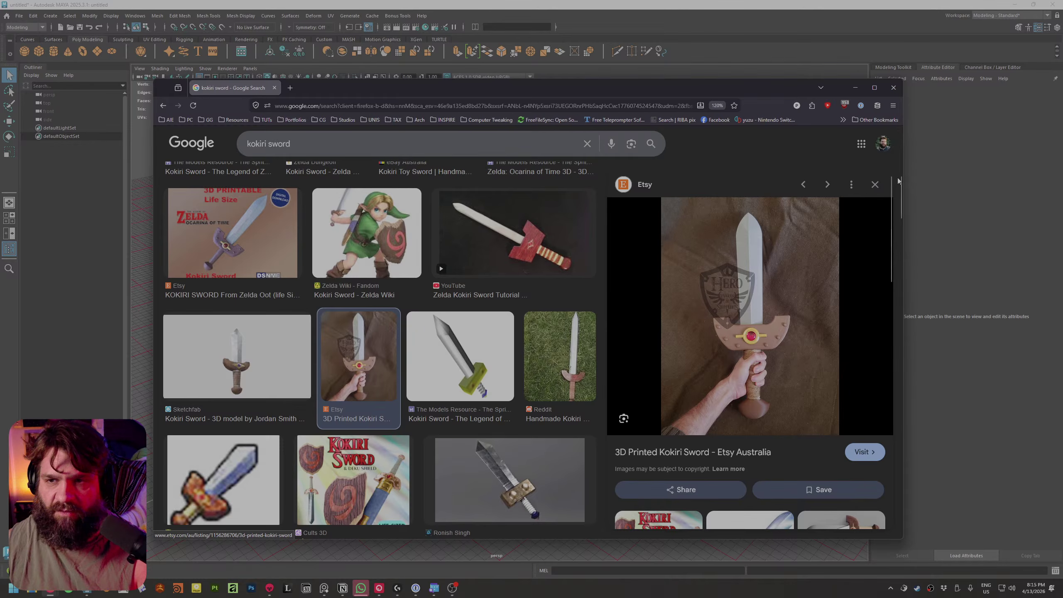
# Minimize the browser, switch to PureRef and frame the upright sword reference image in its board
pyautogui.click(853, 88)
pyautogui.hotkey('alt', 'Tab')
pyautogui.hotkey('alt', 'Tab')
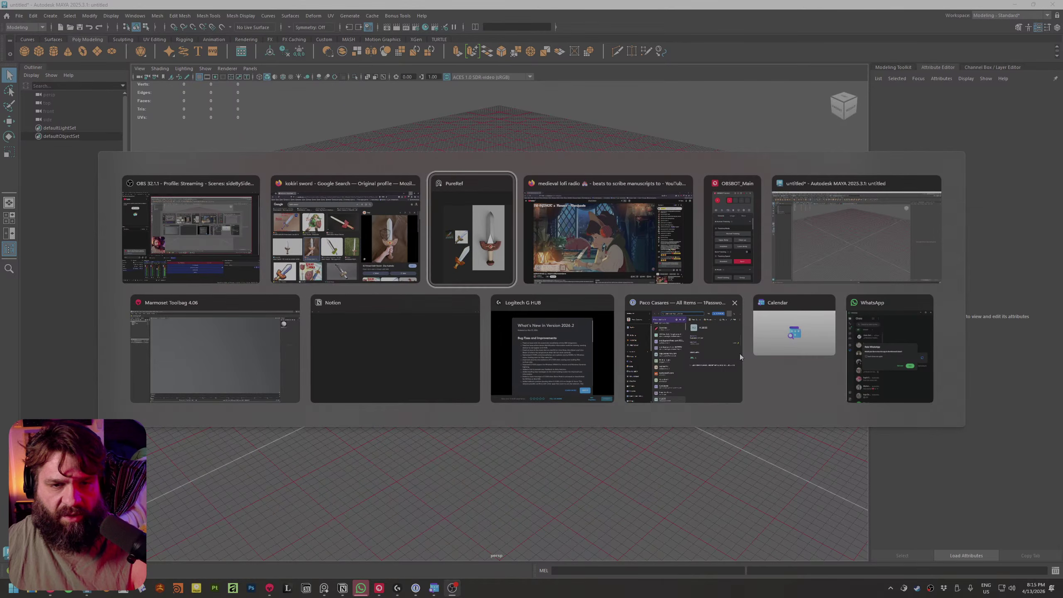
pyautogui.moveTo(637, 293); pyautogui.dragTo(484, 356, button='right')
pyautogui.scroll(4, 496, 354)
pyautogui.scroll(-3, 492, 280)
pyautogui.click(492, 282)
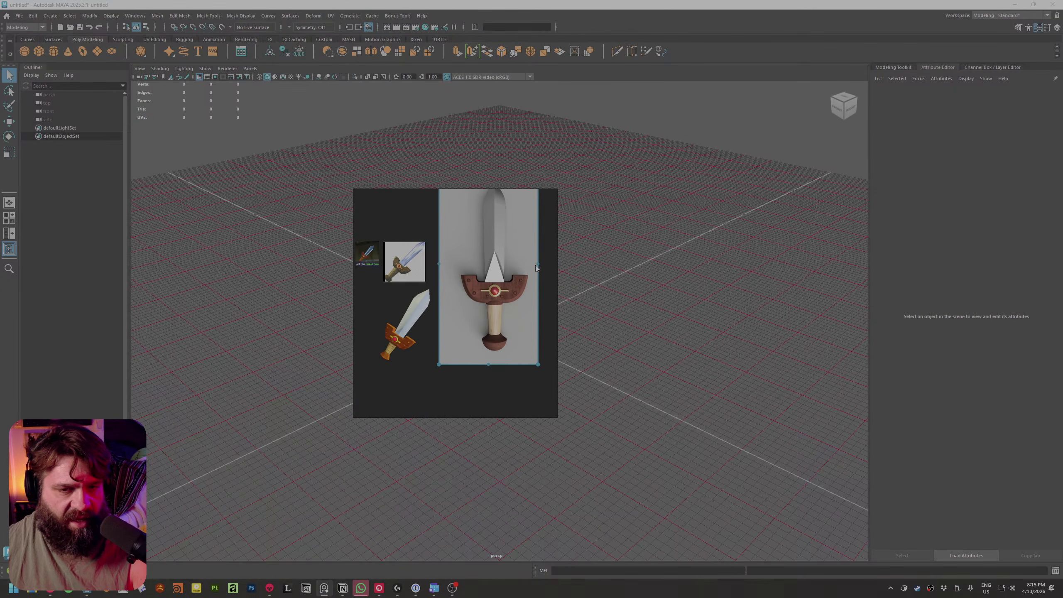
pyautogui.moveTo(491, 289); pyautogui.dragTo(477, 332, button='middle')
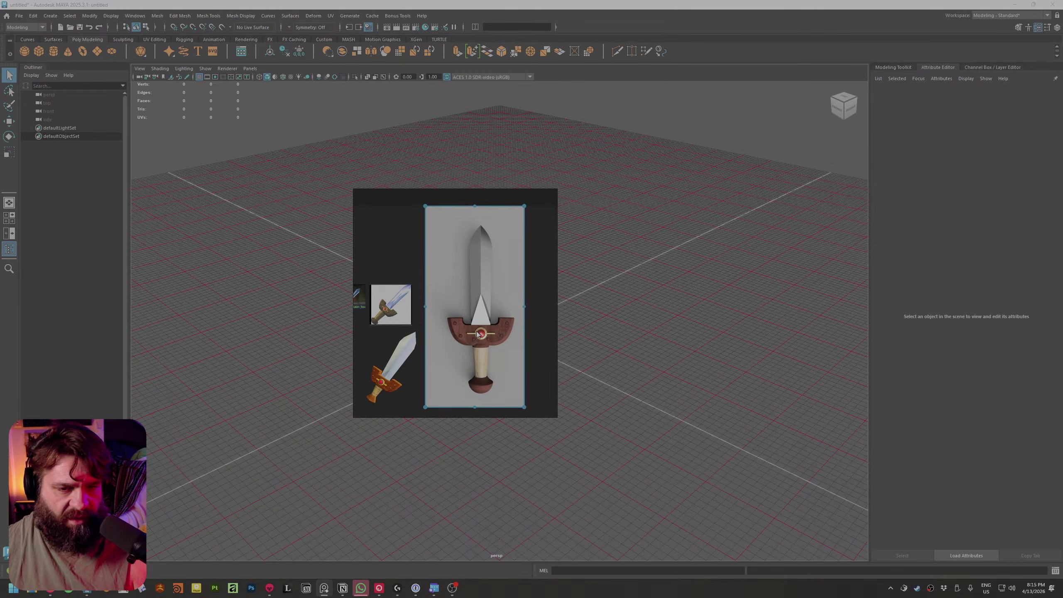
pyautogui.rightClick(468, 294)
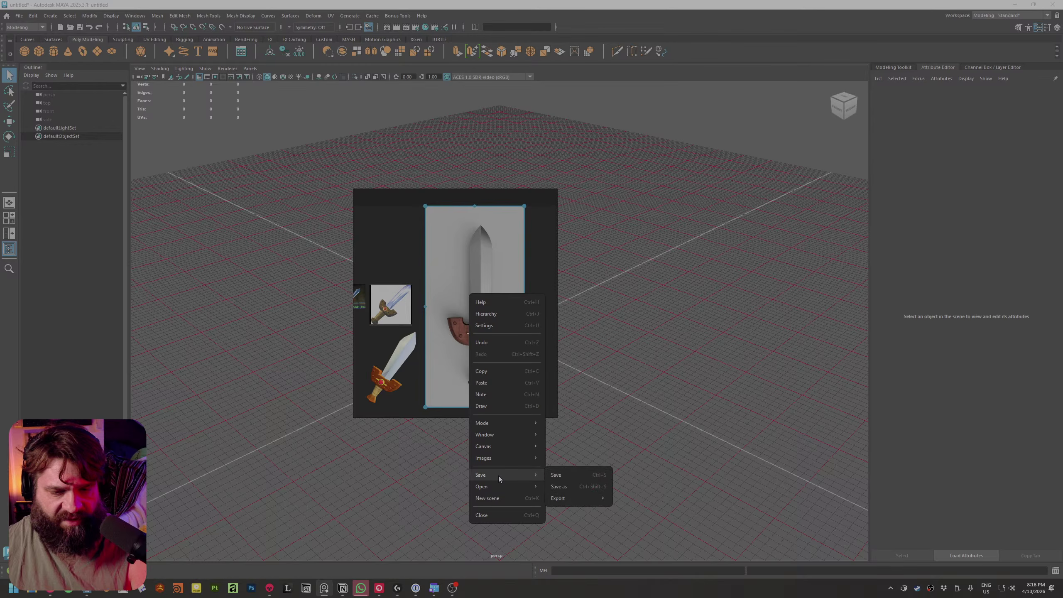
pyautogui.rightClick(488, 256)
pyautogui.rightClick(489, 256)
# In Maya, start setting the project, move the reference board aside and browse to D:\Dropbox\02_Projects\PR_Props
pyautogui.click(19, 15)
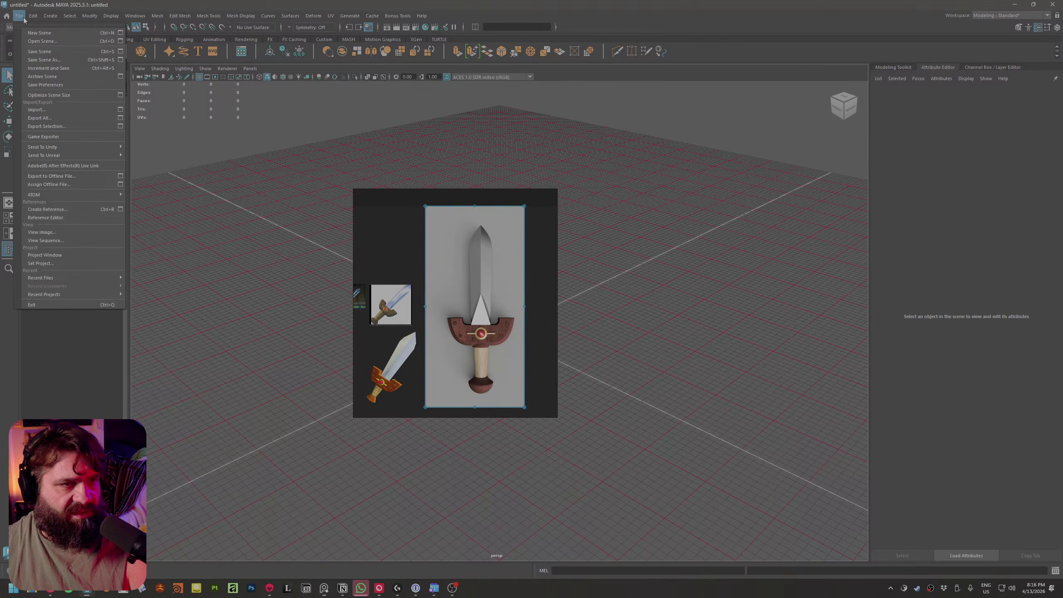
pyautogui.click(67, 263)
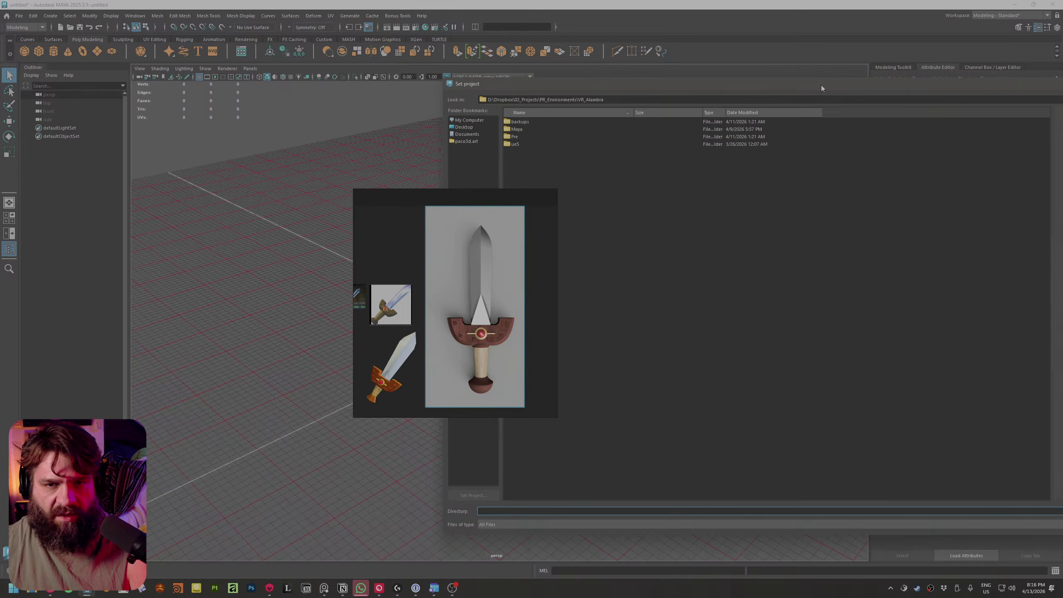
pyautogui.moveTo(820, 88); pyautogui.dragTo(568, 81)
pyautogui.moveTo(506, 255); pyautogui.dragTo(88, 370)
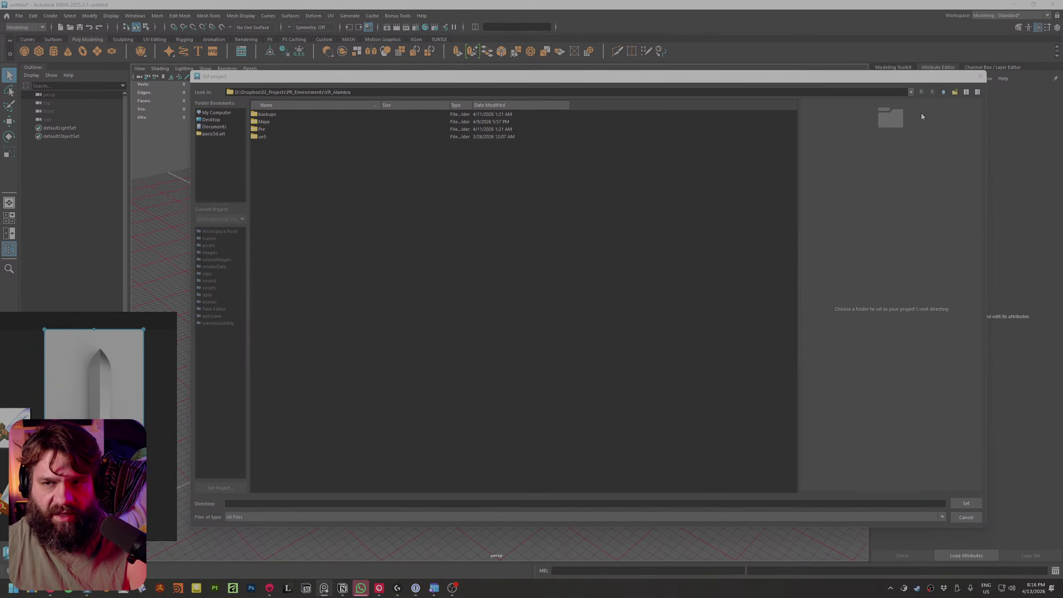
pyautogui.click(944, 91)
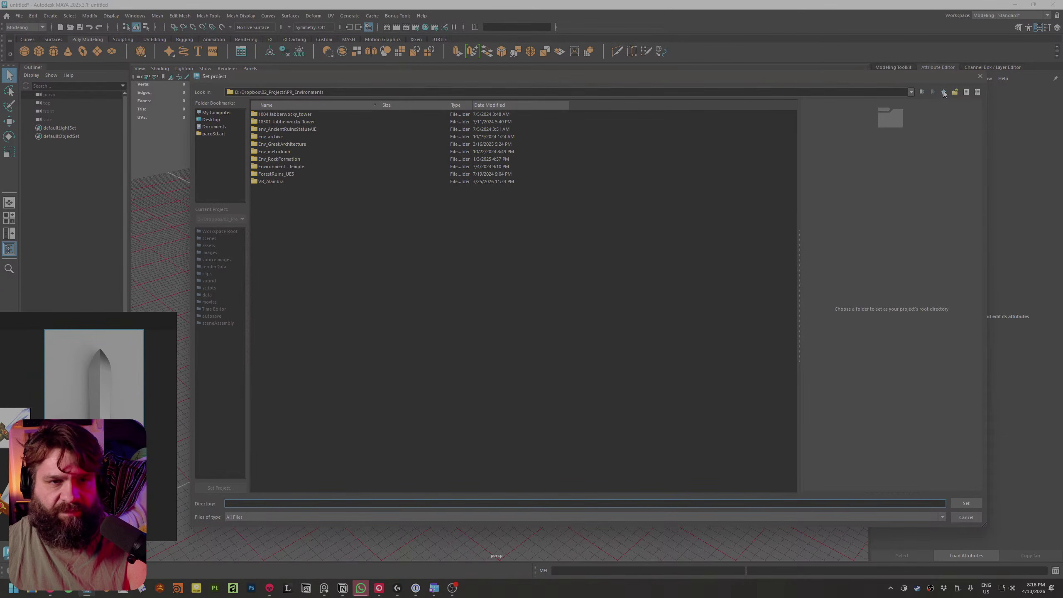
pyautogui.click(944, 92)
pyautogui.click(944, 92)
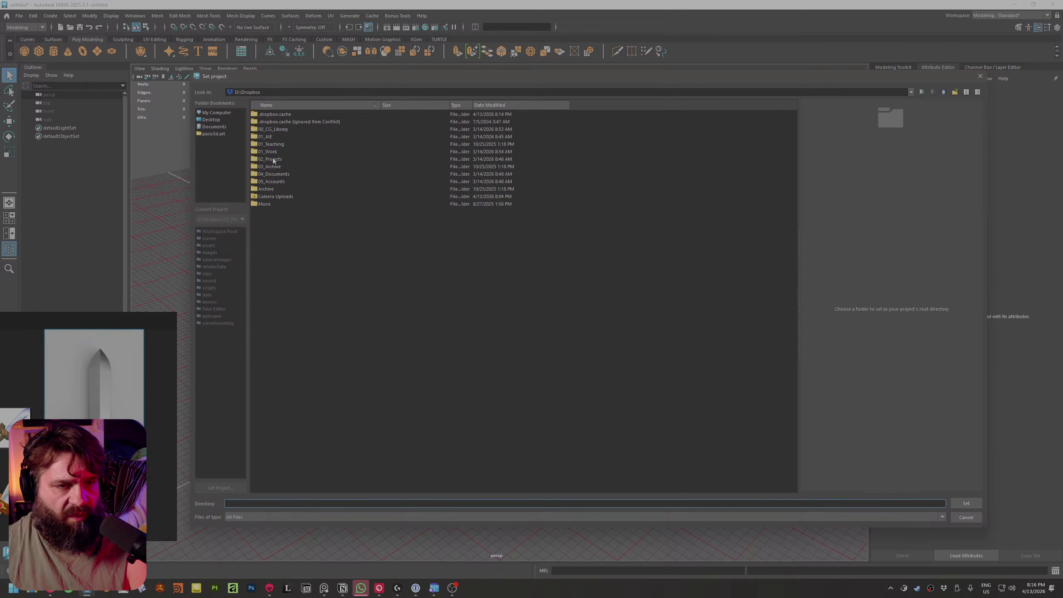
pyautogui.doubleClick(272, 159)
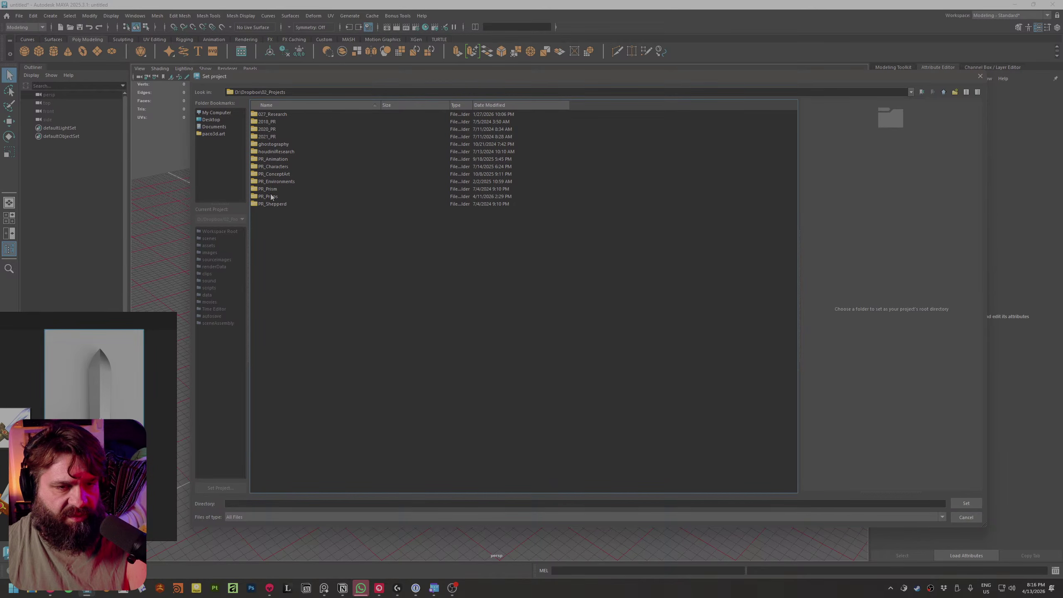
pyautogui.doubleClick(271, 197)
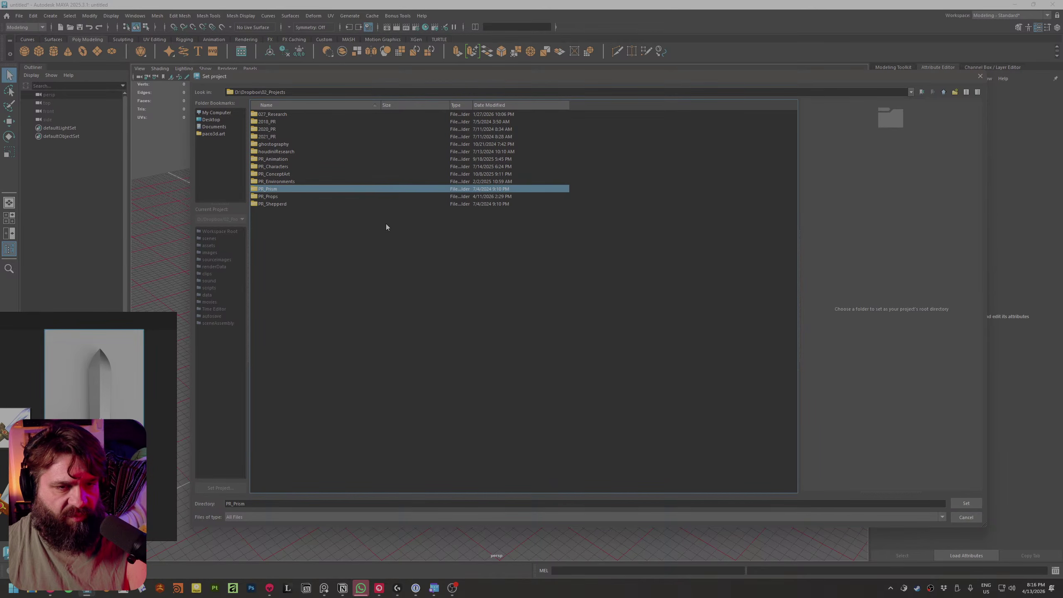
# Create a folder named 26407 inside PR_Props and open it
pyautogui.rightClick(363, 276)
pyautogui.click(393, 289)
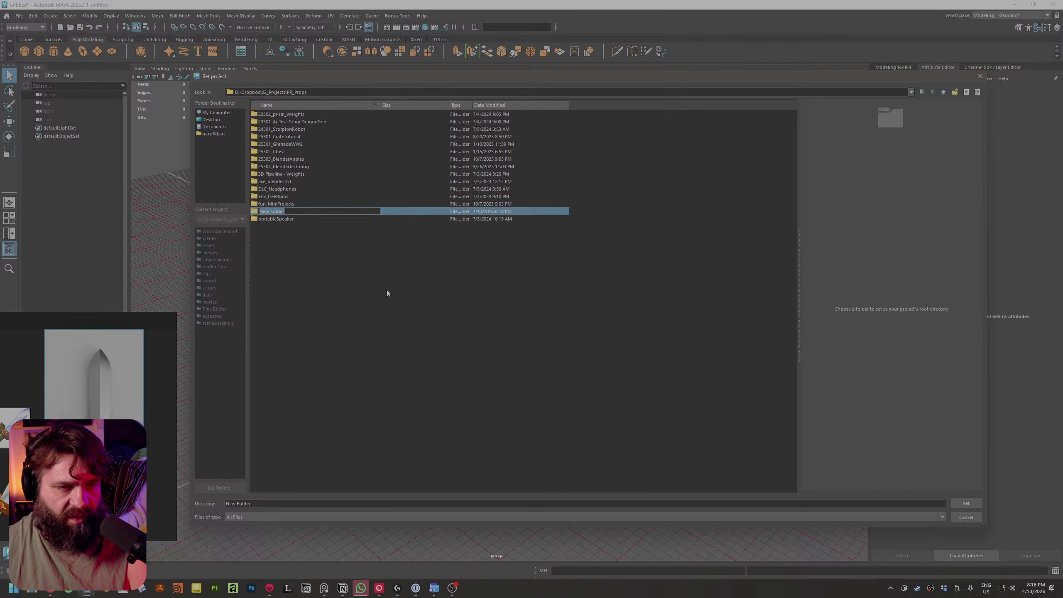
pyautogui.write('26')
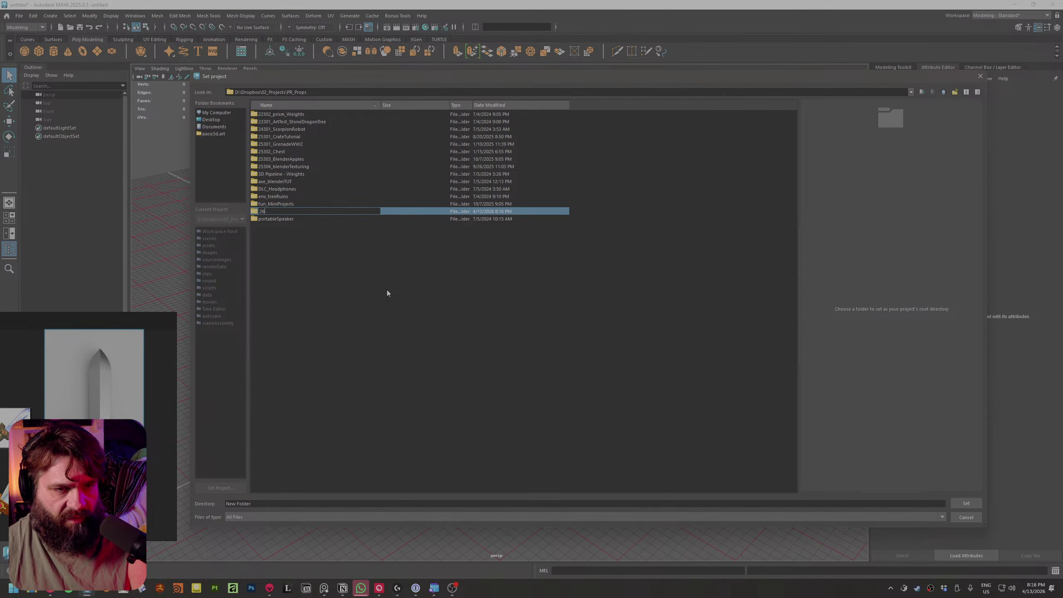
pyautogui.write('407')
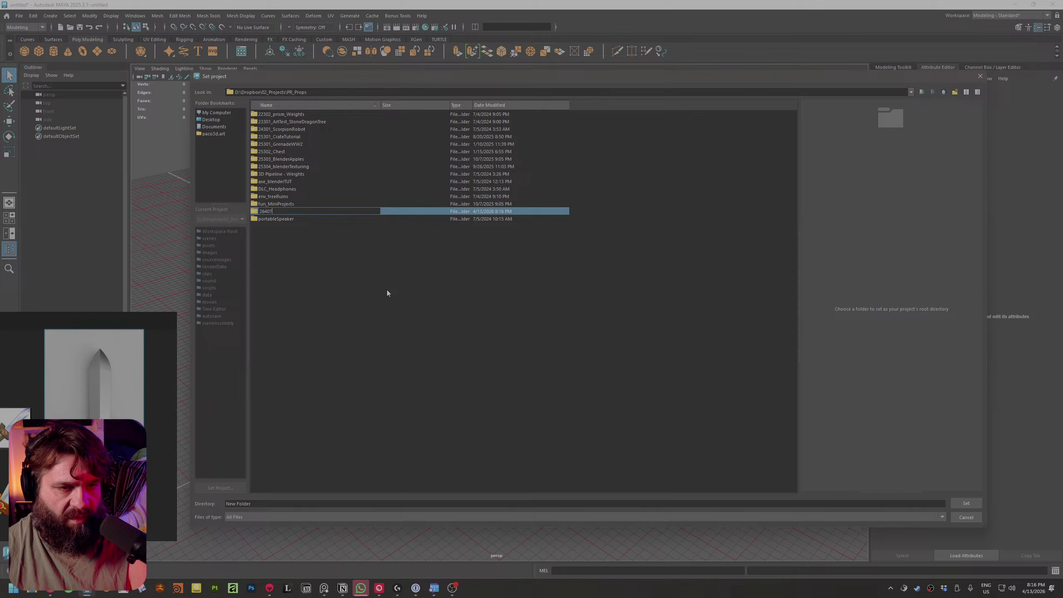
pyautogui.press('Return')
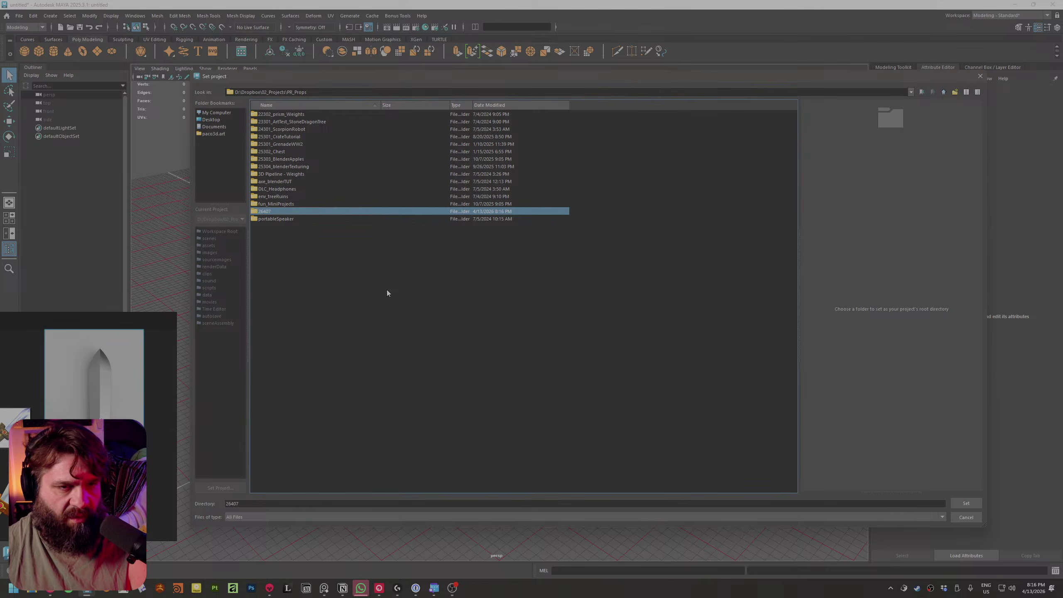
pyautogui.press('Return')
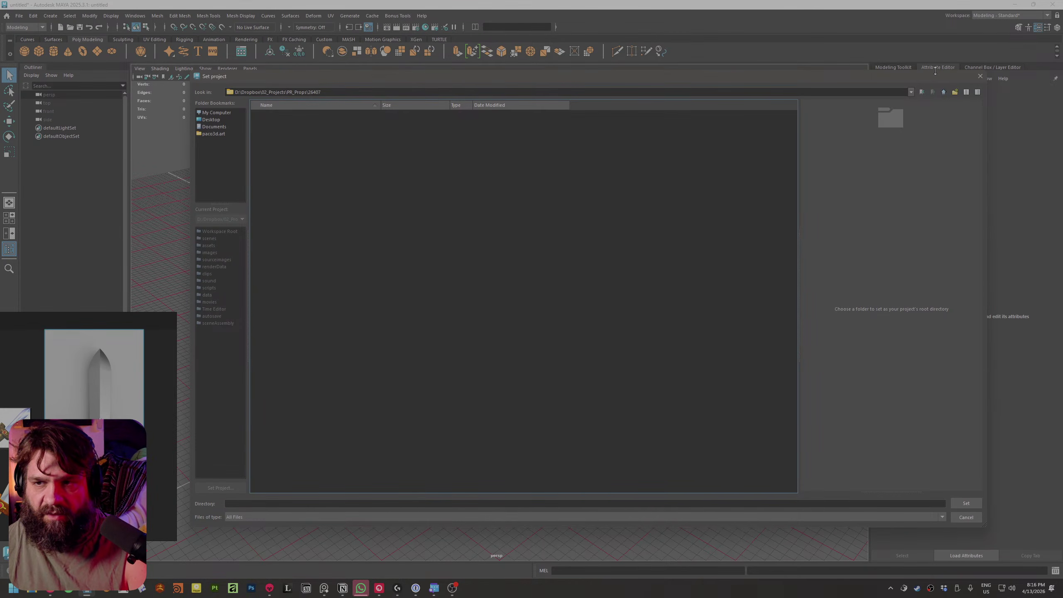
# Return to PR_Props, rename the 26407 folder as 26407_KokiriSword and open it
pyautogui.click(944, 92)
pyautogui.click(291, 129)
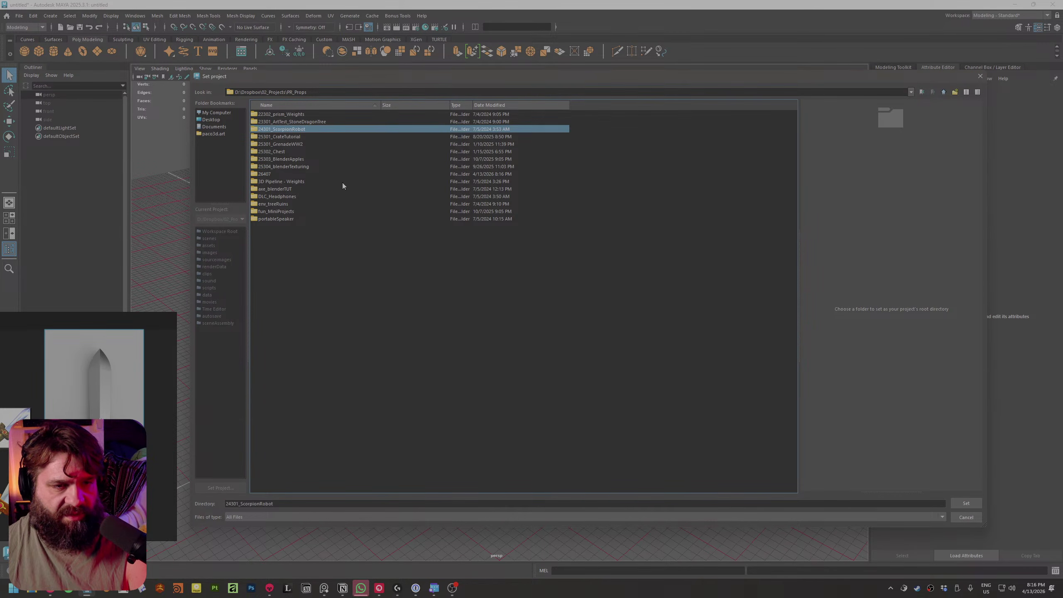
pyautogui.click(278, 174)
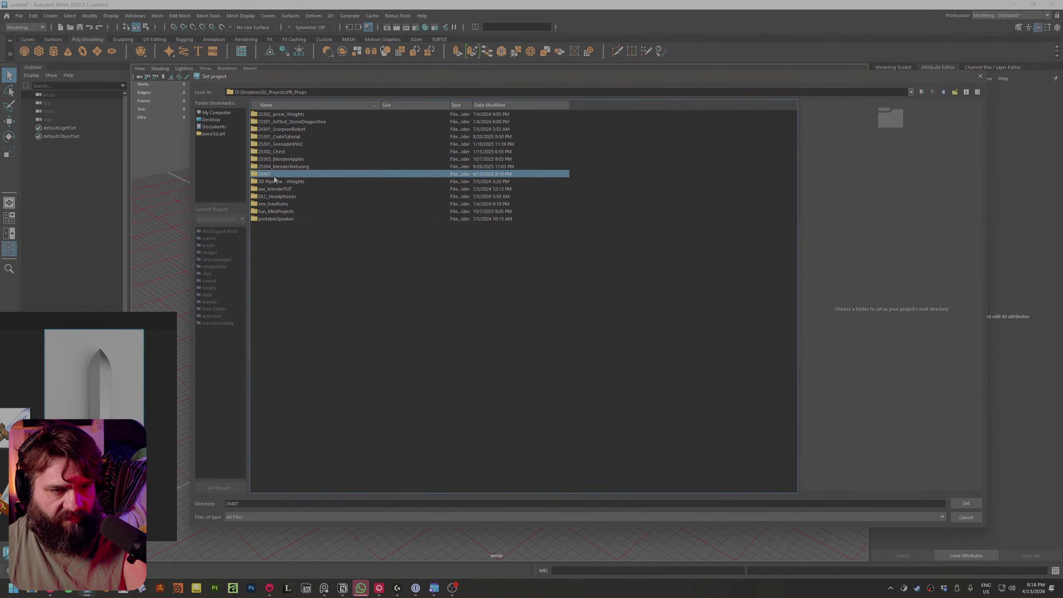
pyautogui.click(278, 175)
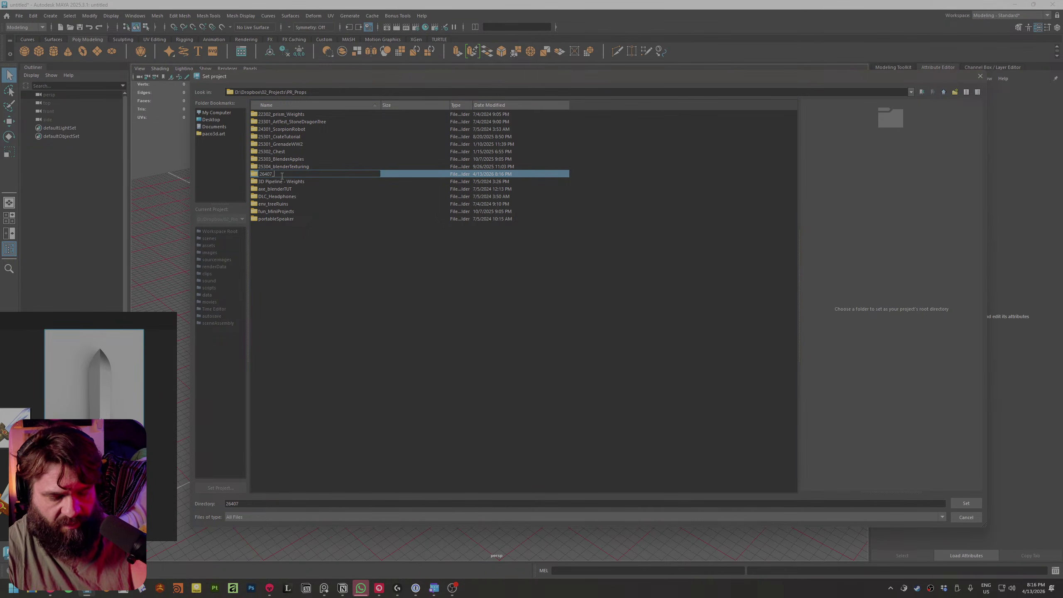
pyautogui.write('_KohriSword')
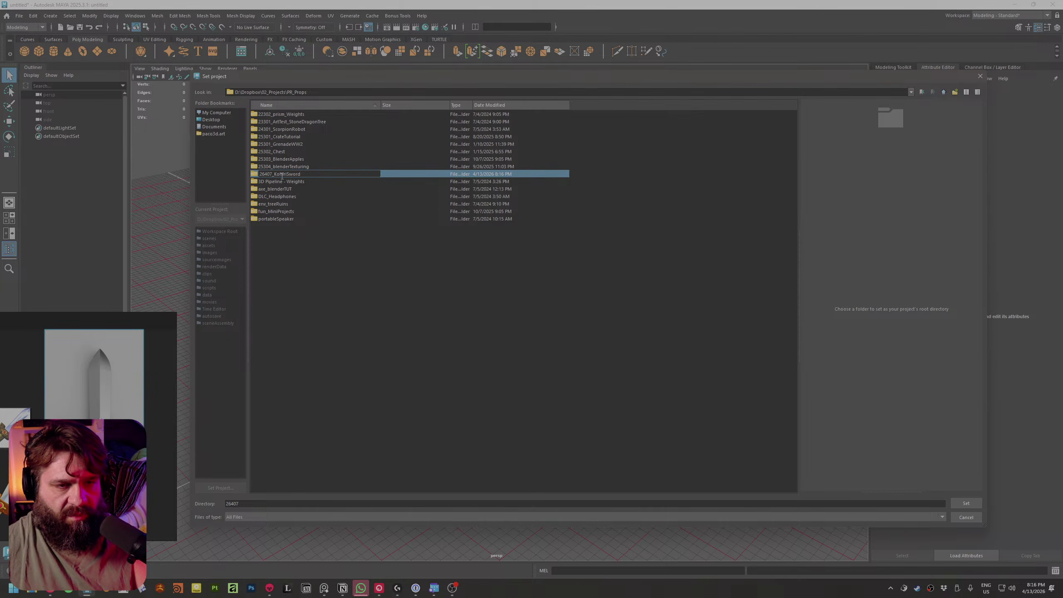
pyautogui.press('Return')
pyautogui.press('Return')
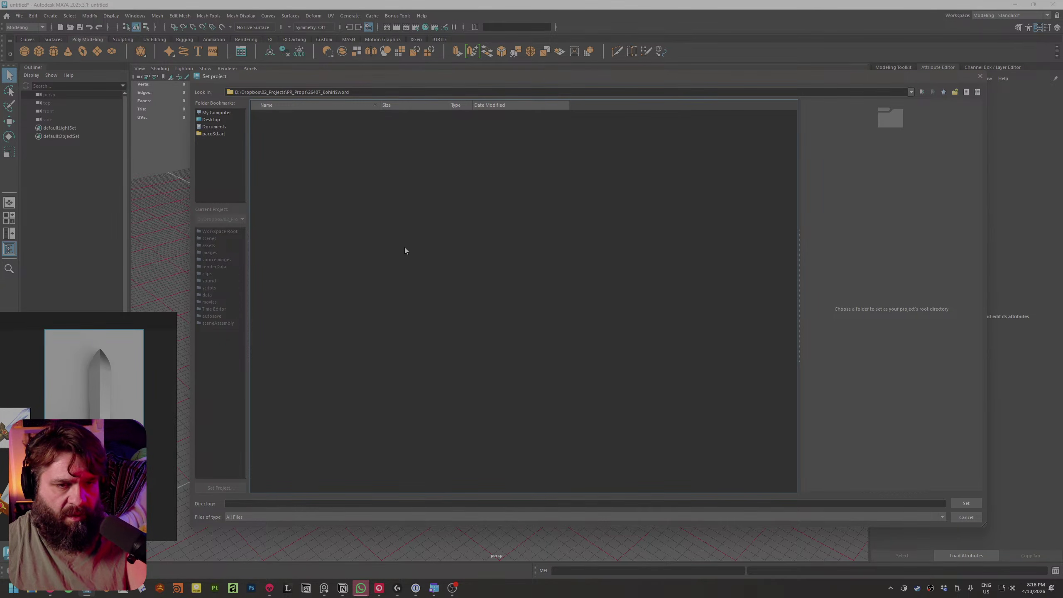
# Create a Maya subfolder in the sword folder and try to set it as the project
pyautogui.rightClick(401, 220)
pyautogui.click(422, 229)
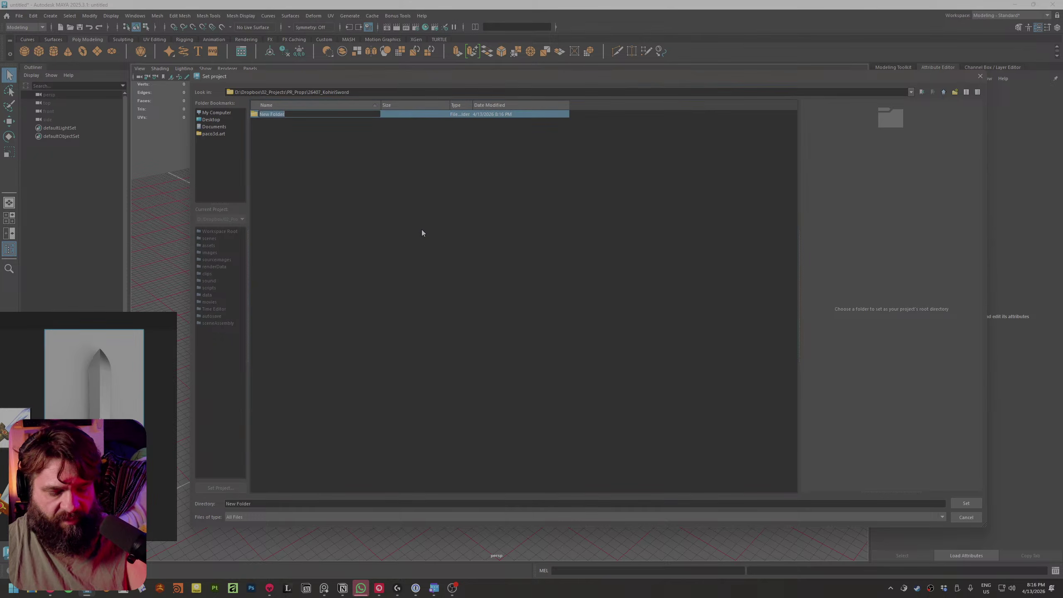
pyautogui.write('Maya')
pyautogui.press('Return')
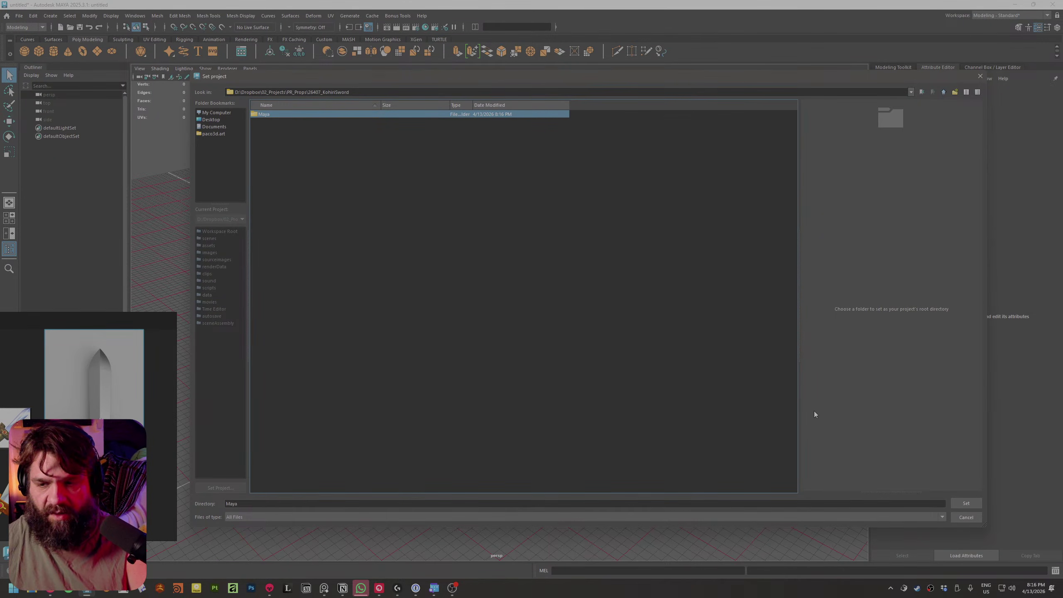
pyautogui.click(966, 503)
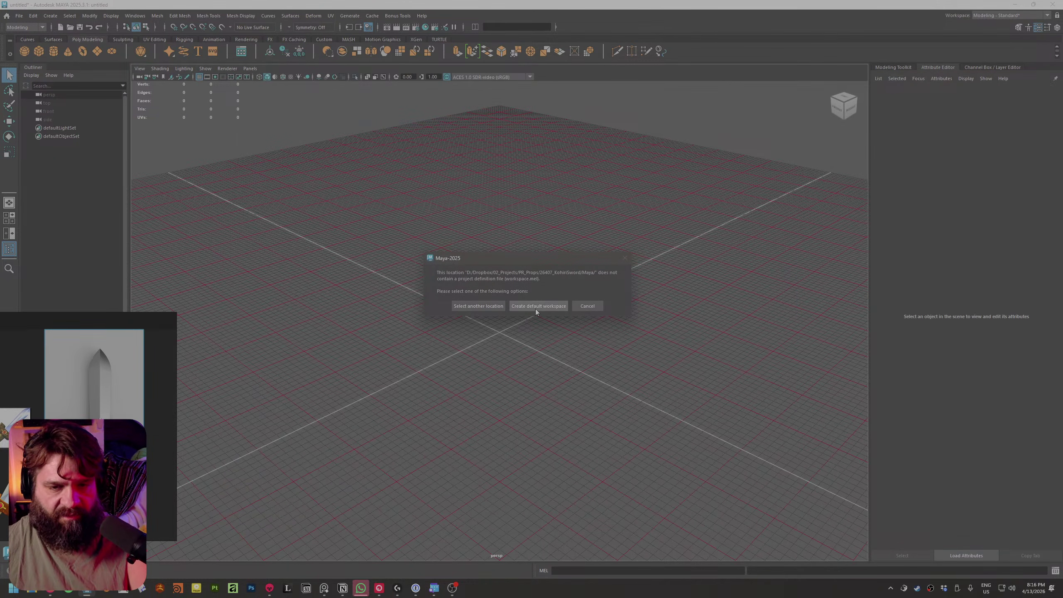
pyautogui.click(587, 306)
# Create a new project located at D:/Dropbox/02_Projects/PR_Props/26407_KokiriSword/Maya, keeping the default folder locations
pyautogui.click(18, 15)
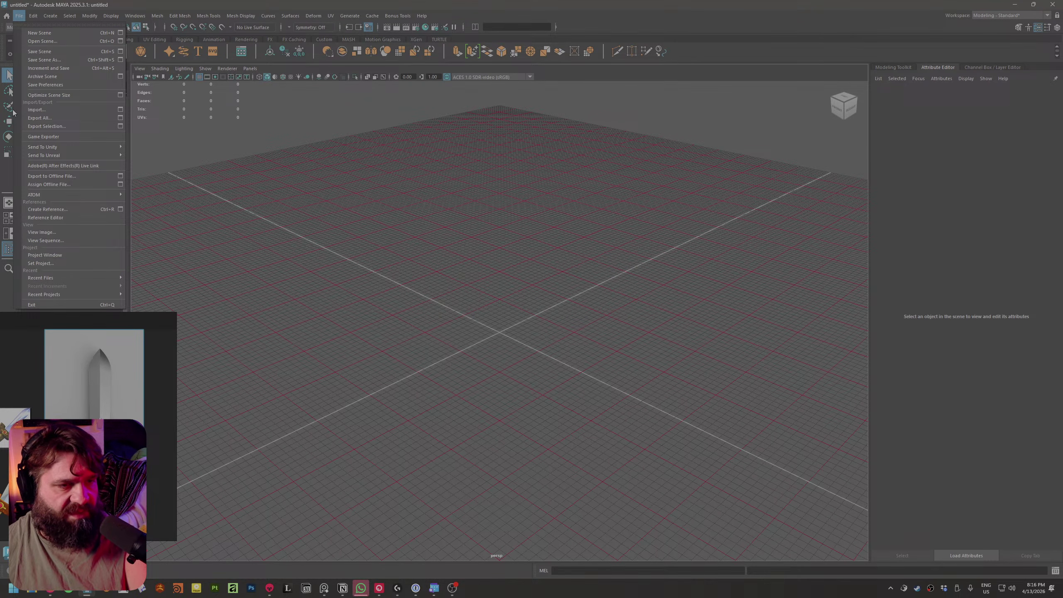
pyautogui.click(79, 254)
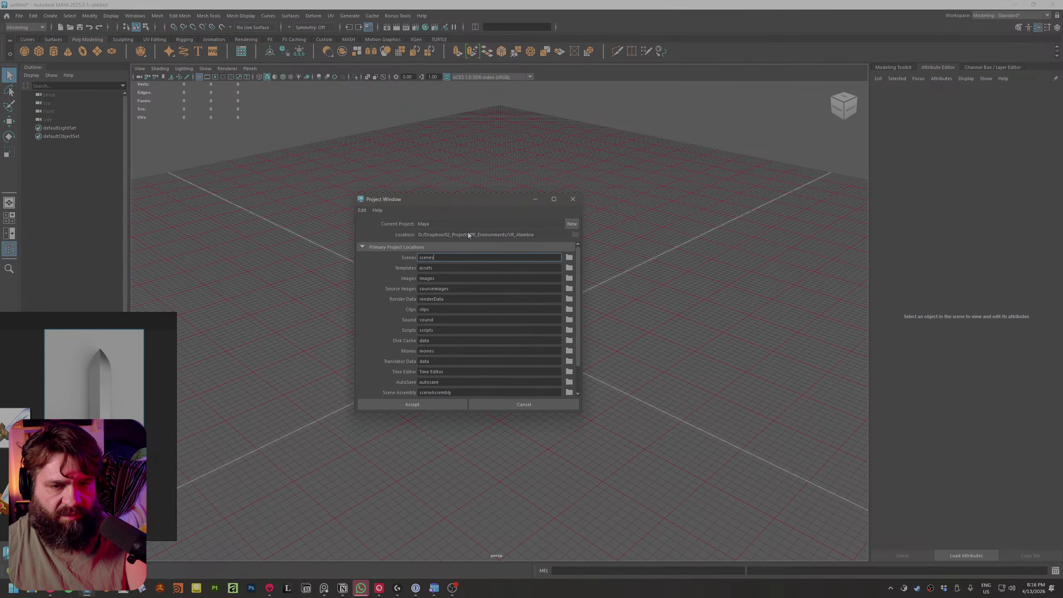
pyautogui.click(575, 235)
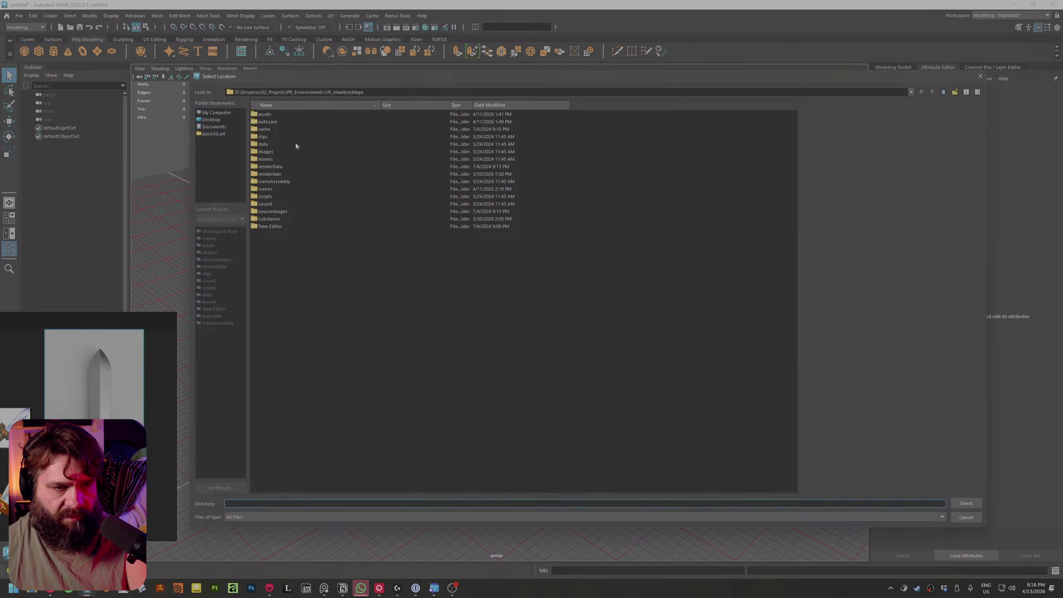
pyautogui.click(943, 93)
pyautogui.click(943, 92)
pyautogui.click(944, 92)
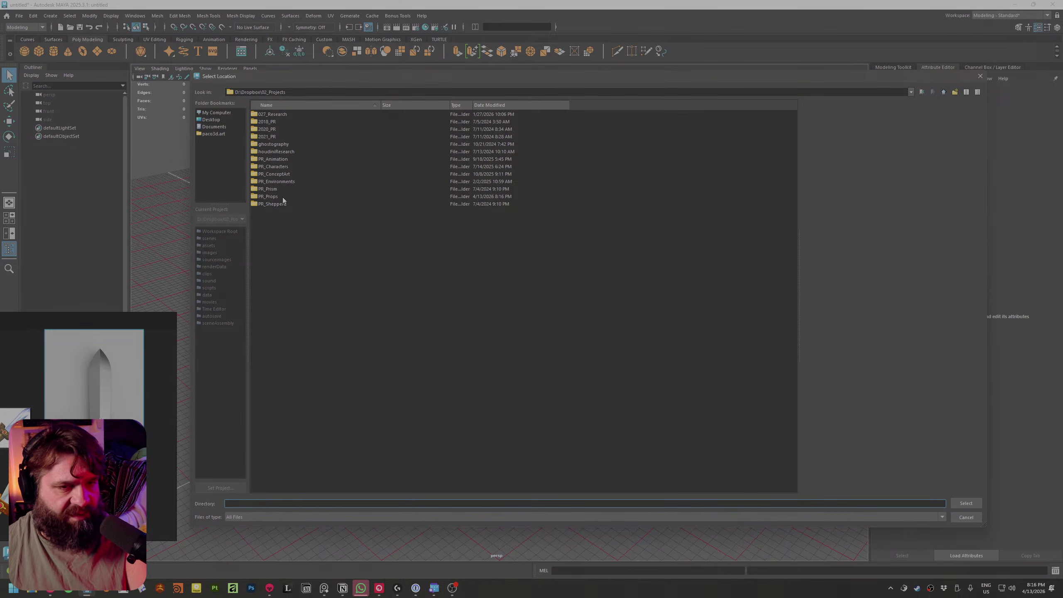
pyautogui.doubleClick(269, 197)
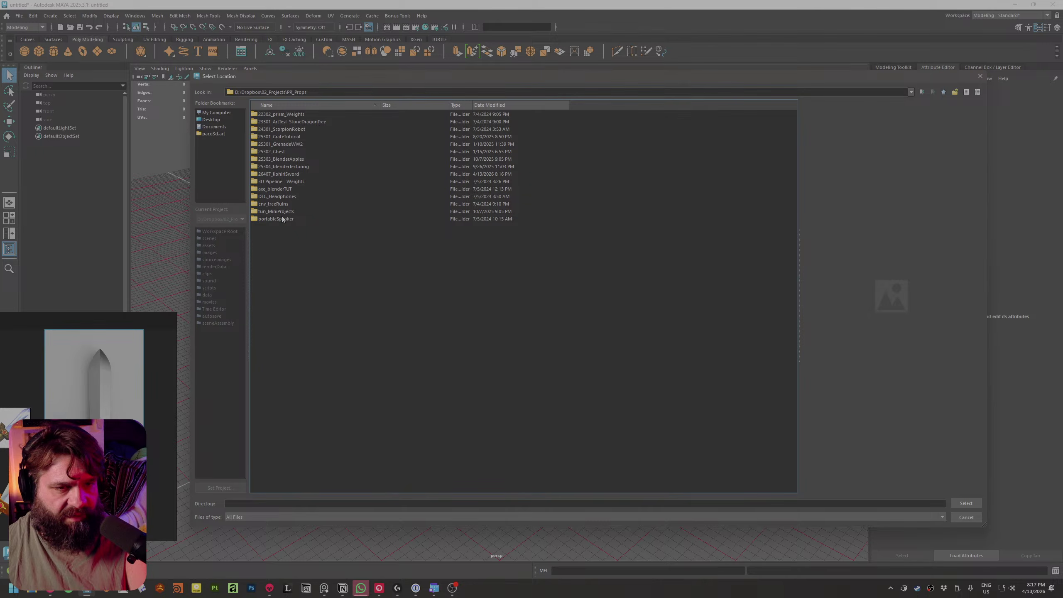
pyautogui.doubleClick(293, 174)
pyautogui.click(269, 115)
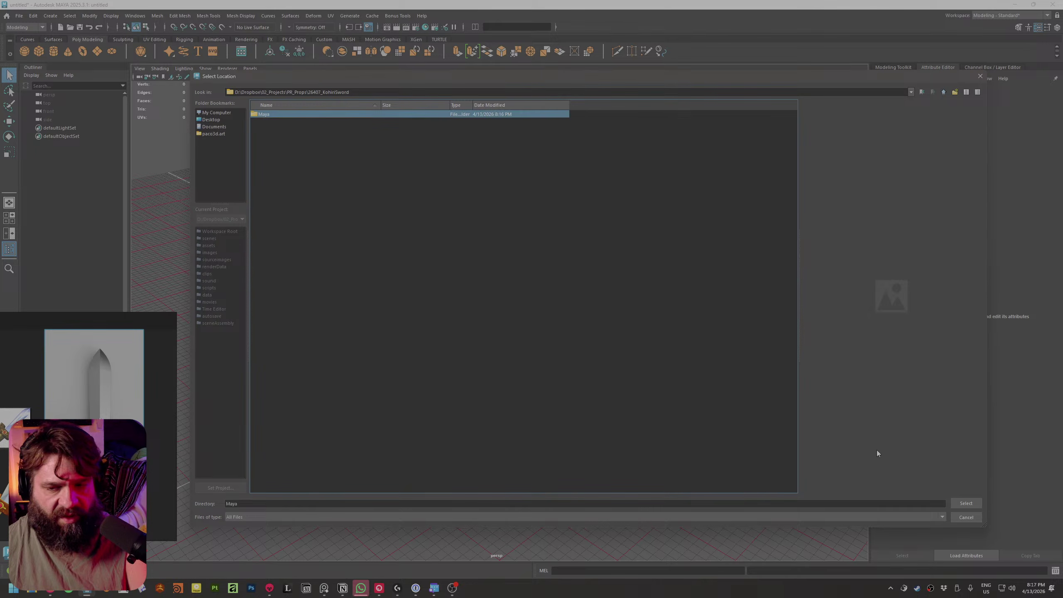
pyautogui.click(970, 504)
pyautogui.click(421, 406)
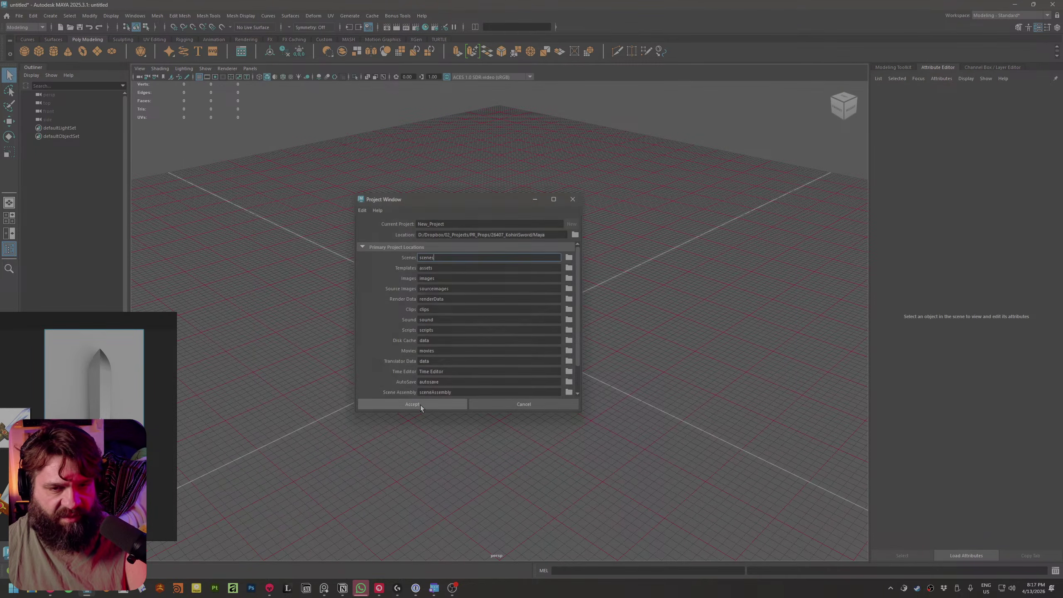
# Open the Content Browser and browse the Bipeds folder of the sculpting base mesh examples
pyautogui.keyDown('alt'); pyautogui.moveTo(430, 294); pyautogui.dragTo(502, 260); pyautogui.keyUp('alt')
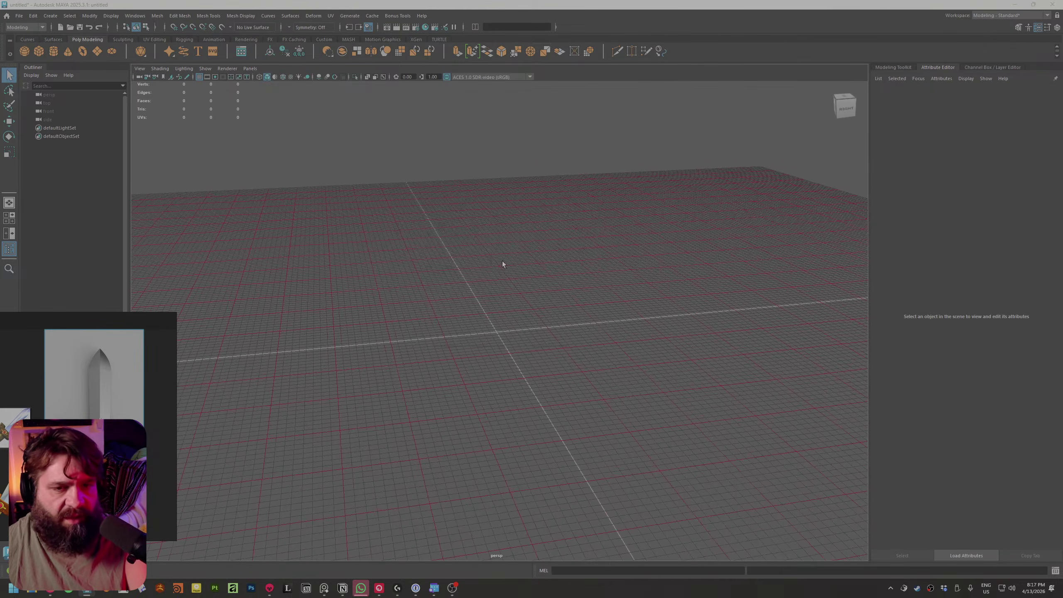
pyautogui.click(242, 51)
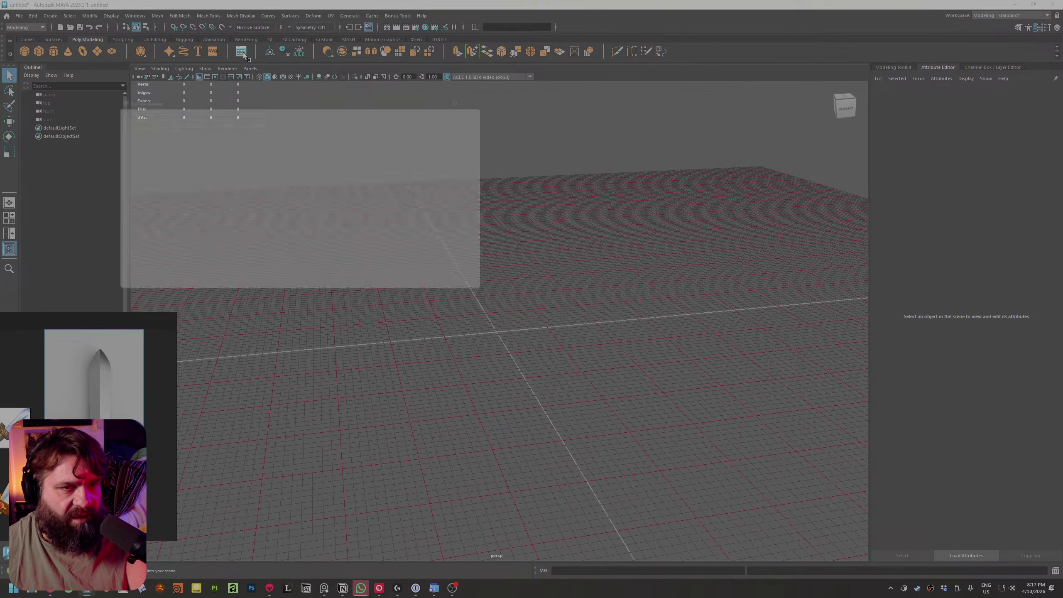
pyautogui.scroll(-3, 392, 244)
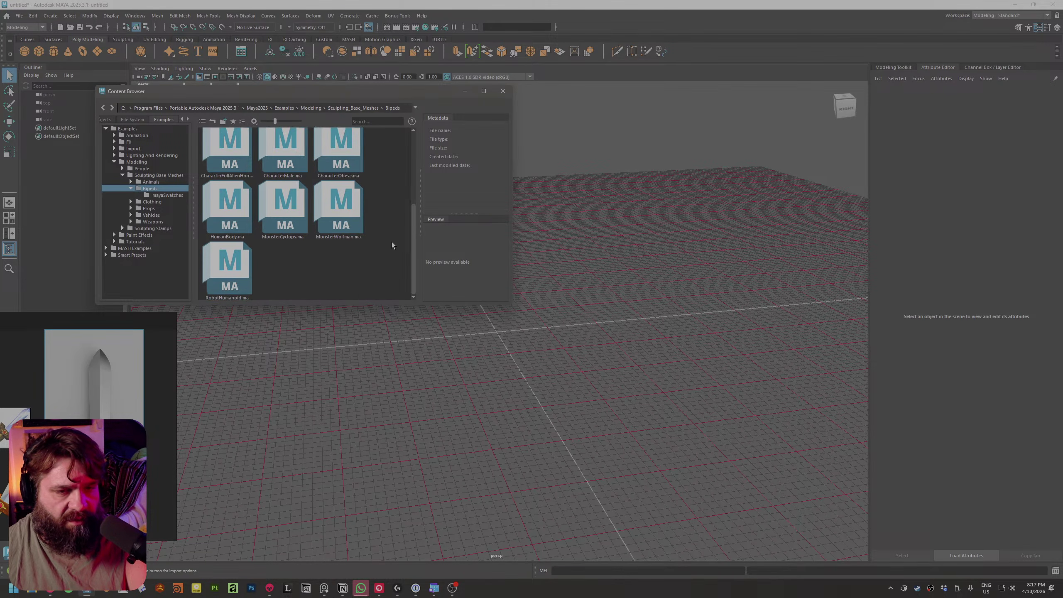
# Import the CharacterMale.ma base mesh, inspect it in the scene and delete it
pyautogui.click(285, 148)
pyautogui.scroll(-1, 231, 281)
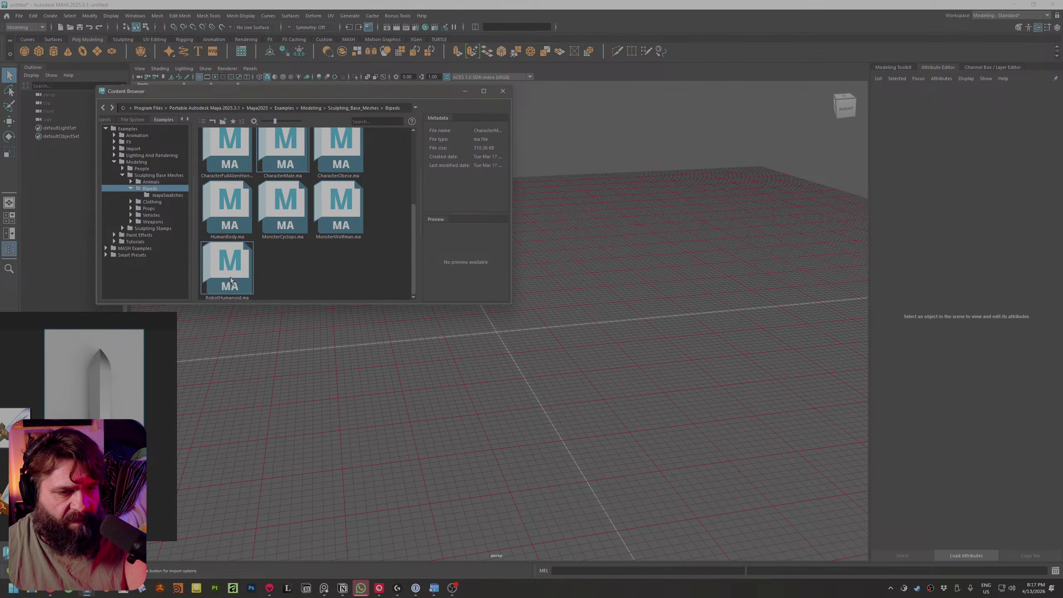
pyautogui.scroll(3, 231, 280)
pyautogui.doubleClick(288, 275)
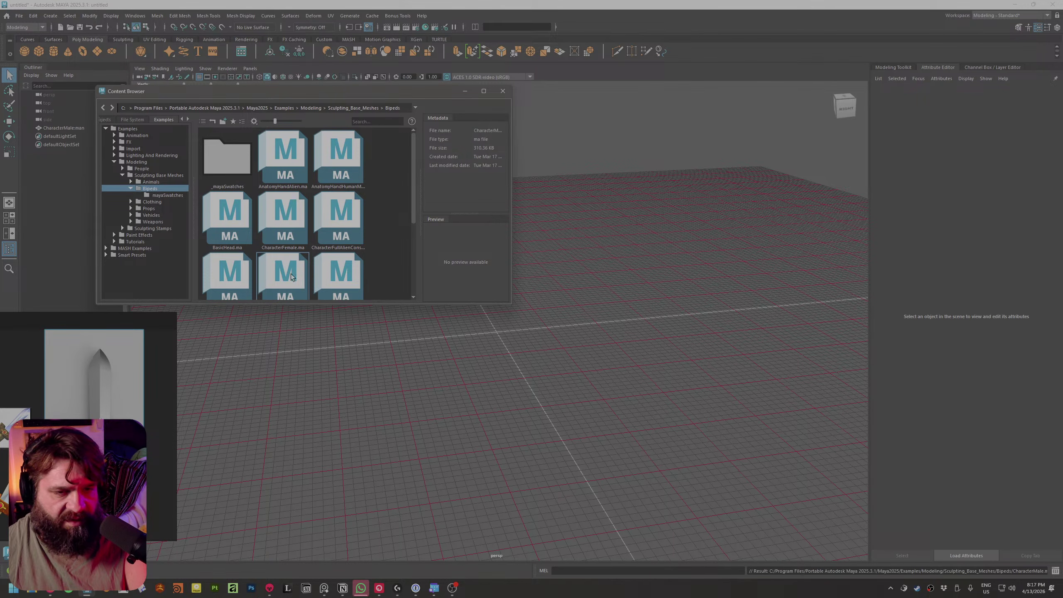
pyautogui.keyDown('alt'); pyautogui.moveTo(540, 109); pyautogui.dragTo(688, 278); pyautogui.keyUp('alt')
pyautogui.click(513, 326)
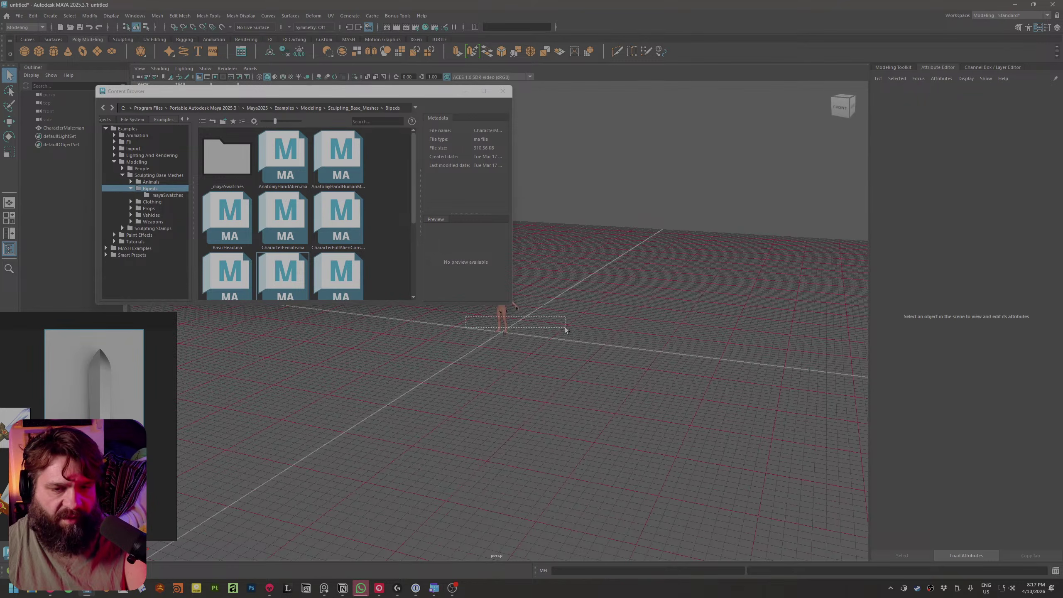
pyautogui.press('Delete')
# Import the HumanBody.ma biped base mesh, frame it in the perspective view and close the Content Browser
pyautogui.scroll(-3, 268, 252)
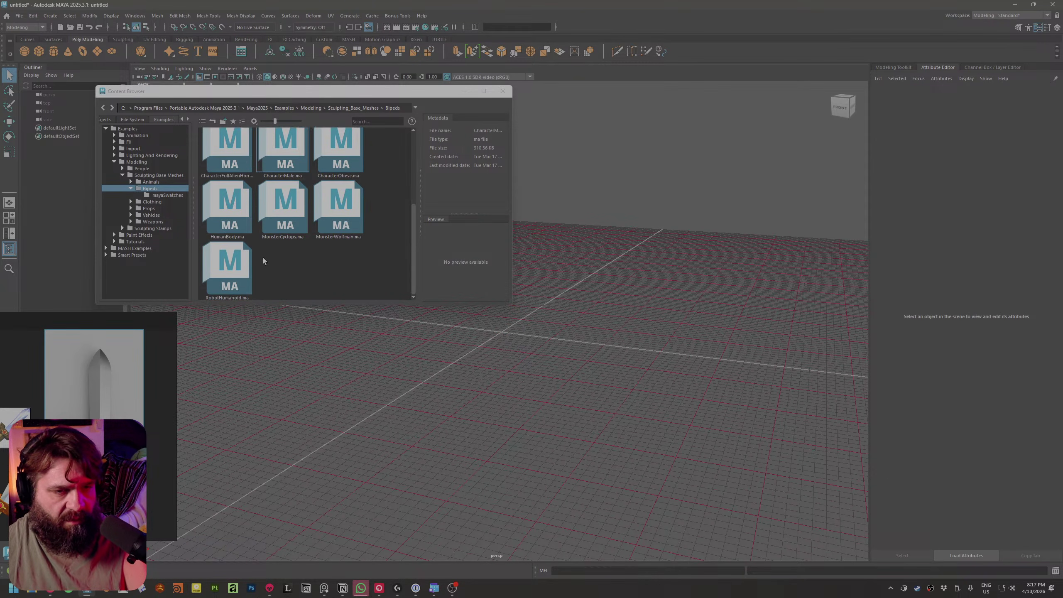
pyautogui.doubleClick(228, 206)
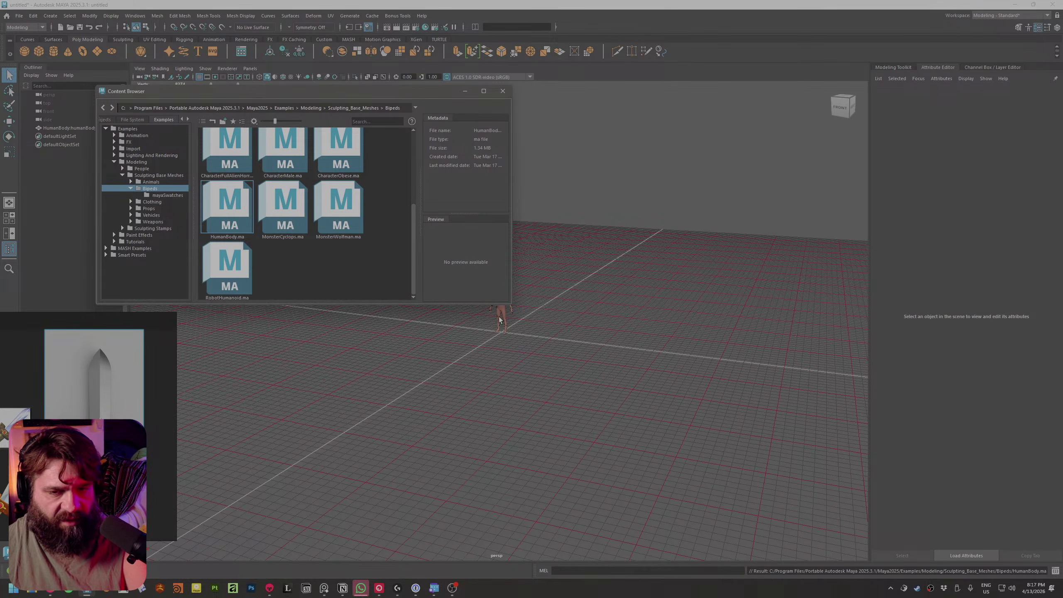
pyautogui.keyDown('alt'); pyautogui.moveTo(500, 320); pyautogui.dragTo(427, 392); pyautogui.keyUp('alt')
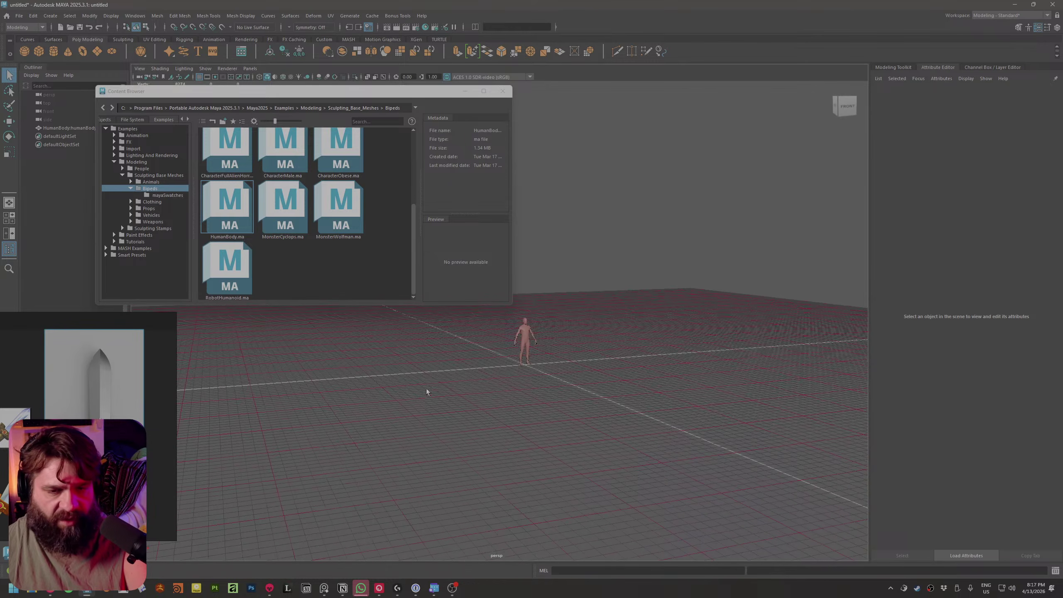
pyautogui.click(536, 339)
pyautogui.press('f')
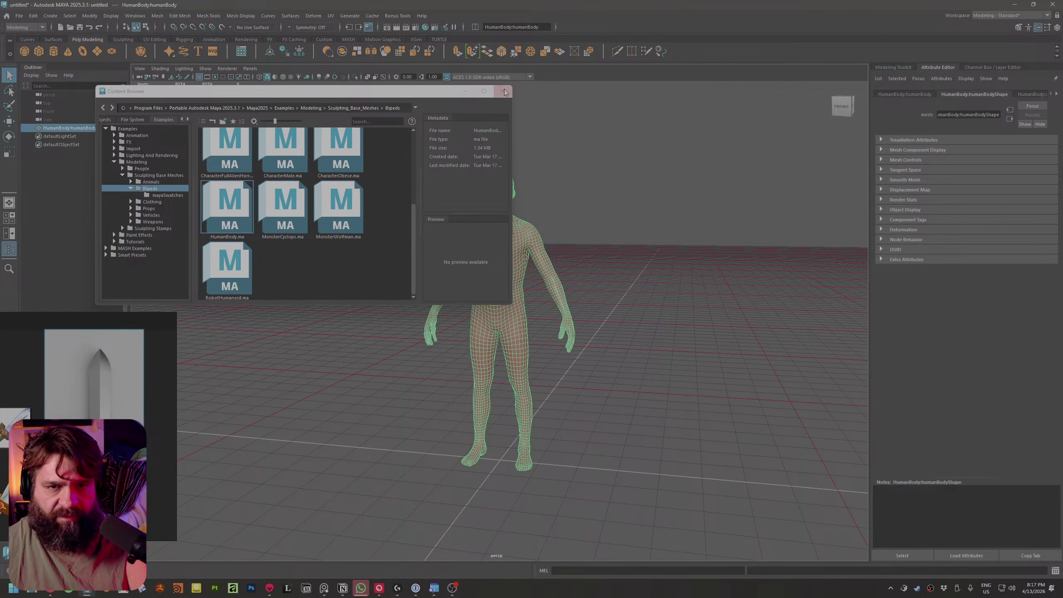
pyautogui.click(504, 91)
# Move the human body mesh sideways along its X axis, away from the origin, and deselect it
pyautogui.press('w')
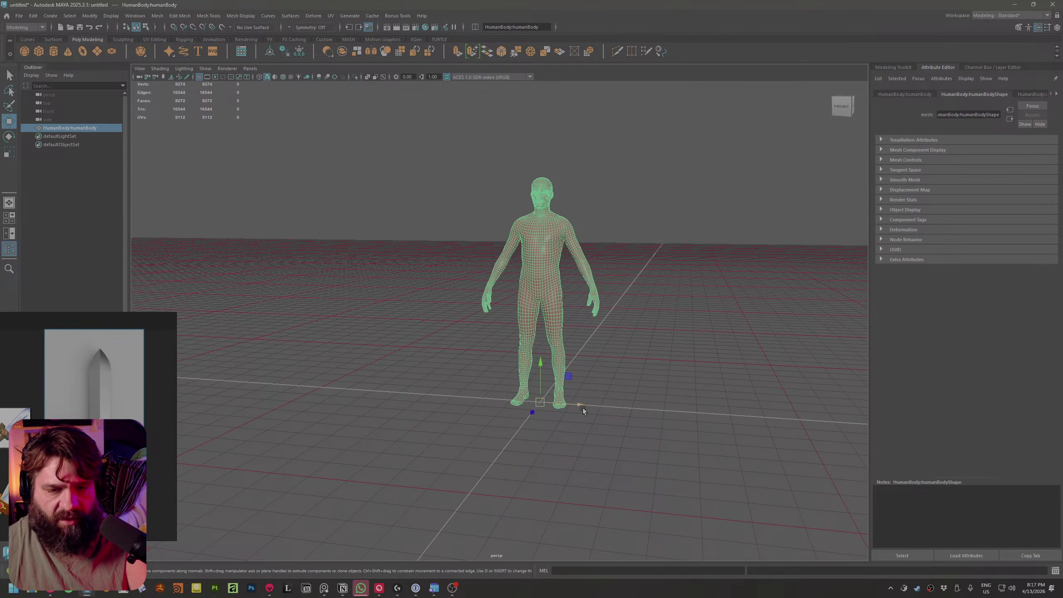
pyautogui.moveTo(583, 408); pyautogui.dragTo(432, 398)
pyautogui.keyDown('alt'); pyautogui.moveTo(536, 397); pyautogui.dragTo(461, 281); pyautogui.keyUp('alt')
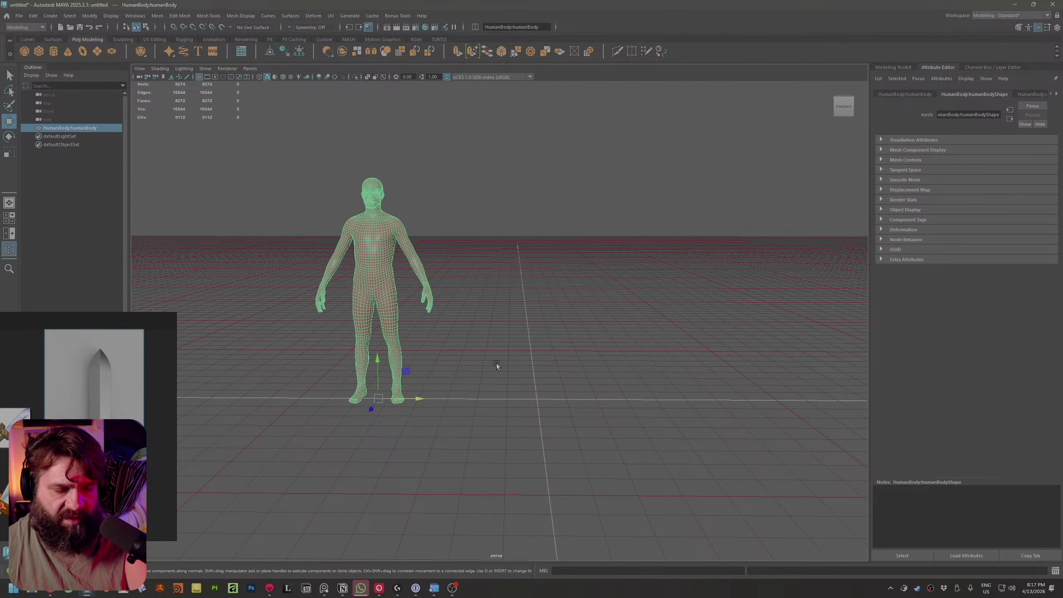
pyautogui.keyDown('alt'); pyautogui.moveTo(497, 363); pyautogui.dragTo(479, 362); pyautogui.keyUp('alt')
pyautogui.keyDown('alt'); pyautogui.moveTo(480, 362); pyautogui.dragTo(547, 361, button='right'); pyautogui.keyUp('alt')
pyautogui.click(546, 361)
pyautogui.keyDown('alt'); pyautogui.moveTo(547, 361); pyautogui.dragTo(556, 201); pyautogui.keyUp('alt')
# Switch to the front view and frame the human body with empty space around the origin beside it
pyautogui.press('space')
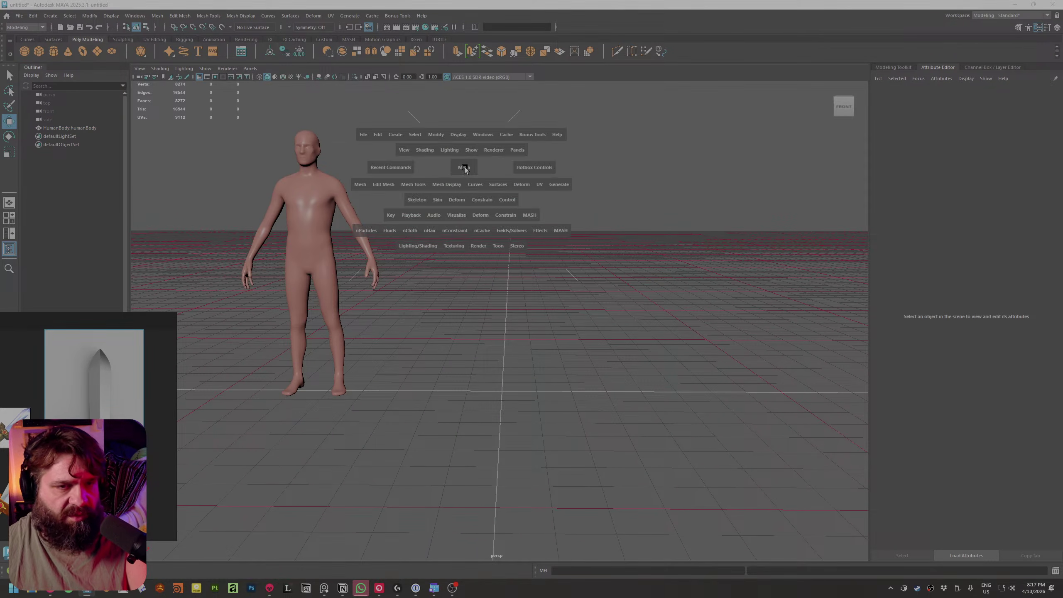
pyautogui.moveTo(465, 168); pyautogui.dragTo(475, 191)
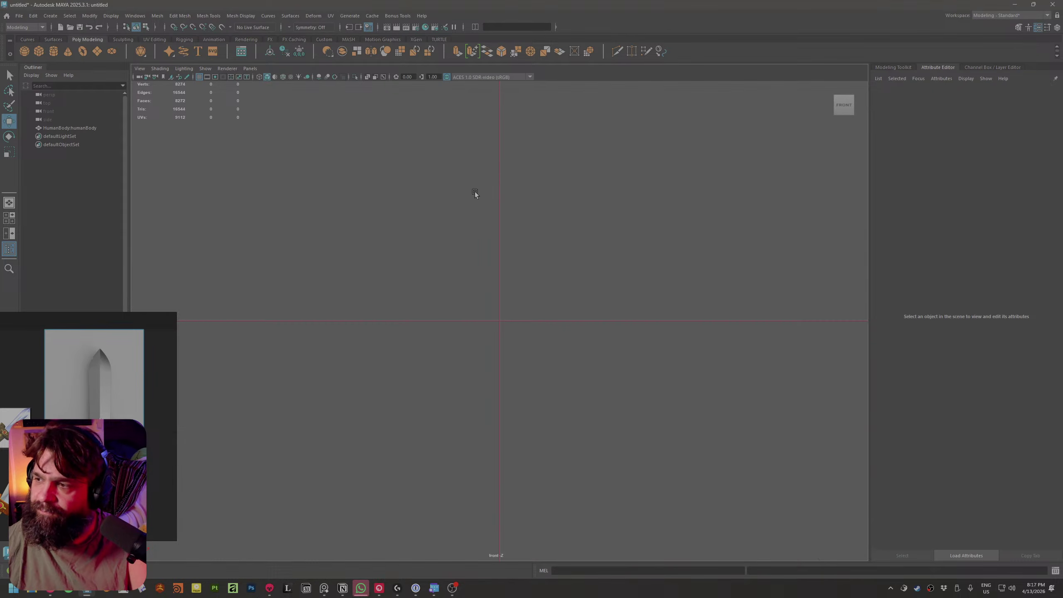
pyautogui.keyDown('alt'); pyautogui.moveTo(458, 276); pyautogui.dragTo(487, 339, button='middle'); pyautogui.keyUp('alt')
pyautogui.keyDown('alt'); pyautogui.moveTo(487, 339); pyautogui.dragTo(381, 304, button='right'); pyautogui.keyUp('alt')
pyautogui.keyDown('alt'); pyautogui.moveTo(661, 305); pyautogui.dragTo(83, 214, button='right'); pyautogui.keyUp('alt')
pyautogui.keyDown('alt'); pyautogui.moveTo(388, 231); pyautogui.dragTo(351, 315, button='middle'); pyautogui.keyUp('alt')
pyautogui.keyDown('alt'); pyautogui.moveTo(351, 315); pyautogui.dragTo(419, 309, button='right'); pyautogui.keyUp('alt')
pyautogui.keyDown('alt'); pyautogui.moveTo(419, 309); pyautogui.dragTo(467, 368, button='middle'); pyautogui.keyUp('alt')
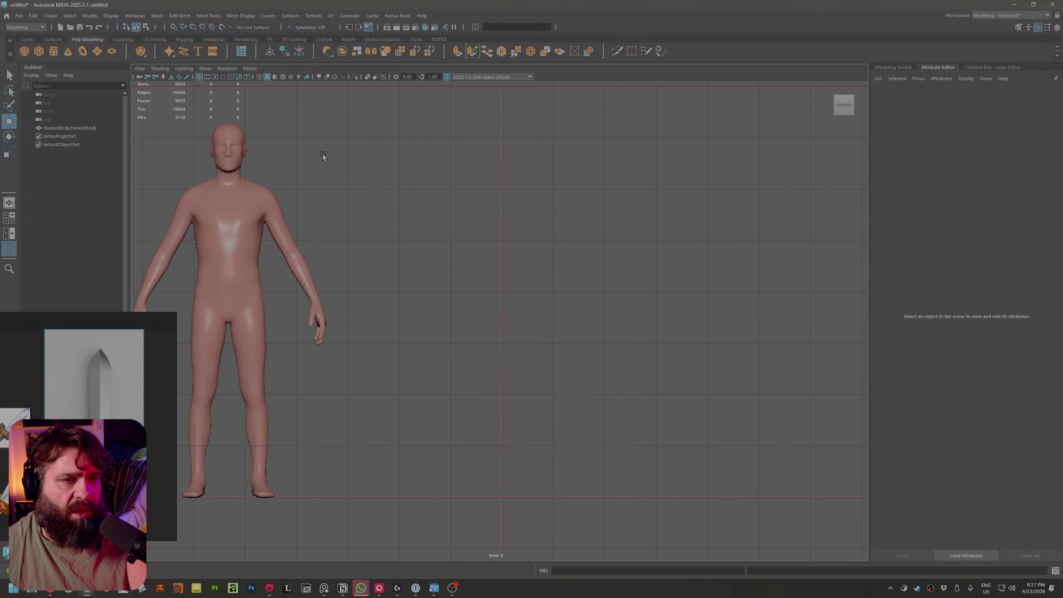
# Try to import an image plane into the front view, looking in the project's autosave folder
pyautogui.click(172, 79)
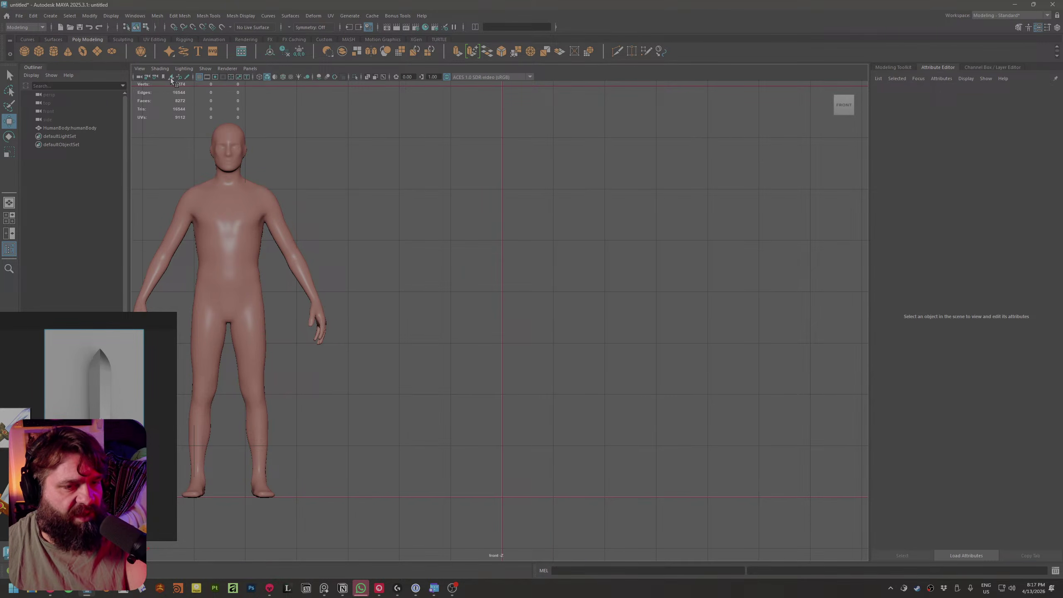
pyautogui.click(211, 316)
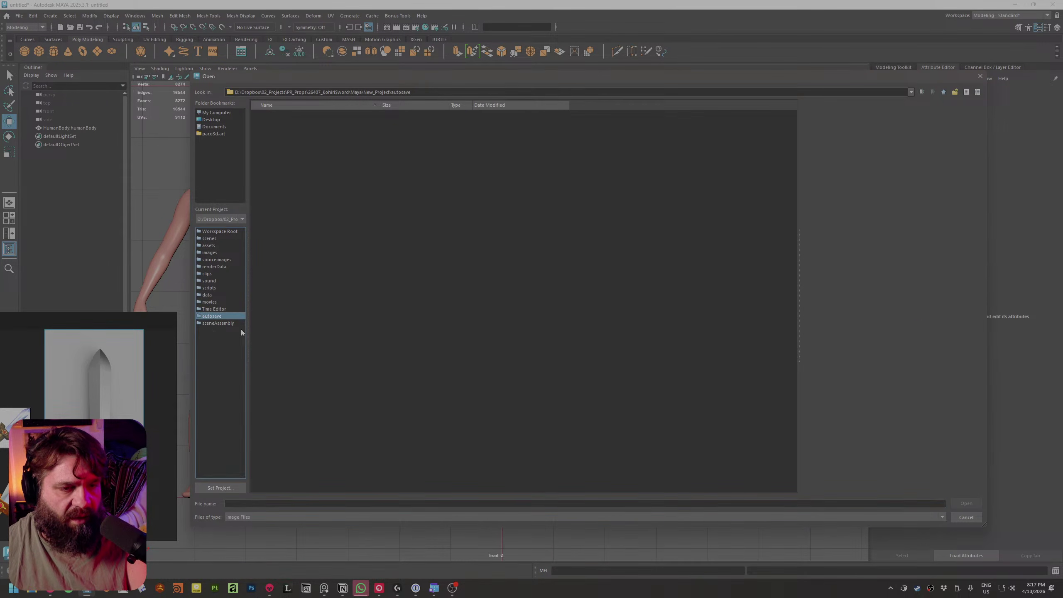
# Switch to the PureRef reference board and open the image export for the sword blade picture
pyautogui.click(102, 394)
pyautogui.rightClick(107, 378)
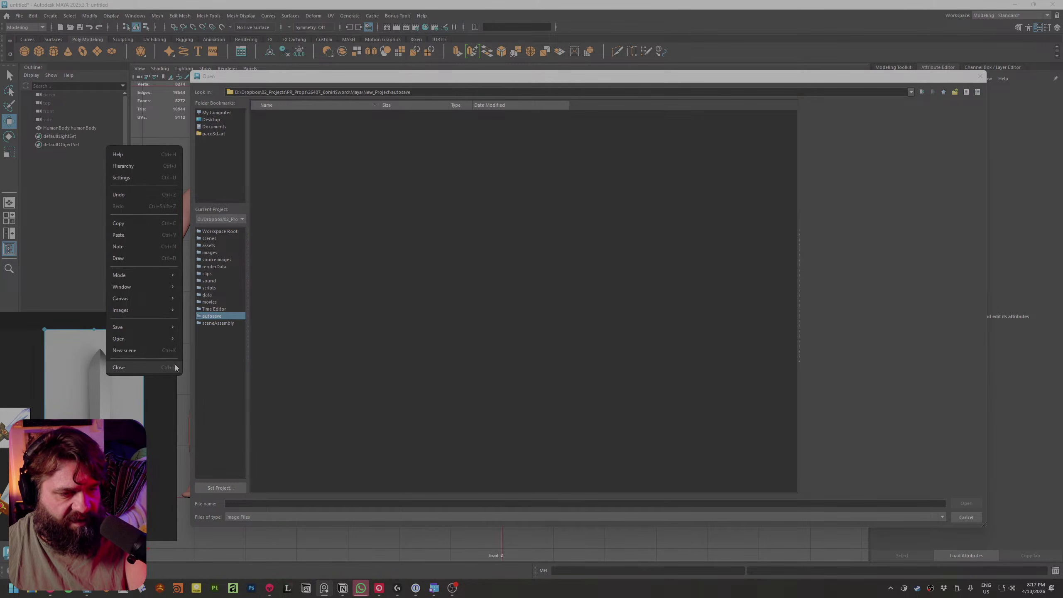
pyautogui.moveTo(151, 330)
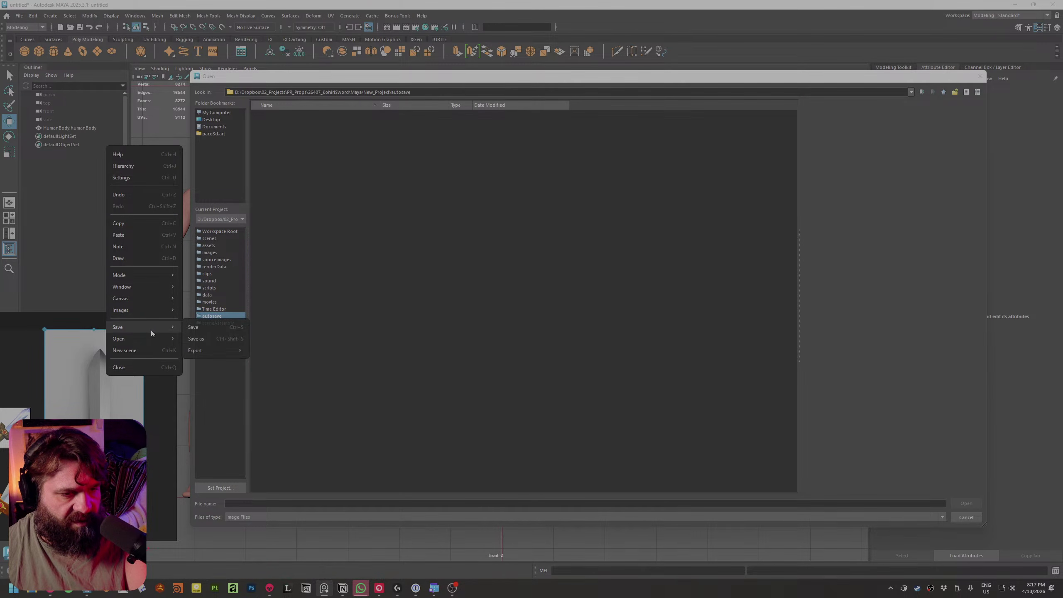
pyautogui.moveTo(218, 351)
pyautogui.click(295, 386)
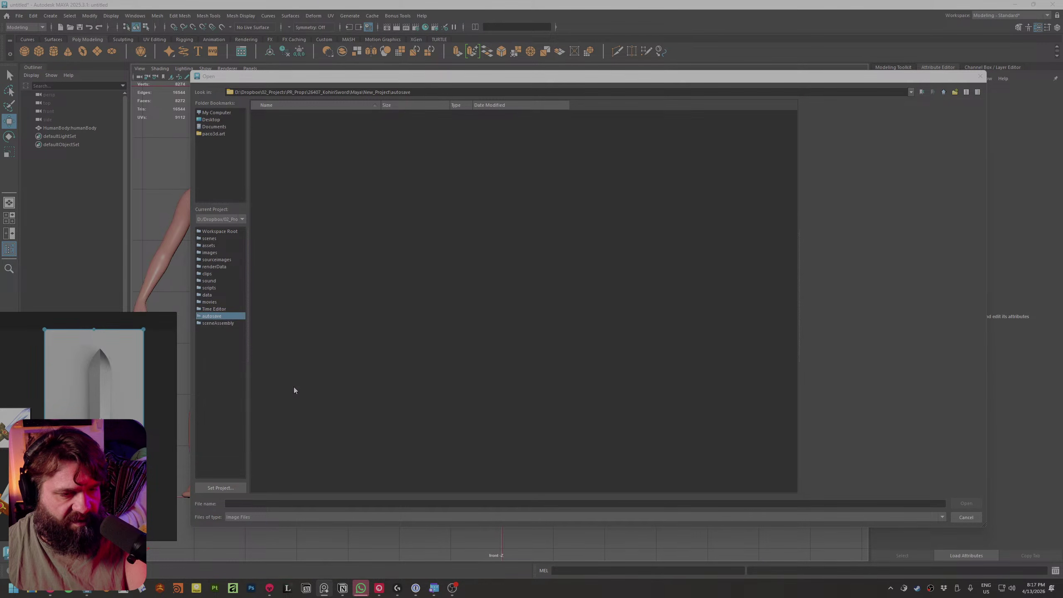
# Set the image export's save location to PR_Props/26407_KohiriSword/Maya/New_Project/sourceimages
pyautogui.click(131, 385)
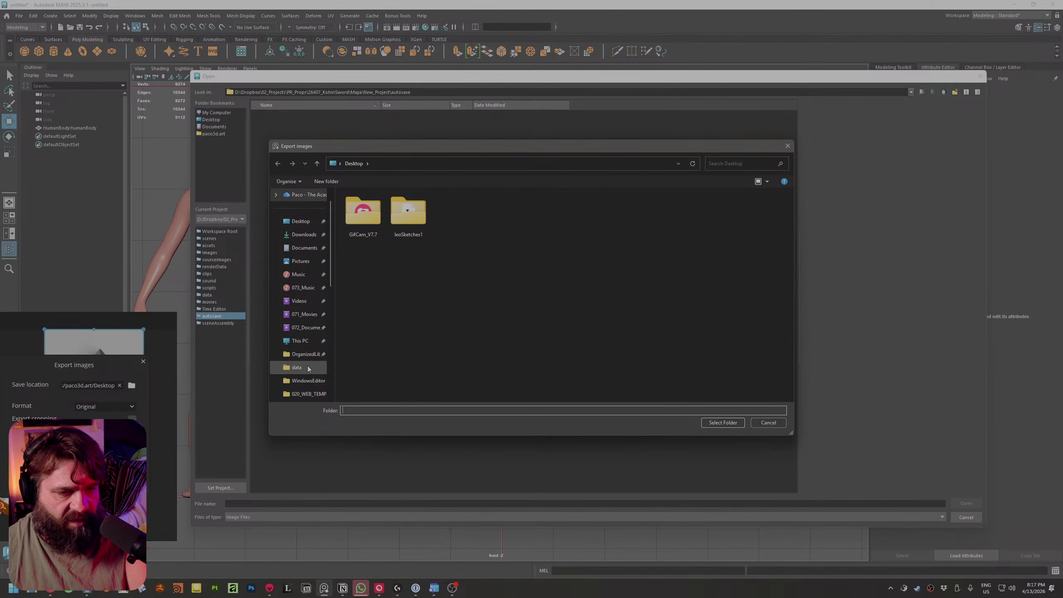
pyautogui.scroll(-5, 300, 368)
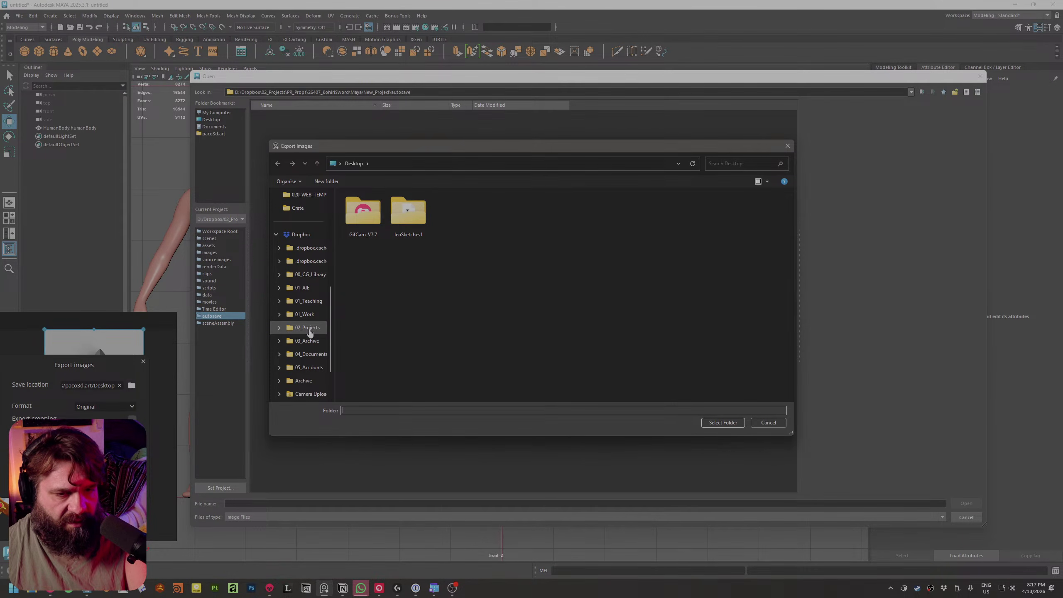
pyautogui.click(308, 328)
pyautogui.doubleClick(363, 348)
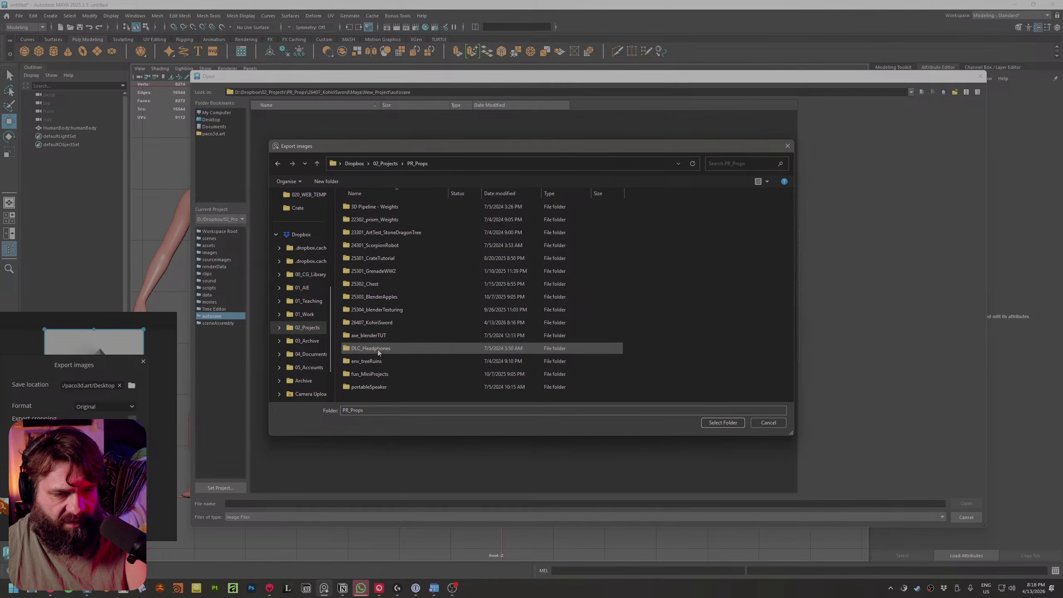
pyautogui.doubleClick(396, 323)
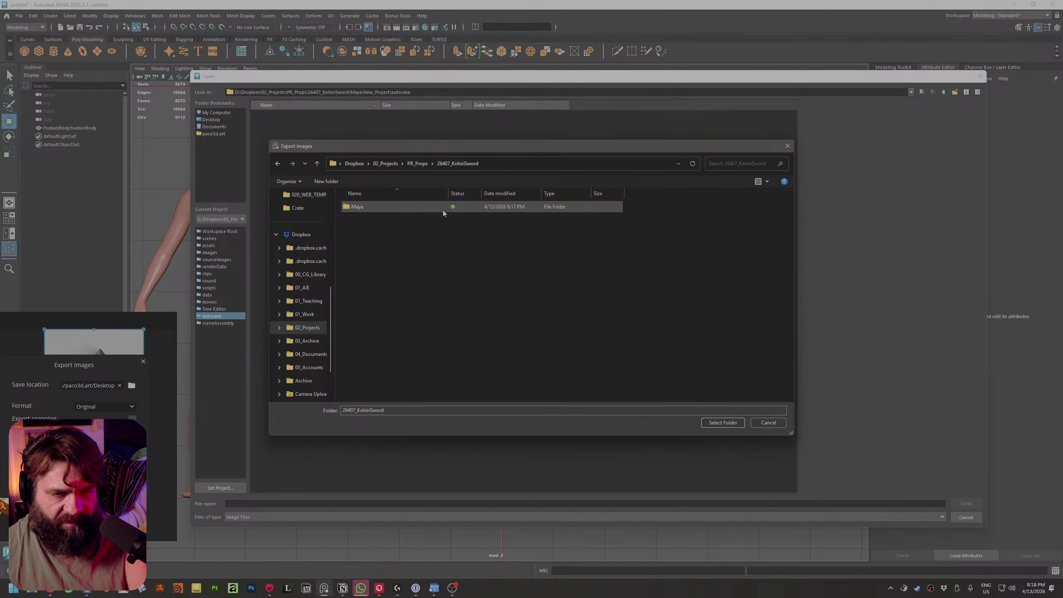
pyautogui.doubleClick(373, 207)
pyautogui.doubleClick(376, 208)
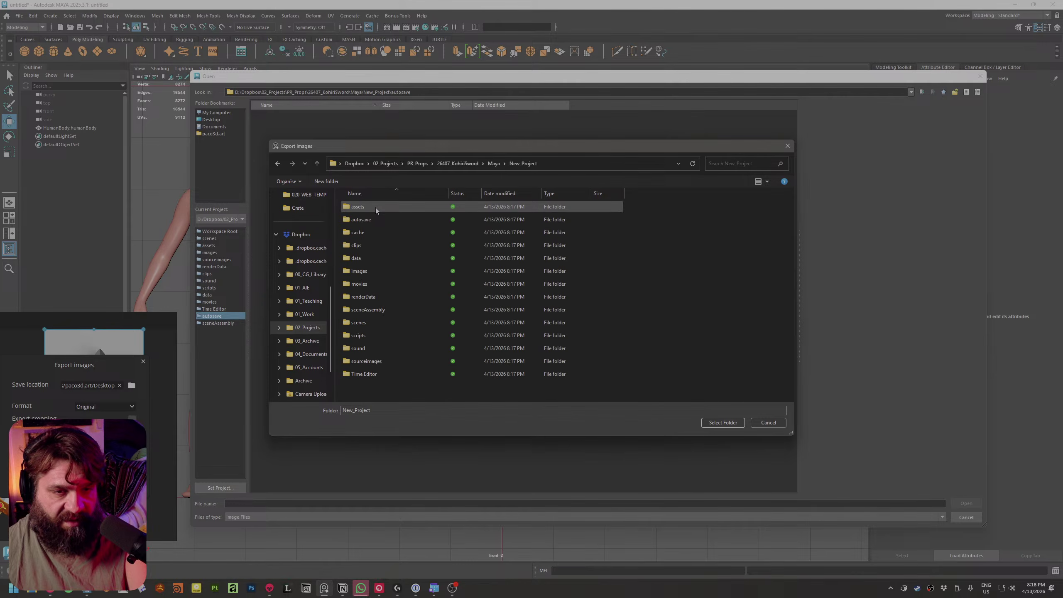
pyautogui.doubleClick(374, 362)
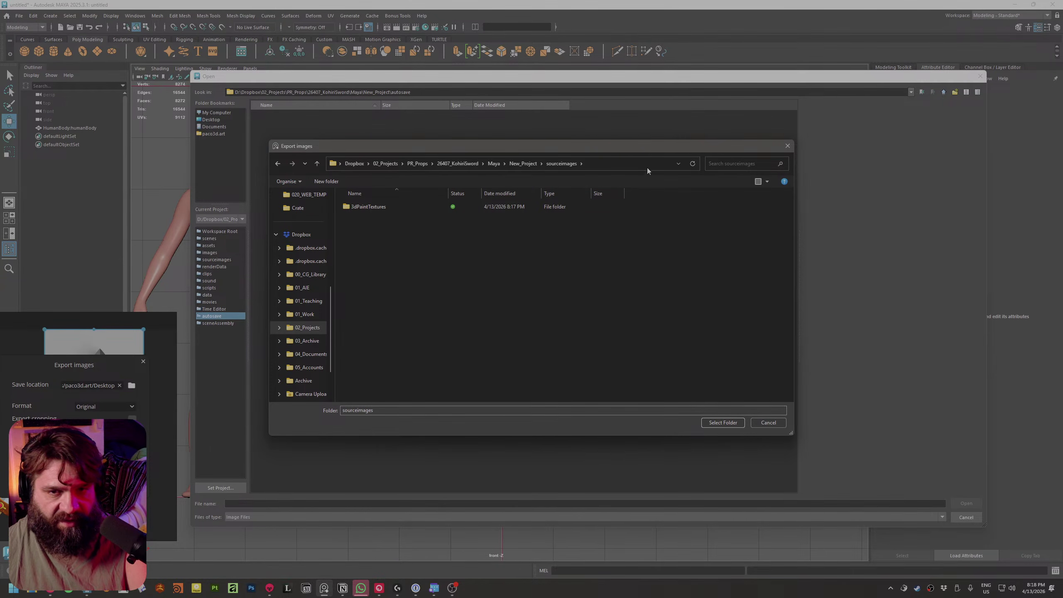
pyautogui.click(723, 422)
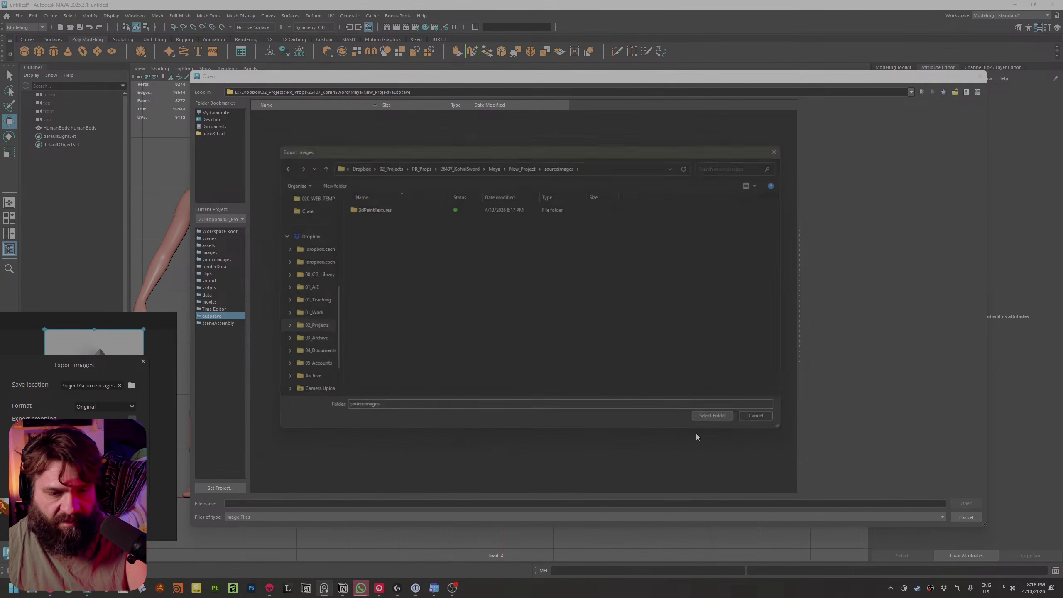
# Return to Maya, look in the project's sourceimages folder and cancel the image plane import
pyautogui.click(209, 310)
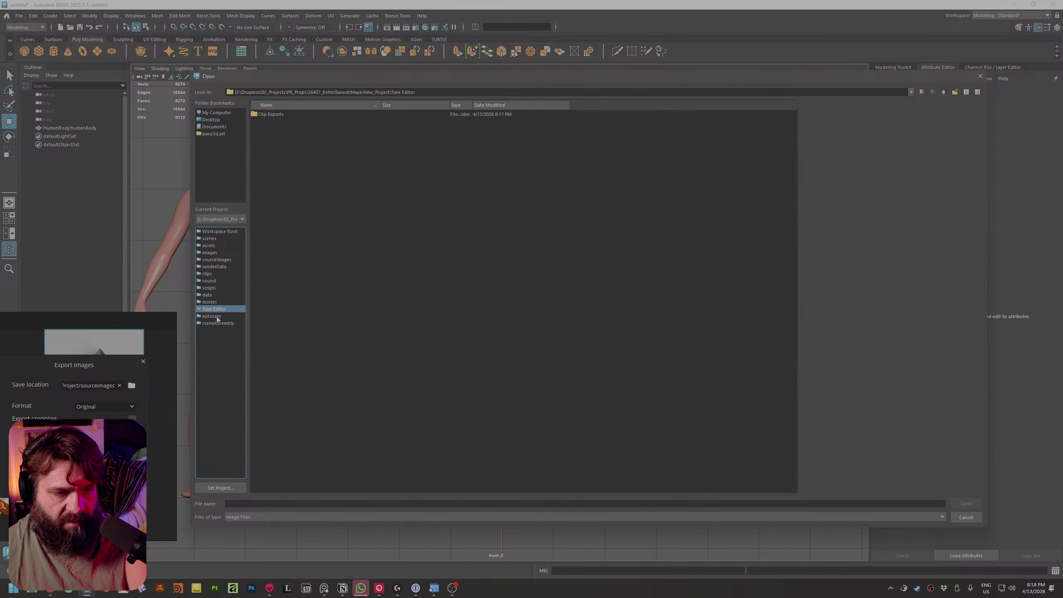
pyautogui.click(215, 259)
pyautogui.click(965, 518)
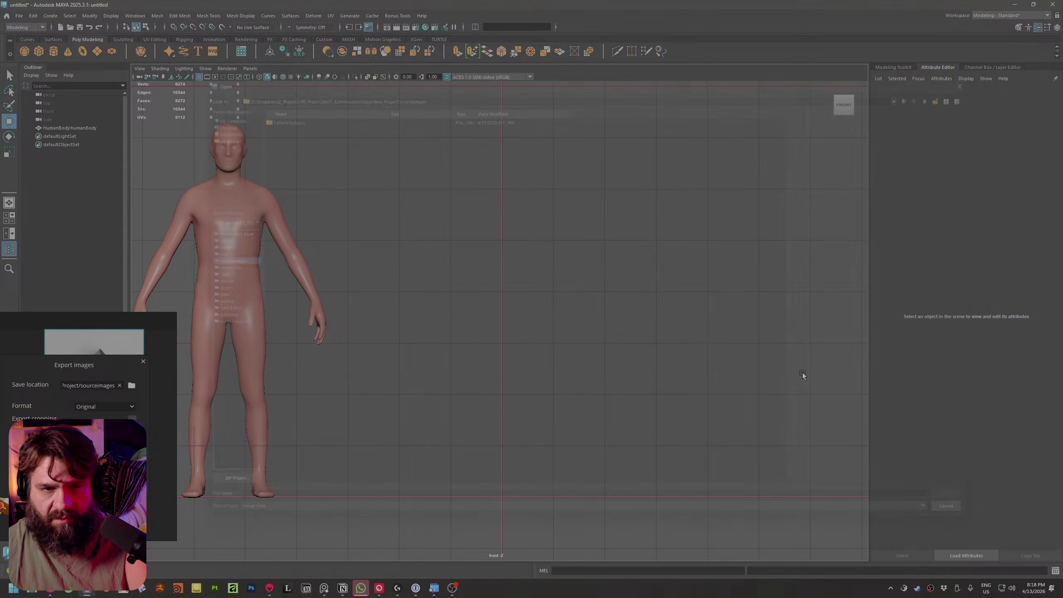
# Save the scene as kohiriSword in Maya Binary format in the project's scenes folder
pyautogui.click(19, 15)
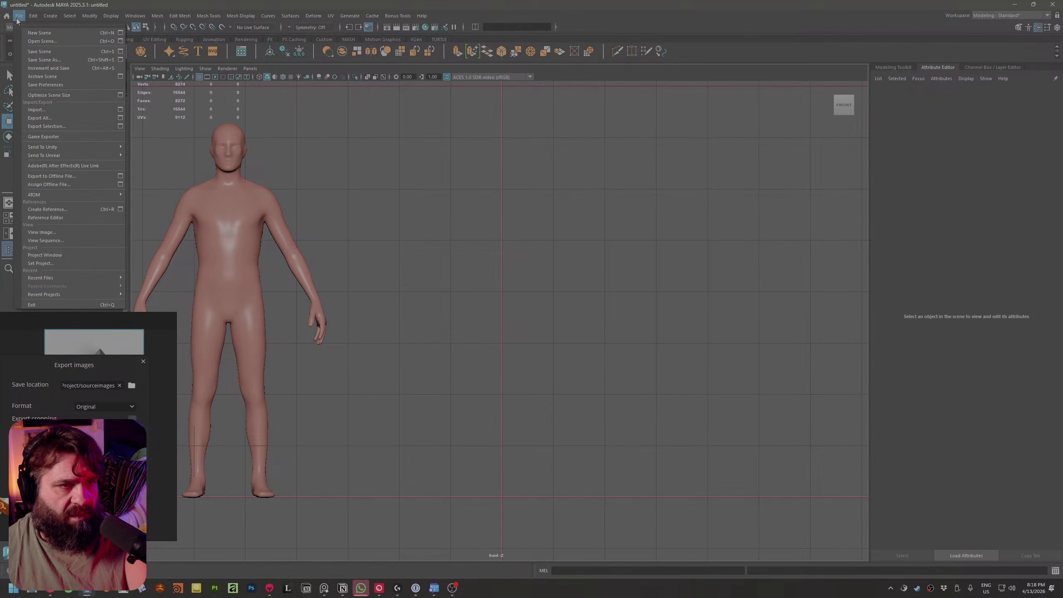
pyautogui.click(47, 61)
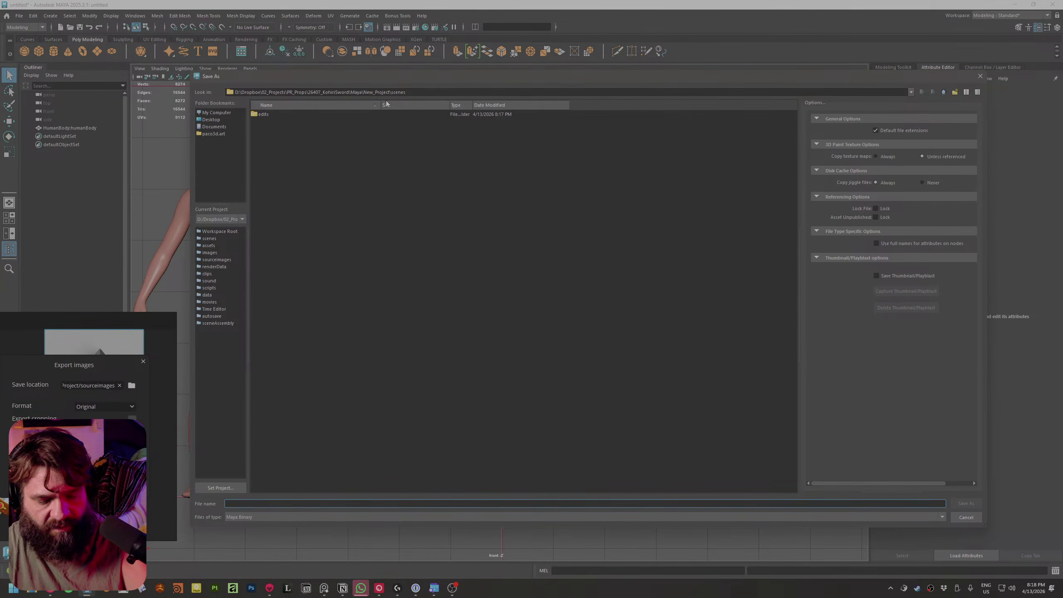
pyautogui.write('kohiri')
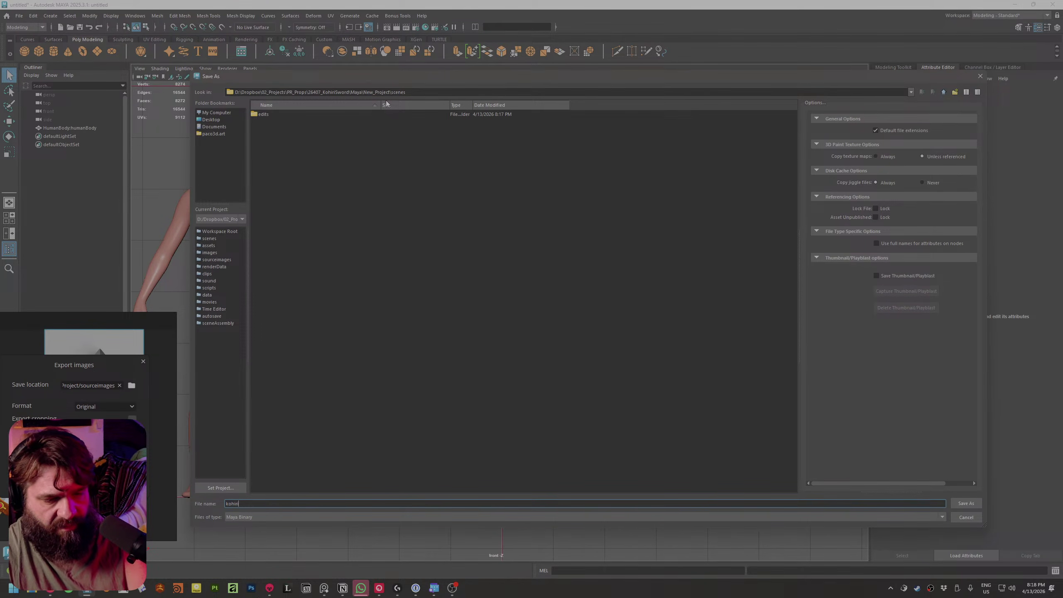
pyautogui.write('Sword')
pyautogui.press('Return')
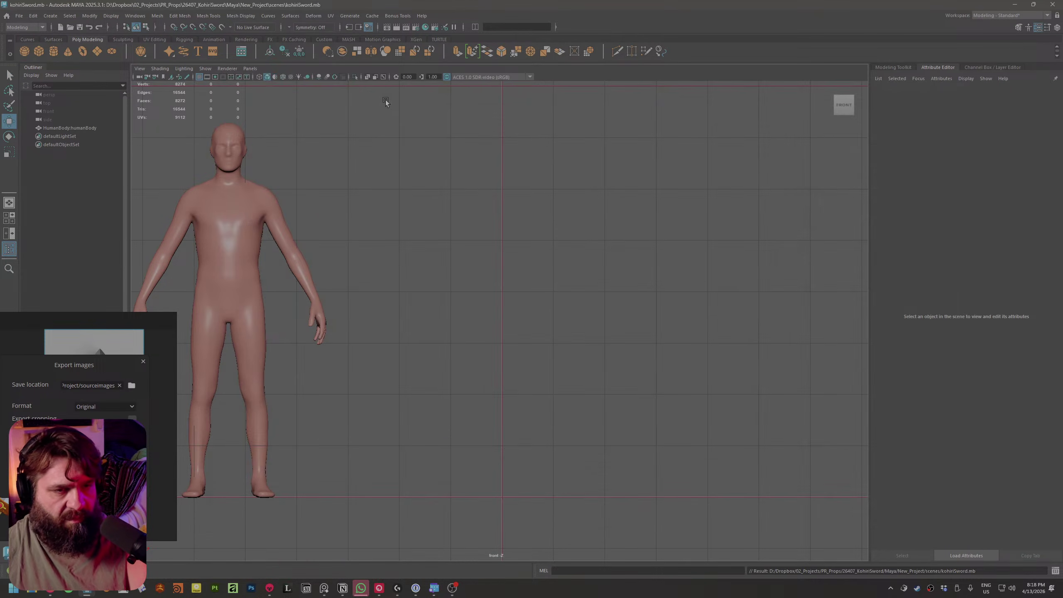
# Export the sword picture from PureRef to the sourceimages folder and import the exported JPG in Maya as a front-view image plane
pyautogui.click(171, 78)
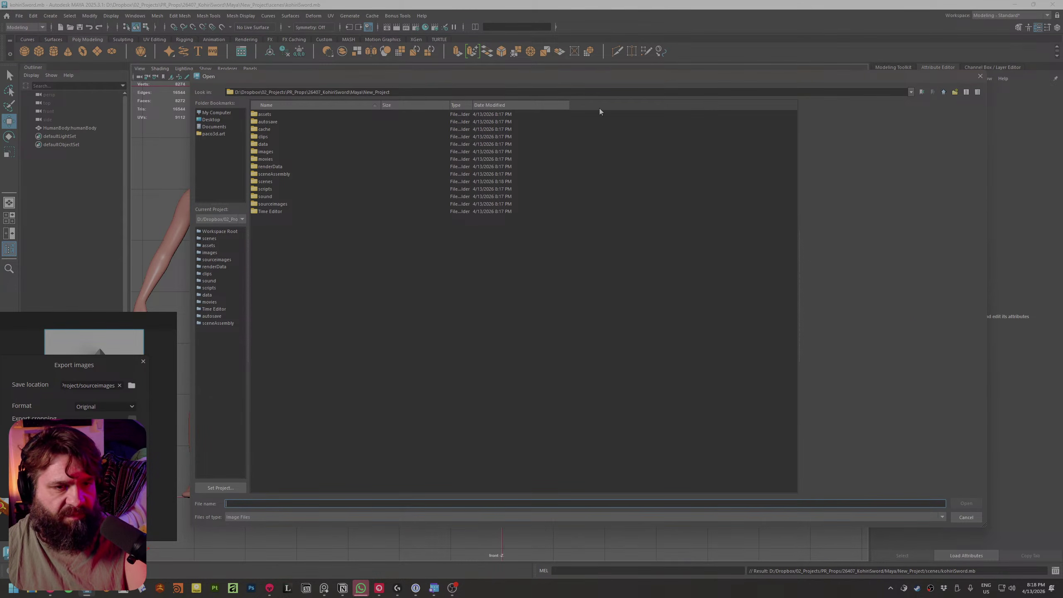
pyautogui.doubleClick(282, 204)
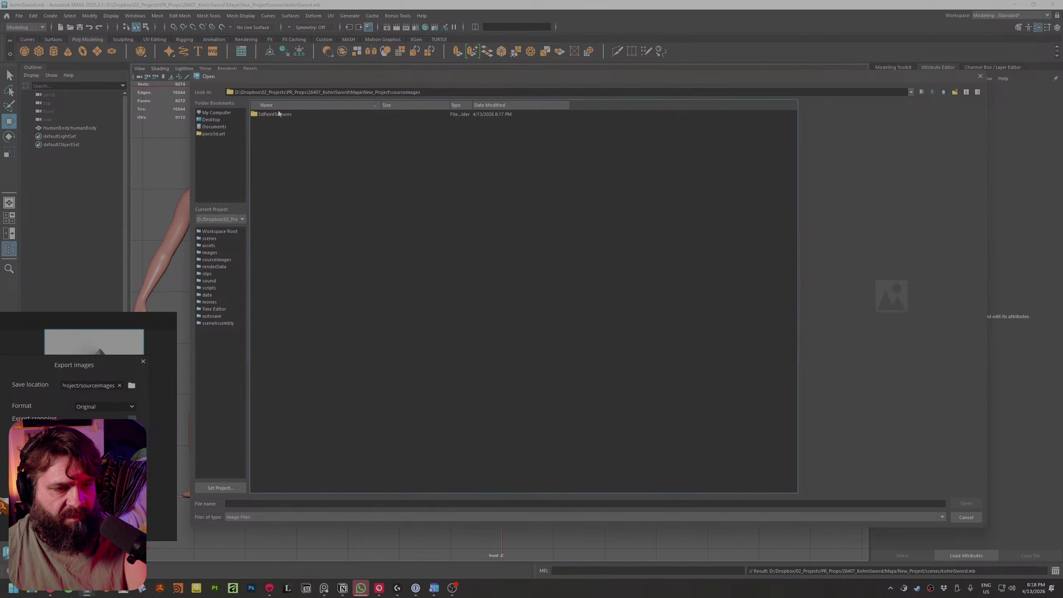
pyautogui.click(73, 482)
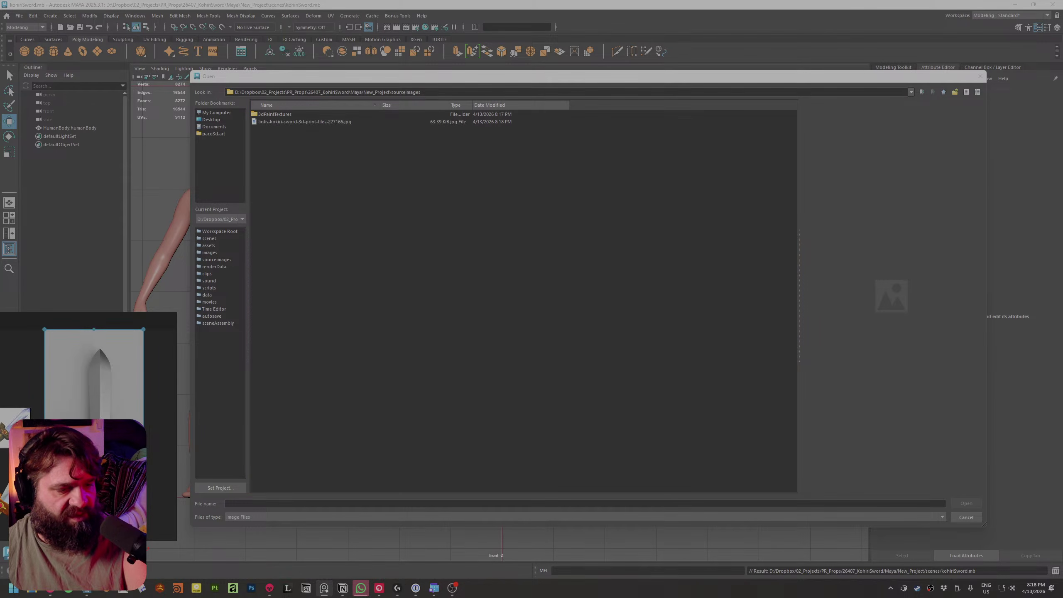
pyautogui.doubleClick(299, 121)
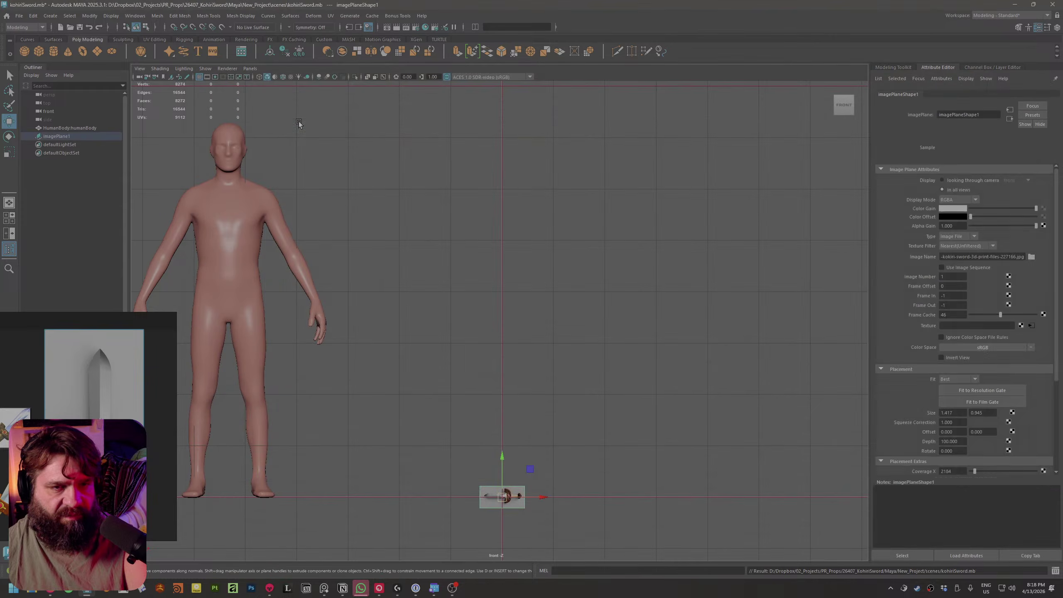
# Rotate the image plane upright, enlarge it and raise it above the ground line beside the human body
pyautogui.press('e')
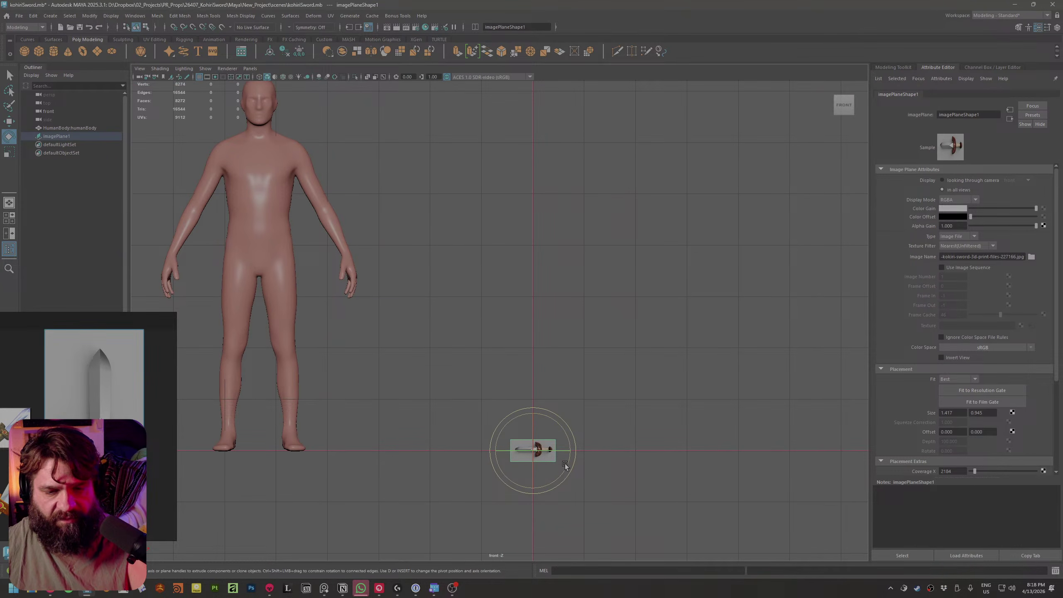
pyautogui.moveTo(565, 466); pyautogui.dragTo(592, 390)
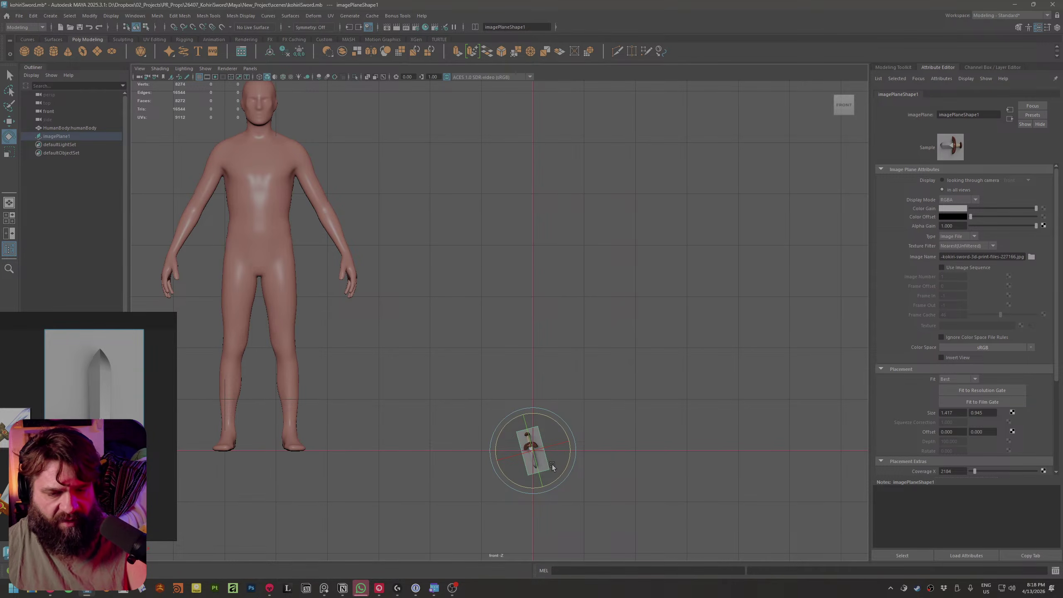
pyautogui.moveTo(567, 464); pyautogui.dragTo(568, 471)
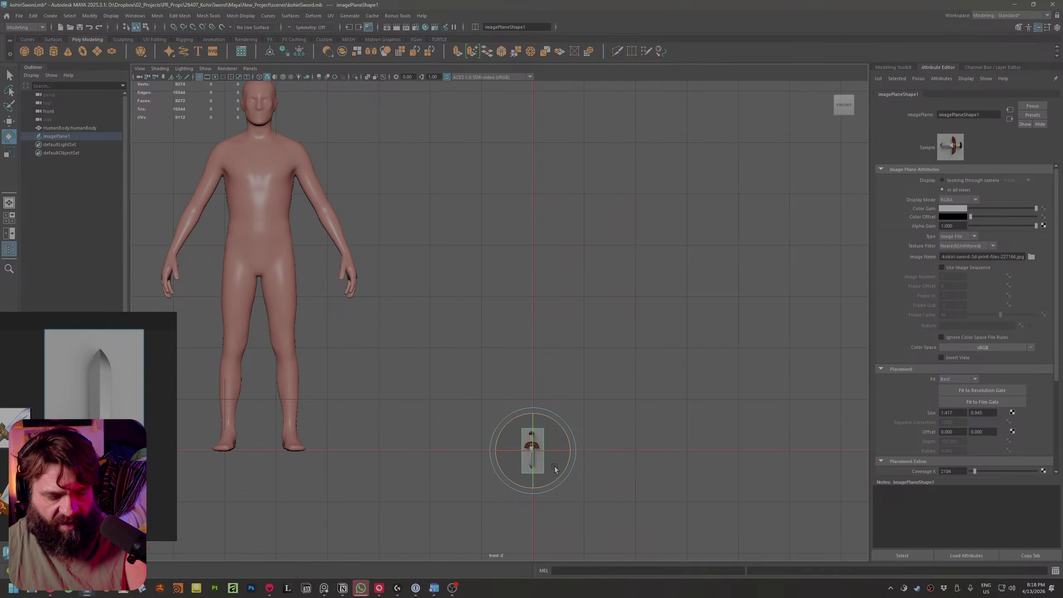
pyautogui.press('r')
pyautogui.moveTo(554, 465); pyautogui.dragTo(600, 482, button='middle')
pyautogui.press('w')
pyautogui.moveTo(555, 432); pyautogui.dragTo(576, 342, button='middle')
pyautogui.press('r')
pyautogui.press('w')
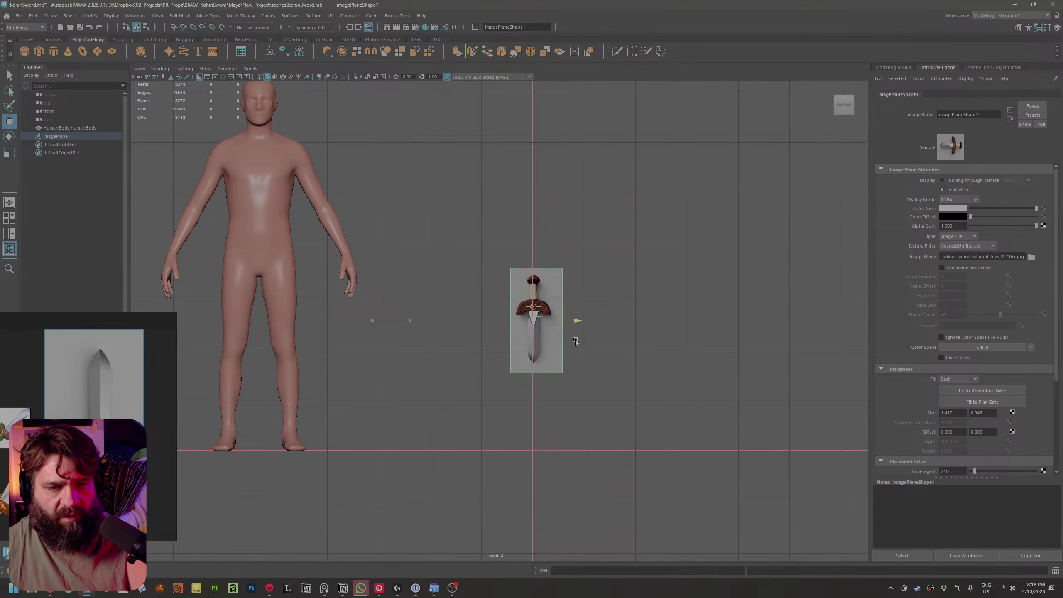
# Lower the sword image plane to the ground line and rotate it so that the blade points up
pyautogui.moveTo(533, 302); pyautogui.dragTo(534, 407)
pyautogui.keyDown('alt'); pyautogui.moveTo(586, 503); pyautogui.dragTo(589, 436, button='middle'); pyautogui.keyUp('alt')
pyautogui.keyDown('alt'); pyautogui.moveTo(589, 436); pyautogui.dragTo(665, 367, button='right'); pyautogui.keyUp('alt')
pyautogui.press('e')
pyautogui.moveTo(597, 367); pyautogui.dragTo(630, 470)
pyautogui.keyDown('alt'); pyautogui.moveTo(655, 410); pyautogui.dragTo(621, 327, button='middle'); pyautogui.keyUp('alt')
pyautogui.keyDown('alt'); pyautogui.moveTo(621, 328); pyautogui.dragTo(779, 447, button='right'); pyautogui.keyUp('alt')
pyautogui.keyDown('alt'); pyautogui.moveTo(569, 330); pyautogui.dragTo(527, 366, button='middle'); pyautogui.keyUp('alt')
pyautogui.keyDown('alt'); pyautogui.moveTo(527, 367); pyautogui.dragTo(563, 313, button='right'); pyautogui.keyUp('alt')
# Move the image plane so that the sword's centre line sits on the vertical axis of the grid
pyautogui.press('w')
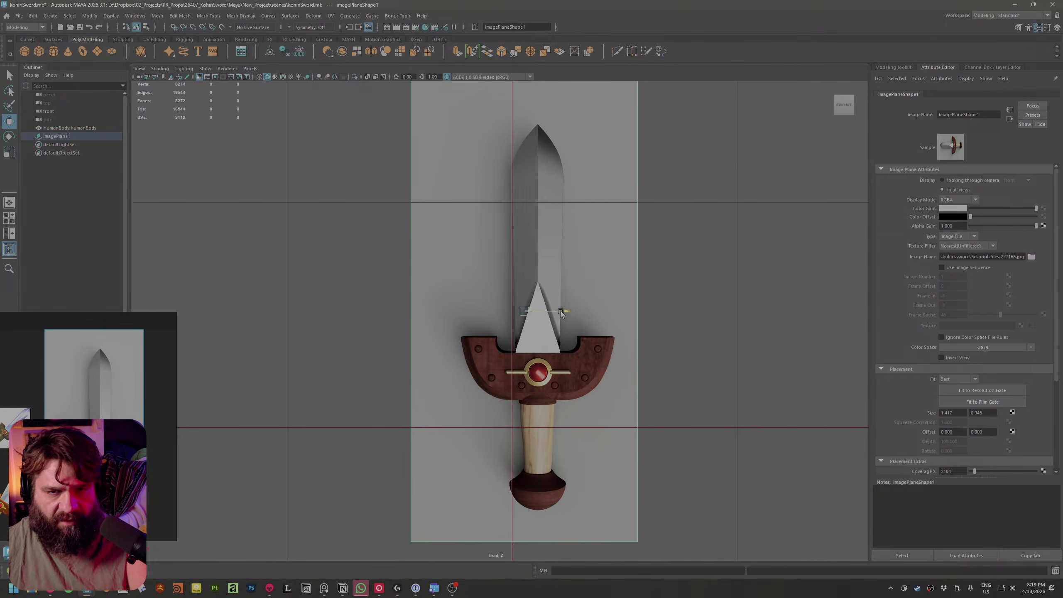
pyautogui.keyDown('alt'); pyautogui.moveTo(563, 313); pyautogui.dragTo(533, 312, button='middle'); pyautogui.keyUp('alt')
pyautogui.moveTo(534, 311); pyautogui.dragTo(494, 279)
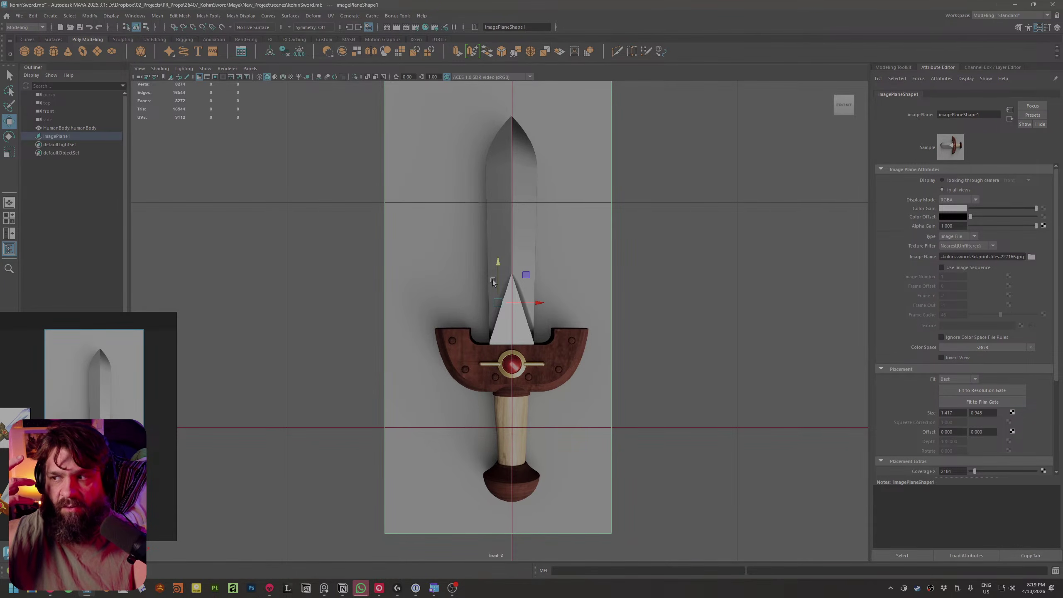
pyautogui.click(617, 395)
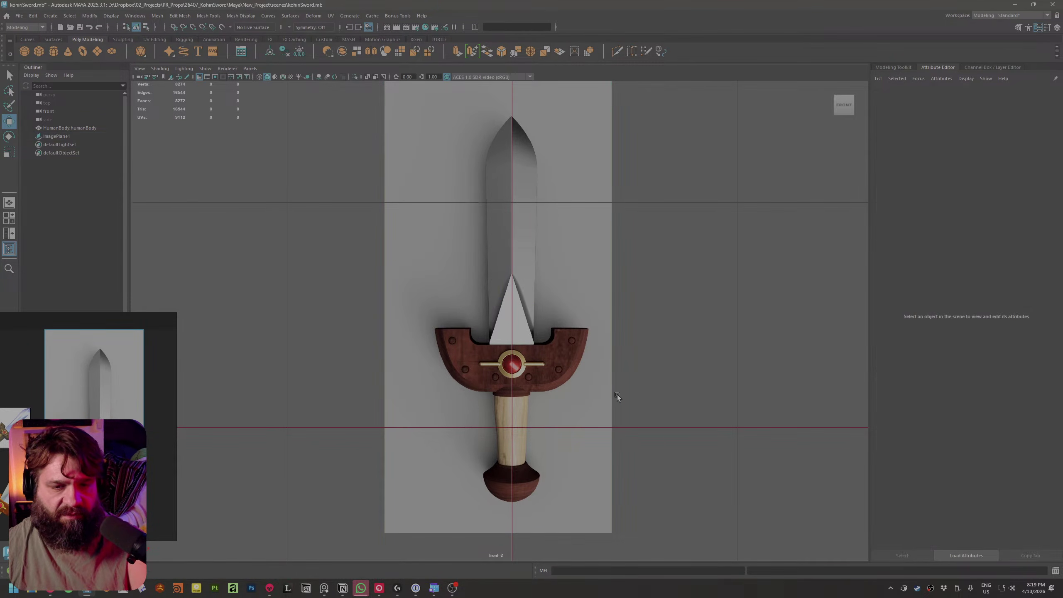
pyautogui.scroll(-4, 617, 395)
pyautogui.click(575, 364)
pyautogui.press('space')
pyautogui.moveTo(587, 365); pyautogui.dragTo(561, 413)
pyautogui.moveTo(496, 403); pyautogui.dragTo(568, 472)
pyautogui.click(566, 449)
pyautogui.press('space')
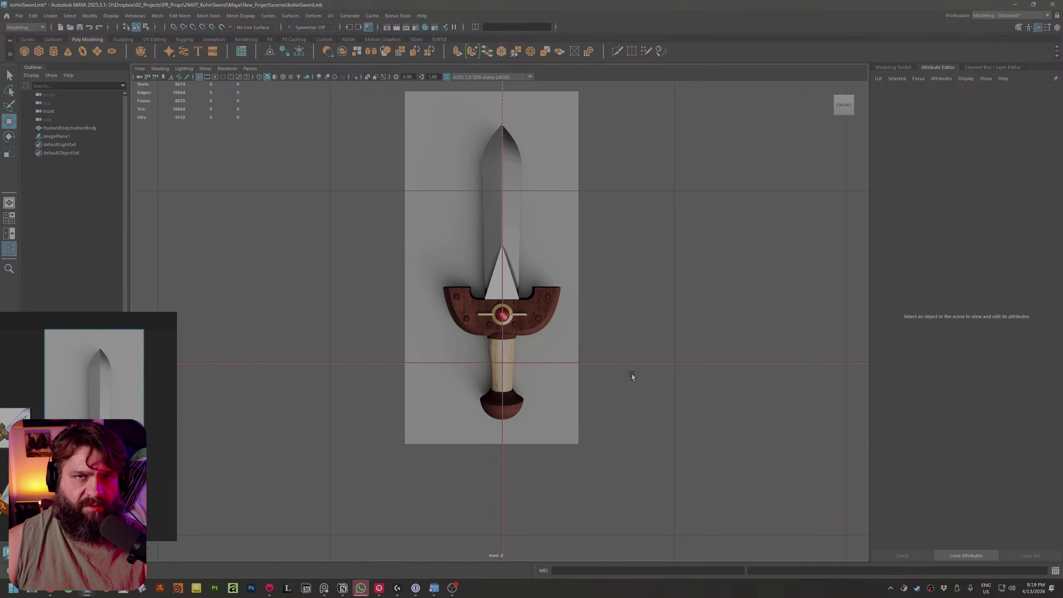
# Create a polygon cylinder with 8 axis subdivisions for the sword's grip
pyautogui.scroll(5, 631, 375)
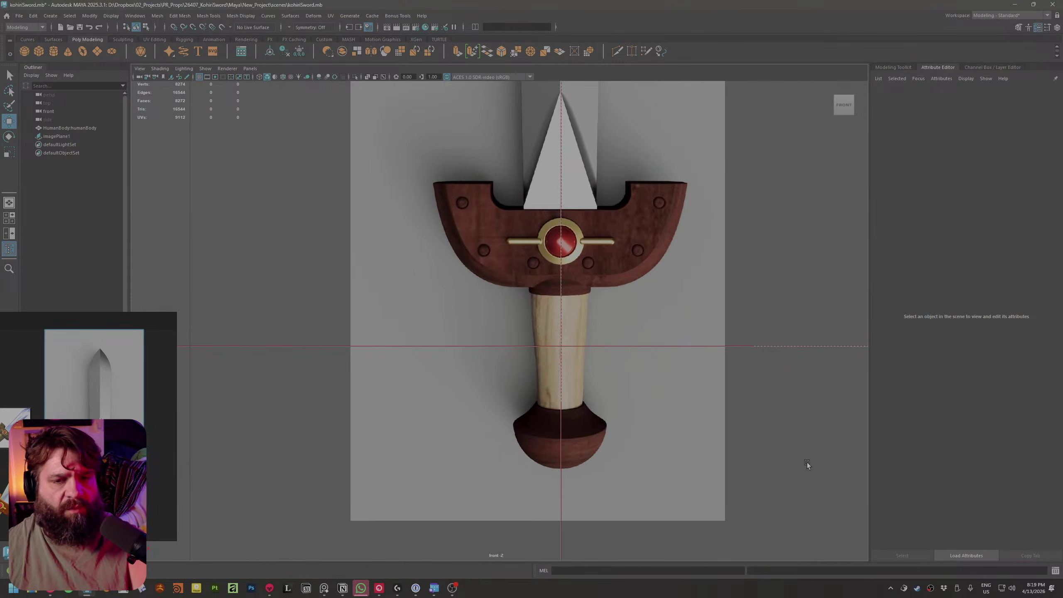
pyautogui.scroll(-1, 628, 370)
pyautogui.keyDown('shift'); pyautogui.moveTo(678, 375); pyautogui.dragTo(618, 374, button='right'); pyautogui.keyUp('shift')
pyautogui.scroll(2, 587, 411)
pyautogui.press('t')
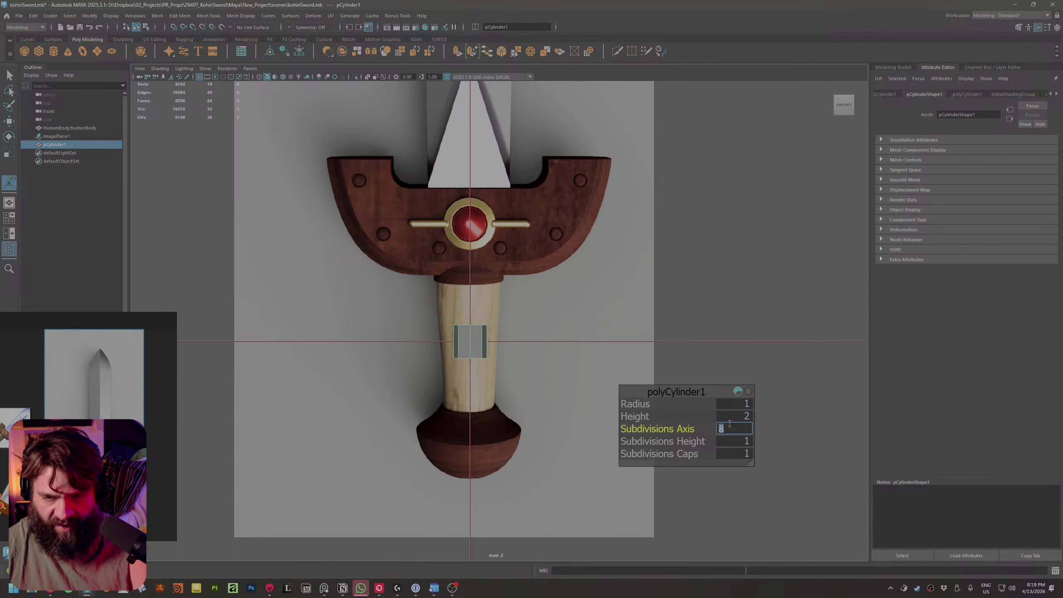
pyautogui.scroll(2, 479, 370)
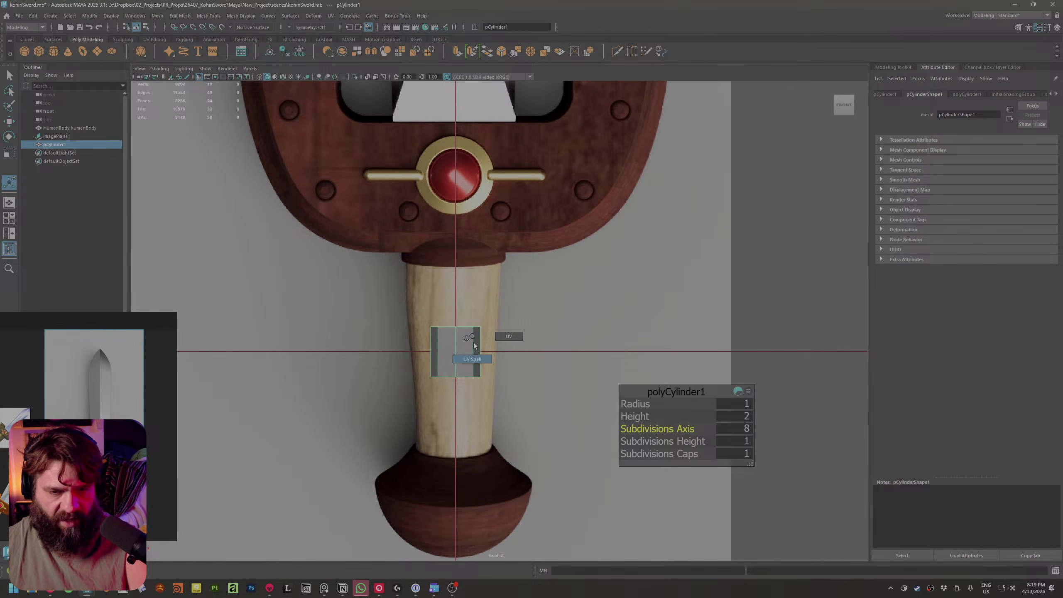
# Move the cylinder's top vertices up to the upper end of the grip, under the guard
pyautogui.moveTo(473, 342); pyautogui.dragTo(439, 339, button='right')
pyautogui.press('q')
pyautogui.moveTo(398, 289); pyautogui.dragTo(516, 338)
pyautogui.keyDown('alt'); pyautogui.moveTo(518, 320); pyautogui.dragTo(583, 385, button='middle'); pyautogui.keyUp('alt')
pyautogui.press('w')
pyautogui.press('r')
pyautogui.press('w')
pyautogui.moveTo(518, 377); pyautogui.dragTo(524, 310)
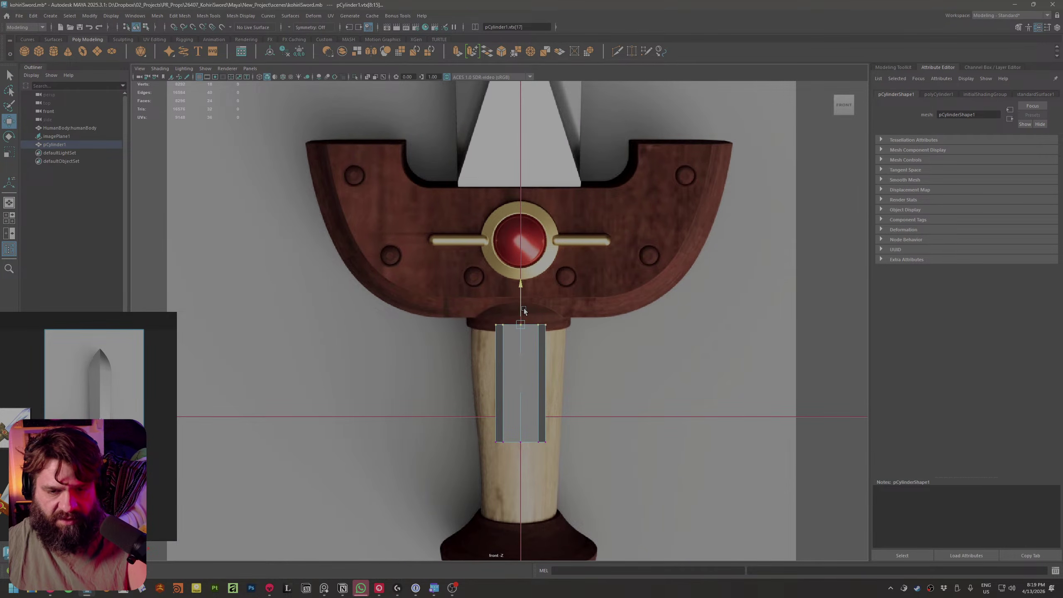
# Move the cylinder's bottom vertices down to the pommel and scale them to the grip's lower width
pyautogui.moveTo(458, 412); pyautogui.dragTo(572, 453)
pyautogui.keyDown('alt'); pyautogui.moveTo(573, 452); pyautogui.dragTo(566, 399, button='middle'); pyautogui.keyUp('alt')
pyautogui.moveTo(520, 373); pyautogui.dragTo(534, 474)
pyautogui.press('e')
pyautogui.press('r')
# Widen the cylinder's top vertices to match the grip's upper width and return to object mode
pyautogui.moveTo(417, 220); pyautogui.dragTo(544, 278)
pyautogui.keyDown('alt'); pyautogui.moveTo(515, 264); pyautogui.dragTo(525, 350, button='middle'); pyautogui.keyUp('alt')
pyautogui.moveTo(523, 355); pyautogui.dragTo(564, 361)
pyautogui.keyDown('alt'); pyautogui.moveTo(565, 444); pyautogui.dragTo(551, 322, button='middle'); pyautogui.keyUp('alt')
pyautogui.scroll(-1, 544, 343)
pyautogui.keyDown('alt'); pyautogui.moveTo(535, 404); pyautogui.dragTo(535, 386, button='middle'); pyautogui.keyUp('alt')
pyautogui.scroll(-1, 536, 356)
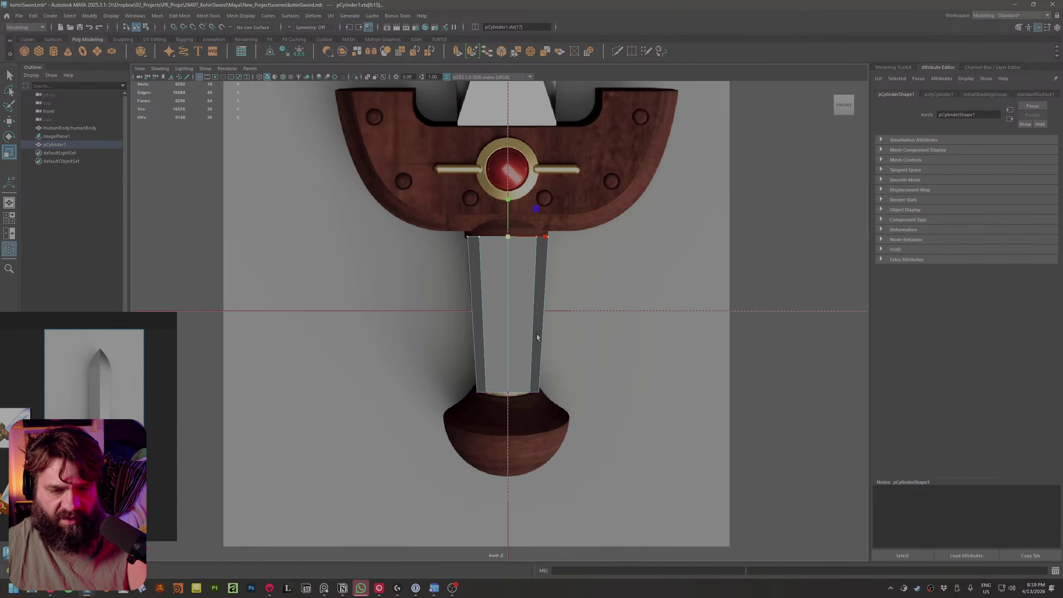
pyautogui.keyDown('alt'); pyautogui.moveTo(538, 267); pyautogui.dragTo(528, 309, button='middle'); pyautogui.keyUp('alt')
pyautogui.moveTo(529, 308); pyautogui.dragTo(570, 296, button='right')
pyautogui.click(651, 332)
pyautogui.scroll(-2, 582, 398)
pyautogui.click(762, 458)
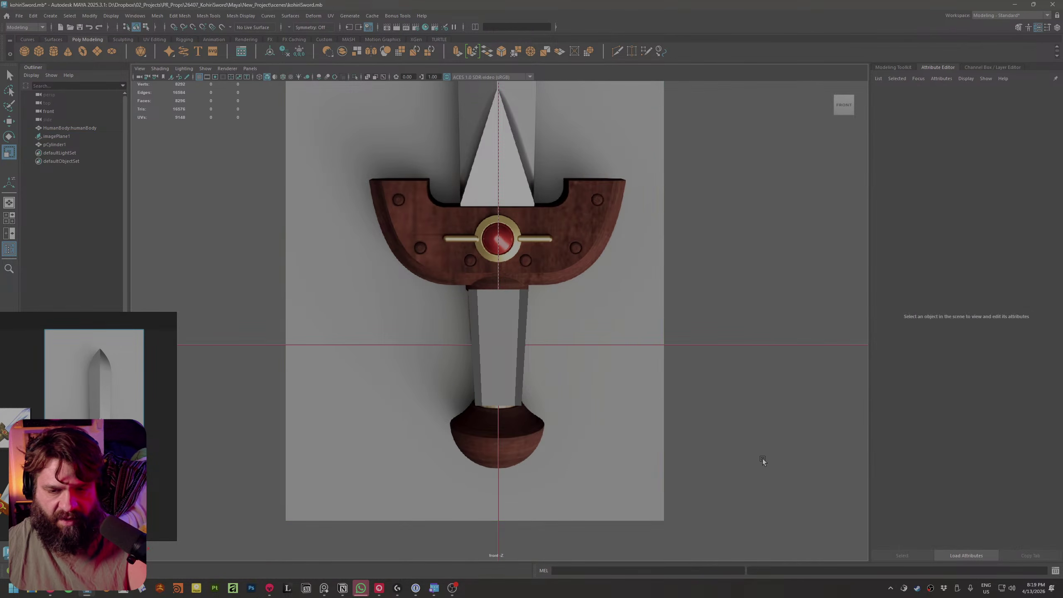
# Create a polygon cube as the base for the pommel
pyautogui.keyDown('shift'); pyautogui.moveTo(761, 398); pyautogui.dragTo(764, 425, button='right'); pyautogui.keyUp('shift')
pyautogui.keyDown('alt'); pyautogui.moveTo(745, 428); pyautogui.dragTo(810, 442, button='middle'); pyautogui.keyUp('alt')
pyautogui.press('w')
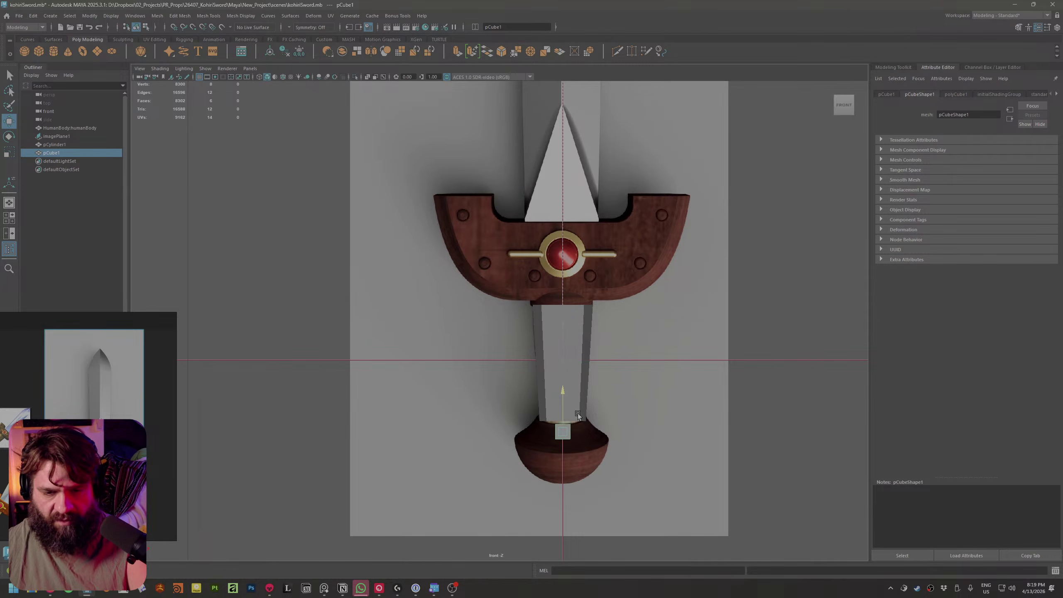
pyautogui.press('r')
pyautogui.moveTo(567, 451); pyautogui.dragTo(616, 461)
pyautogui.scroll(2, 615, 460)
pyautogui.hotkey('ctrl', 'z')
pyautogui.hotkey('ctrl', 'z')
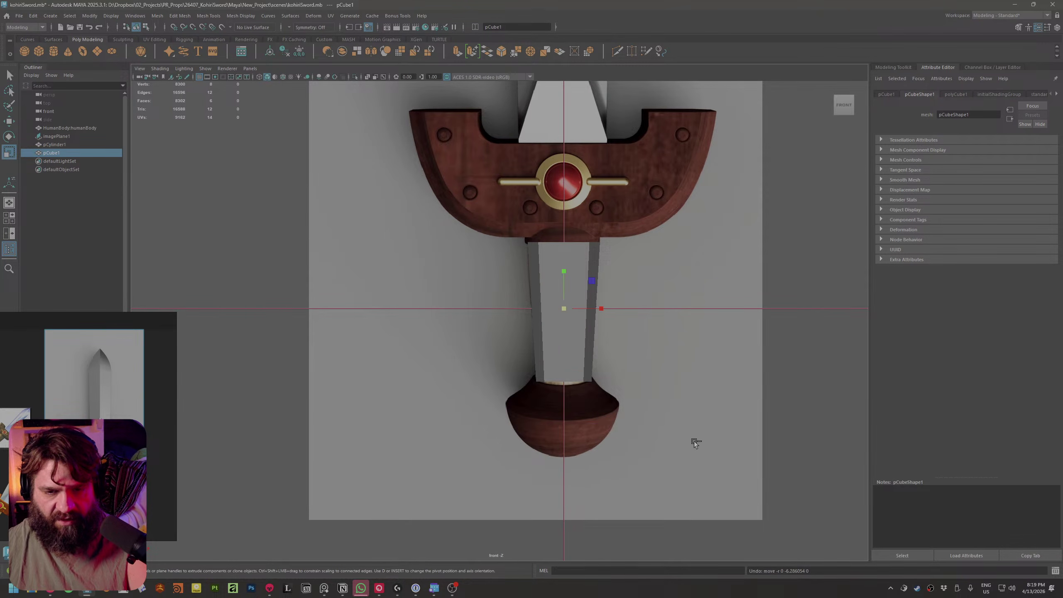
# Hide the grip cylinder so that the cube inside it can be worked on
pyautogui.keyDown('alt'); pyautogui.moveTo(629, 328); pyautogui.dragTo(613, 400, button='middle'); pyautogui.keyUp('alt')
pyautogui.click(563, 437)
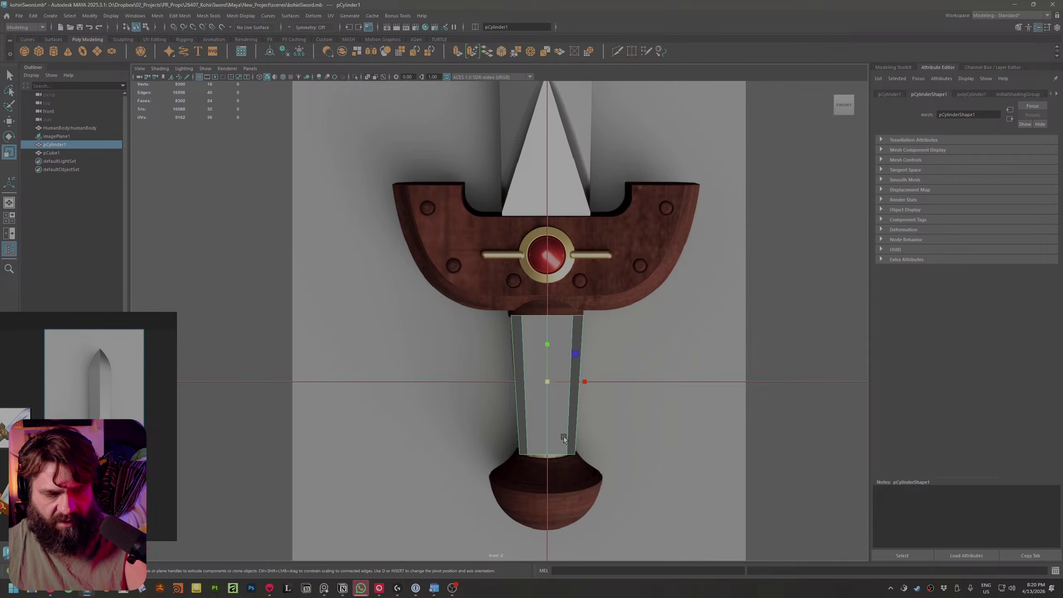
pyautogui.press('h')
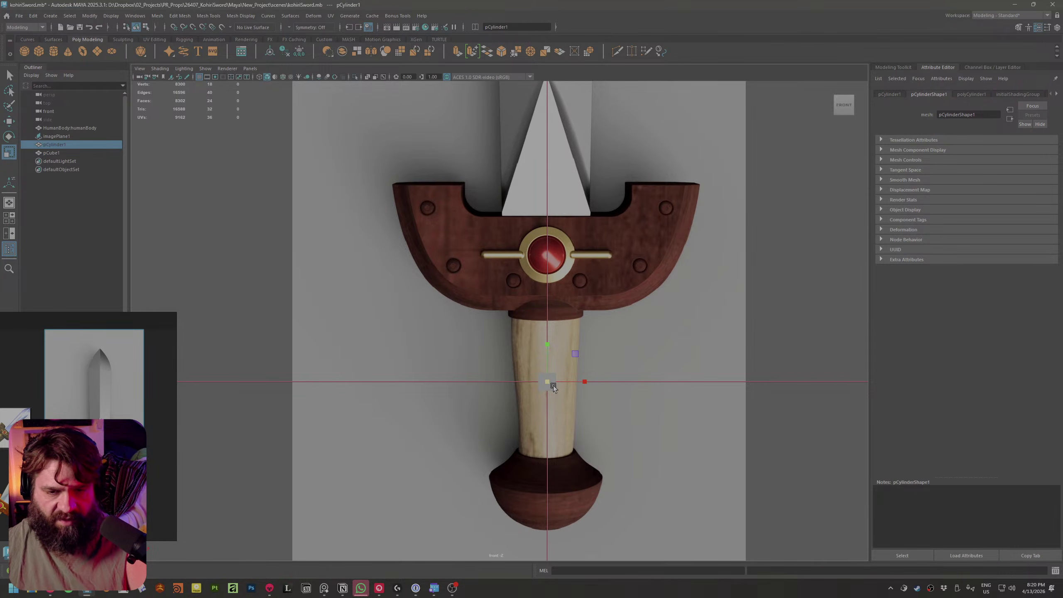
pyautogui.scroll(4, 643, 448)
# Smooth the cube with 2 divisions and select the rounded object in object mode
pyautogui.click(602, 446)
pyautogui.keyDown('alt'); pyautogui.moveTo(545, 455); pyautogui.dragTo(500, 276, button='middle'); pyautogui.keyUp('alt')
pyautogui.keyDown('alt'); pyautogui.moveTo(624, 379); pyautogui.dragTo(619, 441, button='middle'); pyautogui.keyUp('alt')
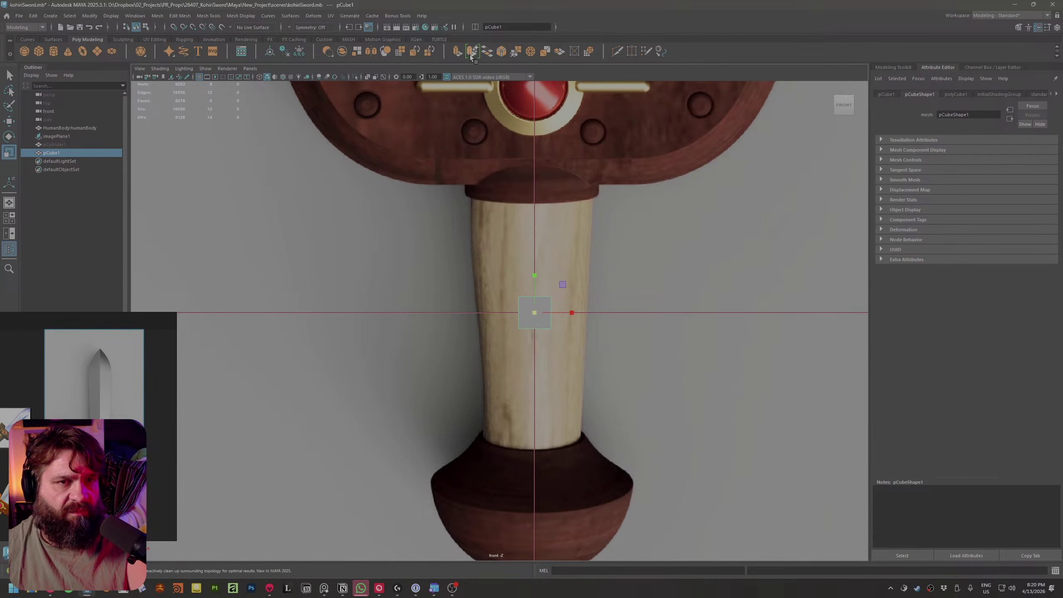
pyautogui.keyDown('shift'); pyautogui.rightClick(551, 327); pyautogui.keyUp('shift')
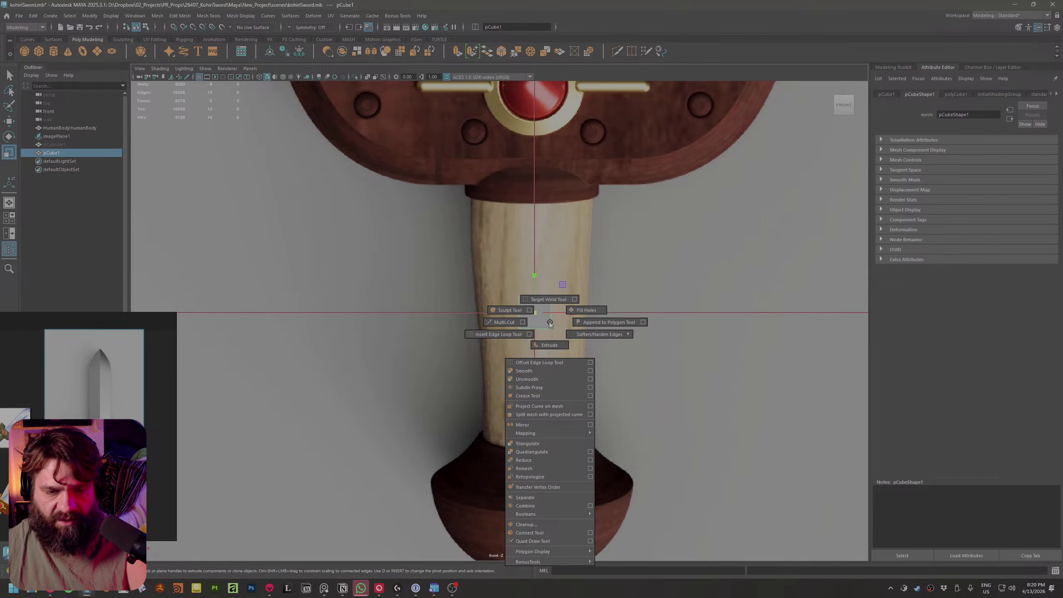
pyautogui.click(544, 370)
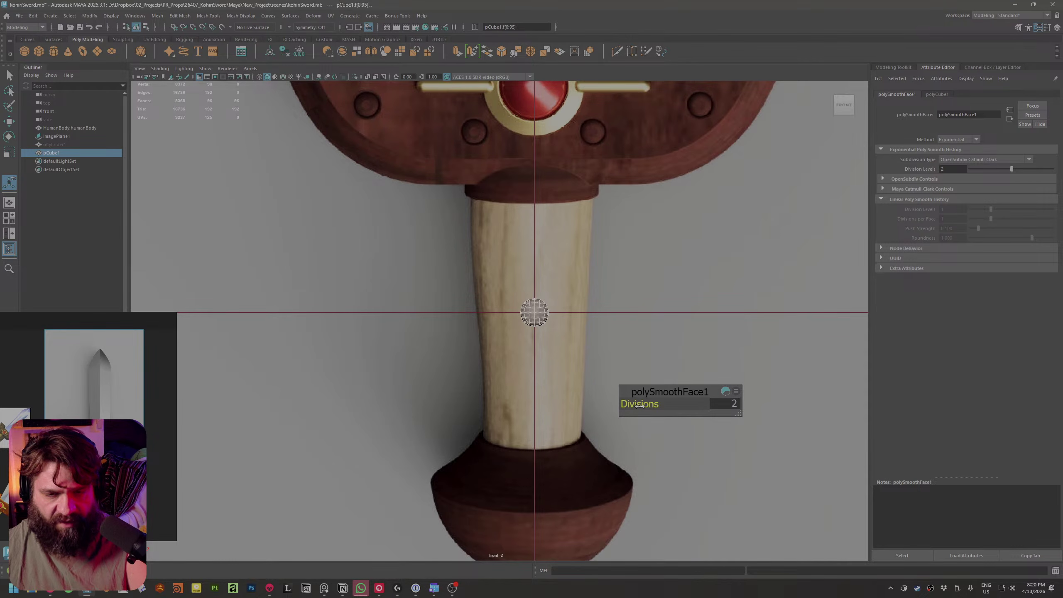
pyautogui.keyDown('alt'); pyautogui.moveTo(551, 320); pyautogui.dragTo(536, 334, button='middle'); pyautogui.keyUp('alt')
pyautogui.moveTo(522, 330); pyautogui.dragTo(548, 315, button='right')
pyautogui.press('q')
pyautogui.click(538, 329)
pyautogui.click(526, 329)
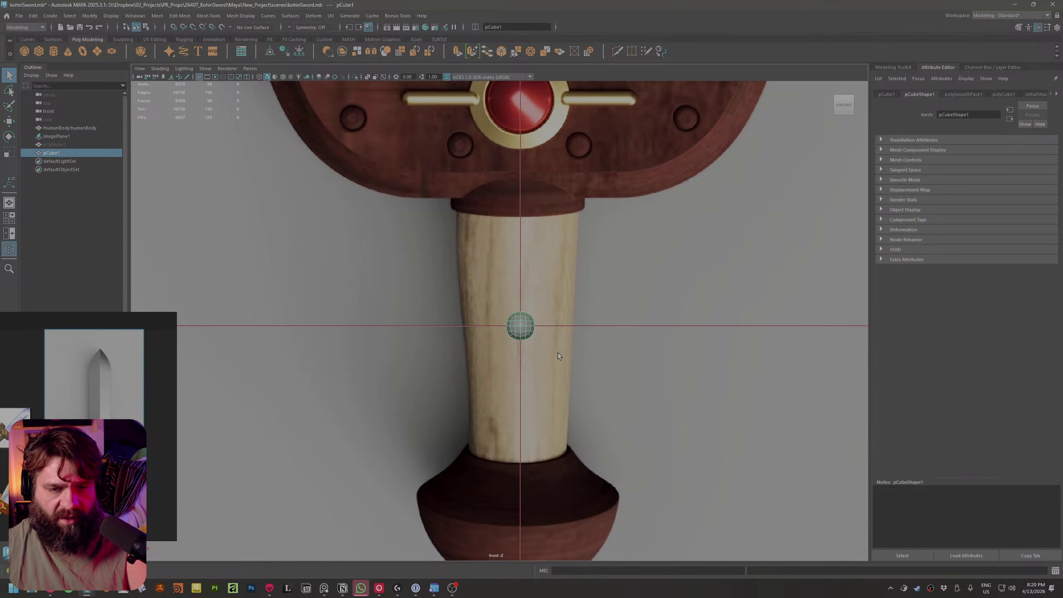
# Switch to the Rigging menu set and apply a Sculpt deformer to the smoothed cube
pyautogui.click(24, 27)
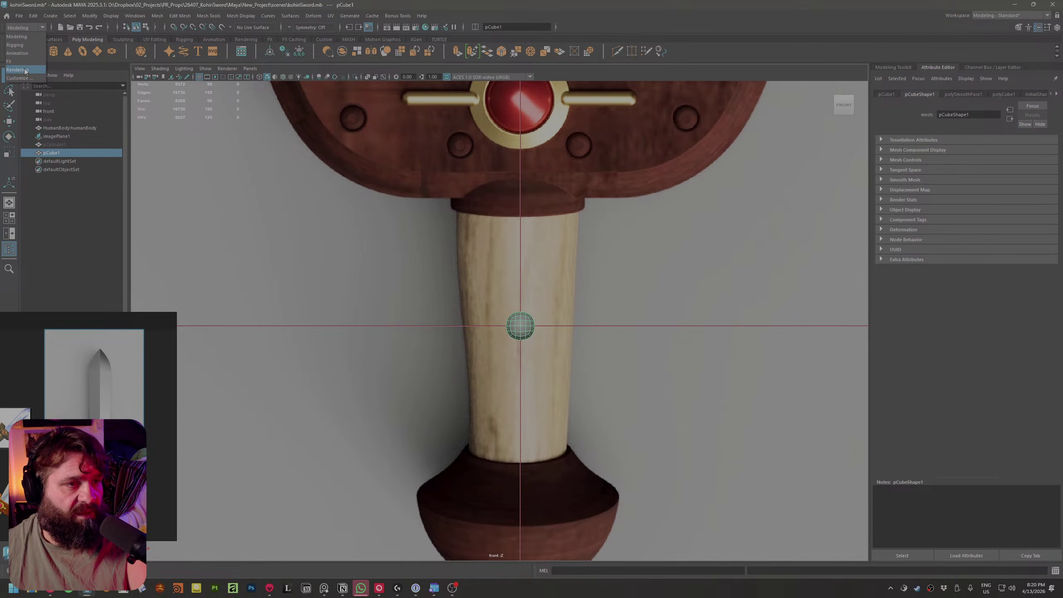
pyautogui.click(15, 45)
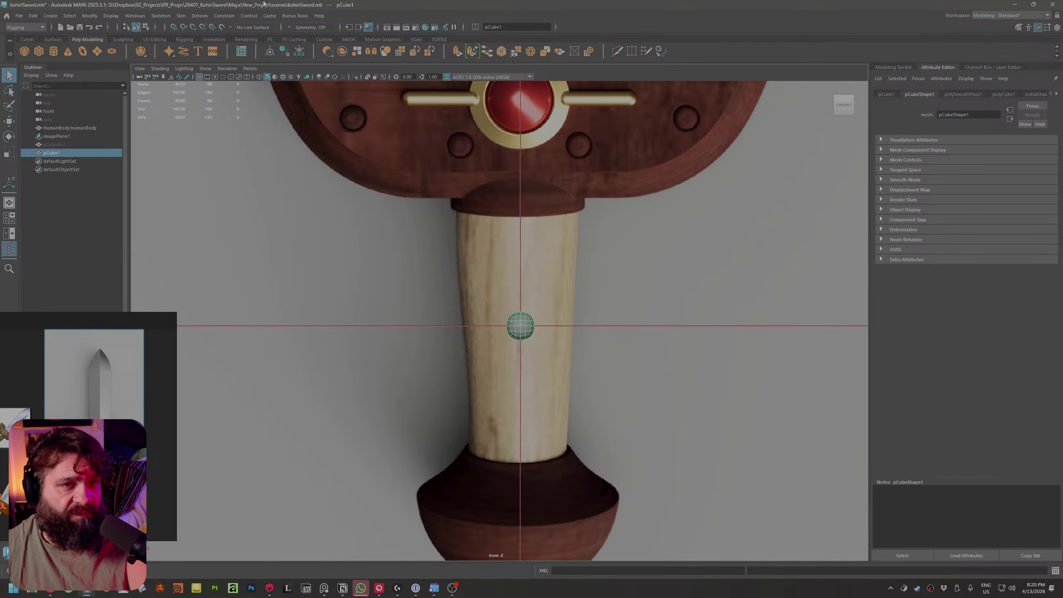
pyautogui.click(223, 16)
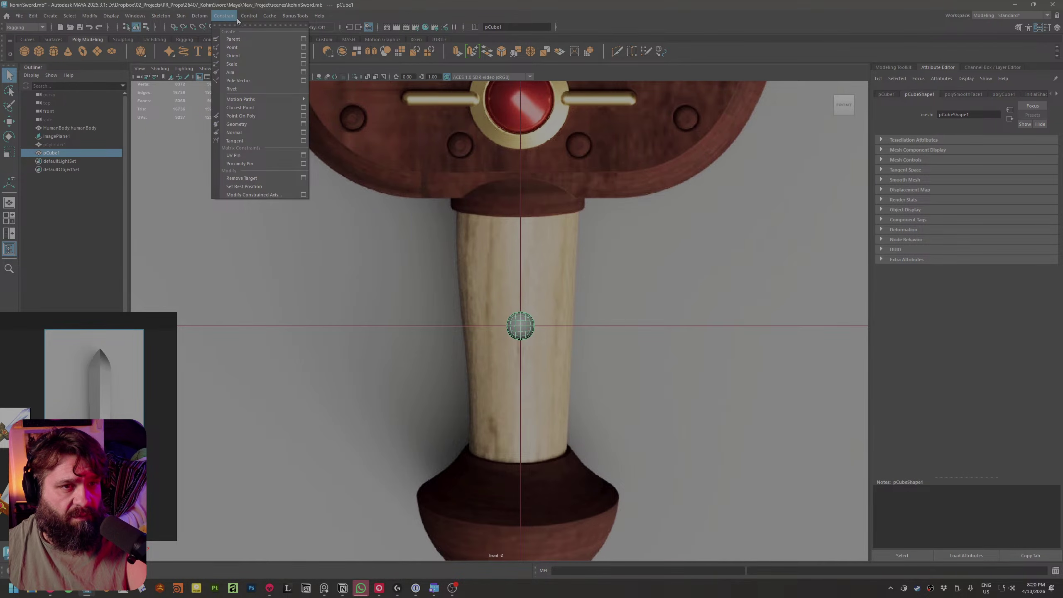
pyautogui.moveTo(200, 17)
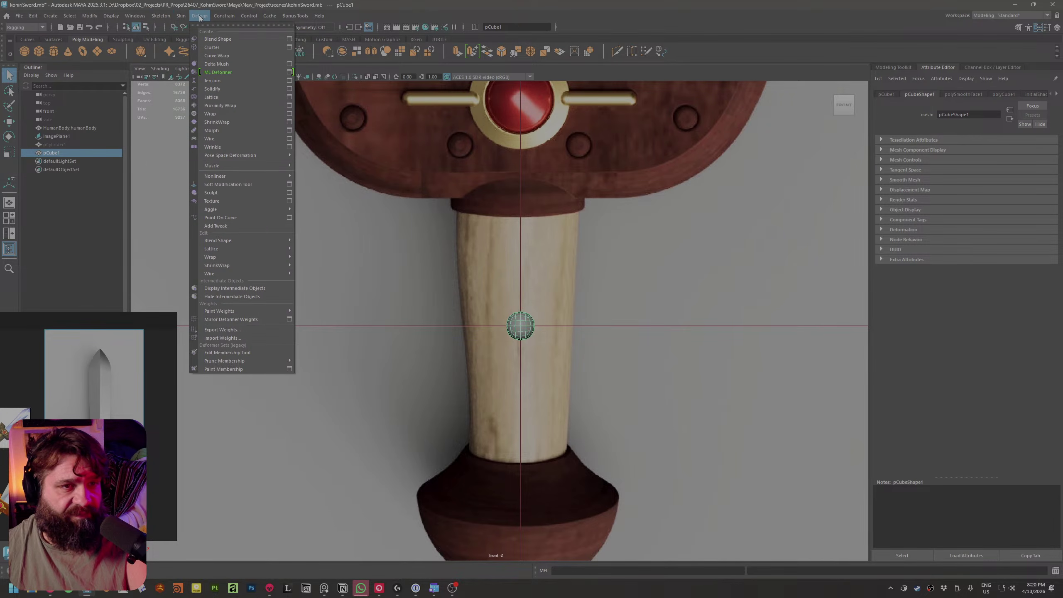
pyautogui.click(211, 192)
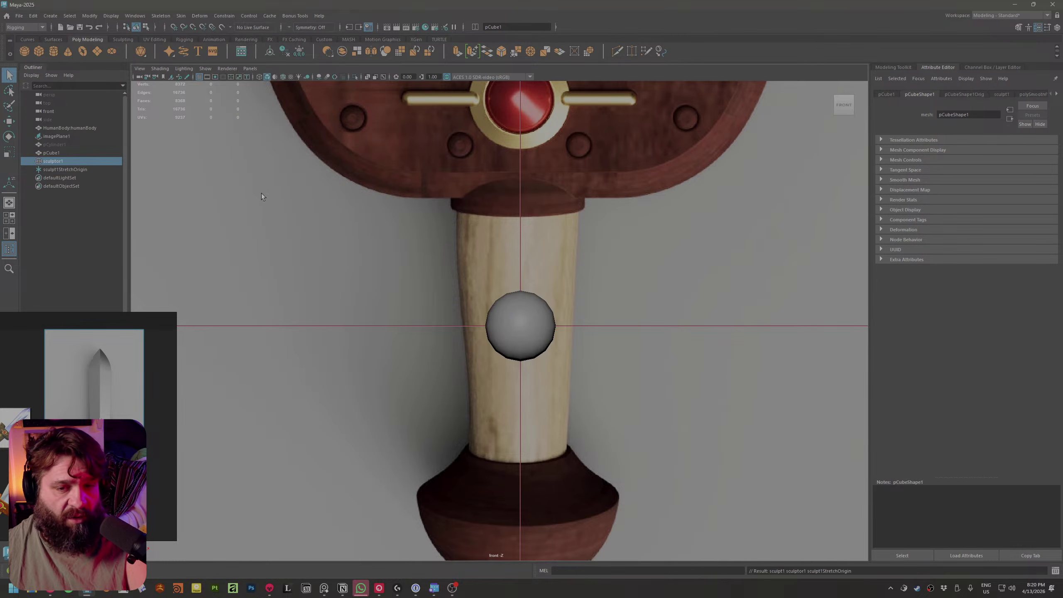
# Move the rounded mesh down over the pommel and enlarge it to match the pommel's width in the reference
pyautogui.click(529, 337)
pyautogui.keyDown('alt'); pyautogui.moveTo(618, 341); pyautogui.dragTo(559, 327, button='middle'); pyautogui.keyUp('alt')
pyautogui.keyDown('alt'); pyautogui.moveTo(554, 305); pyautogui.dragTo(563, 307, button='right'); pyautogui.keyUp('alt')
pyautogui.moveTo(544, 305); pyautogui.dragTo(525, 294)
pyautogui.keyDown('alt'); pyautogui.moveTo(637, 347); pyautogui.dragTo(596, 331, button='right'); pyautogui.keyUp('alt')
pyautogui.keyDown('alt'); pyautogui.moveTo(562, 320); pyautogui.dragTo(561, 301, button='middle'); pyautogui.keyUp('alt')
pyautogui.press('w')
pyautogui.moveTo(526, 264); pyautogui.dragTo(635, 472)
pyautogui.press('e')
pyautogui.press('r')
pyautogui.press('w')
pyautogui.press('e')
pyautogui.press('r')
pyautogui.scroll(2, 635, 471)
# Delete the faces of the sphere's upper half, leaving only the lower bowl of the pommel
pyautogui.moveTo(557, 354); pyautogui.dragTo(565, 379, button='right')
pyautogui.doubleClick(533, 391)
pyautogui.press('Delete')
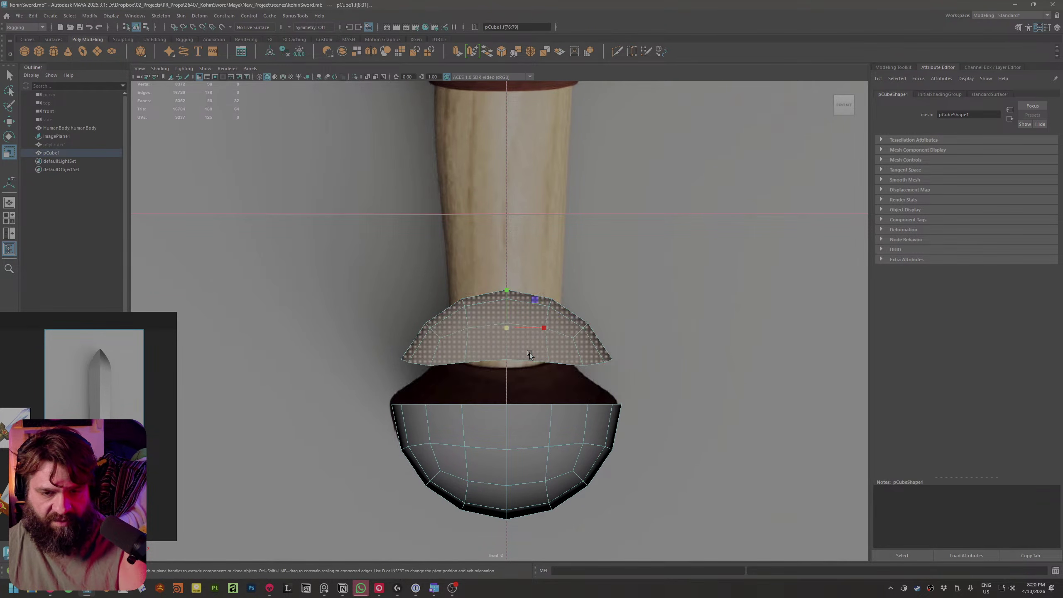
pyautogui.moveTo(530, 352); pyautogui.dragTo(628, 327)
pyautogui.press('Delete')
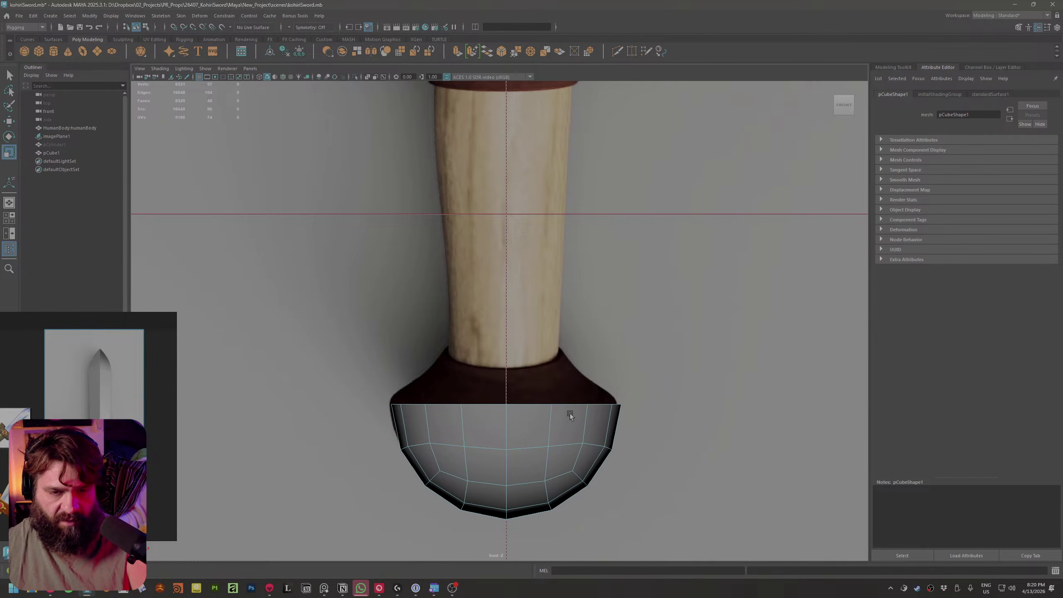
# Extrude the bowl's open border edge loop up to the grip and scale it in to the grip's width
pyautogui.keyDown('alt'); pyautogui.moveTo(570, 414); pyautogui.dragTo(593, 370, button='middle'); pyautogui.keyUp('alt')
pyautogui.moveTo(523, 340); pyautogui.dragTo(523, 318, button='right')
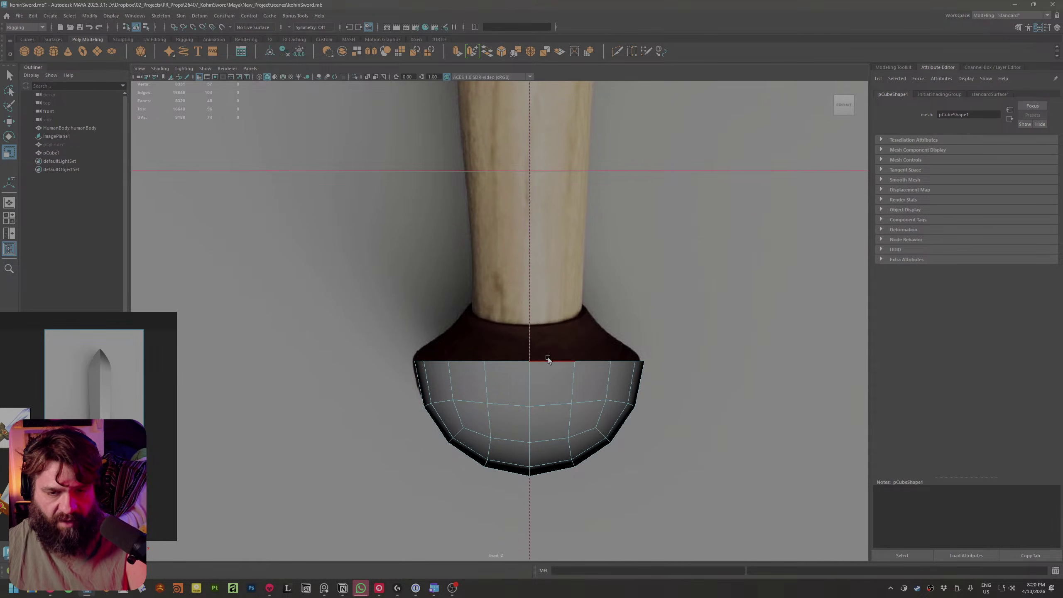
pyautogui.doubleClick(549, 361)
pyautogui.keyDown('alt'); pyautogui.moveTo(548, 359); pyautogui.dragTo(553, 390, button='middle'); pyautogui.keyUp('alt')
pyautogui.press('w')
pyautogui.keyDown('shift'); pyautogui.moveTo(537, 368); pyautogui.dragTo(456, 339); pyautogui.keyUp('shift')
pyautogui.press('r')
# Fill the open hole at the top of the pommel mesh
pyautogui.moveTo(469, 341); pyautogui.dragTo(470, 303, button='right')
pyautogui.click(466, 374)
pyautogui.keyDown('shift'); pyautogui.moveTo(495, 377); pyautogui.dragTo(494, 503, button='right'); pyautogui.keyUp('shift')
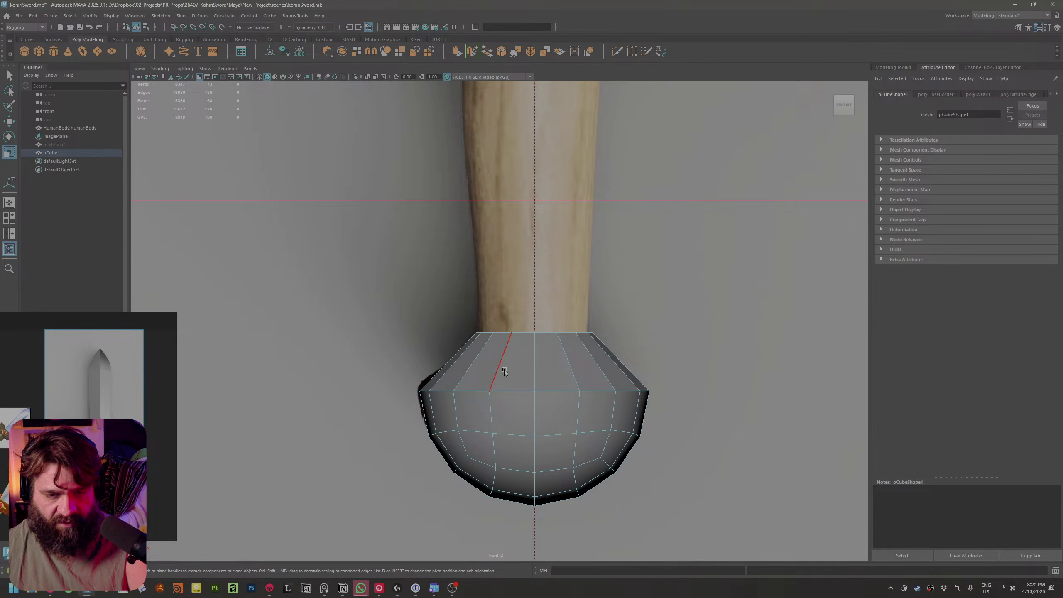
# Connect the ring of slanted neck edges with a new edge loop and scale it in to make the pommel's neck concave
pyautogui.click(504, 372)
pyautogui.keyDown('shift'); pyautogui.moveTo(537, 382); pyautogui.dragTo(535, 501, button='right'); pyautogui.keyUp('shift')
pyautogui.doubleClick(543, 362)
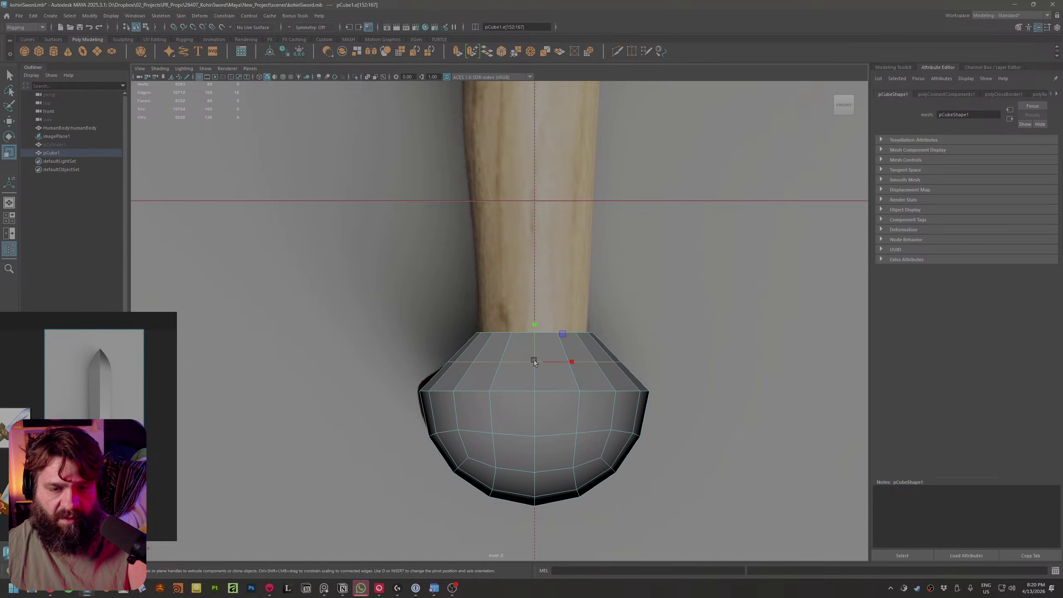
pyautogui.moveTo(534, 362)
pyautogui.mouseDown()
pyautogui.moveTo(490, 366)
pyautogui.moveTo(517, 373)
pyautogui.mouseUp()
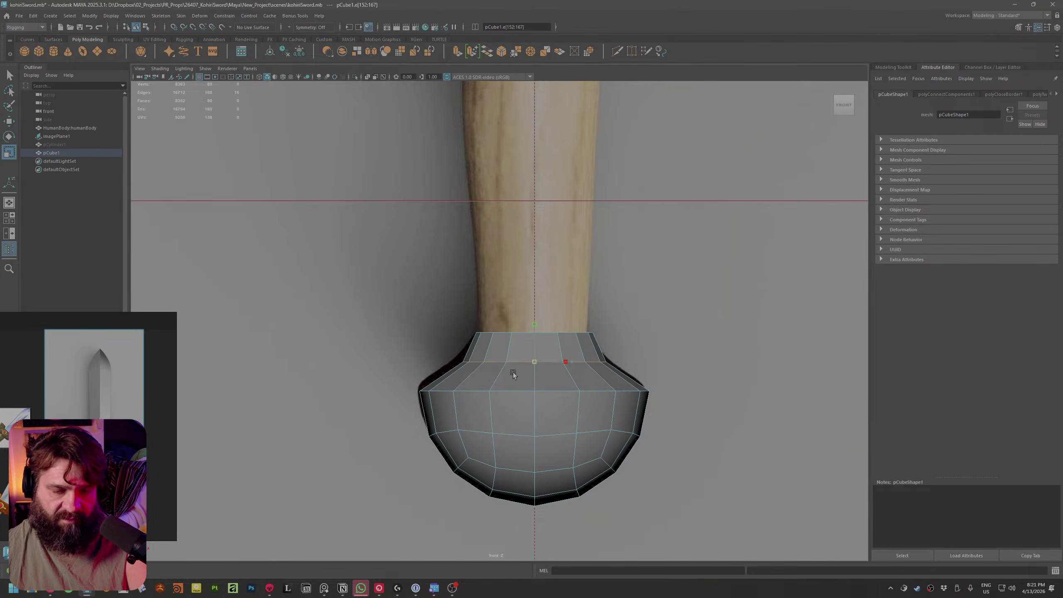
# Bevel the edge loop around the pommel's widest point with a narrow width
pyautogui.keyDown('alt'); pyautogui.moveTo(497, 403); pyautogui.dragTo(486, 335, button='middle'); pyautogui.keyUp('alt')
pyautogui.keyDown('alt'); pyautogui.moveTo(487, 335); pyautogui.dragTo(497, 310, button='right'); pyautogui.keyUp('alt')
pyautogui.click(501, 324)
pyautogui.doubleClick(501, 323)
pyautogui.keyDown('shift'); pyautogui.rightClick(501, 325); pyautogui.keyUp('shift')
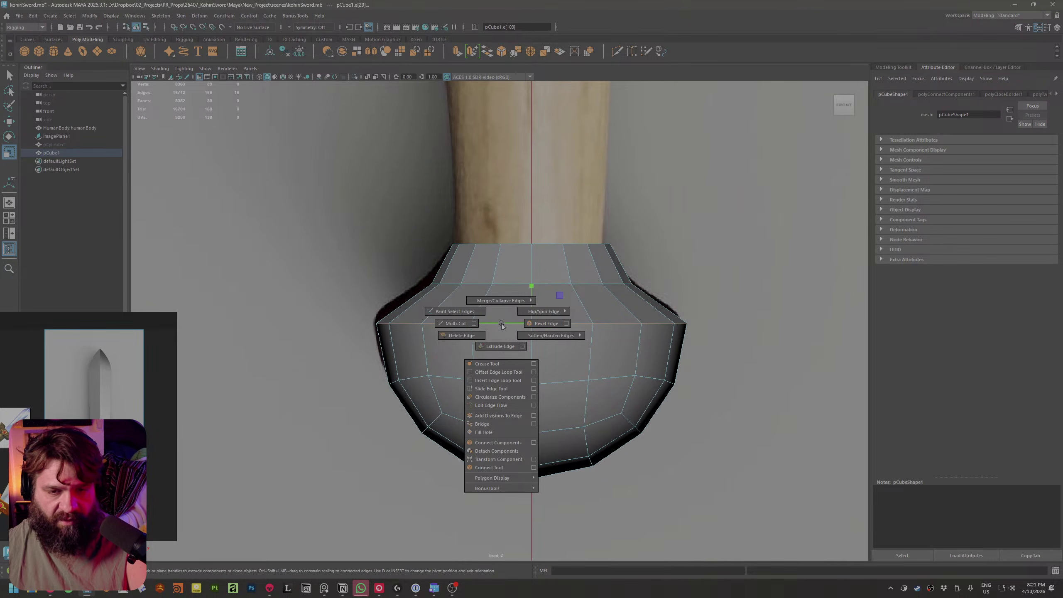
pyautogui.click(526, 325)
pyautogui.moveTo(637, 405)
pyautogui.mouseDown()
pyautogui.moveTo(628, 406)
pyautogui.moveTo(637, 415)
pyautogui.moveTo(635, 405)
pyautogui.mouseUp()
# Soften the edges of the whole pommel mesh for smooth shading
pyautogui.moveTo(614, 315); pyautogui.dragTo(552, 331, button='right')
pyautogui.click(721, 275)
pyautogui.click(534, 349)
pyautogui.keyDown('alt'); pyautogui.moveTo(534, 350); pyautogui.dragTo(526, 396, button='middle'); pyautogui.keyUp('alt')
pyautogui.keyDown('alt'); pyautogui.moveTo(586, 421); pyautogui.dragTo(645, 446, button='right'); pyautogui.keyUp('alt')
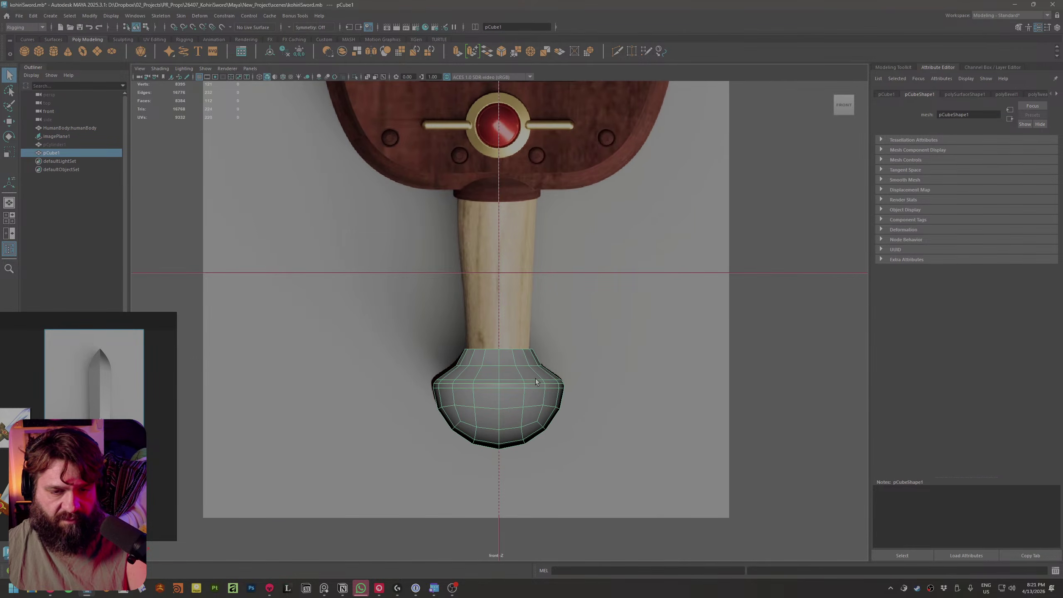
pyautogui.keyDown('shift'); pyautogui.moveTo(535, 378); pyautogui.dragTo(620, 337, button='right'); pyautogui.keyUp('shift')
pyautogui.click(639, 381)
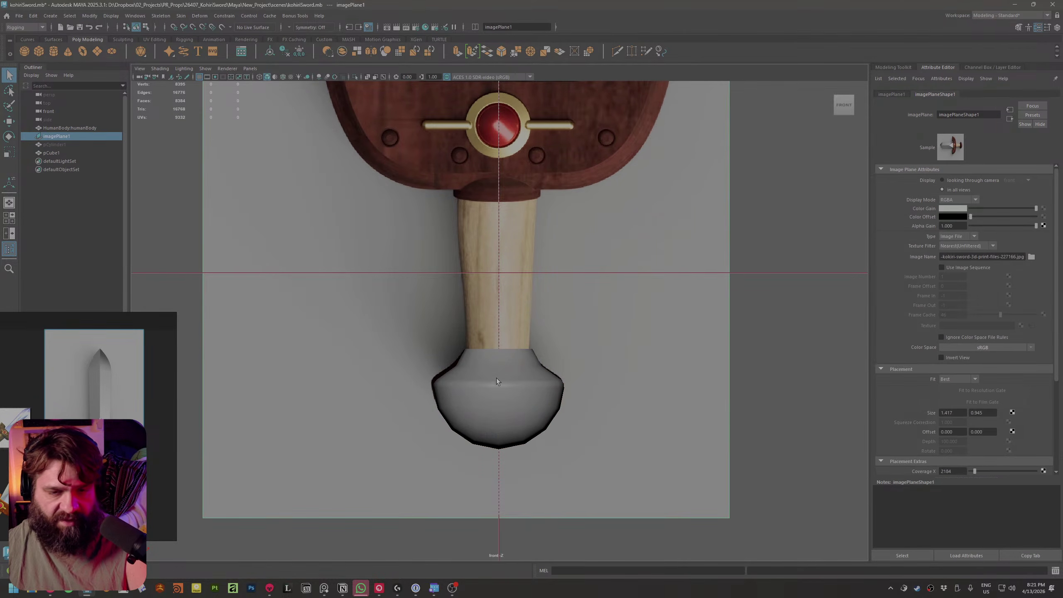
# Unhide the grip cylinder and soften its vertical side edges
pyautogui.click(87, 145)
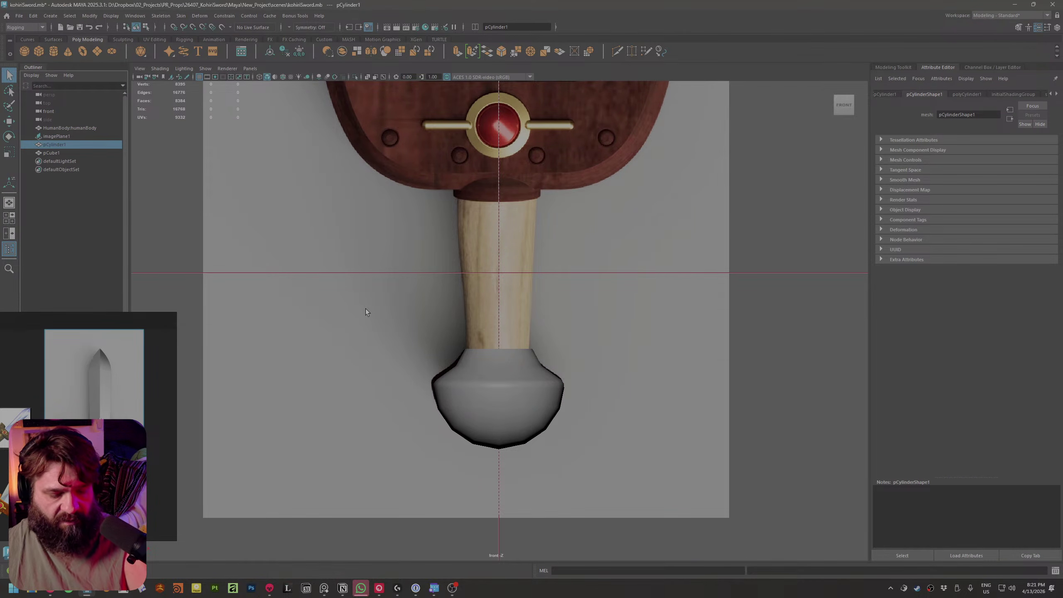
pyautogui.hotkey('shift', 'h')
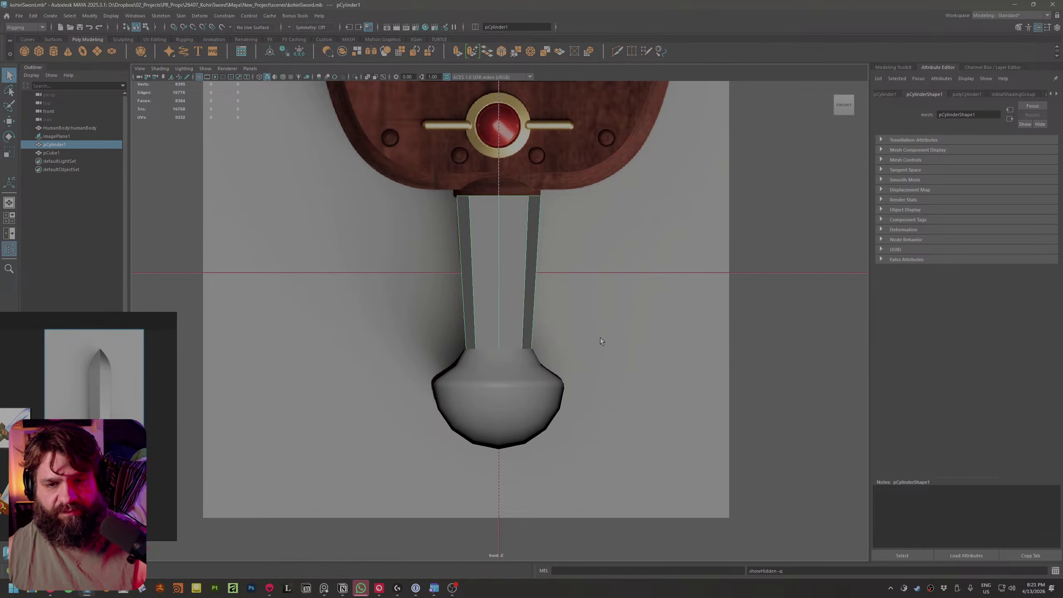
pyautogui.moveTo(476, 245); pyautogui.dragTo(474, 221, button='right')
pyautogui.click(472, 260)
pyautogui.keyDown('shift'); pyautogui.doubleClick(501, 263); pyautogui.keyUp('shift')
pyautogui.moveTo(501, 262)
pyautogui.keyDown('shift'); pyautogui.mouseDown(button='right')
pyautogui.moveTo(553, 284)
pyautogui.moveTo(504, 259)
pyautogui.moveTo(557, 276)
pyautogui.moveTo(579, 261)
pyautogui.mouseUp(button='right'); pyautogui.keyUp('shift')
pyautogui.moveTo(534, 226); pyautogui.dragTo(573, 217, button='right')
pyautogui.click(630, 239)
# Examine the grip and pommel in perspective beside the sword reference image
pyautogui.press('space')
pyautogui.moveTo(631, 239); pyautogui.dragTo(633, 183)
pyautogui.keyDown('alt'); pyautogui.moveTo(485, 502); pyautogui.dragTo(562, 507, button='right'); pyautogui.keyUp('alt')
pyautogui.keyDown('alt'); pyautogui.moveTo(561, 507); pyautogui.dragTo(498, 413, button='middle'); pyautogui.keyUp('alt')
pyautogui.keyDown('alt'); pyautogui.moveTo(498, 412); pyautogui.dragTo(600, 451, button='right'); pyautogui.keyUp('alt')
pyautogui.keyDown('alt'); pyautogui.moveTo(600, 451); pyautogui.dragTo(661, 427); pyautogui.keyUp('alt')
pyautogui.keyDown('alt'); pyautogui.moveTo(661, 428); pyautogui.dragTo(629, 377, button='middle'); pyautogui.keyUp('alt')
pyautogui.keyDown('alt'); pyautogui.moveTo(629, 377); pyautogui.dragTo(782, 467, button='right'); pyautogui.keyUp('alt')
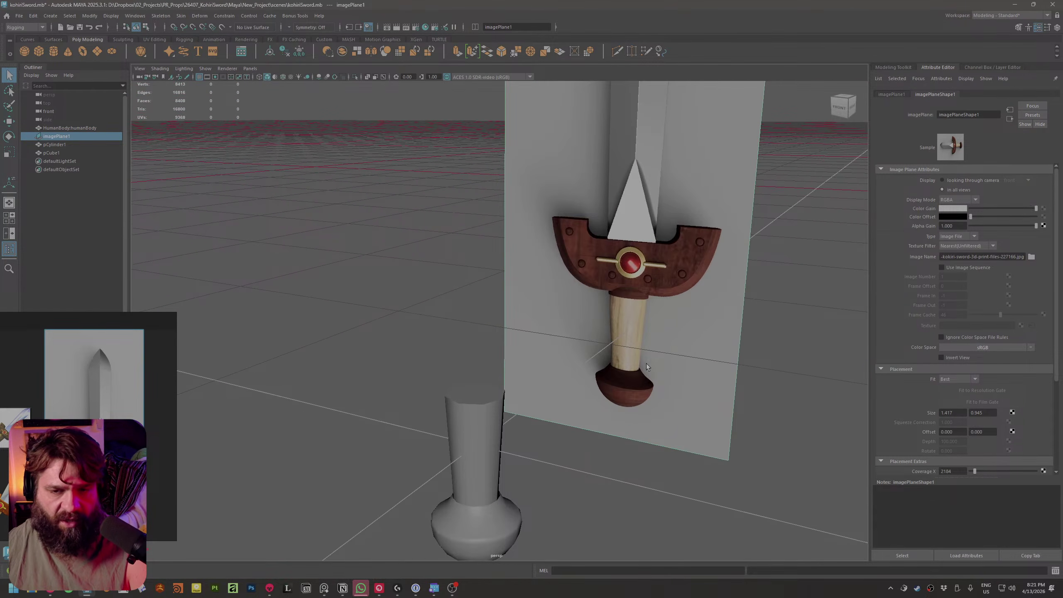
pyautogui.click(482, 442)
pyautogui.keyDown('alt'); pyautogui.moveTo(461, 462); pyautogui.dragTo(491, 395); pyautogui.keyUp('alt')
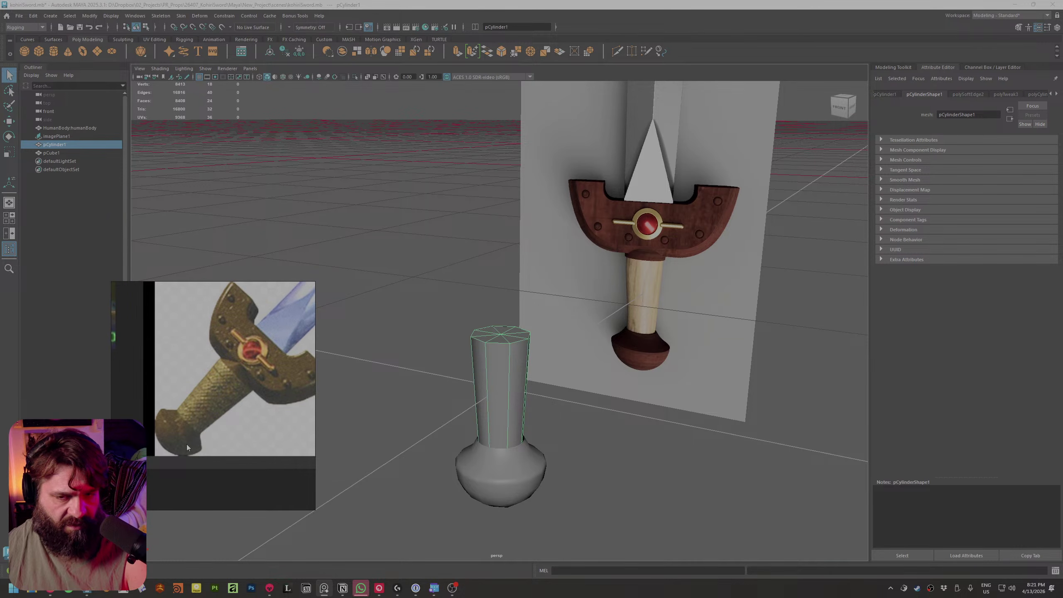
# Browse the sword references to the in-game Kokiri Sword screenshot and move the reference window clear of the model
pyautogui.scroll(-5, 185, 444)
pyautogui.moveTo(186, 444); pyautogui.dragTo(112, 290, button='middle')
pyautogui.scroll(-4, 201, 415)
pyautogui.moveTo(254, 424); pyautogui.dragTo(234, 445, button='middle')
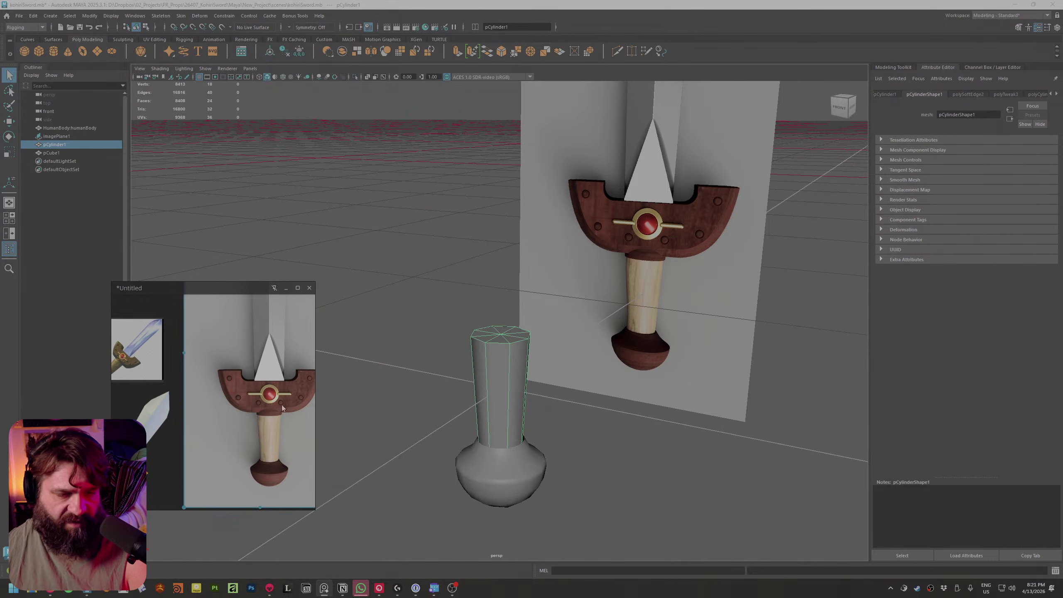
pyautogui.moveTo(197, 381); pyautogui.dragTo(349, 414, button='middle')
pyautogui.scroll(8, 217, 374)
pyautogui.scroll(3, 216, 374)
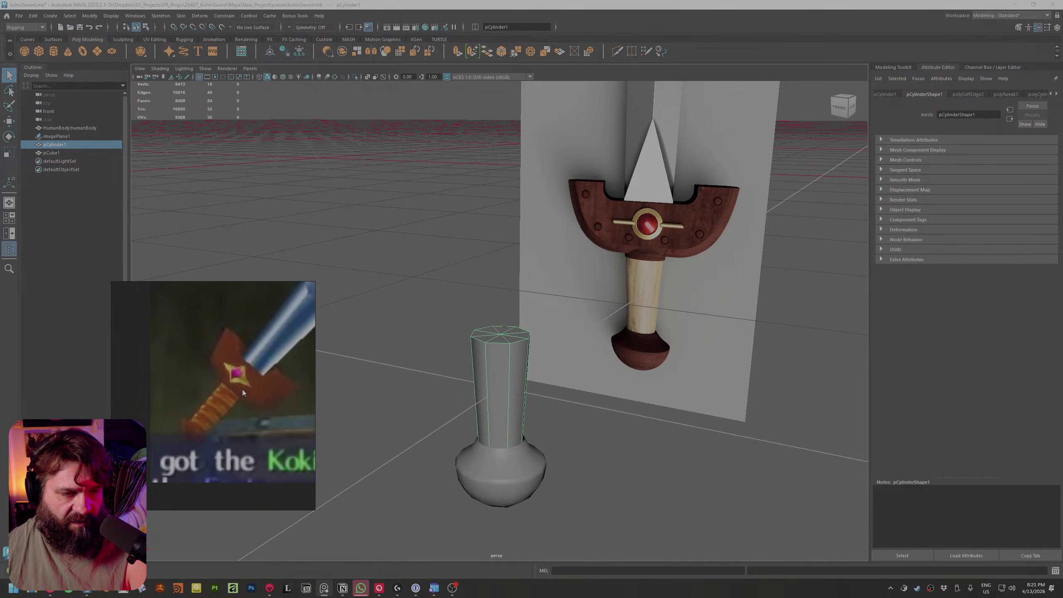
pyautogui.scroll(-5, 215, 357)
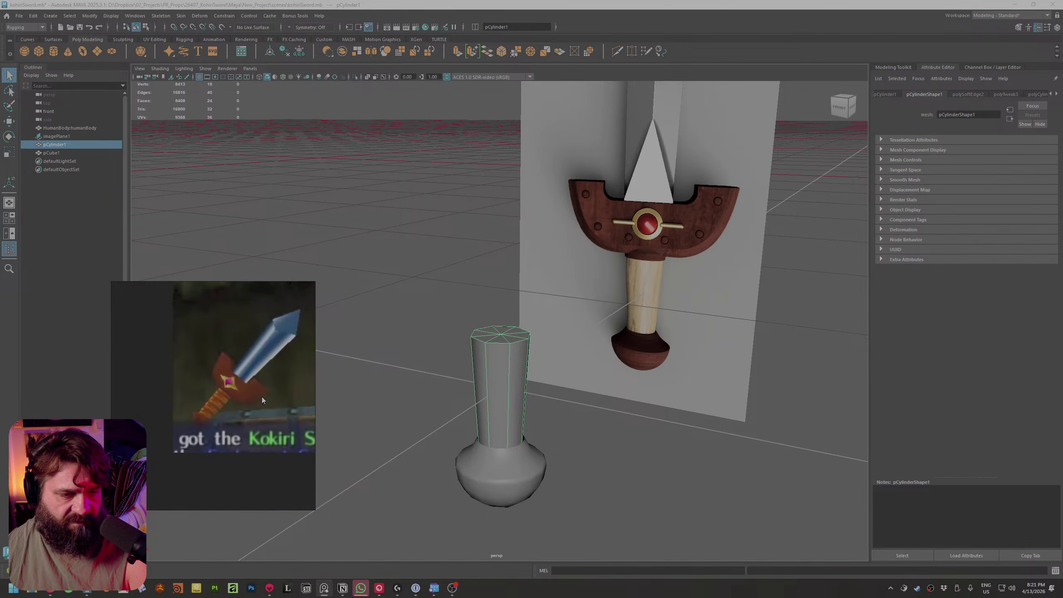
pyautogui.moveTo(240, 417); pyautogui.dragTo(138, 232)
pyautogui.click(600, 428)
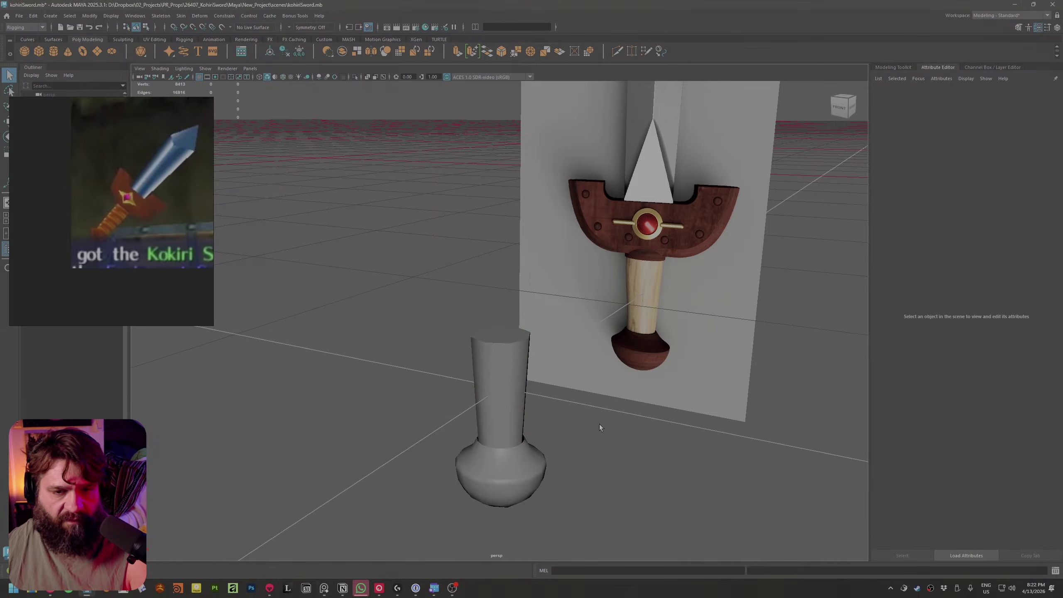
# Create a polygon cube for the blade and scale it up uniformly around the grip
pyautogui.scroll(-5, 702, 447)
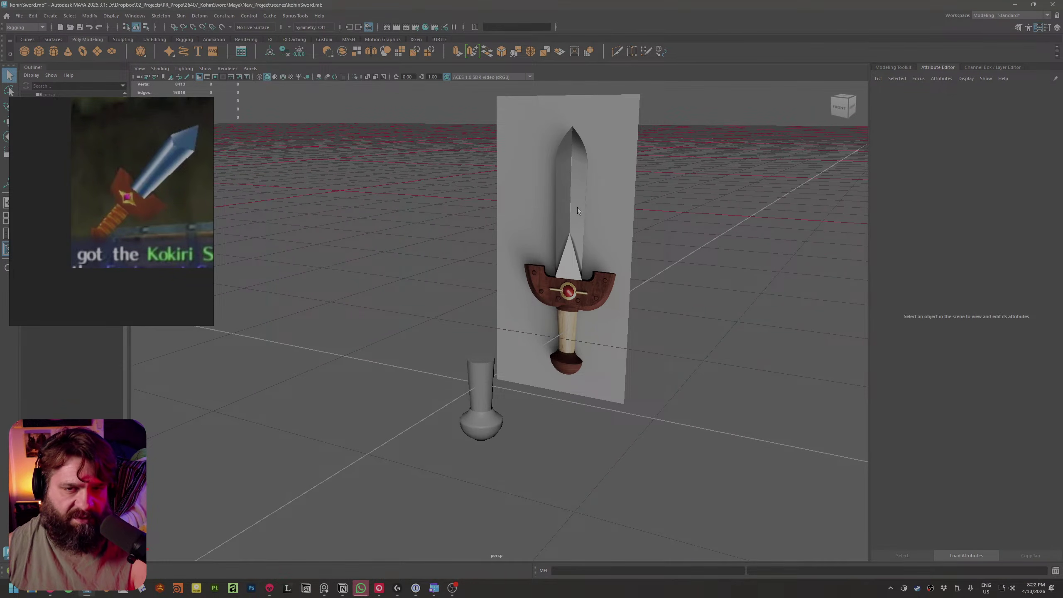
pyautogui.keyDown('shift'); pyautogui.moveTo(546, 434); pyautogui.dragTo(543, 430, button='right'); pyautogui.keyUp('shift')
pyautogui.press('w')
pyautogui.press('e')
pyautogui.press('r')
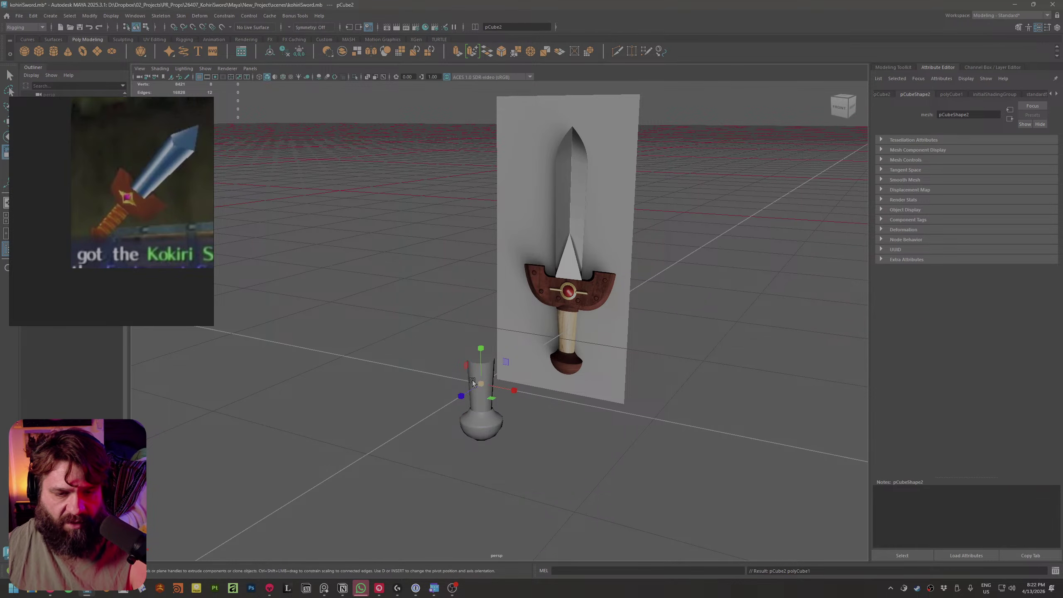
pyautogui.moveTo(480, 385); pyautogui.dragTo(461, 399)
pyautogui.press('e')
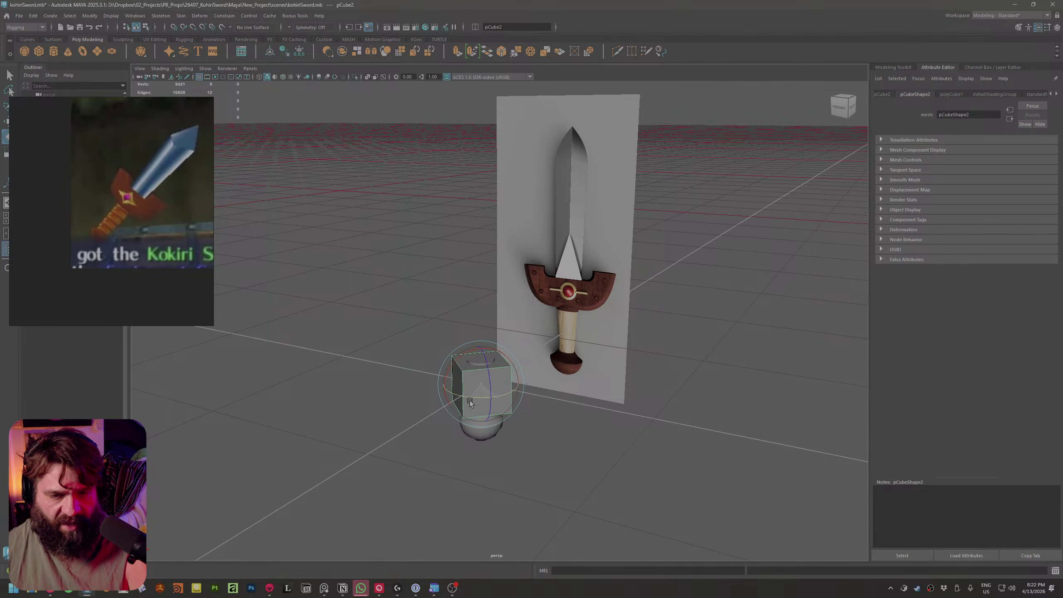
# Rotate the cube about its vertical axis so a corner faces front, freeze its transforms and flatten it in depth
pyautogui.keyDown('alt'); pyautogui.moveTo(561, 404); pyautogui.dragTo(509, 394); pyautogui.keyUp('alt')
pyautogui.keyDown('alt'); pyautogui.moveTo(509, 394); pyautogui.dragTo(585, 407, button='middle'); pyautogui.keyUp('alt')
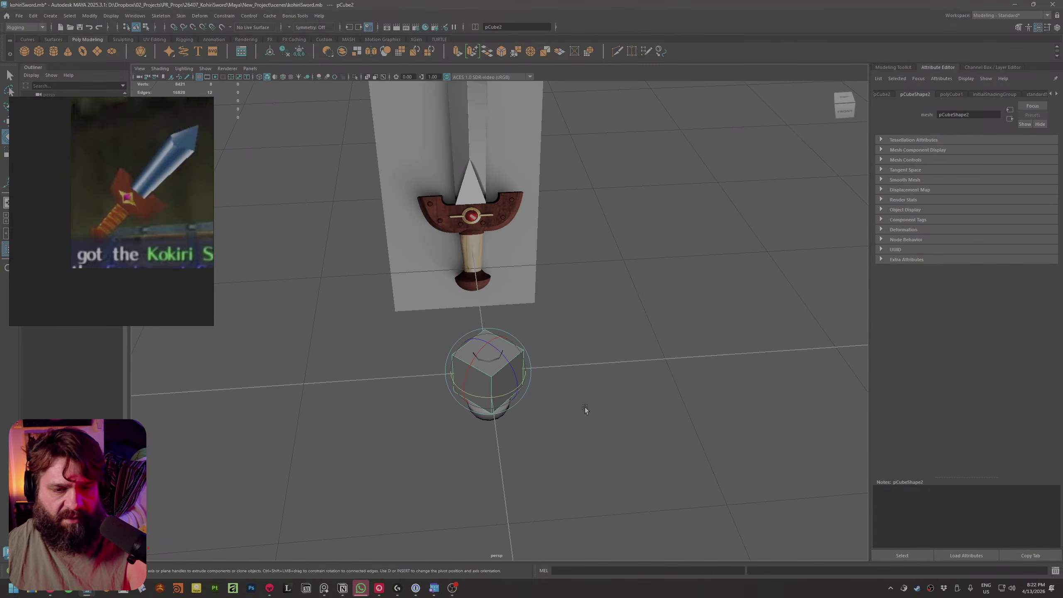
pyautogui.press('f')
pyautogui.keyDown('alt'); pyautogui.moveTo(548, 394); pyautogui.dragTo(561, 361, button='right'); pyautogui.keyUp('alt')
pyautogui.keyDown('alt'); pyautogui.moveTo(560, 361); pyautogui.dragTo(629, 336); pyautogui.keyUp('alt')
pyautogui.keyDown('shift'); pyautogui.rightClick(574, 313); pyautogui.keyUp('shift')
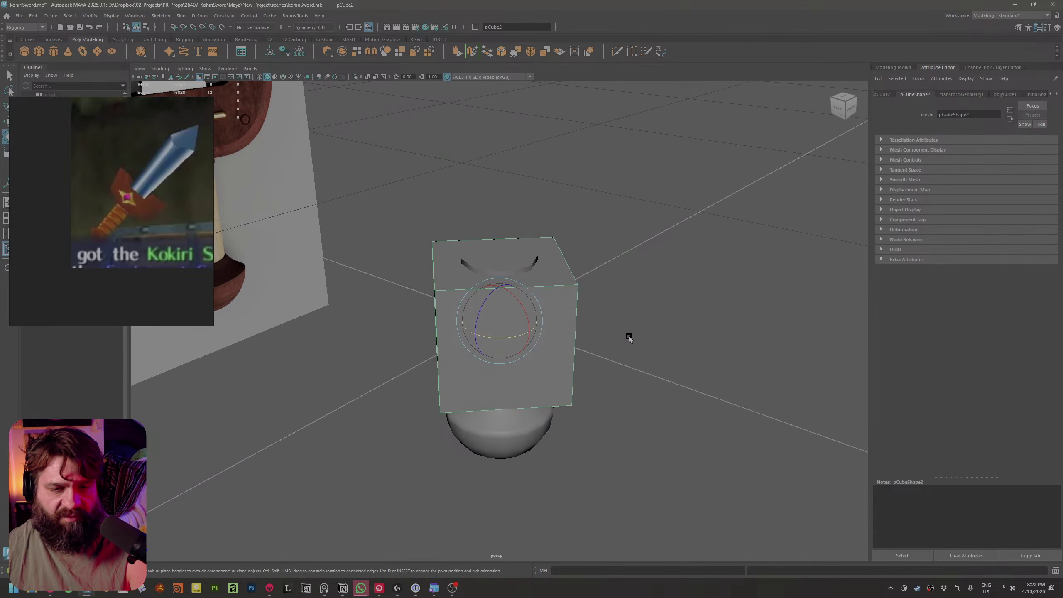
pyautogui.press('r')
pyautogui.moveTo(529, 332); pyautogui.dragTo(508, 324)
# In the front view, scale the flattened cube down and move it up onto the middle of the reference blade
pyautogui.keyDown('alt'); pyautogui.moveTo(509, 324); pyautogui.dragTo(447, 306, button='right'); pyautogui.keyUp('alt')
pyautogui.keyDown('alt'); pyautogui.moveTo(447, 306); pyautogui.dragTo(477, 356, button='middle'); pyautogui.keyUp('alt')
pyautogui.press('space')
pyautogui.moveTo(529, 352); pyautogui.dragTo(520, 375)
pyautogui.keyDown('alt'); pyautogui.moveTo(521, 374); pyautogui.dragTo(448, 292, button='right'); pyautogui.keyUp('alt')
pyautogui.keyDown('alt'); pyautogui.moveTo(532, 278); pyautogui.dragTo(571, 448, button='middle'); pyautogui.keyUp('alt')
pyautogui.keyDown('alt'); pyautogui.moveTo(571, 448); pyautogui.dragTo(566, 443, button='right'); pyautogui.keyUp('alt')
pyautogui.keyDown('alt'); pyautogui.moveTo(565, 443); pyautogui.dragTo(549, 392, button='middle'); pyautogui.keyUp('alt')
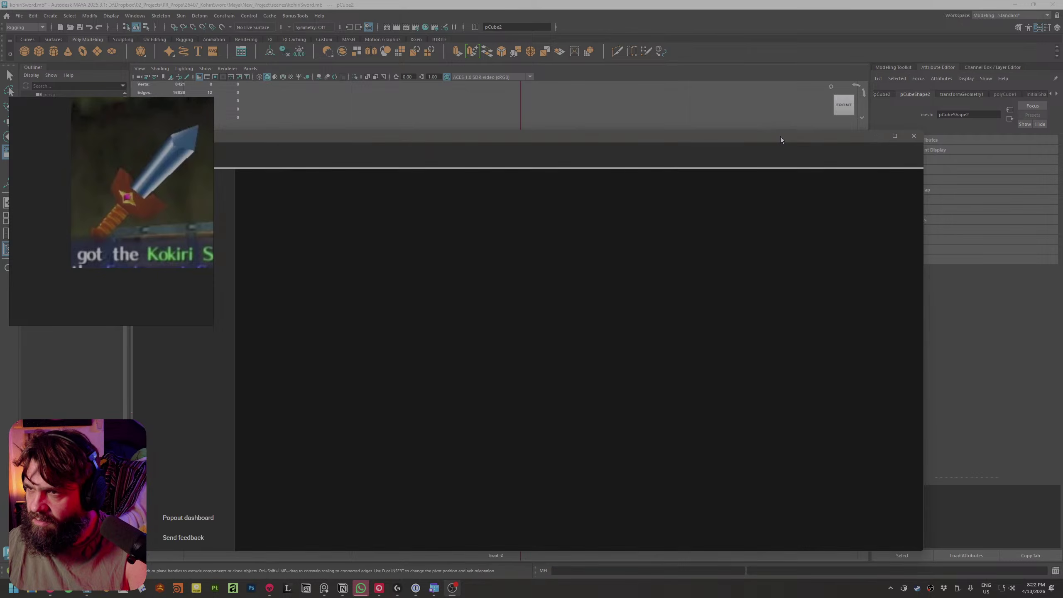
pyautogui.moveTo(781, 136); pyautogui.dragTo(1062, 160)
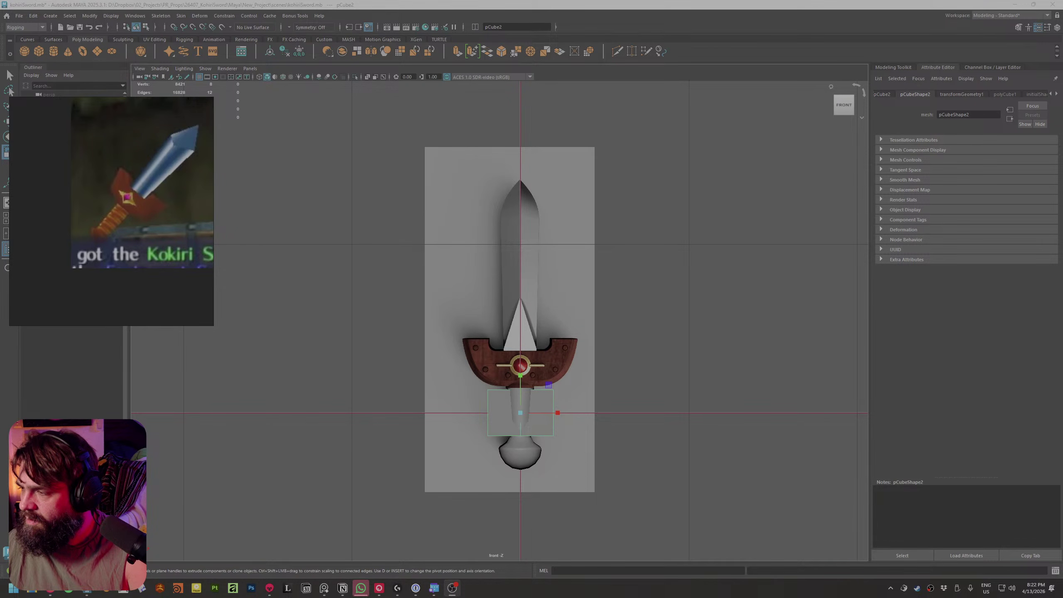
pyautogui.keyDown('alt'); pyautogui.moveTo(600, 349); pyautogui.dragTo(555, 340, button='middle'); pyautogui.keyUp('alt')
pyautogui.keyDown('alt'); pyautogui.moveTo(555, 341); pyautogui.dragTo(580, 488, button='right'); pyautogui.keyUp('alt')
pyautogui.keyDown('alt'); pyautogui.moveTo(469, 452); pyautogui.dragTo(504, 419, button='middle'); pyautogui.keyUp('alt')
pyautogui.moveTo(501, 405); pyautogui.dragTo(504, 308)
pyautogui.press('w')
pyautogui.keyDown('alt'); pyautogui.moveTo(518, 187); pyautogui.dragTo(509, 318, button='middle'); pyautogui.keyUp('alt')
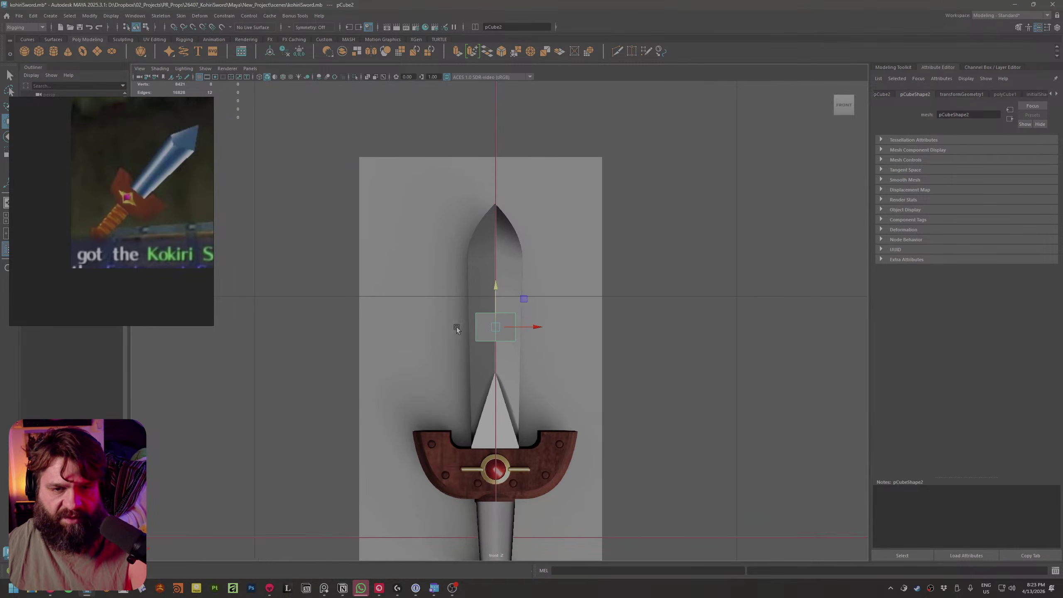
# Move the cube's upper vertices up to the blade's shoulder and scale them out to the reference blade's width
pyautogui.keyDown('alt'); pyautogui.moveTo(509, 318); pyautogui.dragTo(699, 439, button='right'); pyautogui.keyUp('alt')
pyautogui.rightClick(523, 340)
pyautogui.click(467, 340)
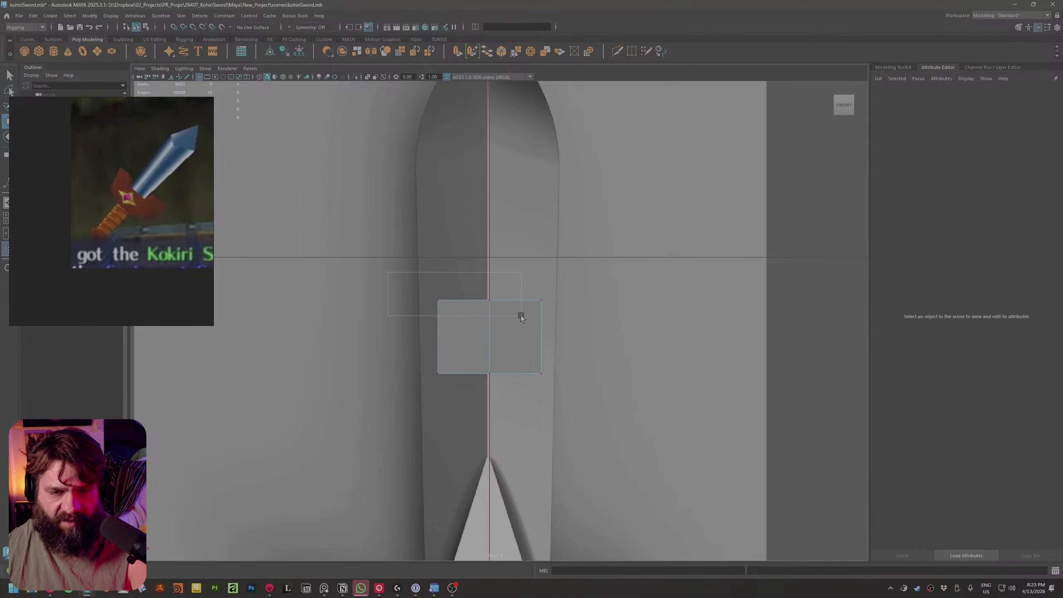
pyautogui.keyDown('alt'); pyautogui.moveTo(523, 274); pyautogui.dragTo(580, 361, button='middle'); pyautogui.keyUp('alt')
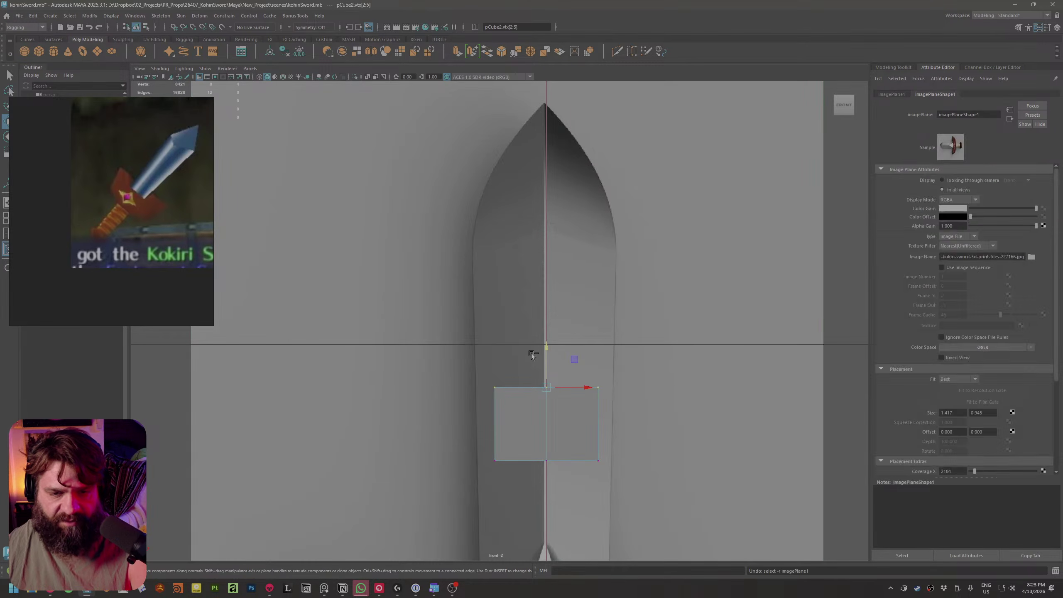
pyautogui.moveTo(540, 355); pyautogui.dragTo(568, 275)
pyautogui.press('r')
# Move the cube's lower vertices down to the guard and scale them to the blade's width at its base
pyautogui.scroll(-1, 646, 379)
pyautogui.keyDown('alt'); pyautogui.moveTo(645, 430); pyautogui.dragTo(670, 296, button='middle'); pyautogui.keyUp('alt')
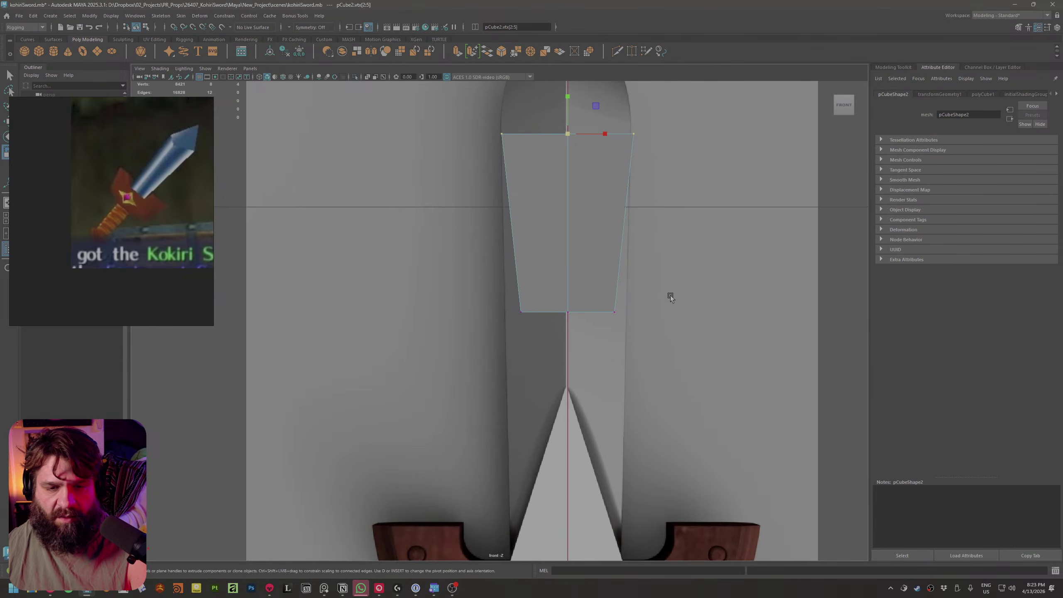
pyautogui.moveTo(483, 270); pyautogui.dragTo(714, 335)
pyautogui.keyDown('alt'); pyautogui.moveTo(697, 331); pyautogui.dragTo(676, 314, button='middle'); pyautogui.keyUp('alt')
pyautogui.scroll(-1, 675, 314)
pyautogui.keyDown('alt'); pyautogui.moveTo(688, 363); pyautogui.dragTo(696, 315, button='middle'); pyautogui.keyUp('alt')
pyautogui.press('w')
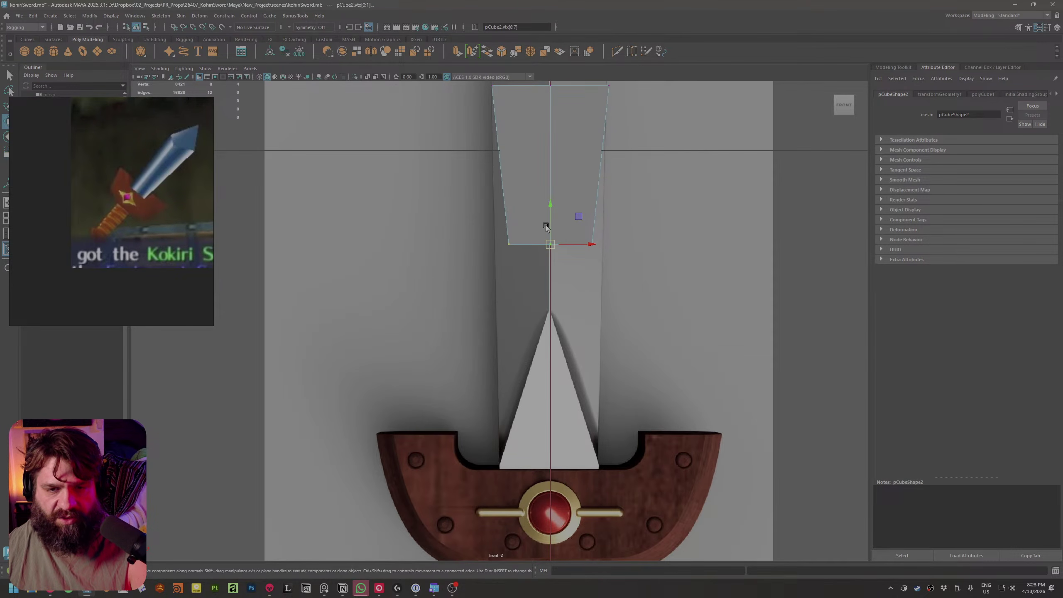
pyautogui.moveTo(546, 225); pyautogui.dragTo(583, 452)
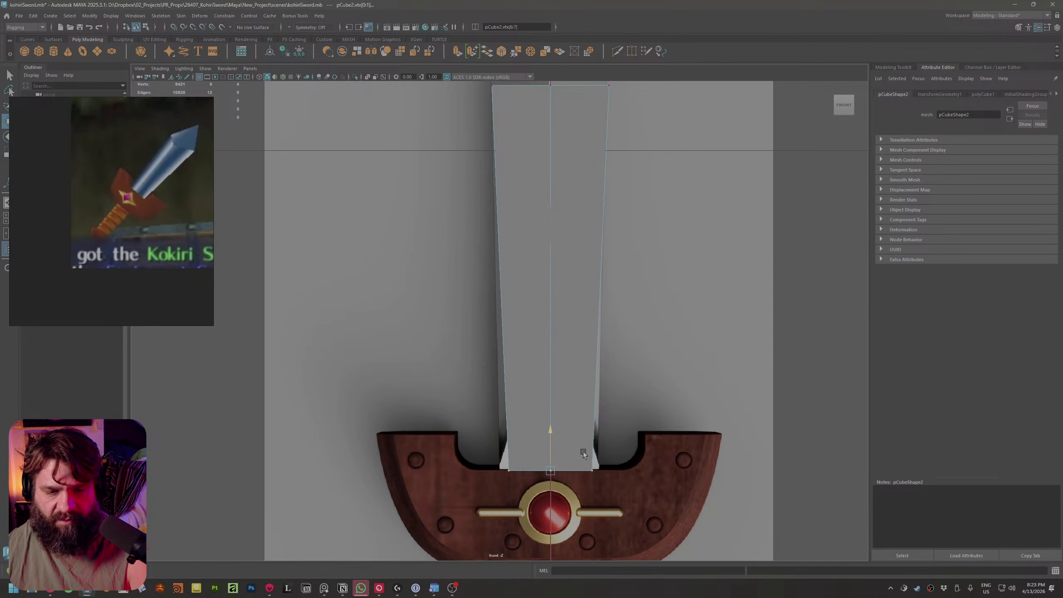
pyautogui.press('e')
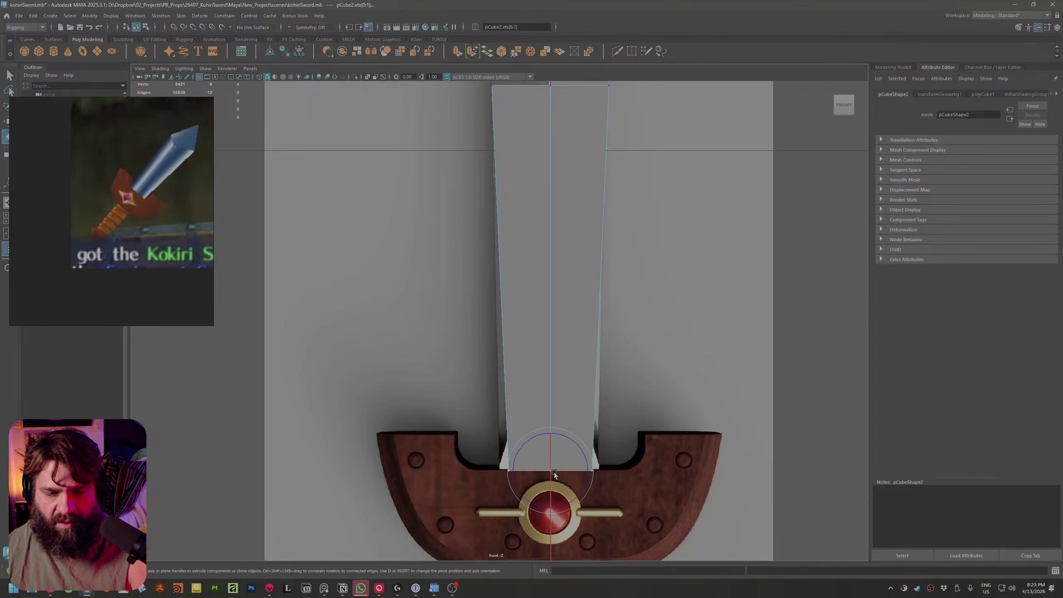
pyautogui.press('r')
pyautogui.moveTo(554, 472); pyautogui.dragTo(562, 476)
# Extrude the blade's top faces up to the tip in the reference and scale them in to a point
pyautogui.keyDown('alt'); pyautogui.moveTo(650, 379); pyautogui.dragTo(624, 336, button='right'); pyautogui.keyUp('alt')
pyautogui.keyDown('alt'); pyautogui.moveTo(586, 151); pyautogui.dragTo(596, 297, button='middle'); pyautogui.keyUp('alt')
pyautogui.keyDown('alt'); pyautogui.moveTo(596, 297); pyautogui.dragTo(664, 315, button='right'); pyautogui.keyUp('alt')
pyautogui.keyDown('alt'); pyautogui.moveTo(663, 315); pyautogui.dragTo(621, 416, button='middle'); pyautogui.keyUp('alt')
pyautogui.keyDown('alt'); pyautogui.moveTo(622, 415); pyautogui.dragTo(665, 356, button='right'); pyautogui.keyUp('alt')
pyautogui.keyDown('alt'); pyautogui.moveTo(665, 356); pyautogui.dragTo(674, 440, button='middle'); pyautogui.keyUp('alt')
pyautogui.rightClick(601, 434)
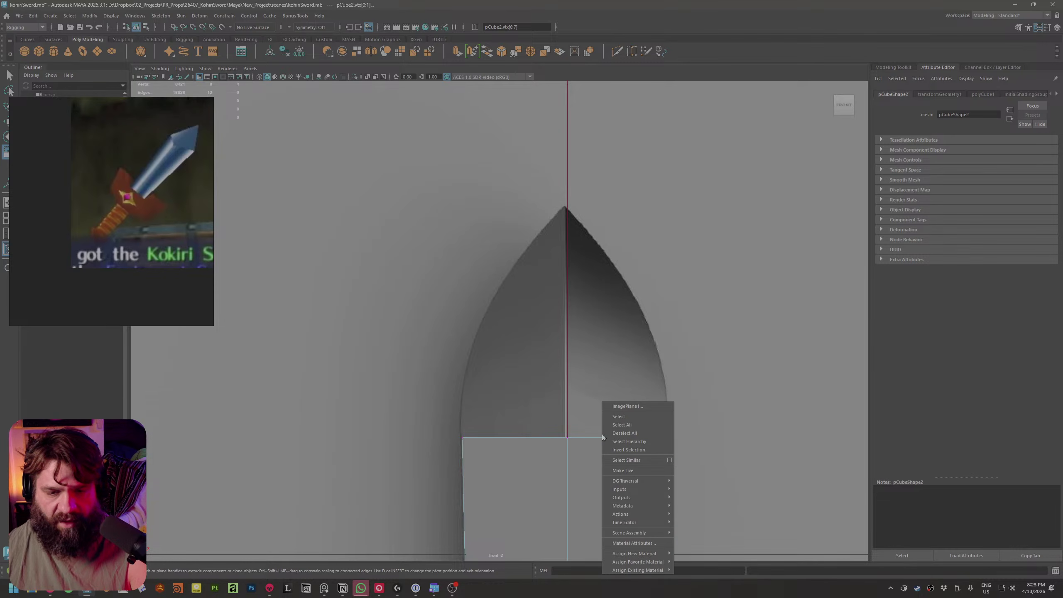
pyautogui.click(576, 428)
pyautogui.keyDown('alt'); pyautogui.moveTo(667, 504); pyautogui.dragTo(648, 284, button='middle'); pyautogui.keyUp('alt')
pyautogui.moveTo(600, 317); pyautogui.dragTo(533, 335, button='right')
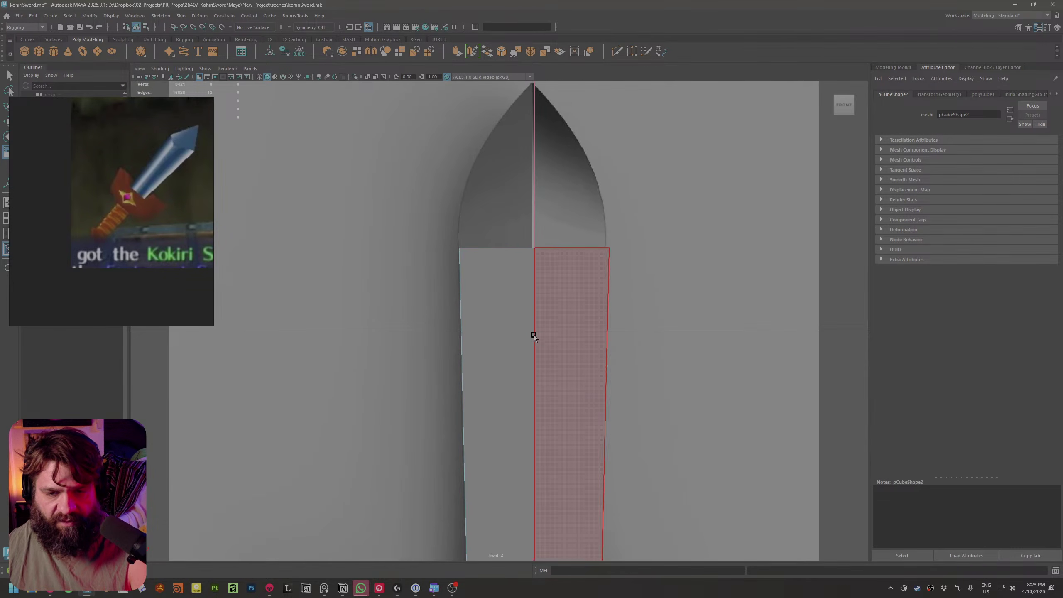
pyautogui.moveTo(427, 218); pyautogui.dragTo(514, 349)
pyautogui.keyDown('alt'); pyautogui.moveTo(513, 349); pyautogui.dragTo(513, 481, button='middle'); pyautogui.keyUp('alt')
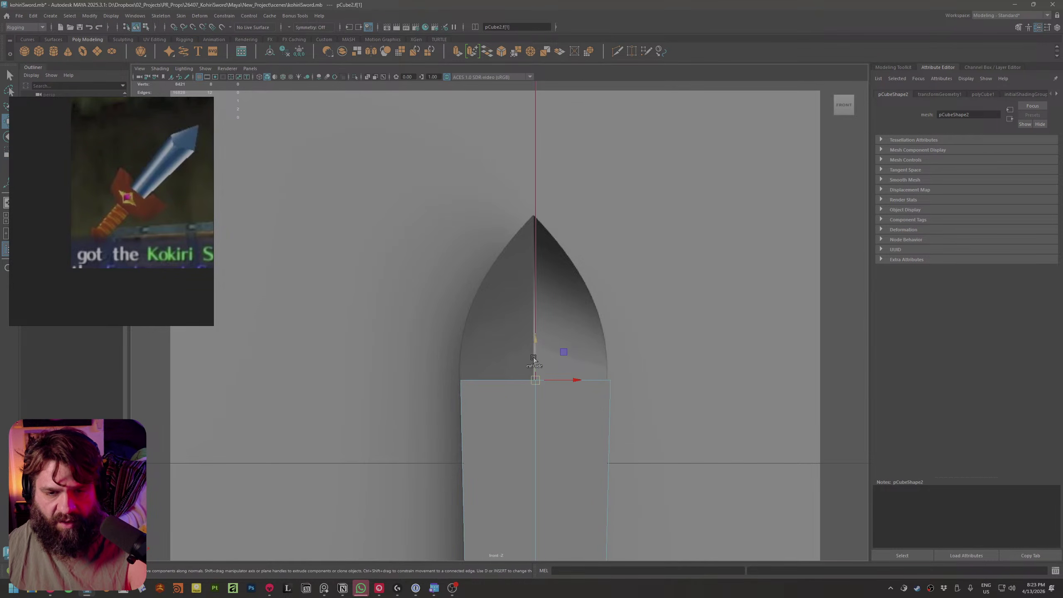
pyautogui.keyDown('shift'); pyautogui.moveTo(534, 359); pyautogui.dragTo(461, 219); pyautogui.keyUp('shift')
pyautogui.keyDown('alt'); pyautogui.moveTo(492, 294); pyautogui.dragTo(470, 275, button='middle'); pyautogui.keyUp('alt')
# Add an edge loop midway along the blade's tip section and scale it out towards the curved reference outline
pyautogui.moveTo(508, 264); pyautogui.dragTo(519, 246, button='right')
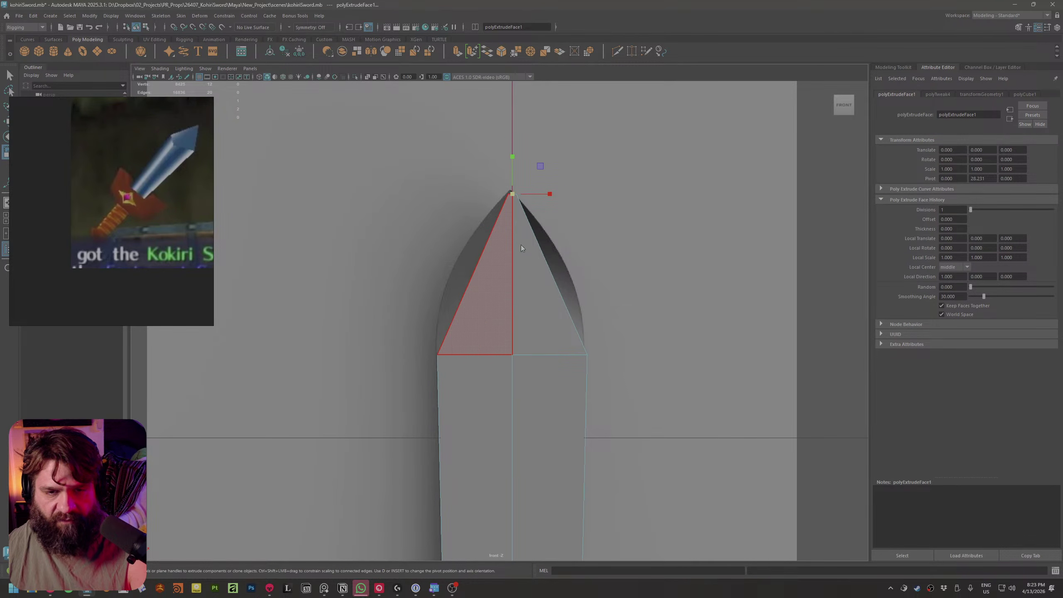
pyautogui.moveTo(419, 255); pyautogui.dragTo(631, 301)
pyautogui.keyDown('shift'); pyautogui.moveTo(497, 291); pyautogui.dragTo(494, 410, button='right'); pyautogui.keyUp('shift')
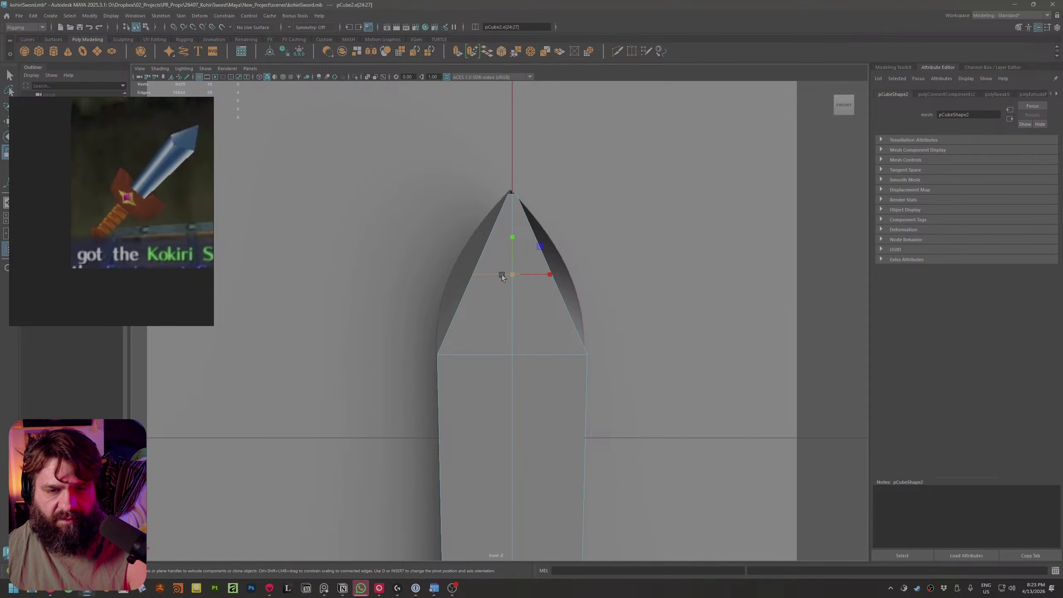
pyautogui.moveTo(552, 278); pyautogui.dragTo(574, 243)
pyautogui.press('space')
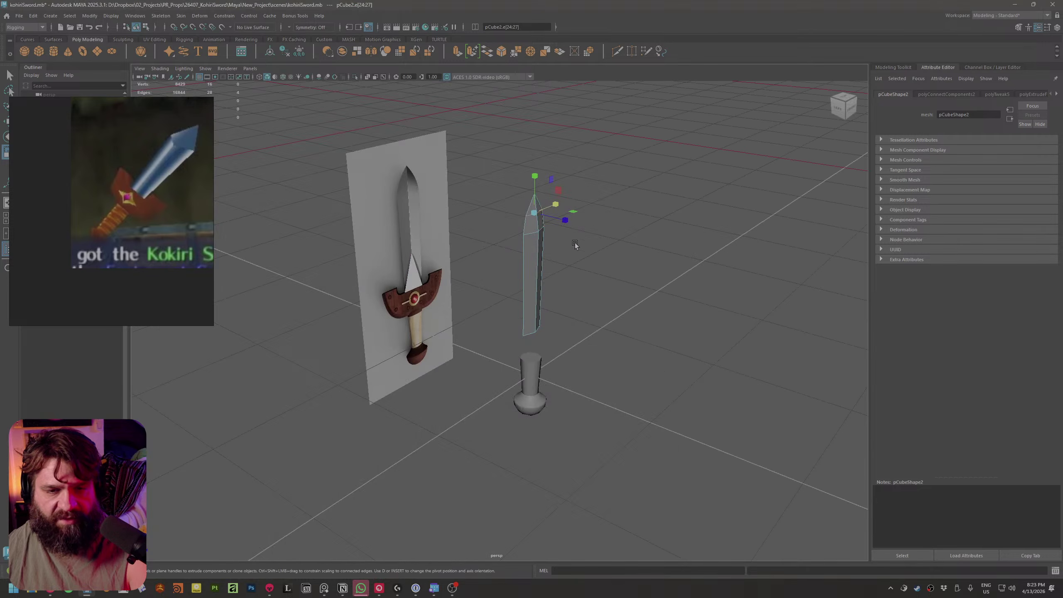
pyautogui.keyDown('alt'); pyautogui.moveTo(594, 308); pyautogui.dragTo(625, 344); pyautogui.keyUp('alt')
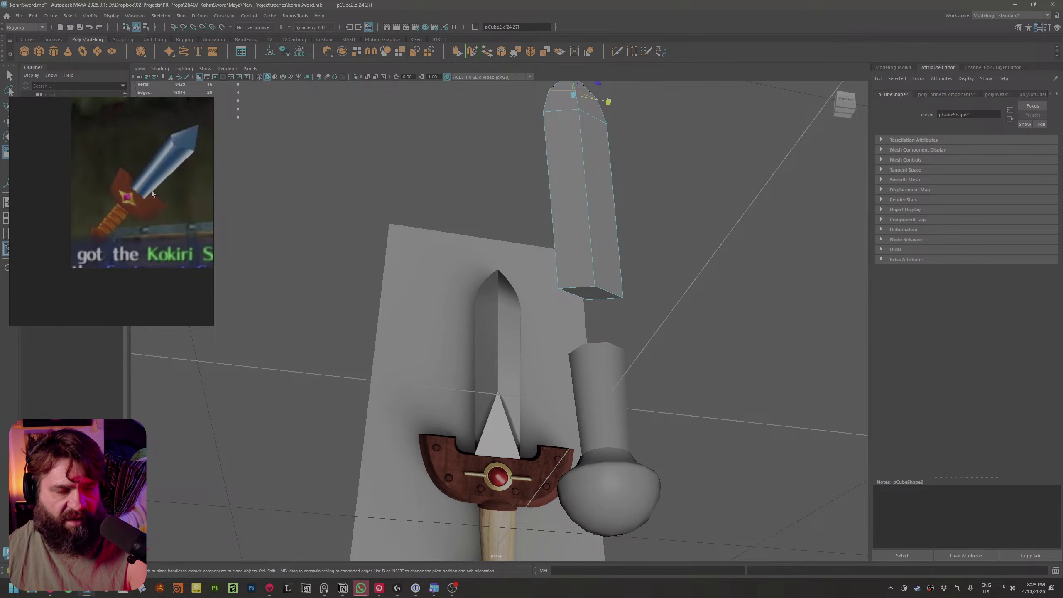
pyautogui.keyDown('alt'); pyautogui.moveTo(440, 192); pyautogui.dragTo(251, 171); pyautogui.keyUp('alt')
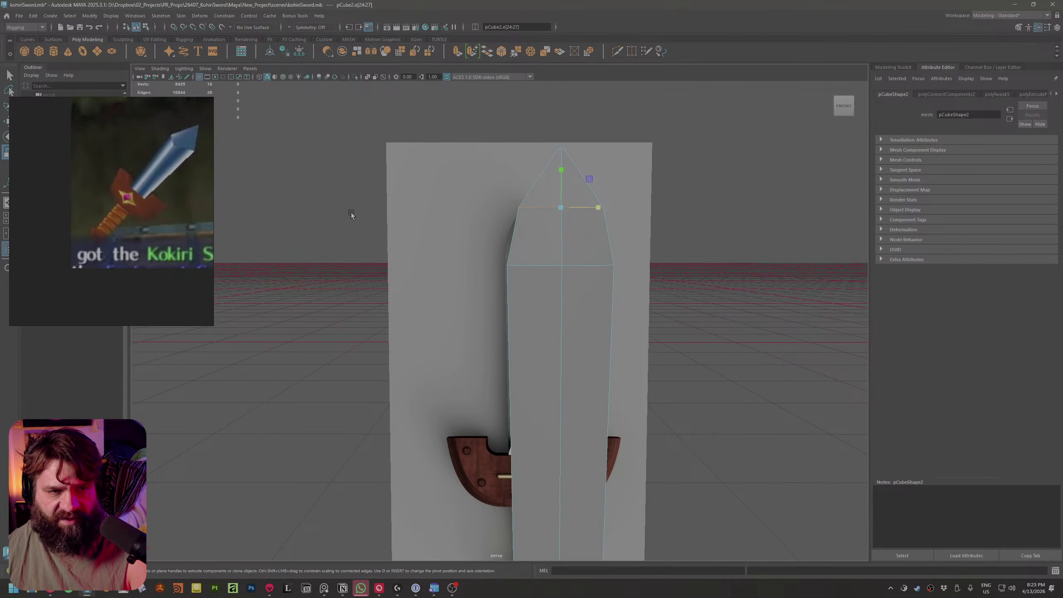
# Move the centre vertices of the blade's shoulder loop down so the loop forms a V below the shoulder
pyautogui.moveTo(565, 266); pyautogui.dragTo(528, 267, button='right')
pyautogui.press('w')
pyautogui.moveTo(544, 271)
pyautogui.mouseDown()
pyautogui.moveTo(582, 239)
pyautogui.moveTo(560, 267)
pyautogui.mouseUp()
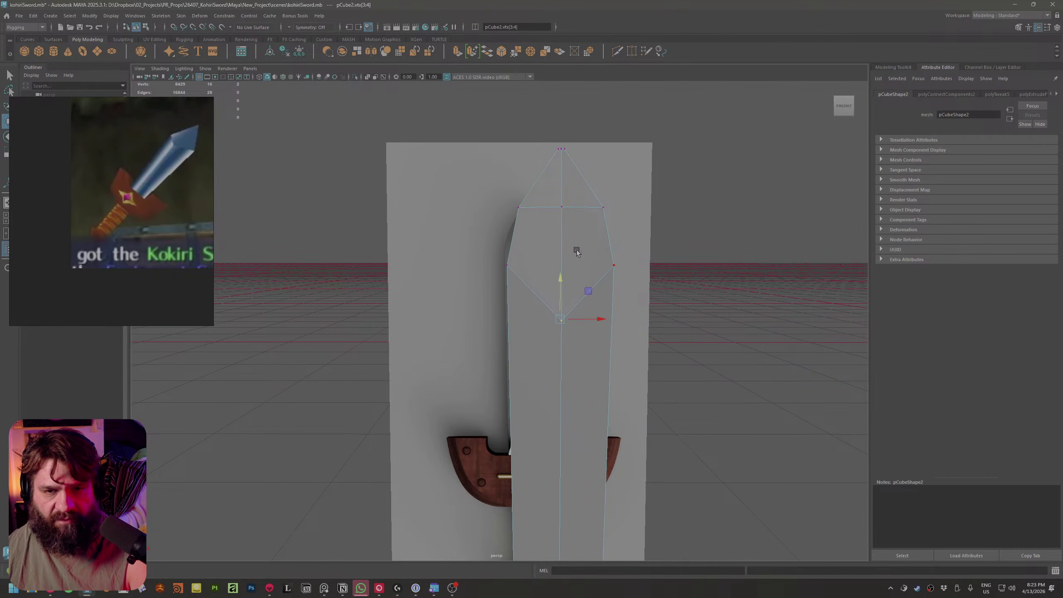
pyautogui.keyDown('alt'); pyautogui.moveTo(726, 422); pyautogui.dragTo(639, 376); pyautogui.keyUp('alt')
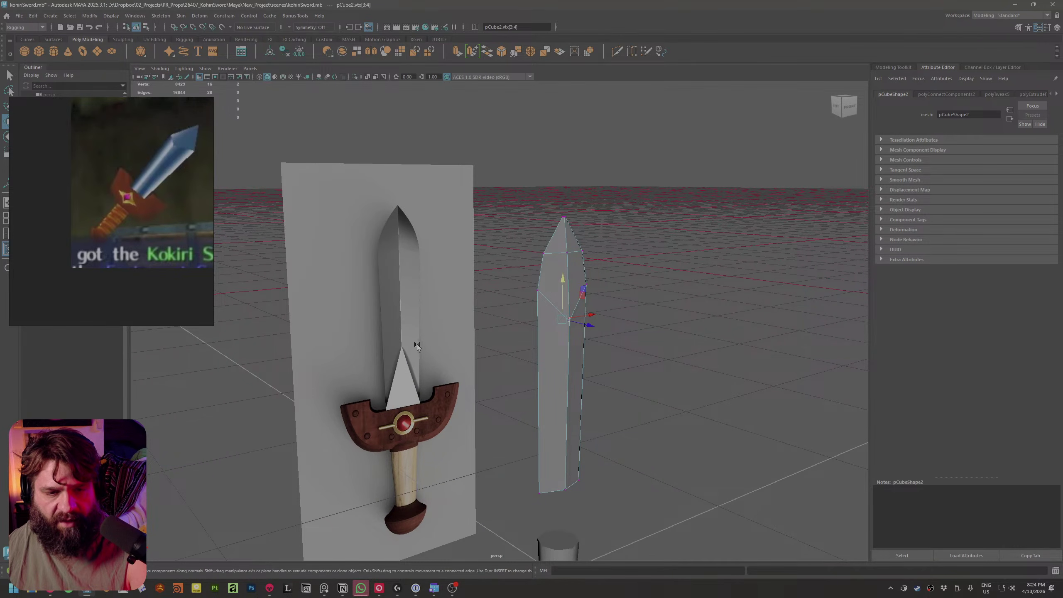
pyautogui.moveTo(632, 473)
pyautogui.keyDown('alt'); pyautogui.mouseDown()
pyautogui.moveTo(608, 421)
pyautogui.moveTo(630, 472)
pyautogui.mouseUp(); pyautogui.keyUp('alt')
# Insert a horizontal edge loop around the lower part of the blade
pyautogui.moveTo(589, 341); pyautogui.dragTo(590, 396, button='right')
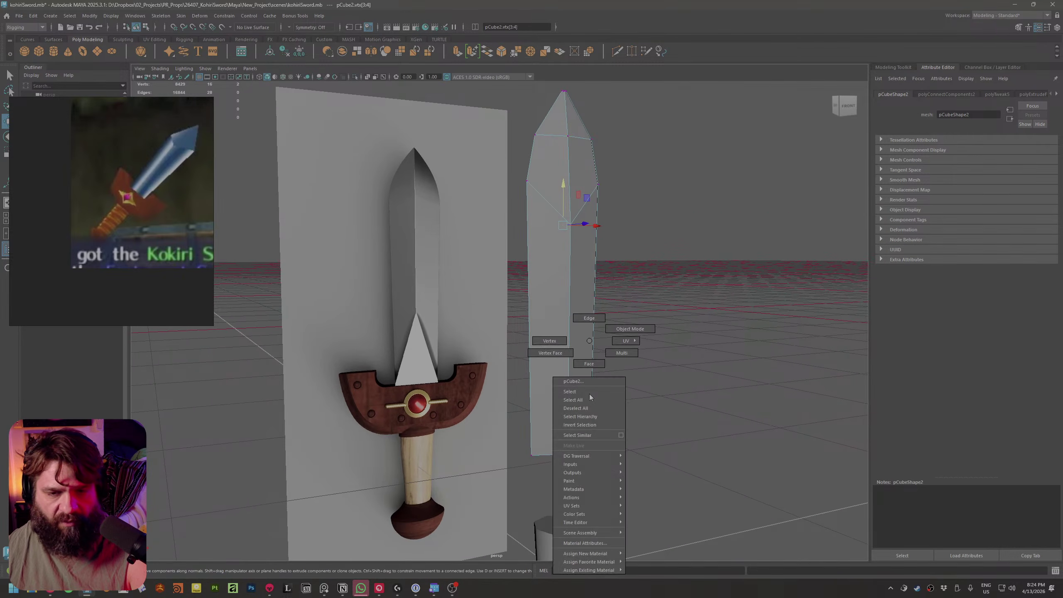
pyautogui.moveTo(599, 320); pyautogui.dragTo(599, 319, button='right')
pyautogui.click(528, 331)
pyautogui.keyDown('shift'); pyautogui.moveTo(523, 356); pyautogui.dragTo(516, 477, button='right'); pyautogui.keyUp('shift')
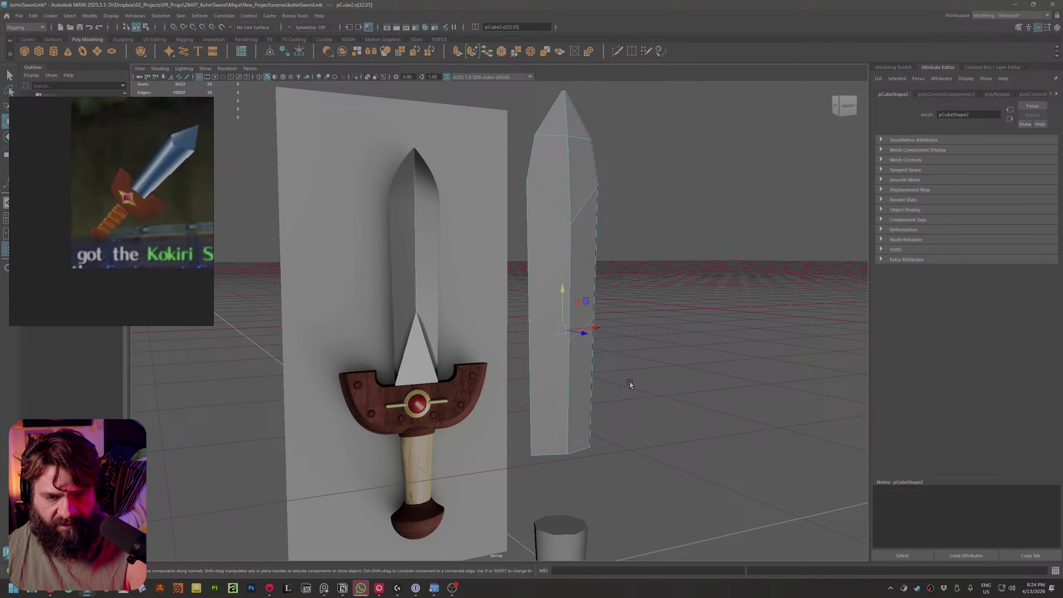
pyautogui.press('w')
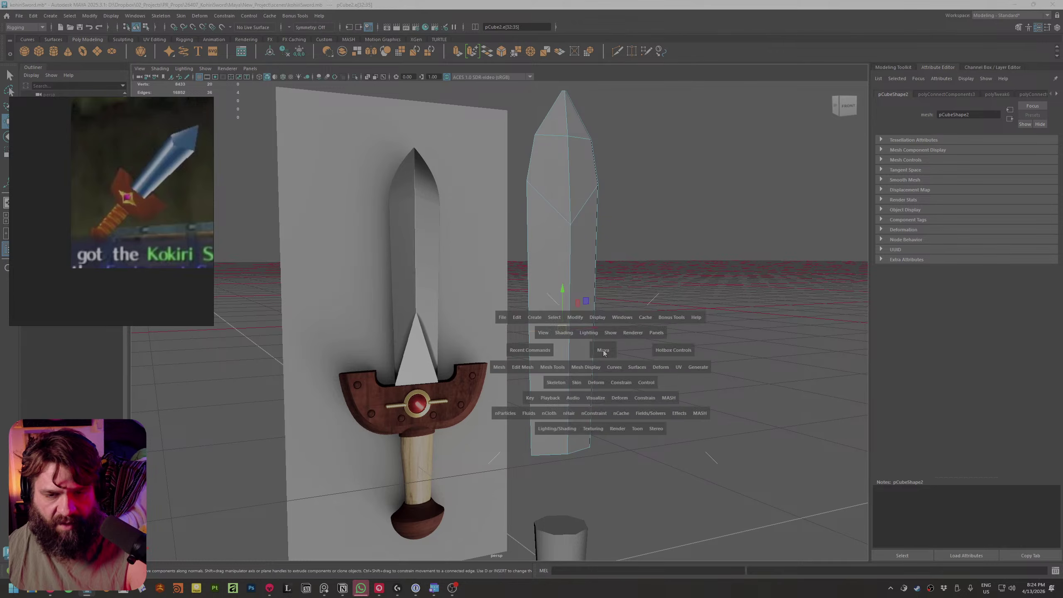
# Turn on X-ray in the front view and move the new loop down to the apex of the reference's light triangle
pyautogui.press('space')
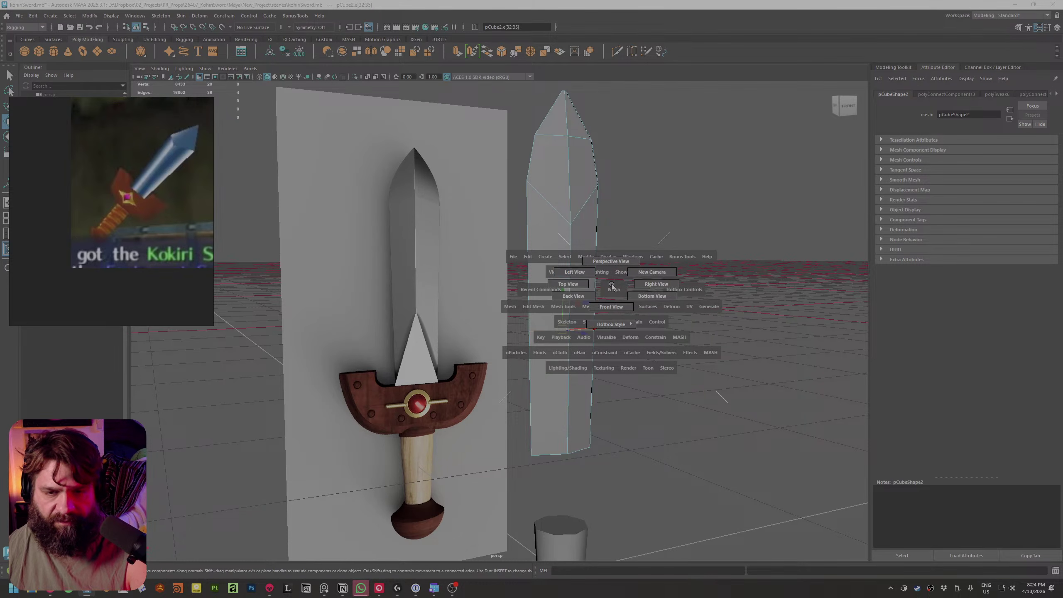
pyautogui.moveTo(605, 299); pyautogui.dragTo(573, 427)
pyautogui.scroll(-5, 573, 427)
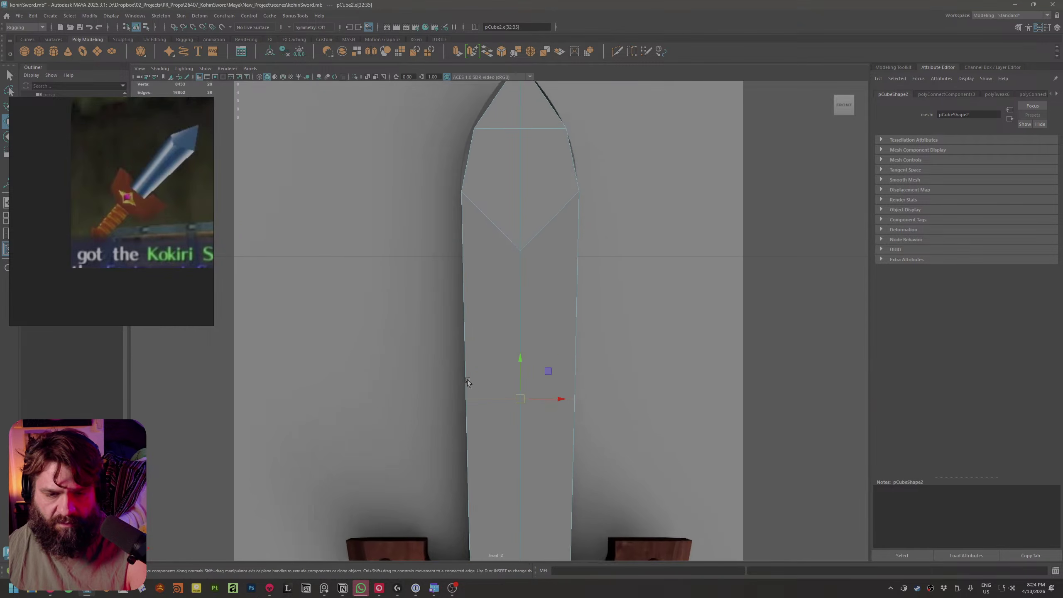
pyautogui.scroll(-2, 460, 228)
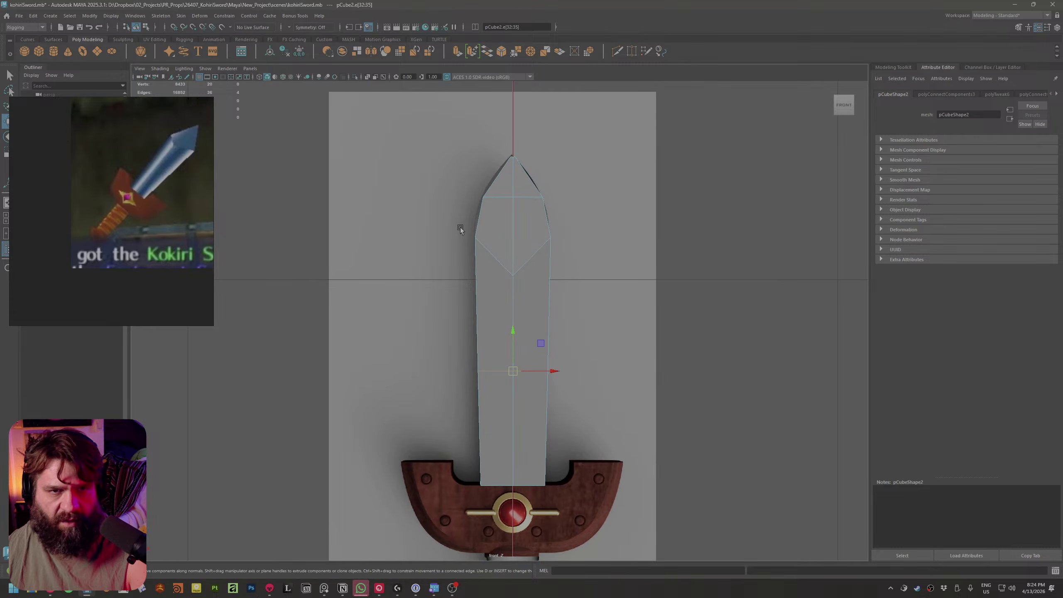
pyautogui.click(367, 76)
pyautogui.scroll(5, 409, 248)
pyautogui.scroll(1, 629, 373)
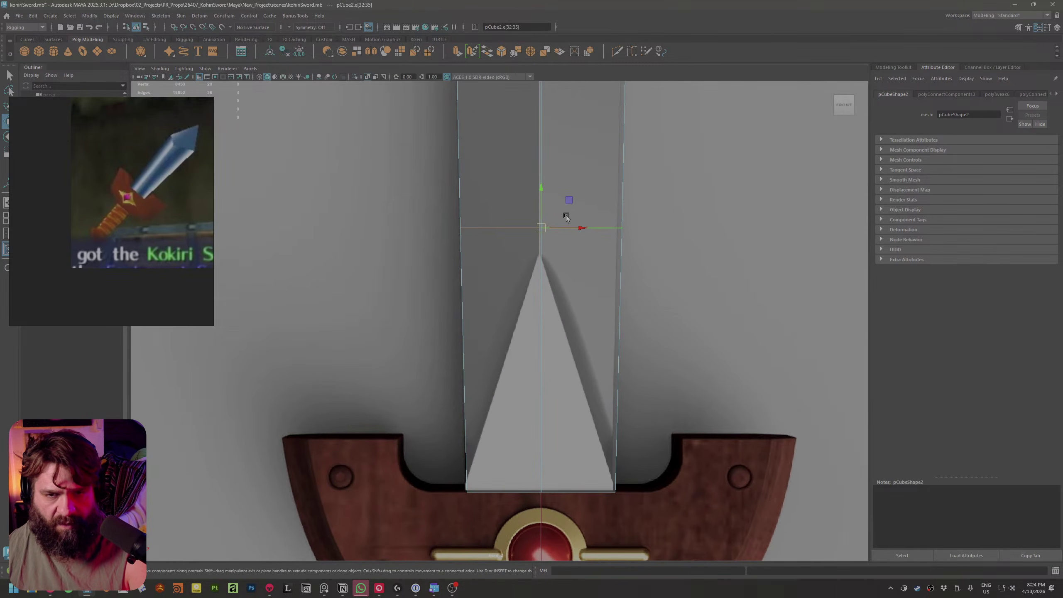
pyautogui.moveTo(541, 207); pyautogui.dragTo(558, 235)
# Target-weld the loop's outer vertices to the blade's base corners to form the triangular facet
pyautogui.scroll(-2, 555, 286)
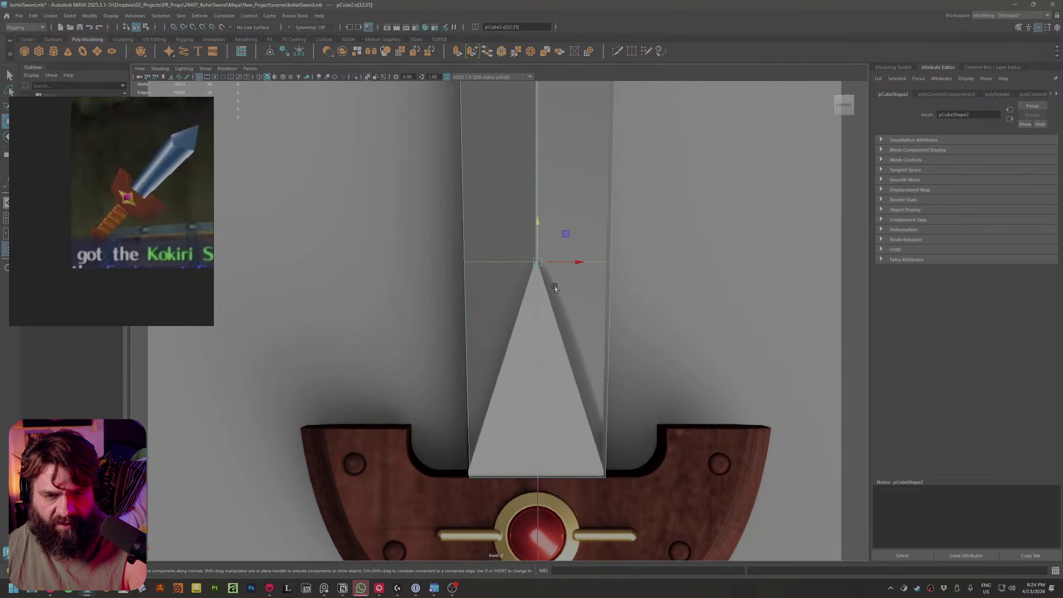
pyautogui.moveTo(594, 303); pyautogui.dragTo(670, 306, button='right')
pyautogui.keyDown('shift'); pyautogui.moveTo(542, 287); pyautogui.dragTo(540, 265, button='right'); pyautogui.keyUp('shift')
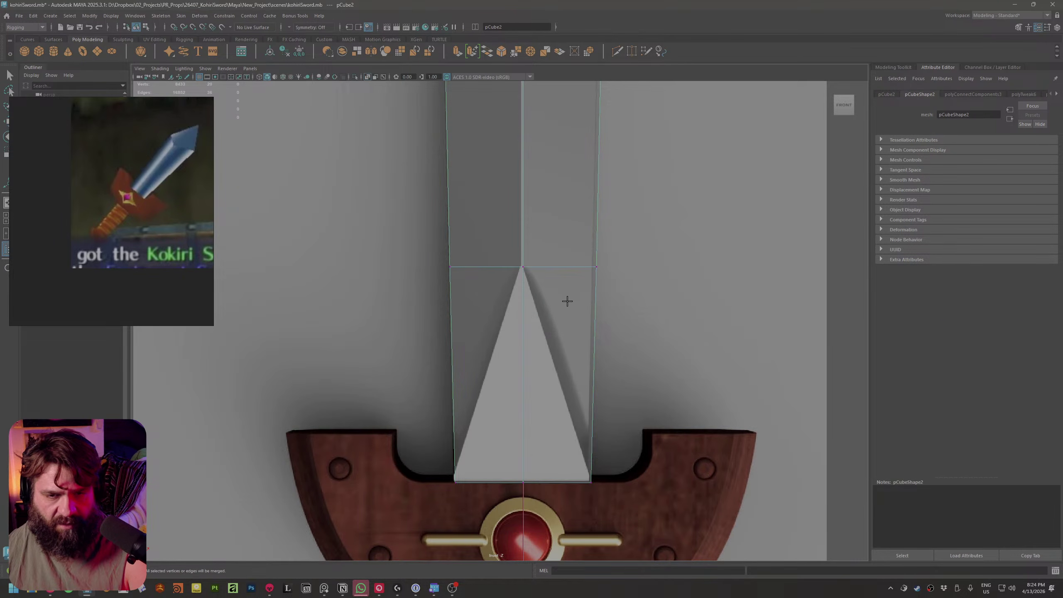
pyautogui.moveTo(454, 484); pyautogui.dragTo(455, 482)
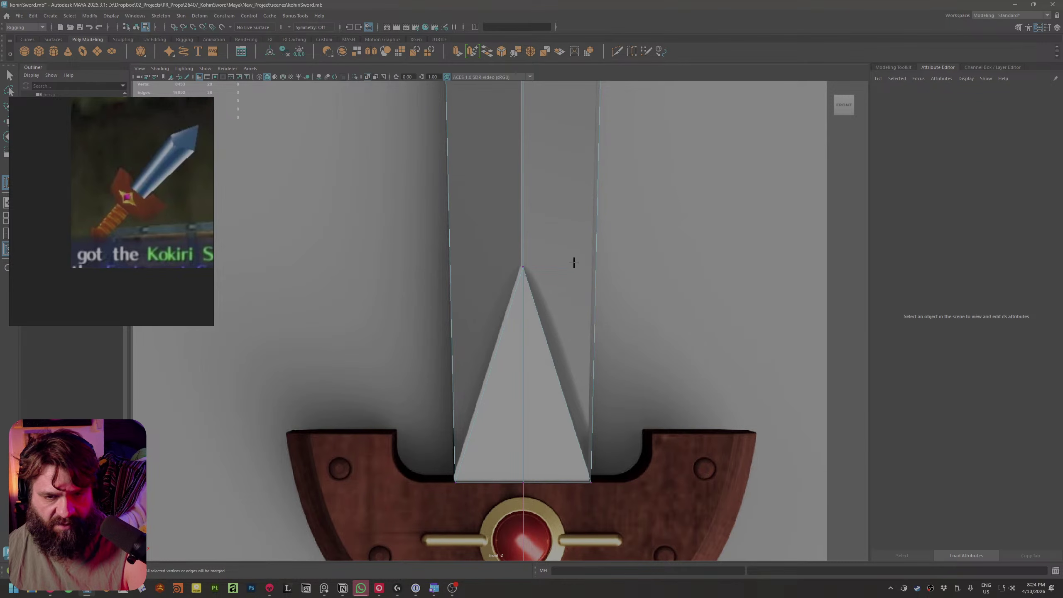
pyautogui.keyDown('alt'); pyautogui.moveTo(539, 315); pyautogui.dragTo(536, 307, button='middle'); pyautogui.keyUp('alt')
pyautogui.press('w')
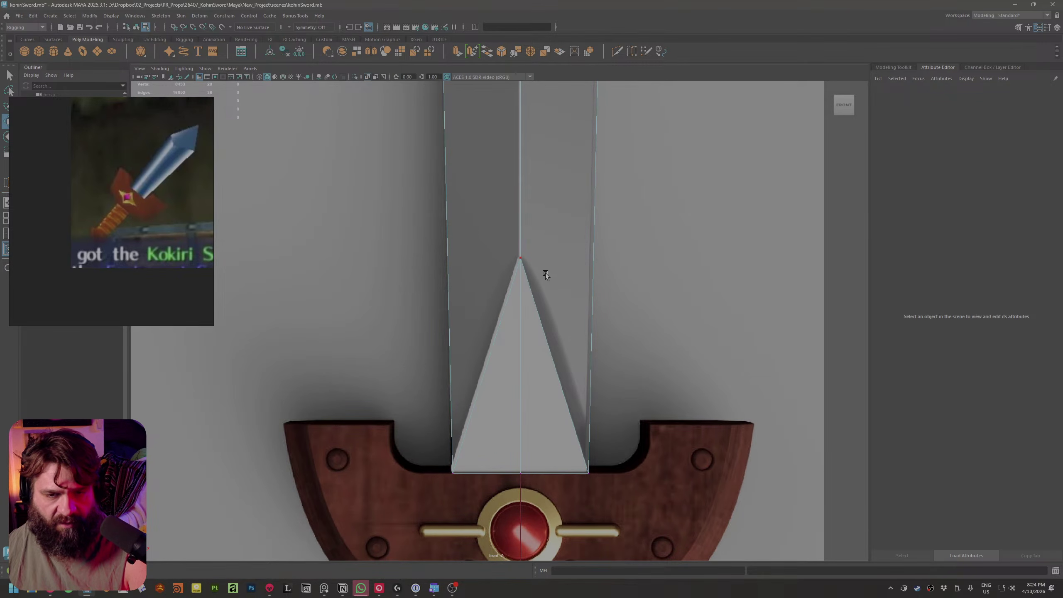
# Delete the front and back centre edges running from the triangle's apex down to the blade's base
pyautogui.press('space')
pyautogui.moveTo(546, 269); pyautogui.dragTo(544, 180)
pyautogui.keyDown('alt'); pyautogui.moveTo(591, 376); pyautogui.dragTo(583, 382); pyautogui.keyUp('alt')
pyautogui.scroll(4, 584, 382)
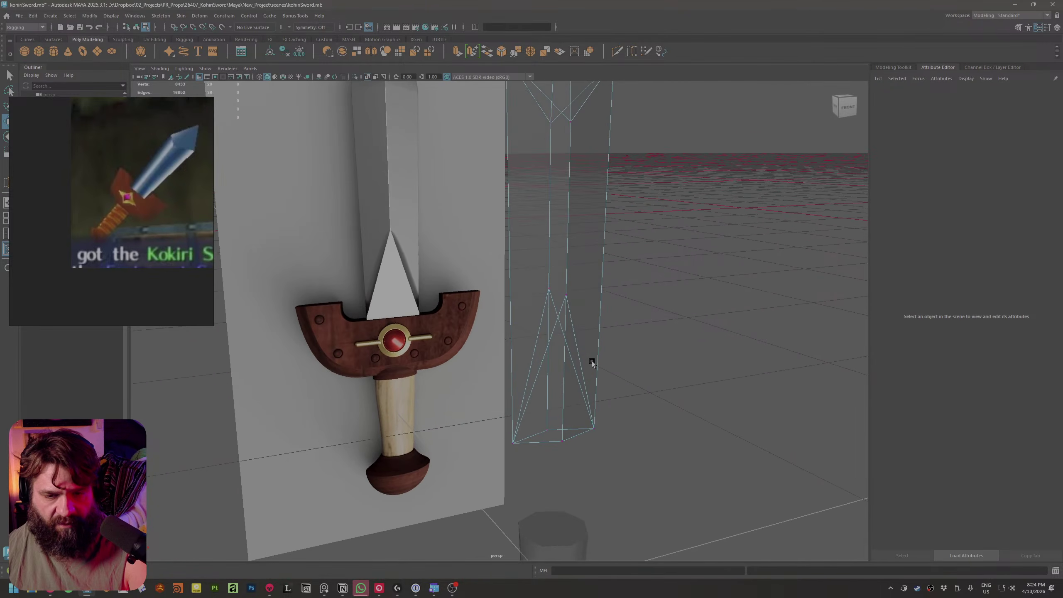
pyautogui.click(565, 399)
pyautogui.keyDown('shift'); pyautogui.click(570, 411); pyautogui.keyUp('shift')
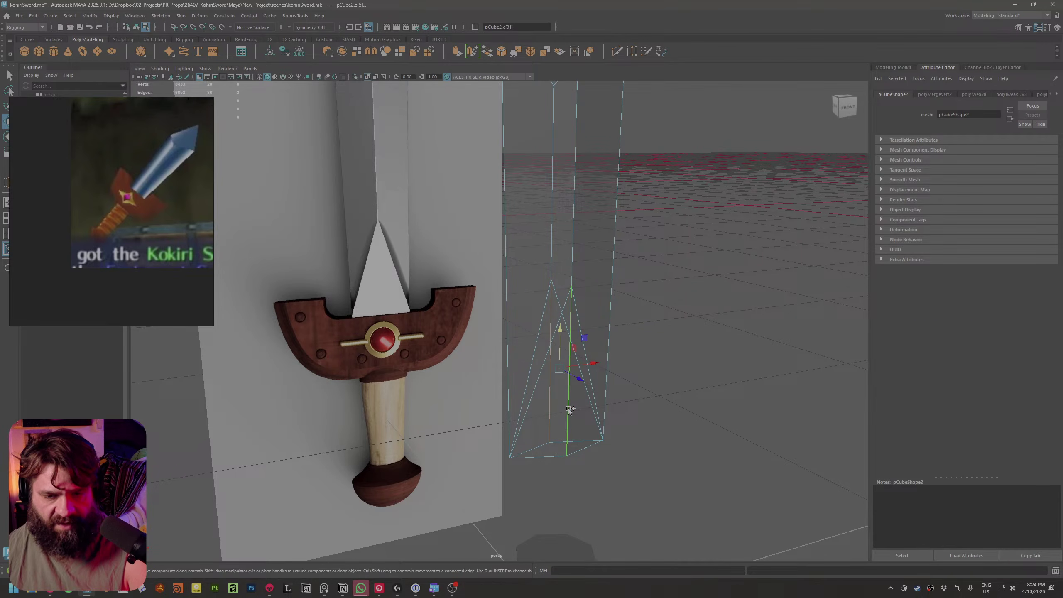
pyautogui.hotkey('ctrl', 'Delete')
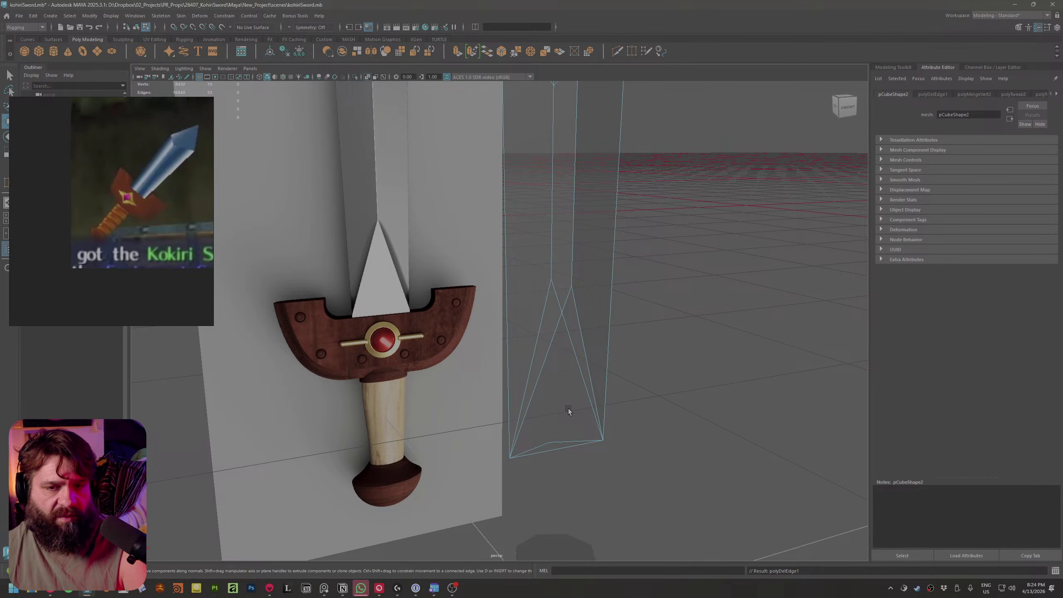
# Delete the leftover centre vertex on the blade's bottom edge
pyautogui.keyDown('alt'); pyautogui.moveTo(559, 446); pyautogui.dragTo(502, 450); pyautogui.keyUp('alt')
pyautogui.moveTo(434, 341); pyautogui.dragTo(396, 340, button='right')
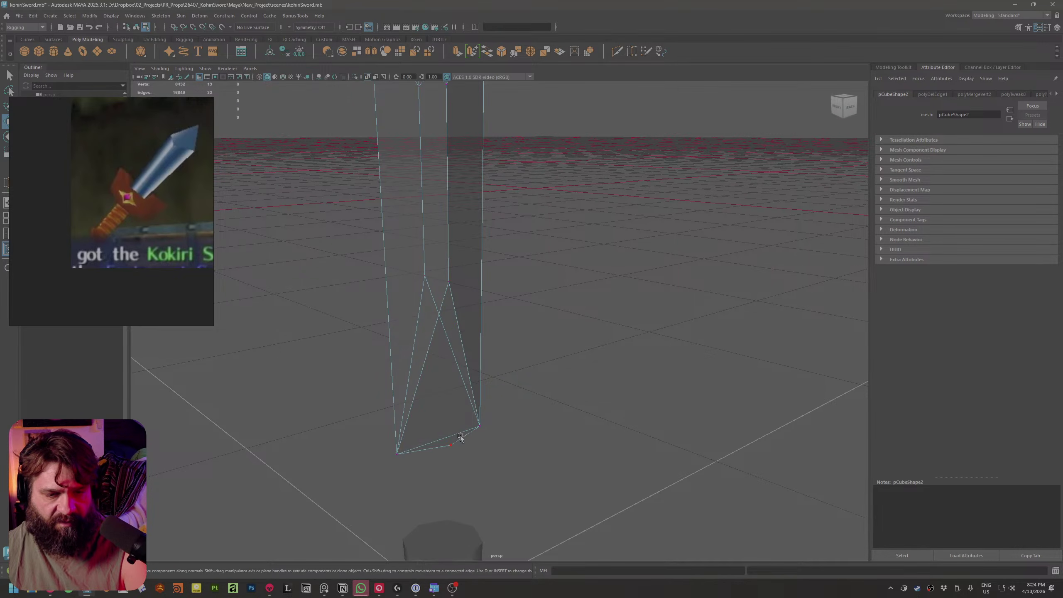
pyautogui.click(461, 438)
pyautogui.press('Delete')
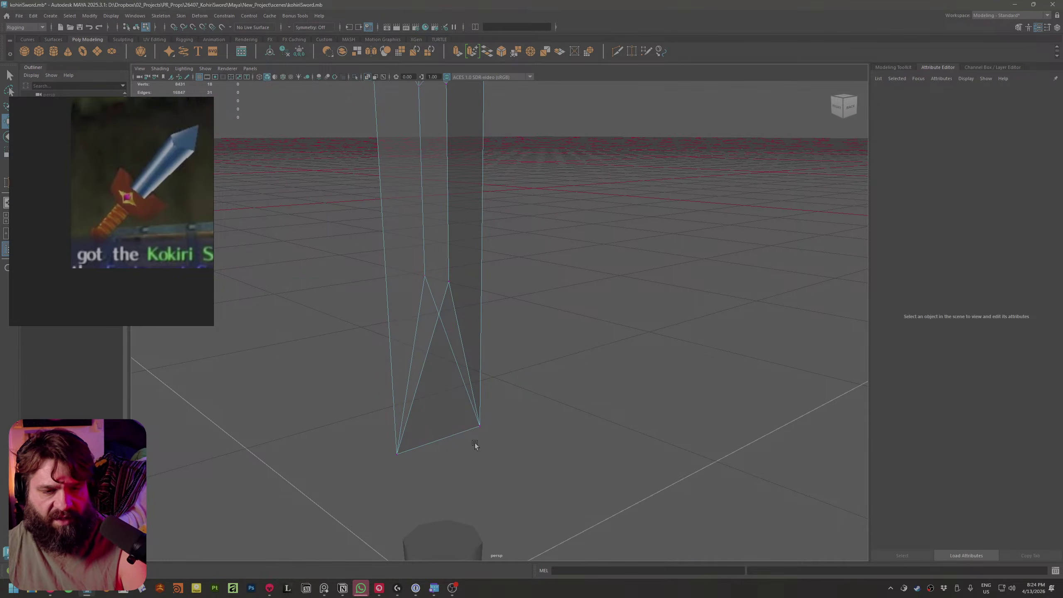
# Apply a bevel with a 0.5 fraction at the blade's base and return to object mode
pyautogui.keyDown('alt'); pyautogui.moveTo(475, 444); pyautogui.dragTo(580, 458); pyautogui.keyUp('alt')
pyautogui.moveTo(503, 335); pyautogui.dragTo(546, 407, button='right')
pyautogui.click(506, 382)
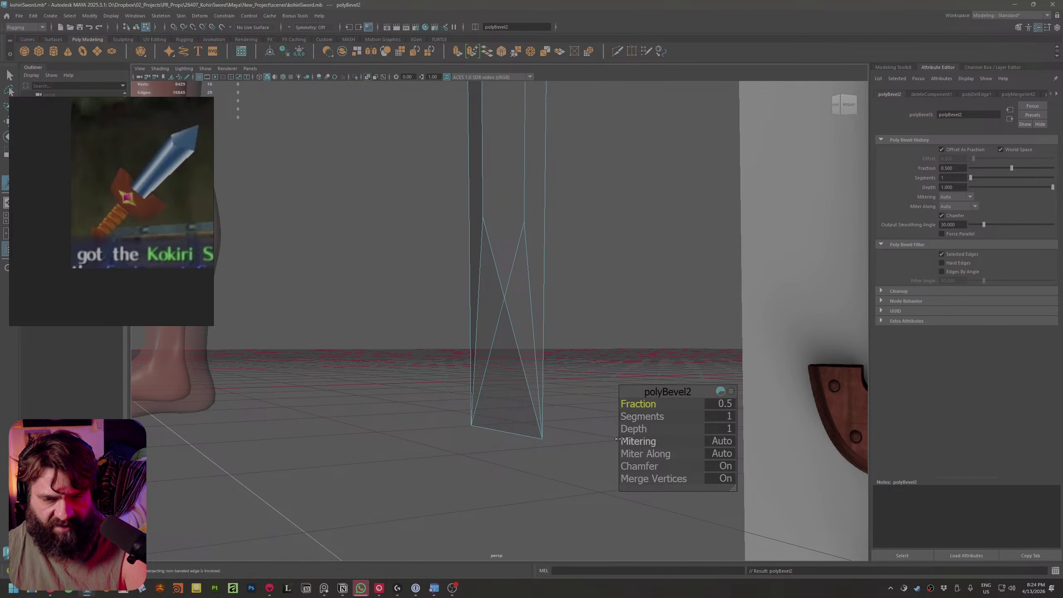
pyautogui.rightClick(526, 308)
pyautogui.moveTo(526, 309); pyautogui.dragTo(565, 297, button='right')
# In the front view, slice straight across the blade near the guard's upper edge and remove the piece below the cut
pyautogui.keyDown('alt'); pyautogui.moveTo(557, 396); pyautogui.dragTo(678, 444); pyautogui.keyUp('alt')
pyautogui.press('space')
pyautogui.keyDown('shift'); pyautogui.moveTo(798, 376); pyautogui.dragTo(775, 328, button='right'); pyautogui.keyUp('shift')
pyautogui.press('a')
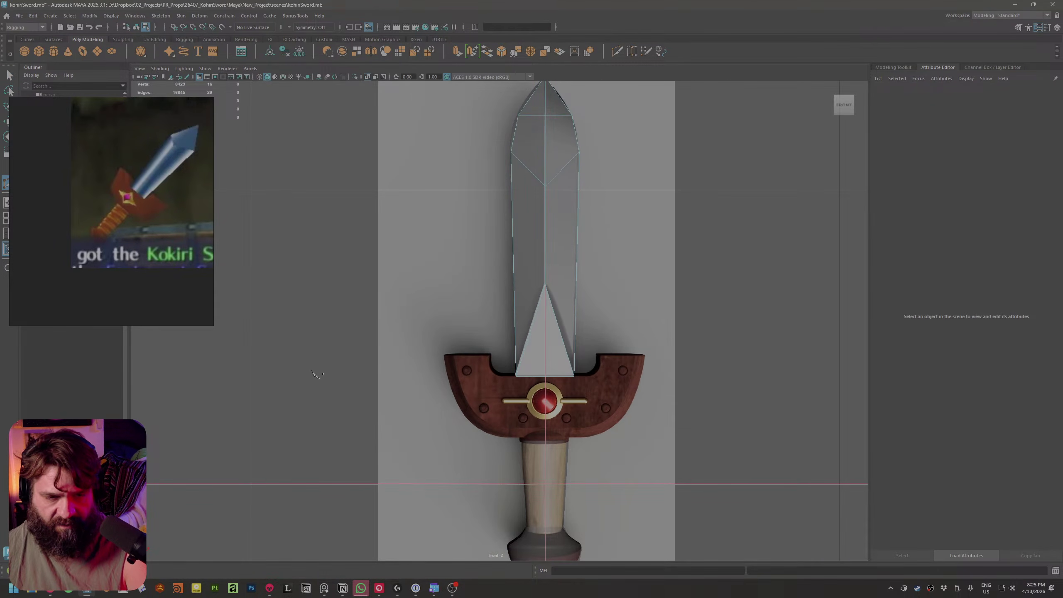
pyautogui.keyDown('shift'); pyautogui.moveTo(314, 369); pyautogui.dragTo(694, 393); pyautogui.keyUp('shift')
pyautogui.hotkey('ctrl', 'z')
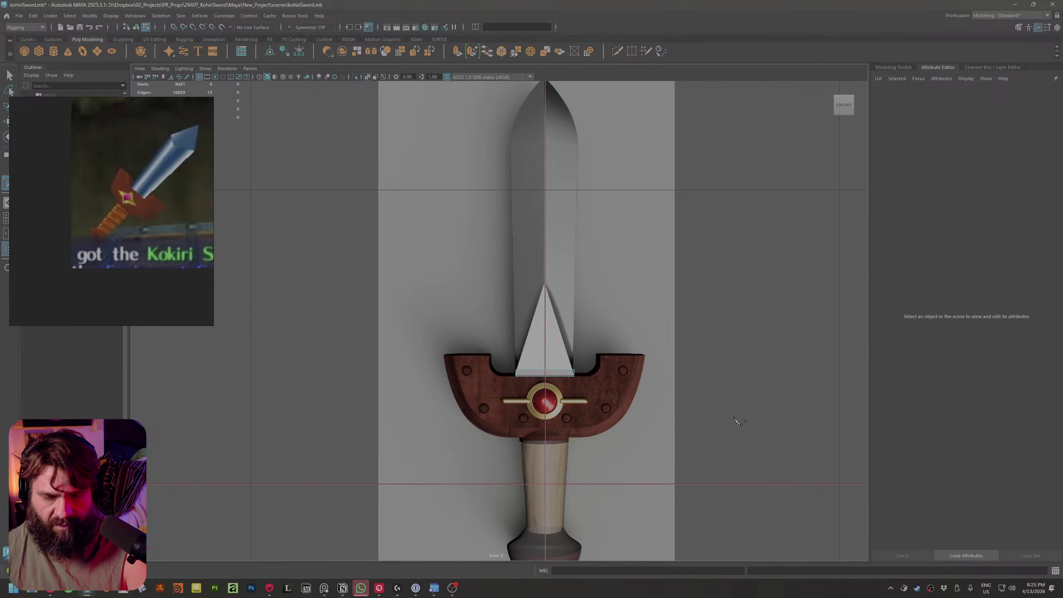
pyautogui.keyDown('alt'); pyautogui.moveTo(741, 400); pyautogui.dragTo(691, 398, button='middle'); pyautogui.keyUp('alt')
pyautogui.keyDown('shift'); pyautogui.moveTo(703, 370); pyautogui.dragTo(225, 393); pyautogui.keyUp('shift')
pyautogui.keyDown('alt'); pyautogui.moveTo(490, 419); pyautogui.dragTo(449, 438, button='middle'); pyautogui.keyUp('alt')
pyautogui.keyDown('alt'); pyautogui.moveTo(449, 438); pyautogui.dragTo(700, 533, button='right'); pyautogui.keyUp('alt')
pyautogui.press('q')
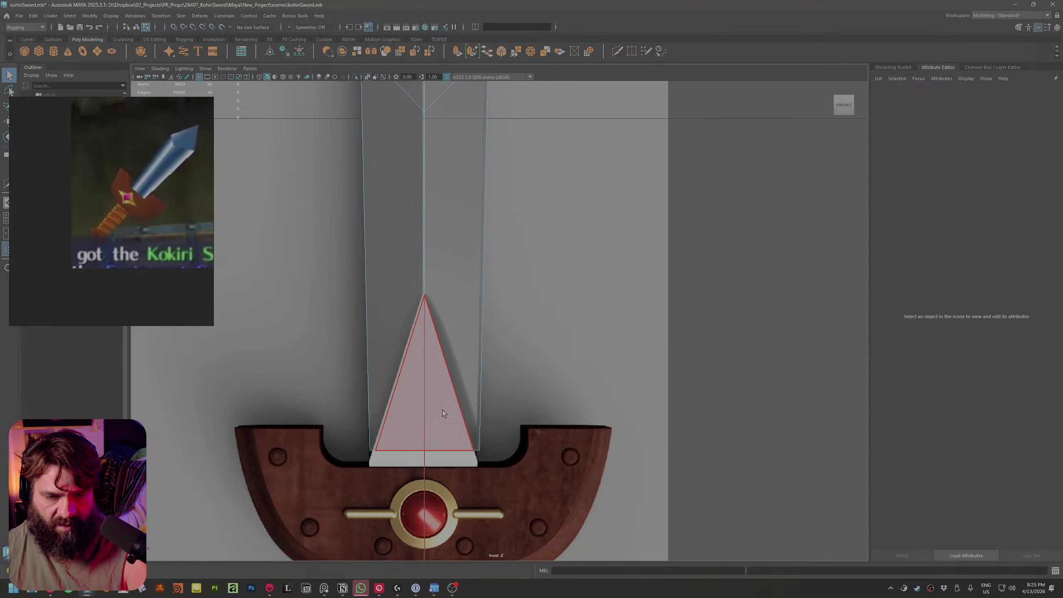
# Select the open border edges at the blade's base and fill the hole with a cap face
pyautogui.press('space')
pyautogui.moveTo(445, 411); pyautogui.dragTo(451, 361)
pyautogui.scroll(5, 515, 398)
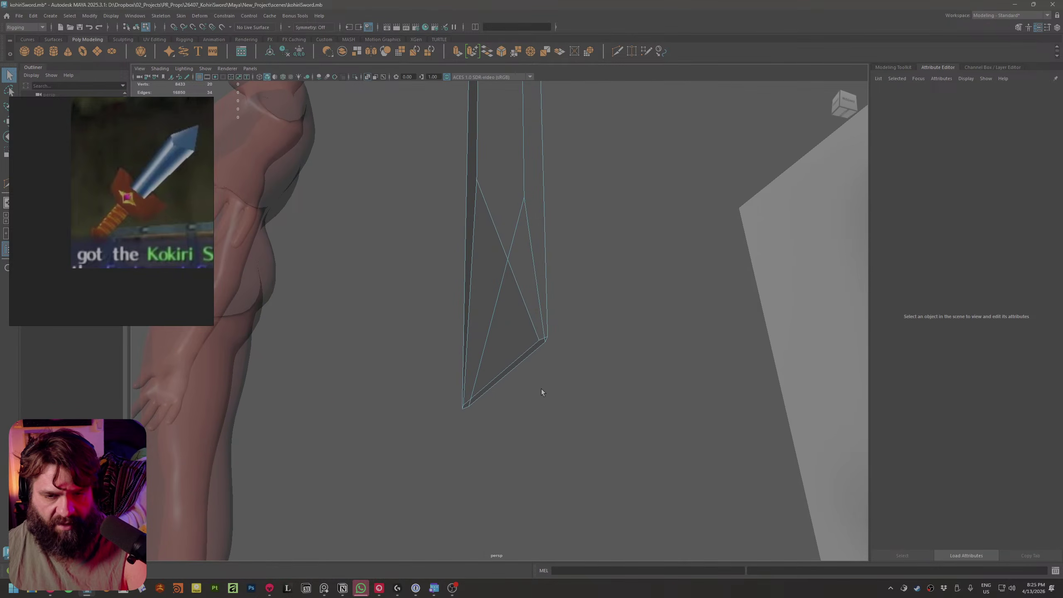
pyautogui.moveTo(557, 333); pyautogui.dragTo(557, 318, button='right')
pyautogui.click(538, 377)
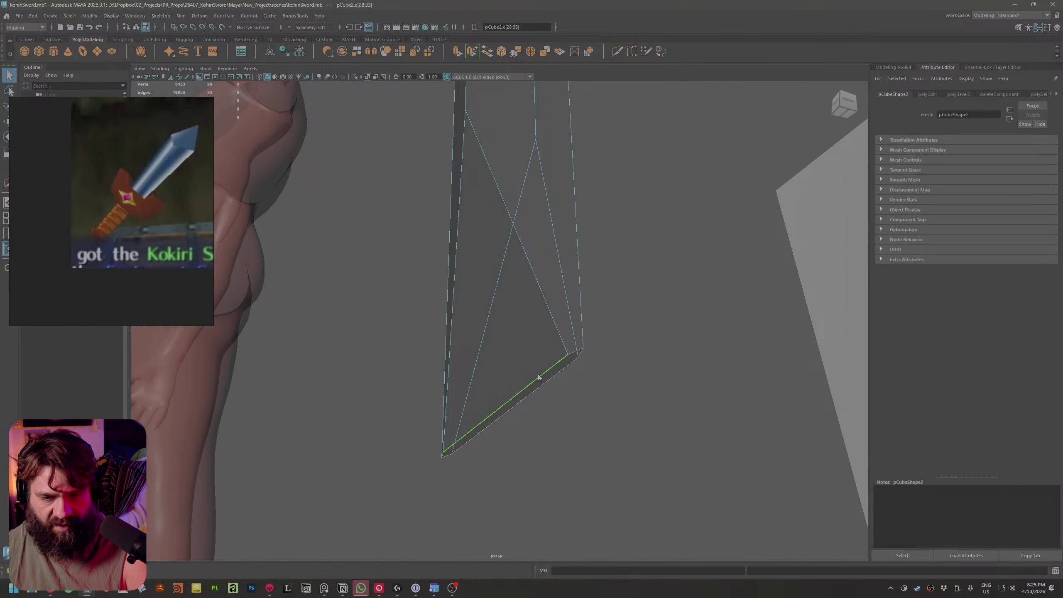
pyautogui.moveTo(538, 375); pyautogui.dragTo(543, 483, button='right')
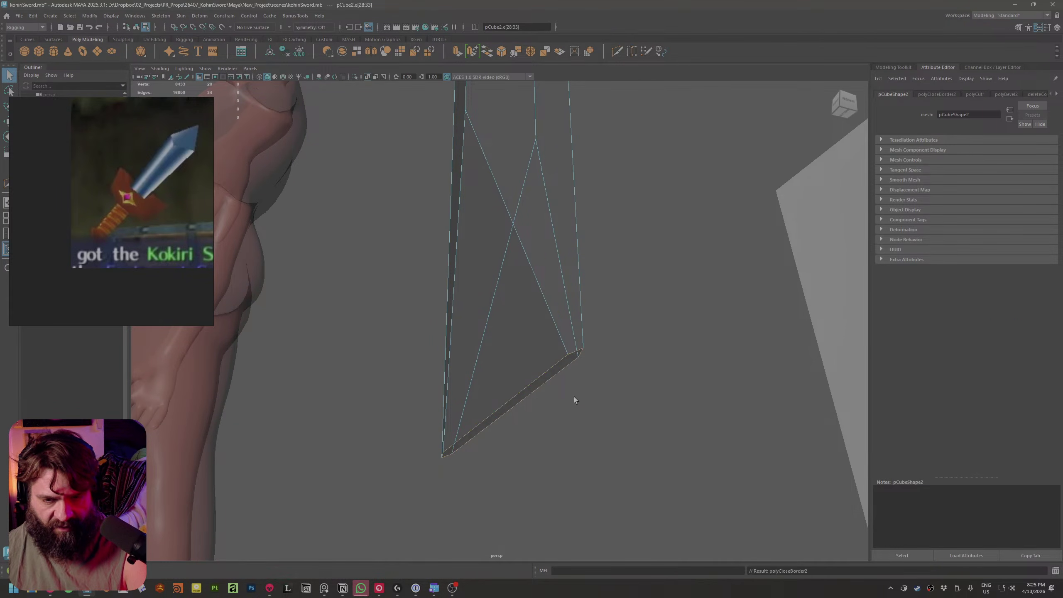
# Turn off X-ray and connect the cap's opposite vertices across both narrow ends of the blade's base
pyautogui.moveTo(575, 399)
pyautogui.keyDown('alt'); pyautogui.mouseDown()
pyautogui.moveTo(617, 391)
pyautogui.moveTo(534, 304)
pyautogui.moveTo(555, 356)
pyautogui.mouseUp(); pyautogui.keyUp('alt')
pyautogui.click(368, 78)
pyautogui.moveTo(557, 340)
pyautogui.mouseDown(button='right')
pyautogui.moveTo(511, 340)
pyautogui.moveTo(559, 347)
pyautogui.moveTo(561, 400)
pyautogui.mouseUp(button='right')
pyautogui.keyDown('shift'); pyautogui.click(560, 344); pyautogui.keyUp('shift')
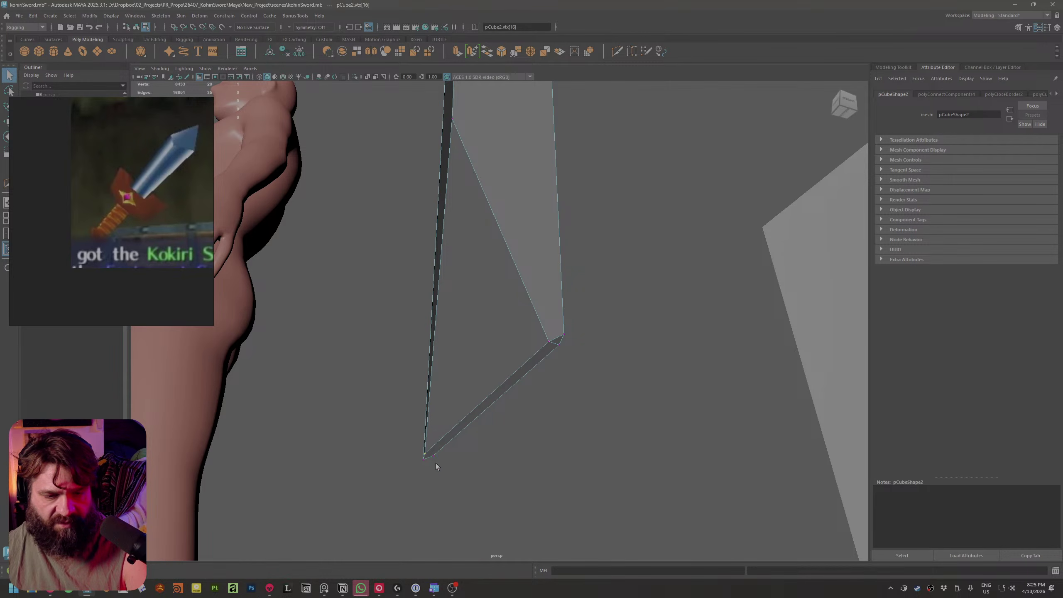
pyautogui.keyDown('shift'); pyautogui.moveTo(424, 452); pyautogui.dragTo(435, 498, button='right'); pyautogui.keyUp('shift')
# Select all the cap faces at the blade's base and extrude them straight down into the guard
pyautogui.keyDown('alt'); pyautogui.moveTo(506, 542); pyautogui.dragTo(544, 368); pyautogui.keyUp('alt')
pyautogui.moveTo(544, 369); pyautogui.dragTo(529, 387, button='right')
pyautogui.click(528, 387)
pyautogui.click(580, 422)
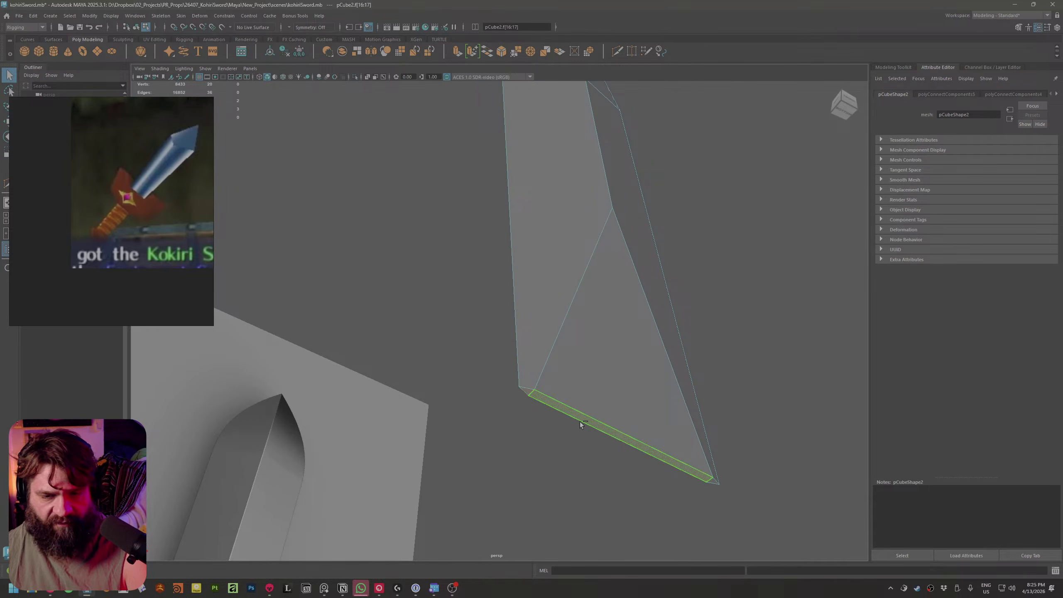
pyautogui.keyDown('alt'); pyautogui.moveTo(716, 484); pyautogui.dragTo(578, 416); pyautogui.keyUp('alt')
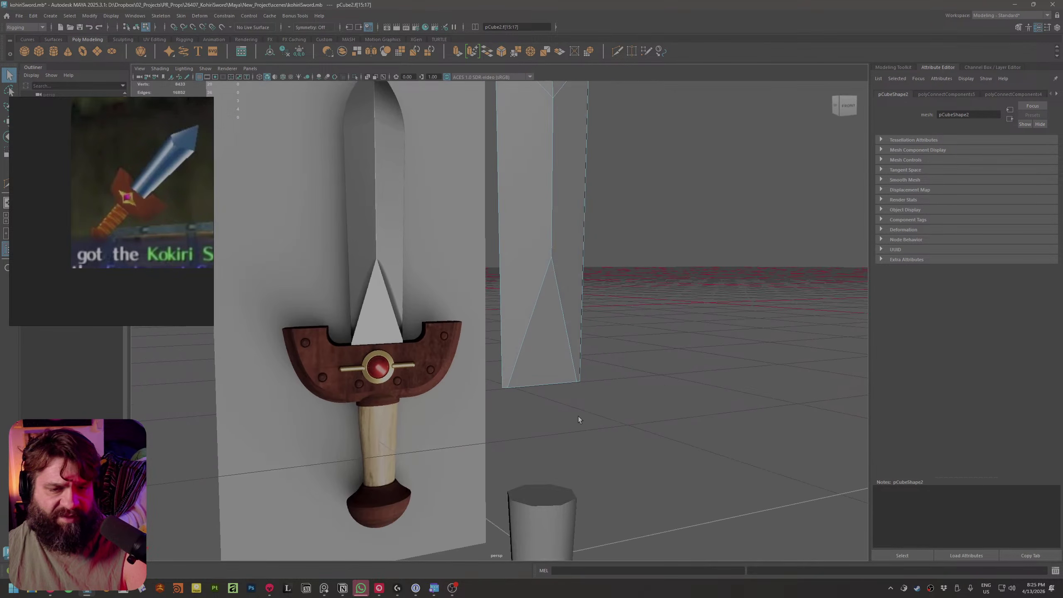
pyautogui.keyDown('shift'); pyautogui.click(545, 363); pyautogui.keyUp('shift')
pyautogui.keyDown('shift'); pyautogui.moveTo(545, 364); pyautogui.dragTo(540, 429); pyautogui.keyUp('shift')
pyautogui.press('space')
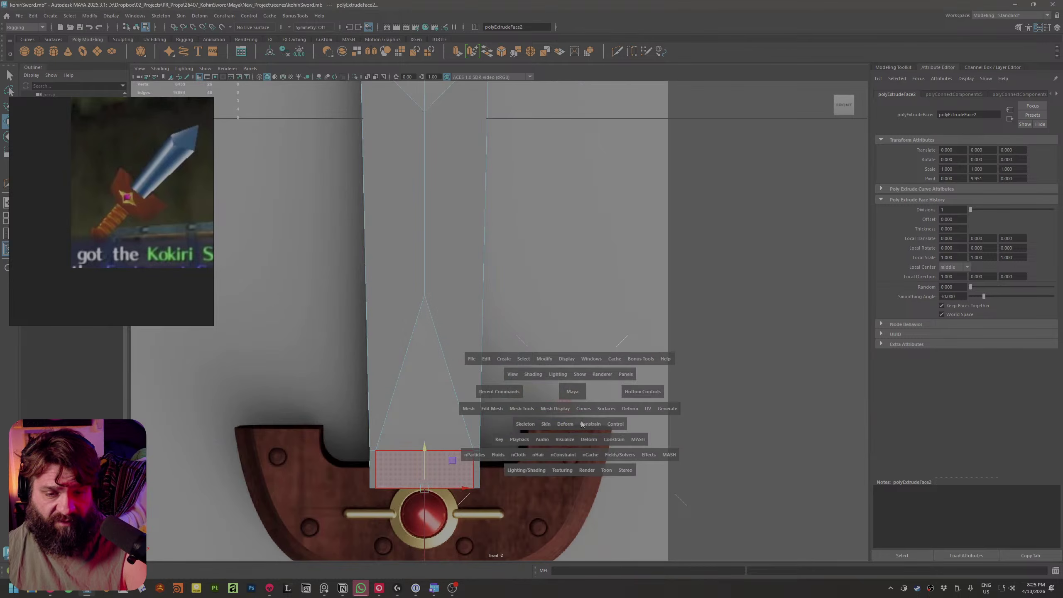
# Move both vertex rings of the extruded base down so the triangle's lower edge meets the top of the reference guard
pyautogui.keyDown('alt'); pyautogui.moveTo(540, 429); pyautogui.dragTo(598, 391, button='middle'); pyautogui.keyUp('alt')
pyautogui.keyDown('alt'); pyautogui.moveTo(598, 391); pyautogui.dragTo(723, 523, button='right'); pyautogui.keyUp('alt')
pyautogui.keyDown('alt'); pyautogui.moveTo(722, 523); pyautogui.dragTo(743, 463, button='middle'); pyautogui.keyUp('alt')
pyautogui.moveTo(542, 399); pyautogui.dragTo(492, 337, button='right')
pyautogui.moveTo(380, 355); pyautogui.dragTo(675, 482)
pyautogui.moveTo(517, 381); pyautogui.dragTo(555, 402)
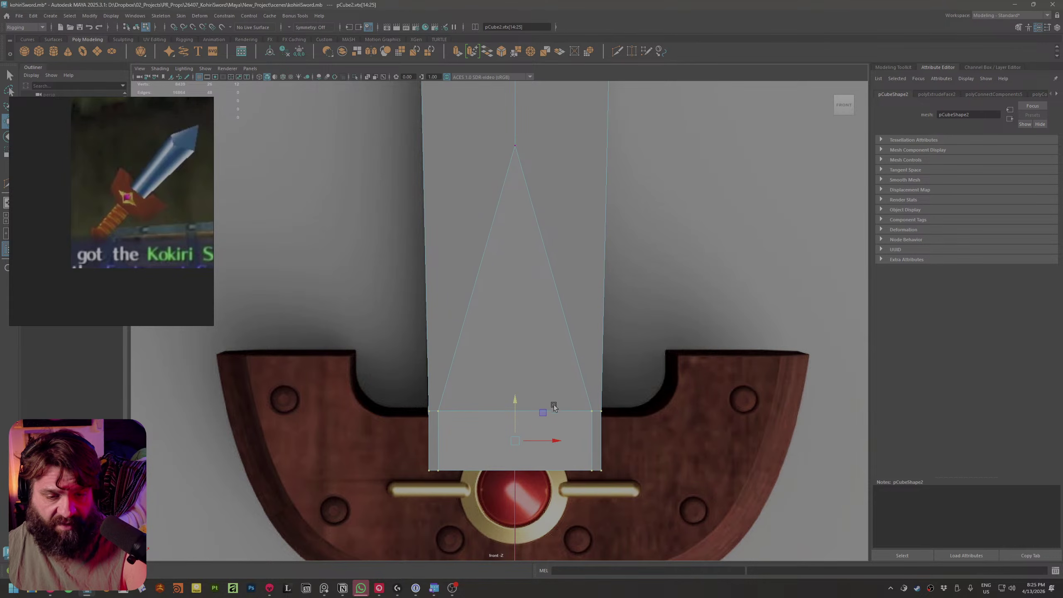
# Merge the vertices at the blade's tip into a single centre point
pyautogui.keyDown('alt'); pyautogui.moveTo(555, 402); pyautogui.dragTo(574, 200, button='right'); pyautogui.keyUp('alt')
pyautogui.keyDown('alt'); pyautogui.moveTo(575, 200); pyautogui.dragTo(571, 366, button='middle'); pyautogui.keyUp('alt')
pyautogui.keyDown('alt'); pyautogui.moveTo(571, 366); pyautogui.dragTo(554, 165, button='right'); pyautogui.keyUp('alt')
pyautogui.keyDown('alt'); pyautogui.moveTo(567, 206); pyautogui.dragTo(563, 260, button='middle'); pyautogui.keyUp('alt')
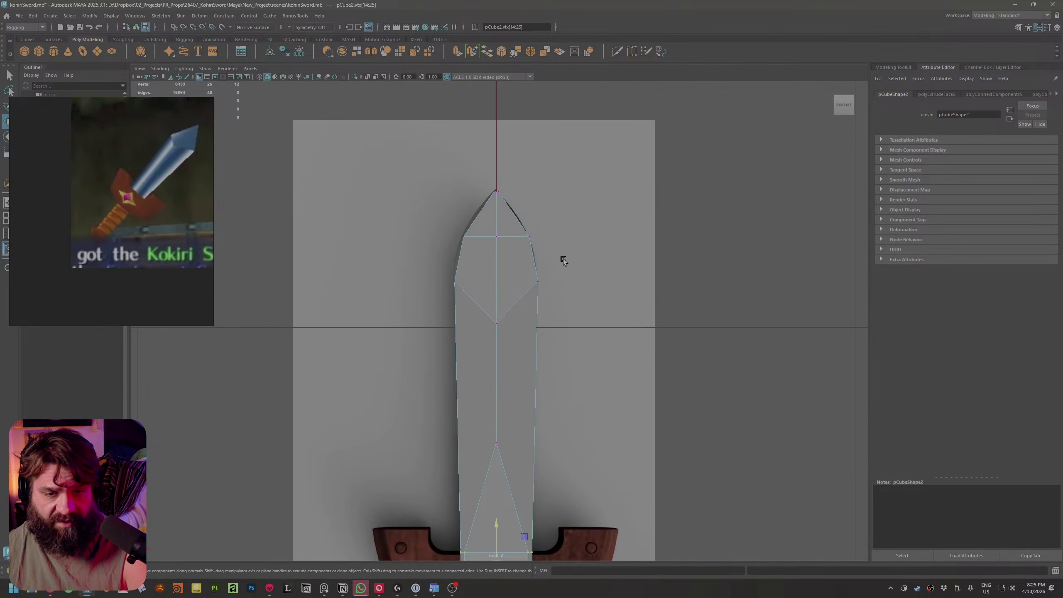
pyautogui.keyDown('alt'); pyautogui.moveTo(482, 511); pyautogui.dragTo(536, 260, button='middle'); pyautogui.keyUp('alt')
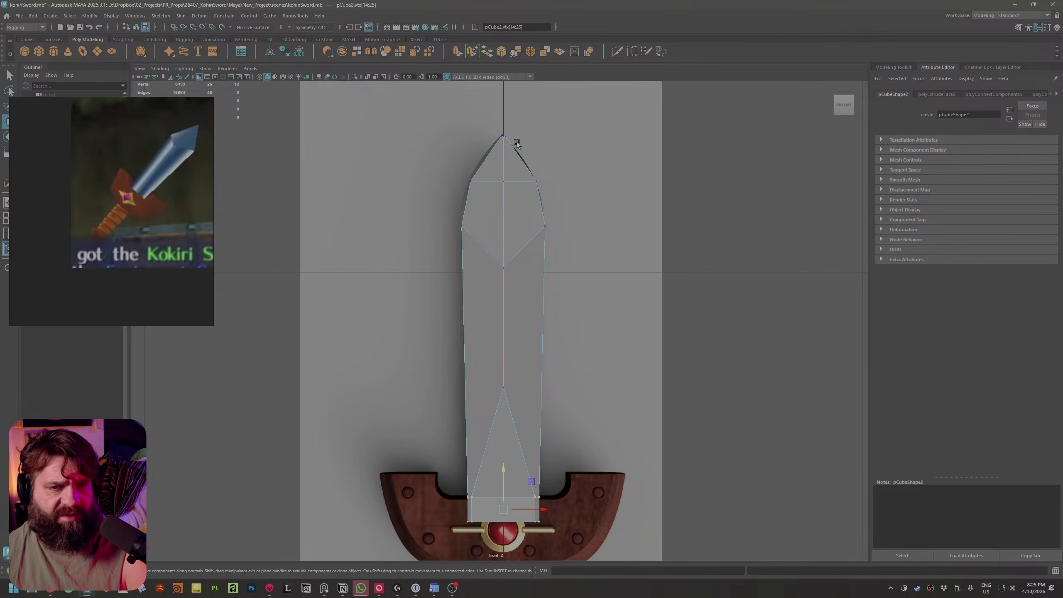
pyautogui.keyDown('alt'); pyautogui.moveTo(506, 158); pyautogui.dragTo(479, 314, button='middle'); pyautogui.keyUp('alt')
pyautogui.keyDown('alt'); pyautogui.moveTo(479, 314); pyautogui.dragTo(858, 422, button='right'); pyautogui.keyUp('alt')
pyautogui.keyDown('alt'); pyautogui.moveTo(481, 279); pyautogui.dragTo(576, 338, button='middle'); pyautogui.keyUp('alt')
pyautogui.keyDown('alt'); pyautogui.moveTo(628, 469); pyautogui.dragTo(567, 356, button='right'); pyautogui.keyUp('alt')
pyautogui.rightClick(483, 302)
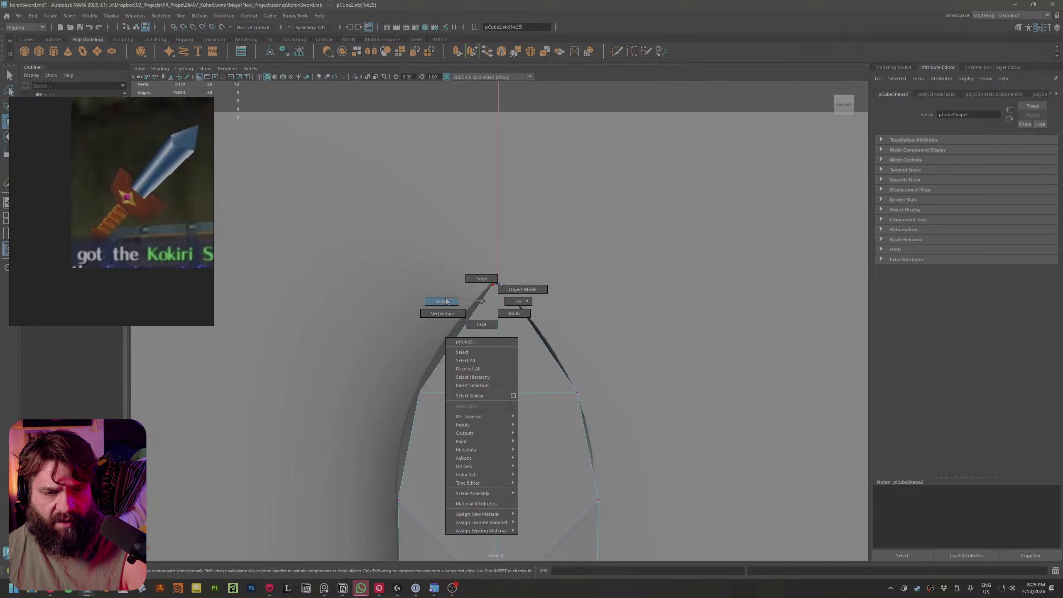
pyautogui.moveTo(446, 298); pyautogui.dragTo(445, 299, button='right')
pyautogui.moveTo(513, 291); pyautogui.dragTo(487, 275)
pyautogui.keyDown('shift'); pyautogui.moveTo(495, 276); pyautogui.dragTo(496, 207, button='right'); pyautogui.keyUp('shift')
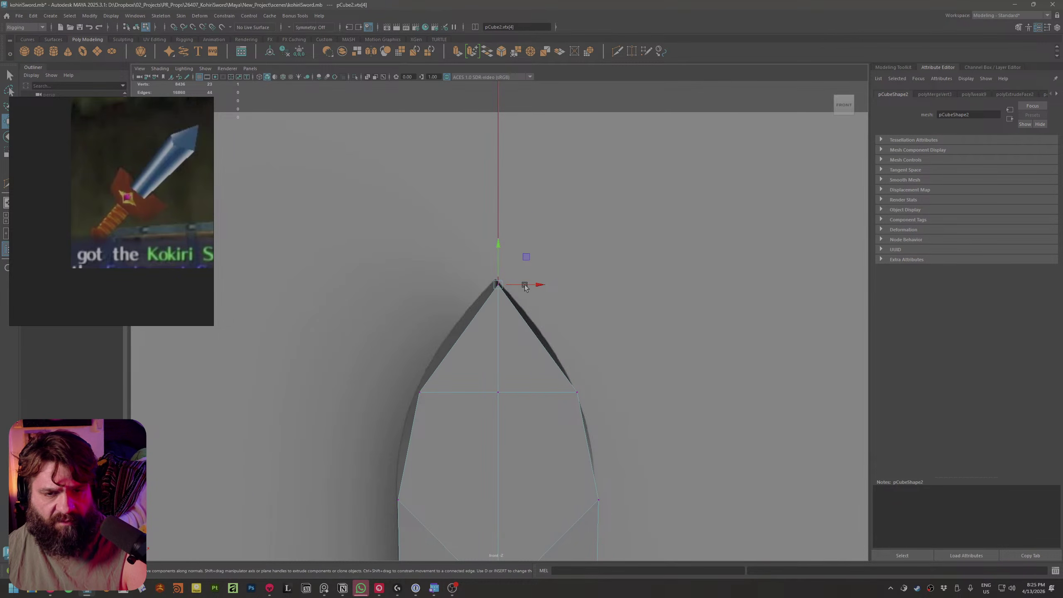
# Bevel the horizontal edge loop midway along the blade's tip section with a fraction of 0.5
pyautogui.keyDown('alt'); pyautogui.moveTo(525, 287); pyautogui.dragTo(522, 207, button='middle'); pyautogui.keyUp('alt')
pyautogui.moveTo(539, 336)
pyautogui.mouseDown(button='right')
pyautogui.moveTo(545, 291)
pyautogui.moveTo(546, 335)
pyautogui.mouseUp(button='right')
pyautogui.doubleClick(544, 335)
pyautogui.click(582, 334)
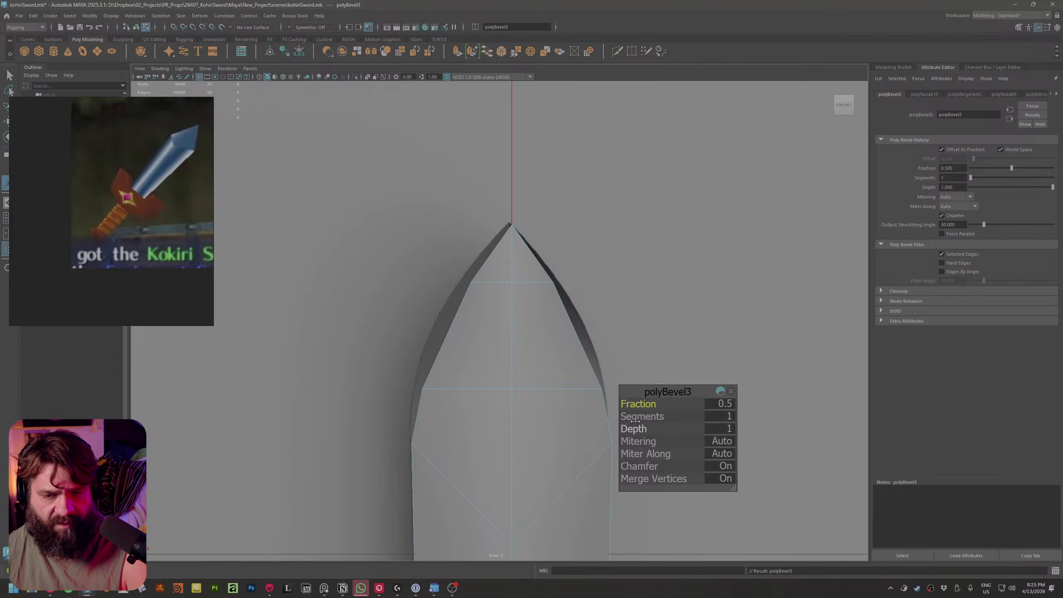
# Set the tip bevel to a fraction of 0.73 with 5 segments, and widen the tip's vertex rows, shoulders included, to curve the outline
pyautogui.moveTo(634, 421)
pyautogui.mouseDown()
pyautogui.moveTo(648, 401)
pyautogui.moveTo(652, 410)
pyautogui.mouseUp()
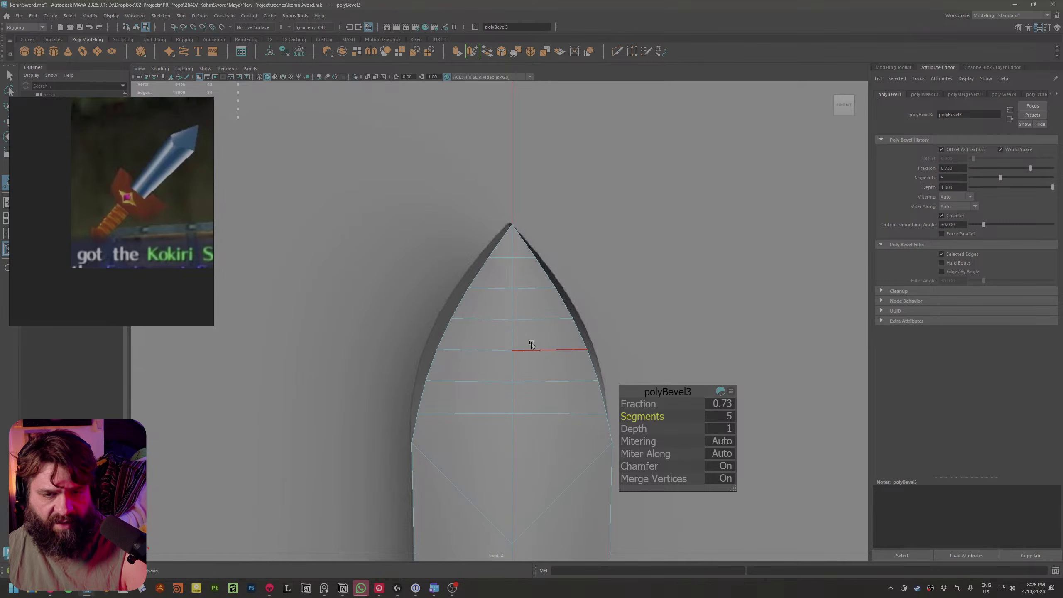
pyautogui.moveTo(531, 344); pyautogui.dragTo(472, 340, button='right')
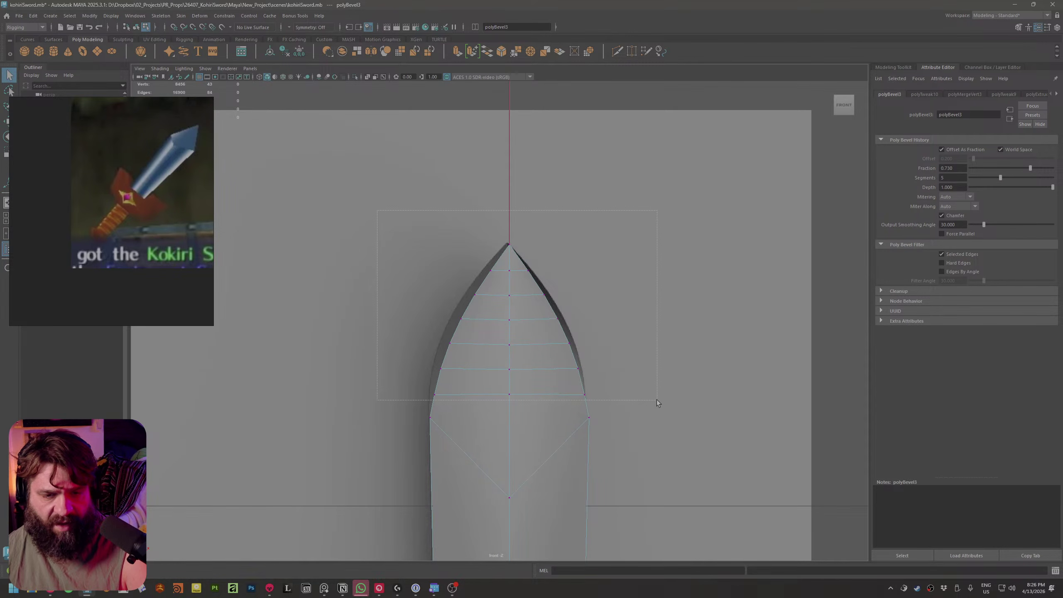
pyautogui.moveTo(656, 399); pyautogui.dragTo(656, 401)
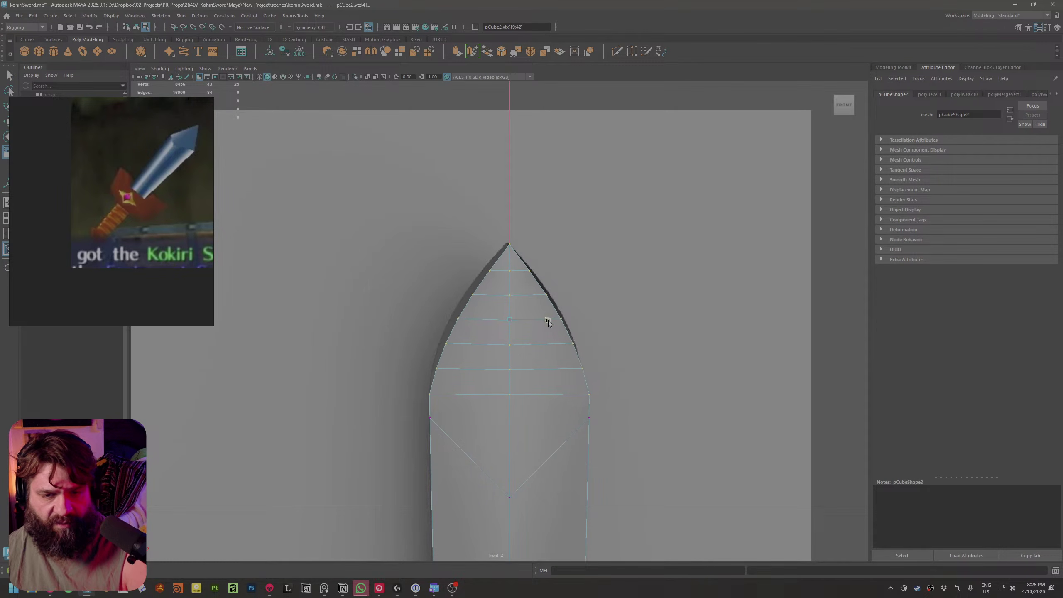
pyautogui.moveTo(548, 320); pyautogui.dragTo(550, 321)
pyautogui.hotkey('ctrl', 'z')
pyautogui.moveTo(367, 235); pyautogui.dragTo(547, 371)
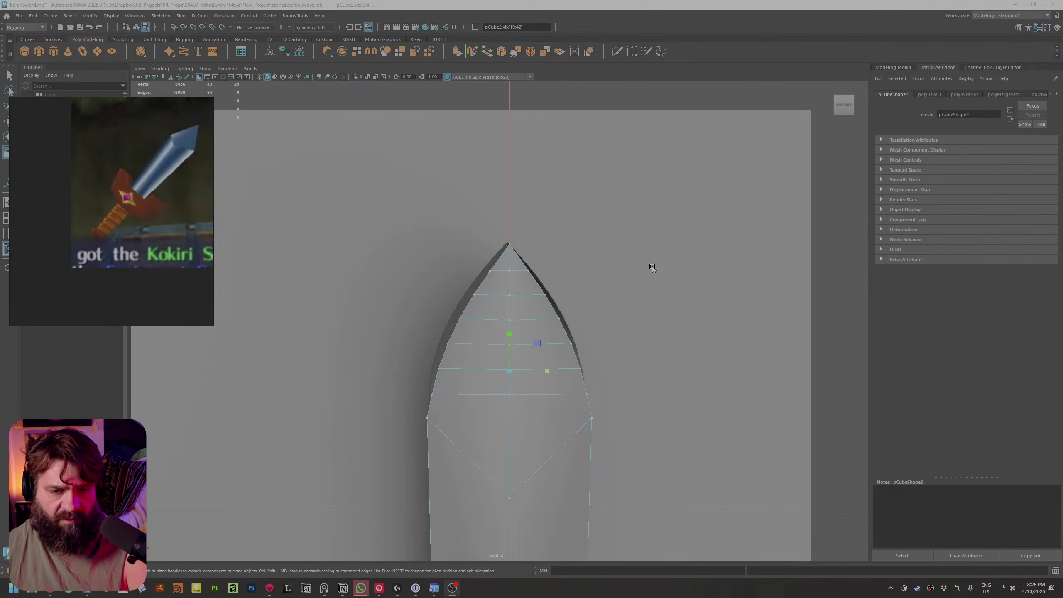
# Return to object mode, clear the selection and create a new polygon cube as the base for the guard
pyautogui.scroll(-5, 589, 353)
pyautogui.scroll(-3, 461, 285)
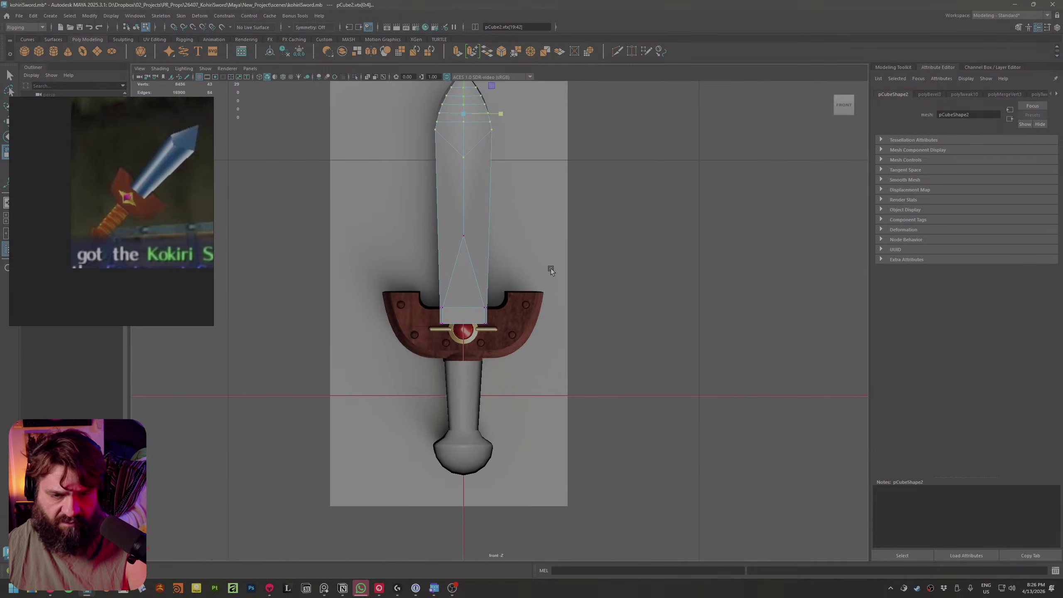
pyautogui.scroll(6, 577, 390)
pyautogui.moveTo(511, 306); pyautogui.dragTo(553, 295, button='right')
pyautogui.click(588, 385)
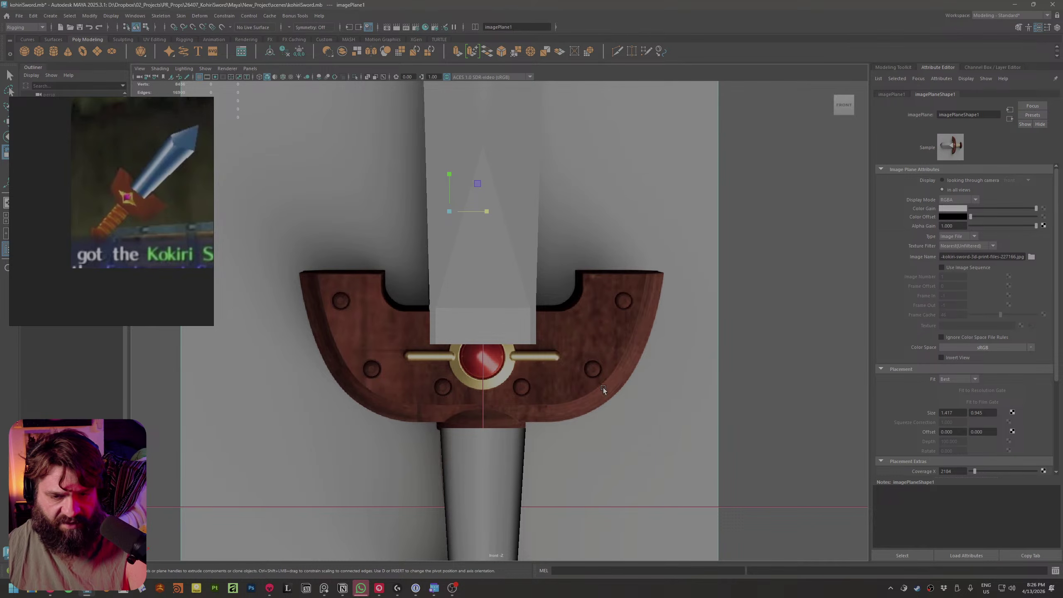
pyautogui.keyDown('alt'); pyautogui.moveTo(720, 387); pyautogui.dragTo(623, 359, button='middle'); pyautogui.keyUp('alt')
pyautogui.scroll(-2, 666, 352)
pyautogui.click(721, 371)
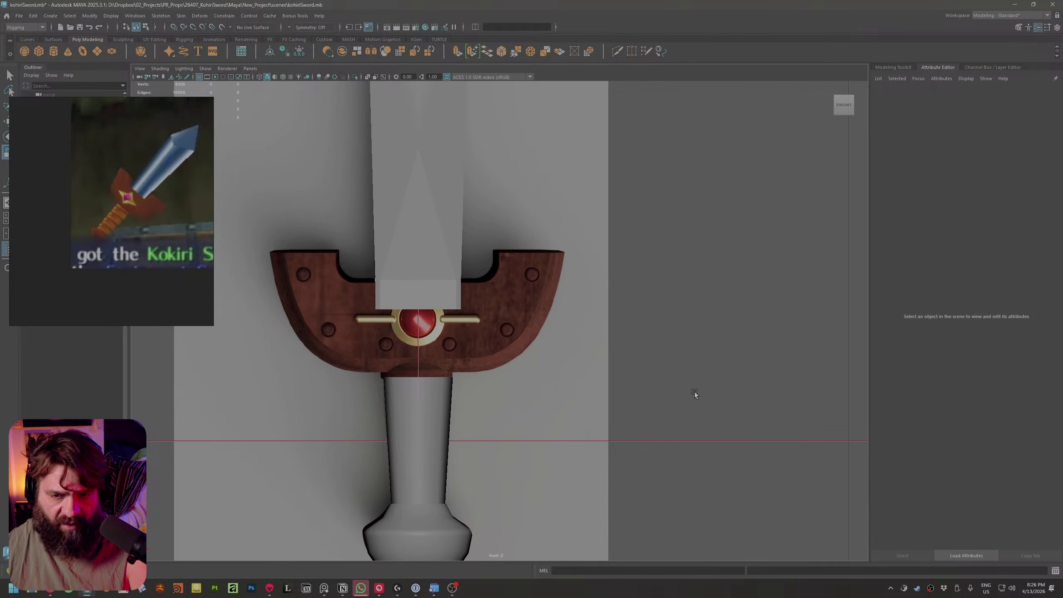
pyautogui.keyDown('shift'); pyautogui.rightClick(682, 356); pyautogui.keyUp('shift')
pyautogui.keyDown('shift'); pyautogui.moveTo(690, 380); pyautogui.dragTo(689, 381, button='right'); pyautogui.keyUp('shift')
# Move the new cube straight up so it sits over the red gem in the reference guard
pyautogui.keyDown('alt'); pyautogui.moveTo(581, 361); pyautogui.dragTo(680, 365, button='middle'); pyautogui.keyUp('alt')
pyautogui.scroll(-1, 543, 402)
pyautogui.moveTo(535, 316); pyautogui.dragTo(537, 316)
pyautogui.hotkey('ctrl', 'z')
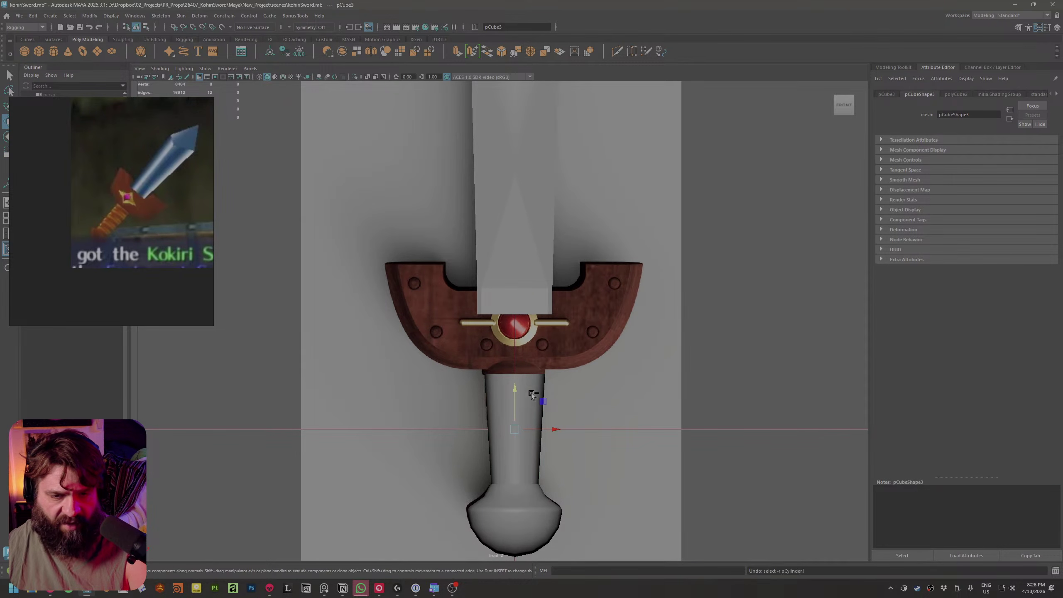
pyautogui.moveTo(519, 403); pyautogui.dragTo(520, 394)
pyautogui.moveTo(549, 296); pyautogui.dragTo(548, 301)
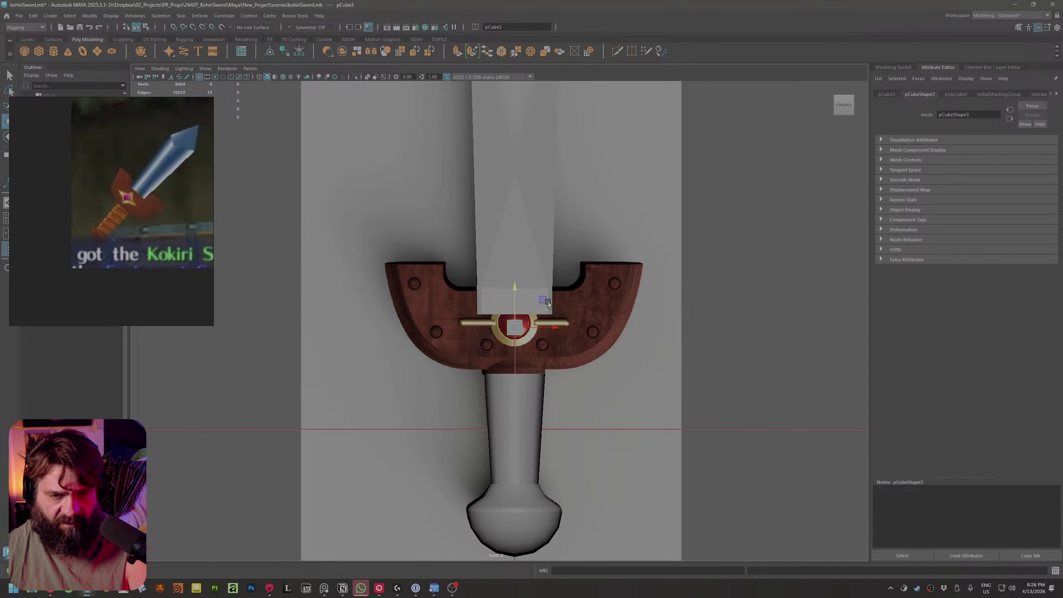
# Scale the cube uniformly until it matches the height of the reference guard's central section
pyautogui.scroll(6, 549, 304)
pyautogui.keyDown('alt'); pyautogui.moveTo(560, 339); pyautogui.dragTo(548, 369, button='middle'); pyautogui.keyUp('alt')
pyautogui.scroll(3, 603, 377)
pyautogui.press('r')
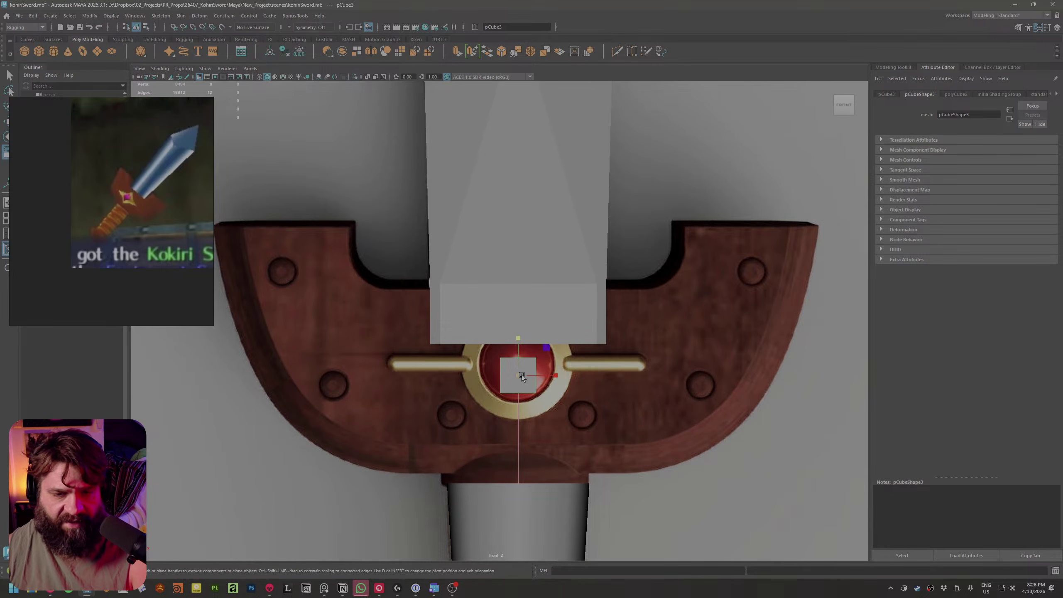
pyautogui.moveTo(521, 375); pyautogui.dragTo(655, 414)
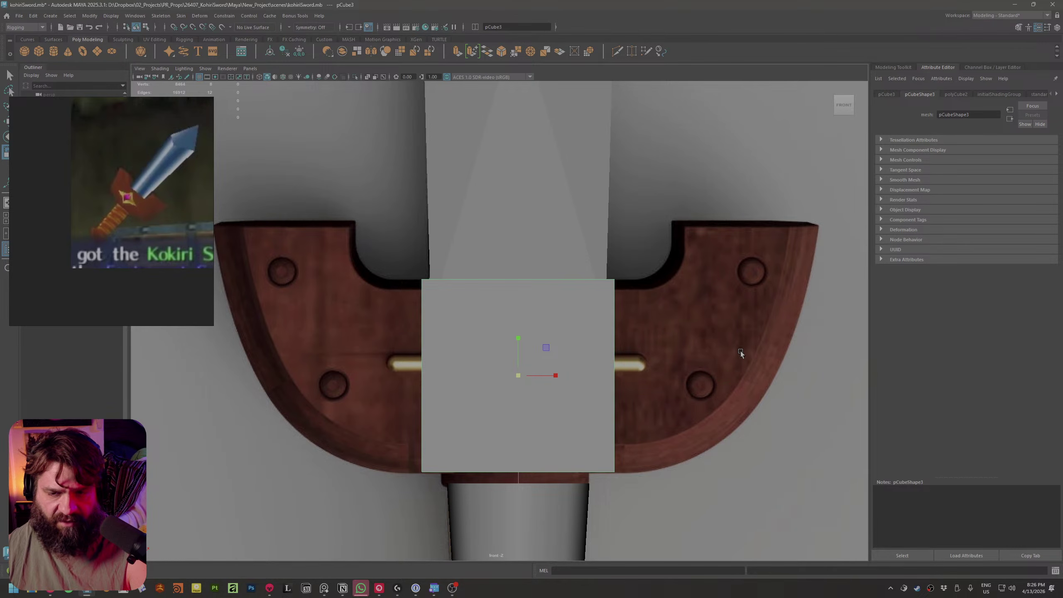
# In the perspective view, extrude the cube's side face outward along X into a long guard arm
pyautogui.press('space')
pyautogui.moveTo(646, 328); pyautogui.dragTo(708, 398)
pyautogui.moveTo(593, 332); pyautogui.dragTo(590, 341, button='right')
pyautogui.keyDown('alt'); pyautogui.moveTo(580, 356); pyautogui.dragTo(838, 426); pyautogui.keyUp('alt')
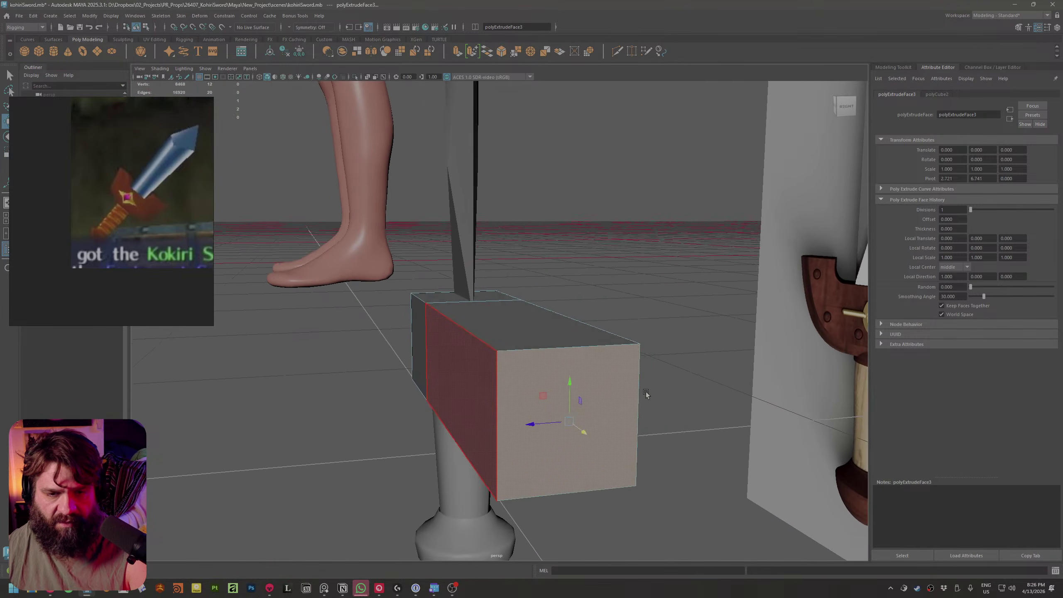
# Scale all of the block's vertices along the Z axis to make the guard thinner front to back
pyautogui.moveTo(585, 326); pyautogui.dragTo(545, 327, button='right')
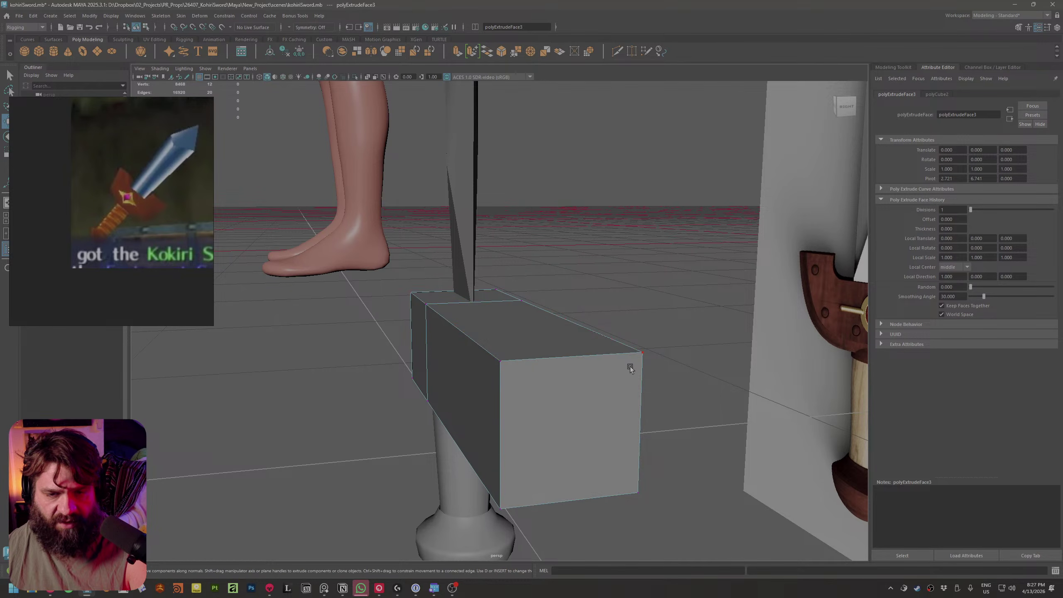
pyautogui.doubleClick(627, 366)
pyautogui.press('r')
pyautogui.moveTo(465, 373); pyautogui.dragTo(623, 395)
# Select the guard arm's four lengthwise edges and set the Connect tool to 20 segments
pyautogui.moveTo(629, 317); pyautogui.dragTo(636, 299, button='right')
pyautogui.click(648, 322)
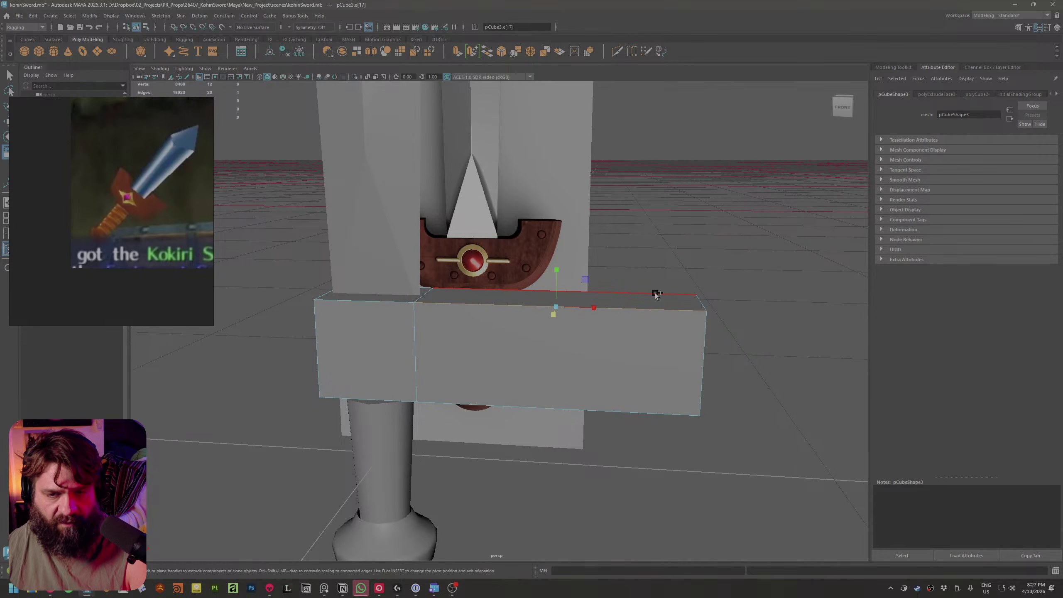
pyautogui.keyDown('shift'); pyautogui.doubleClick(655, 295); pyautogui.keyUp('shift')
pyautogui.keyDown('alt'); pyautogui.moveTo(701, 322); pyautogui.dragTo(682, 316); pyautogui.keyUp('alt')
pyautogui.keyDown('alt'); pyautogui.moveTo(681, 316); pyautogui.dragTo(651, 358, button='middle'); pyautogui.keyUp('alt')
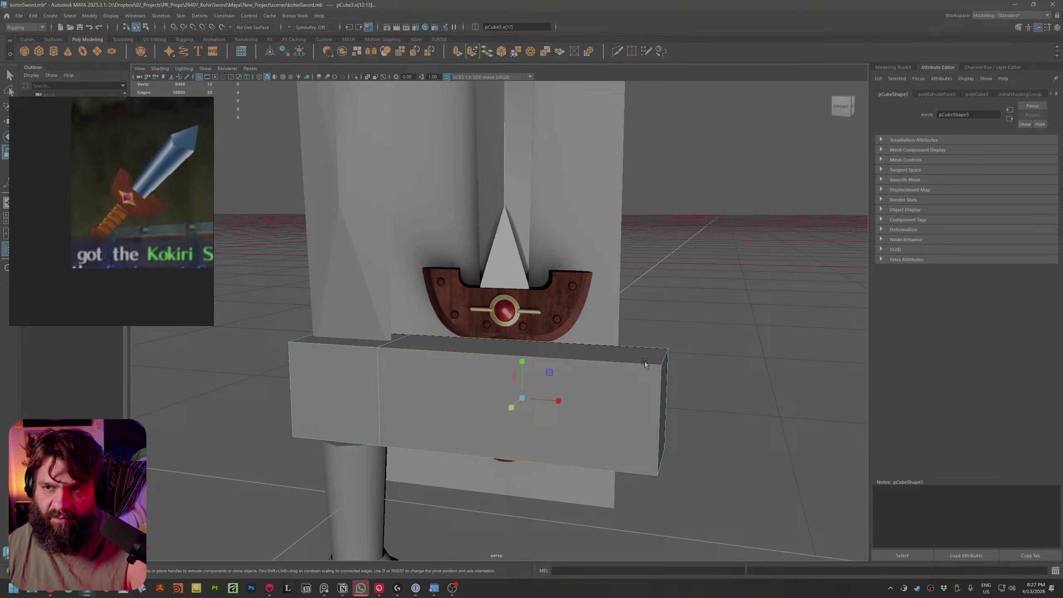
pyautogui.click(1018, 27)
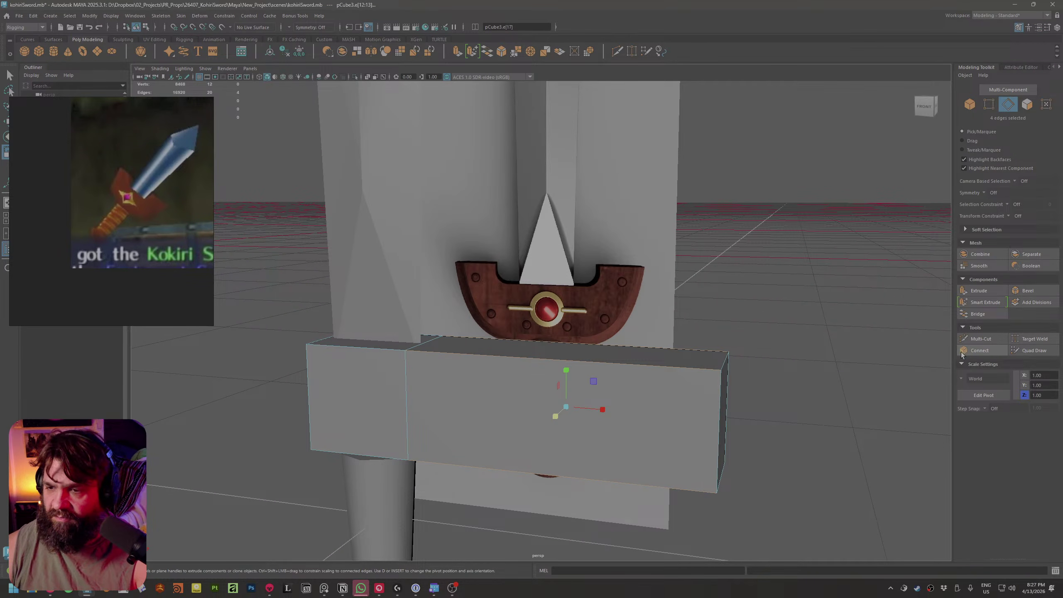
pyautogui.click(993, 354)
pyautogui.moveTo(734, 282); pyautogui.dragTo(1010, 320, button='middle')
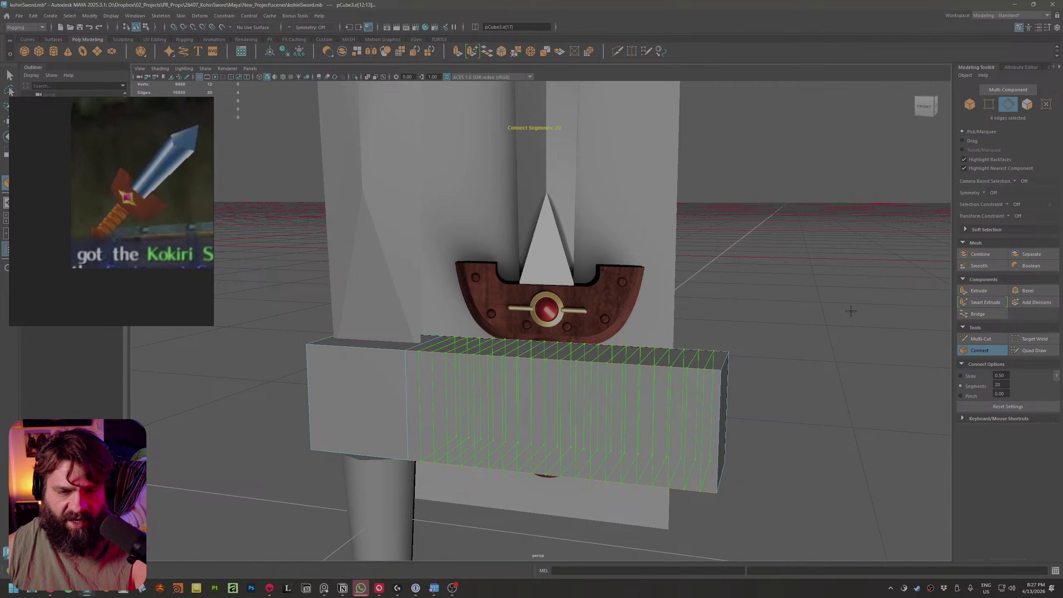
pyautogui.keyDown('alt'); pyautogui.moveTo(851, 310); pyautogui.dragTo(712, 322); pyautogui.keyUp('alt')
pyautogui.moveTo(697, 324); pyautogui.dragTo(835, 314, button='right')
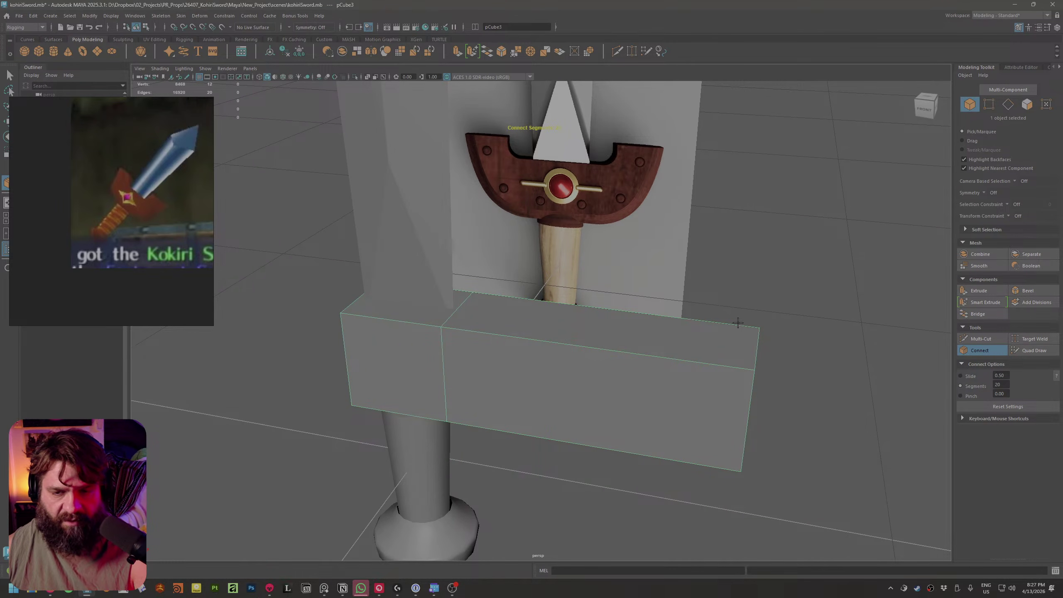
pyautogui.keyDown('alt'); pyautogui.moveTo(738, 323); pyautogui.dragTo(730, 285); pyautogui.keyUp('alt')
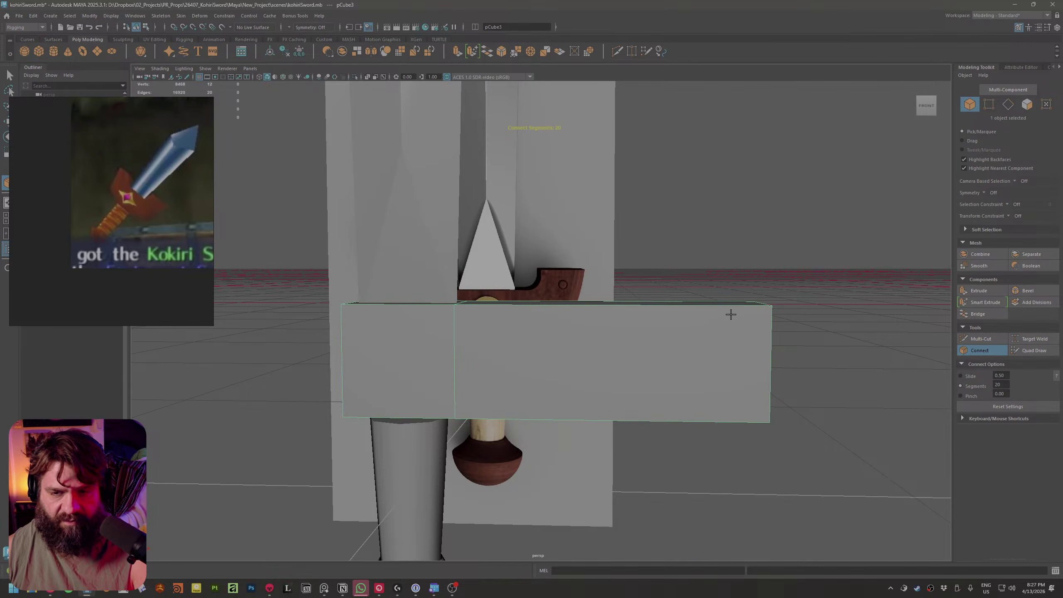
# Reselect the ring of four lengthwise edges on the guard arm and connect them to add 20 evenly spaced edge loops
pyautogui.press('q')
pyautogui.moveTo(690, 314); pyautogui.dragTo(692, 268, button='right')
pyautogui.click(707, 327)
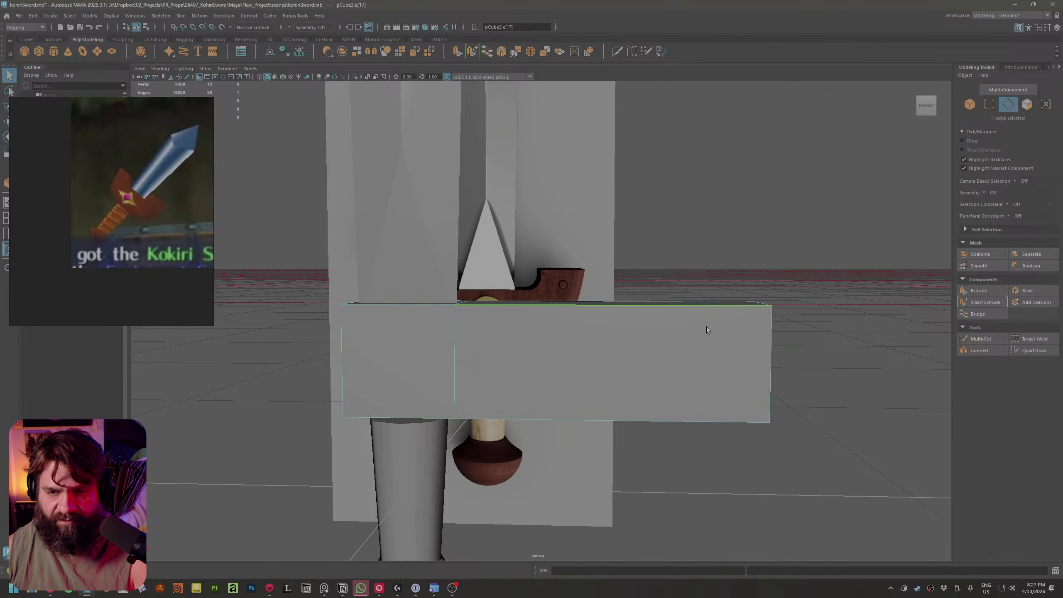
pyautogui.keyDown('shift'); pyautogui.doubleClick(714, 301); pyautogui.keyUp('shift')
pyautogui.keyDown('alt'); pyautogui.moveTo(903, 369); pyautogui.dragTo(921, 360); pyautogui.keyUp('alt')
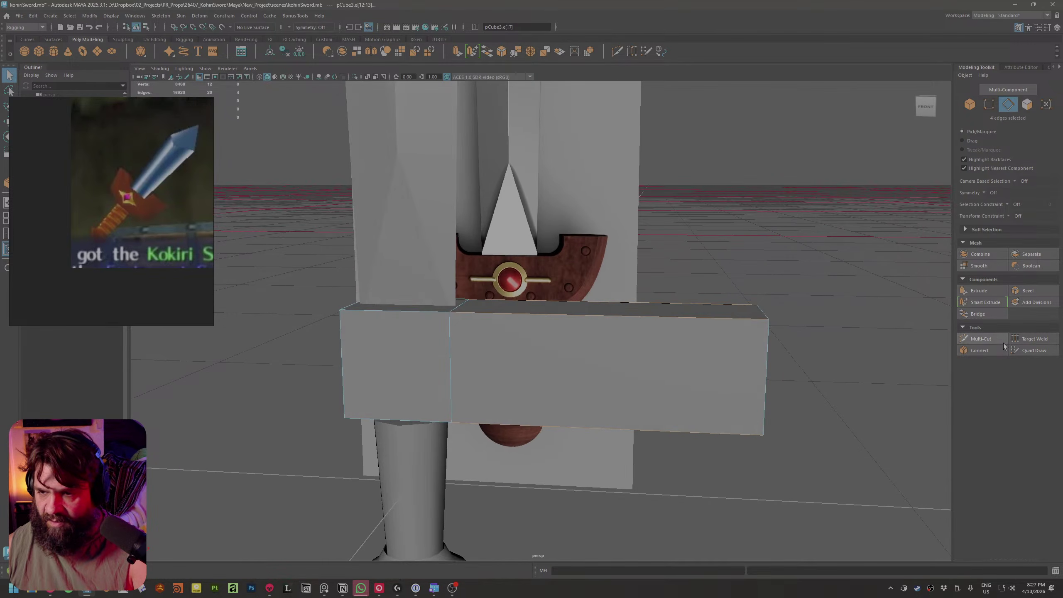
pyautogui.click(979, 350)
pyautogui.press('q')
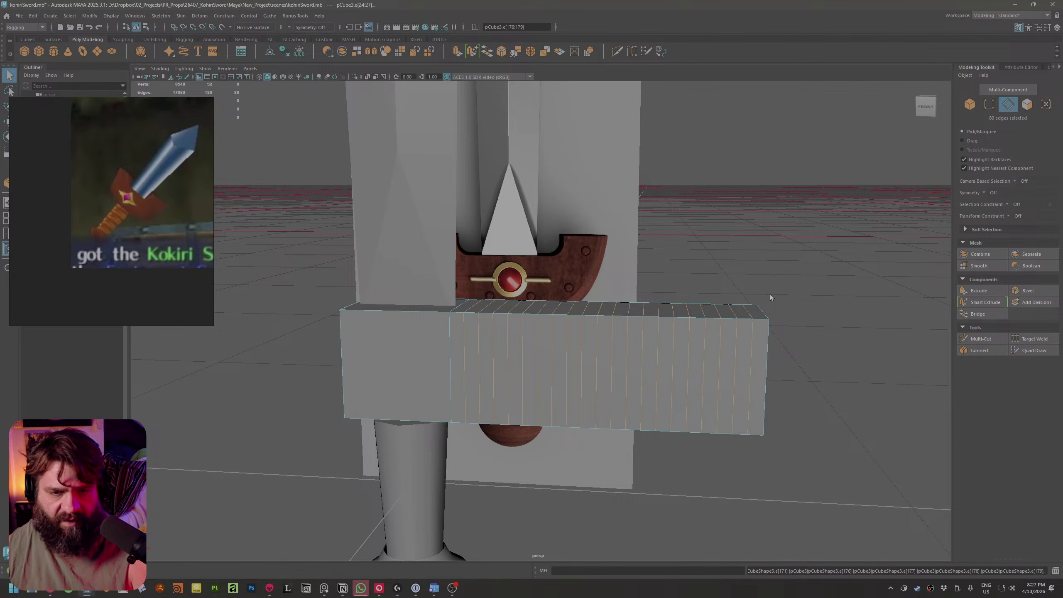
# Add a nonlinear Bend deformer to the whole guard block and rotate its handle to lie along the block's length
pyautogui.keyDown('alt'); pyautogui.moveTo(770, 294); pyautogui.dragTo(741, 302); pyautogui.keyUp('alt')
pyautogui.press('F8')
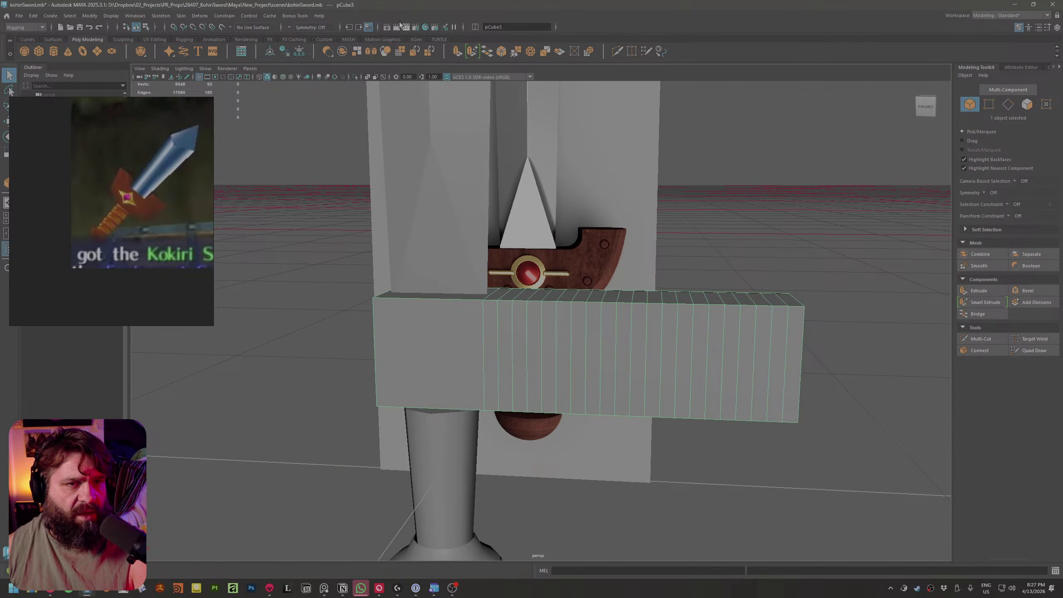
pyautogui.click(199, 16)
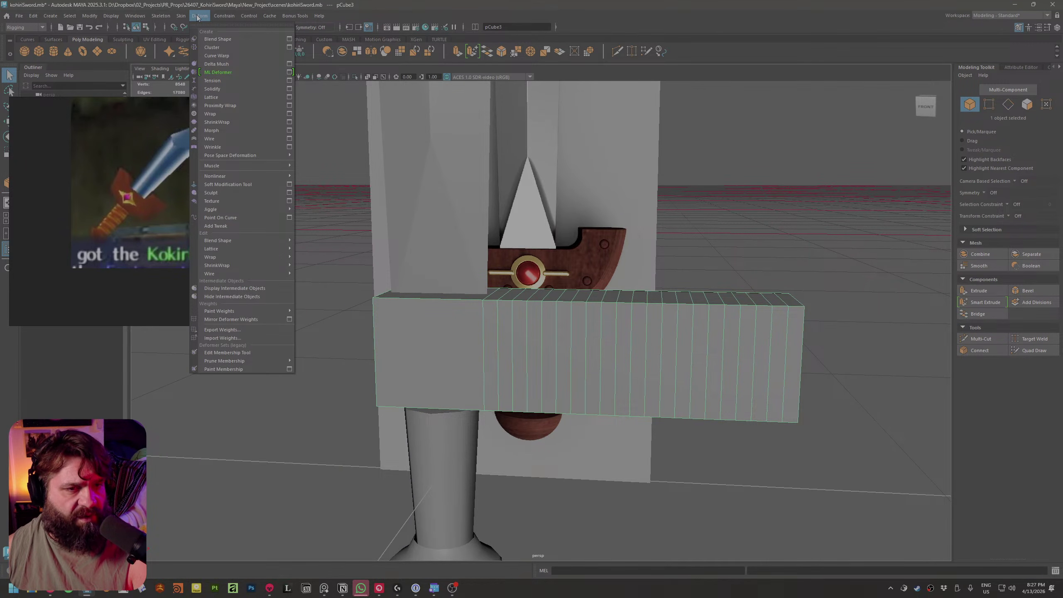
pyautogui.moveTo(224, 177)
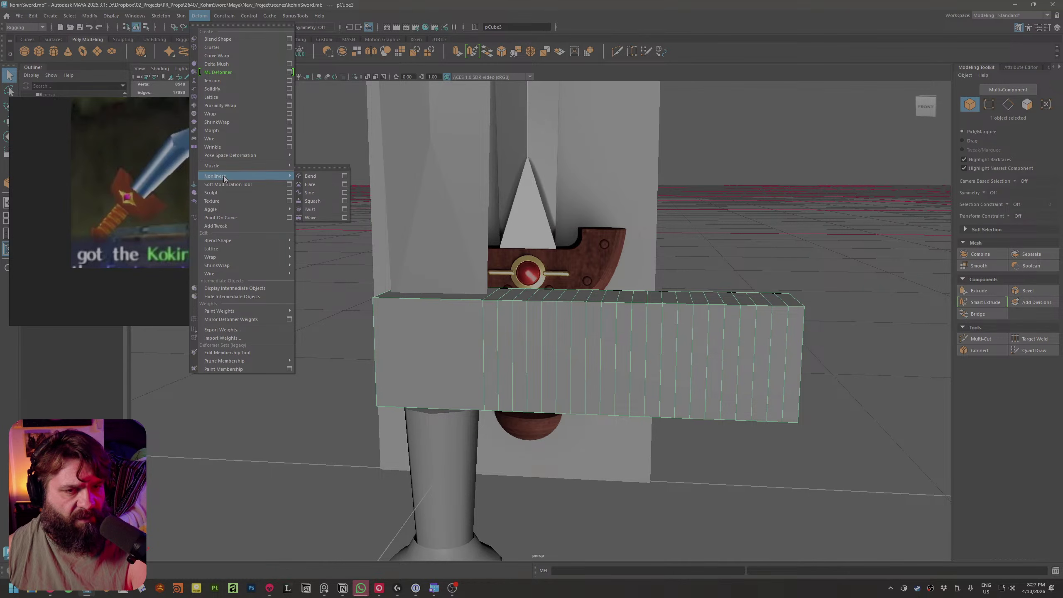
pyautogui.click(323, 179)
pyautogui.keyDown('alt'); pyautogui.moveTo(783, 331); pyautogui.dragTo(683, 295, button='right'); pyautogui.keyUp('alt')
pyautogui.press('e')
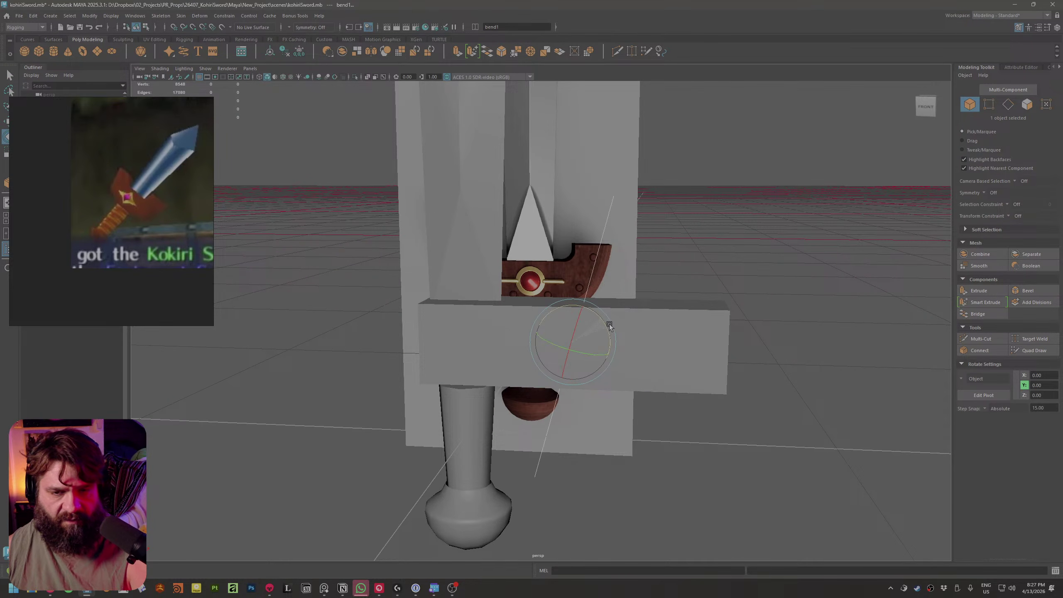
pyautogui.moveTo(600, 318); pyautogui.dragTo(639, 348)
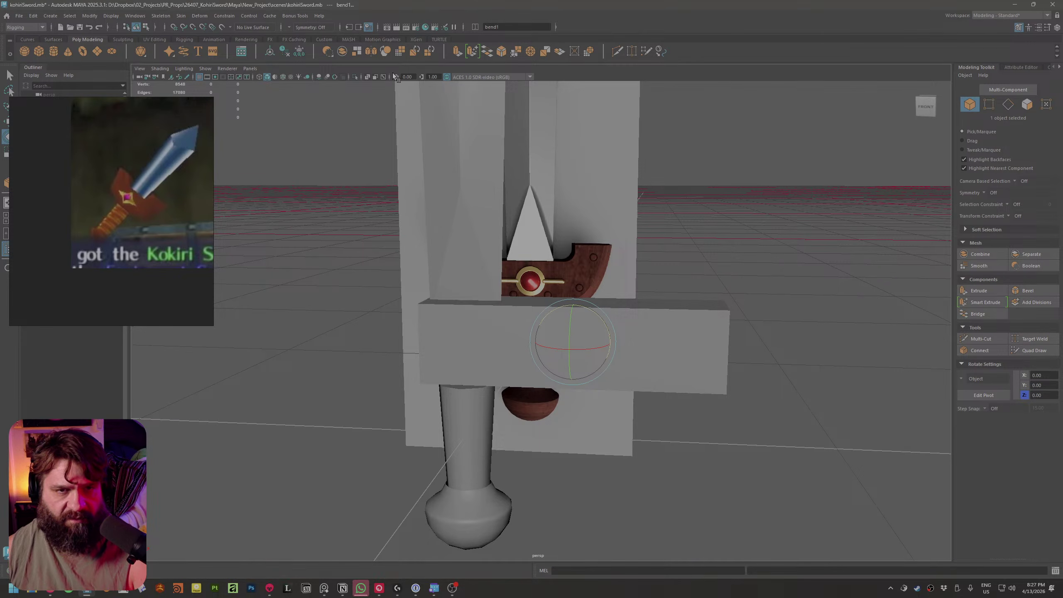
# Display the front view in X-ray shading so the guard reference can be seen through the block
pyautogui.press('space')
pyautogui.moveTo(534, 201); pyautogui.dragTo(754, 299)
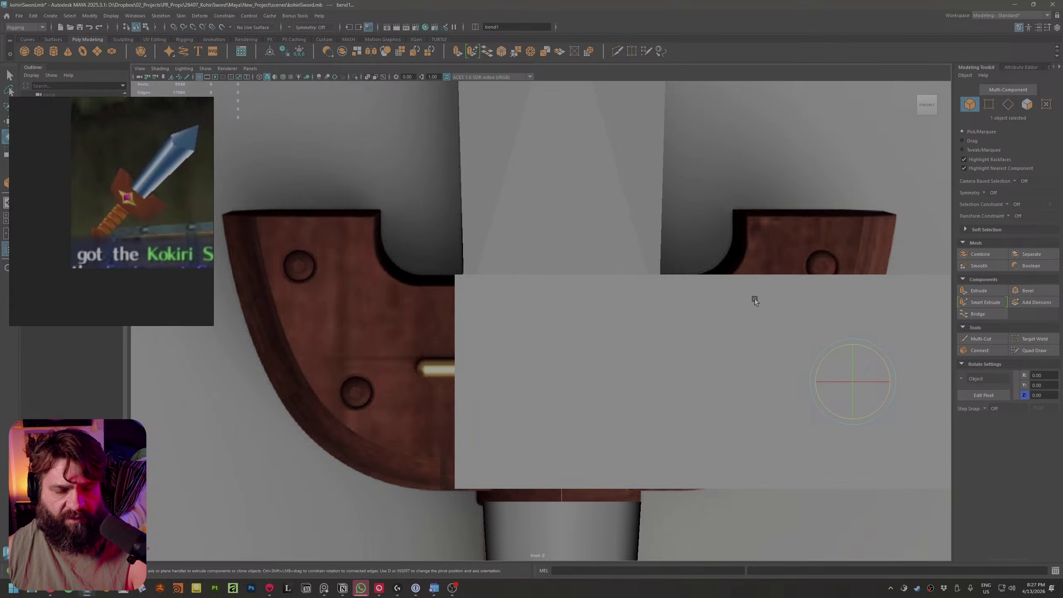
pyautogui.keyDown('alt'); pyautogui.moveTo(754, 300); pyautogui.dragTo(636, 307, button='right'); pyautogui.keyUp('alt')
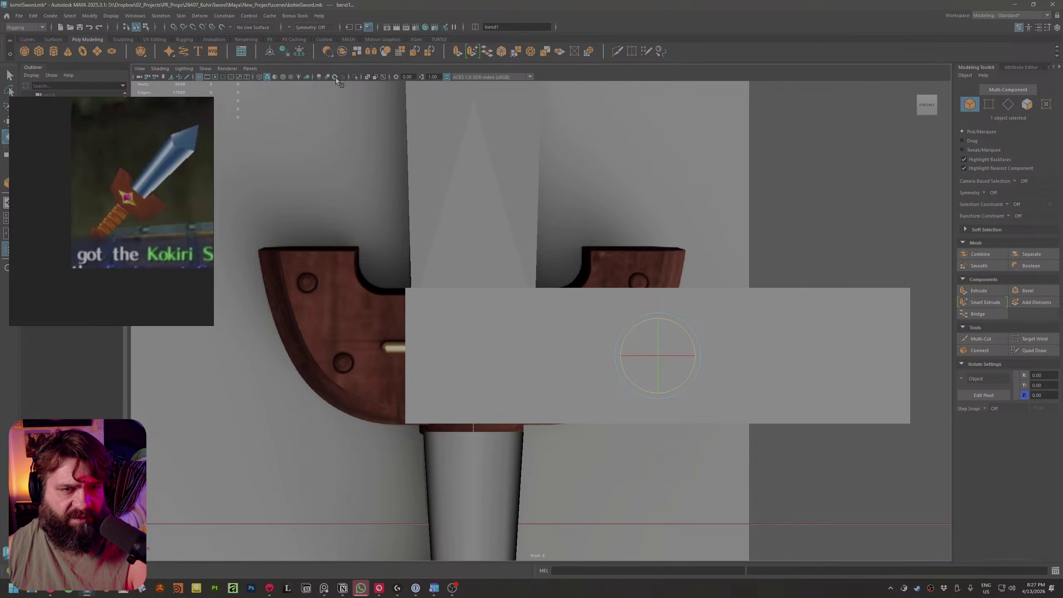
pyautogui.click(368, 77)
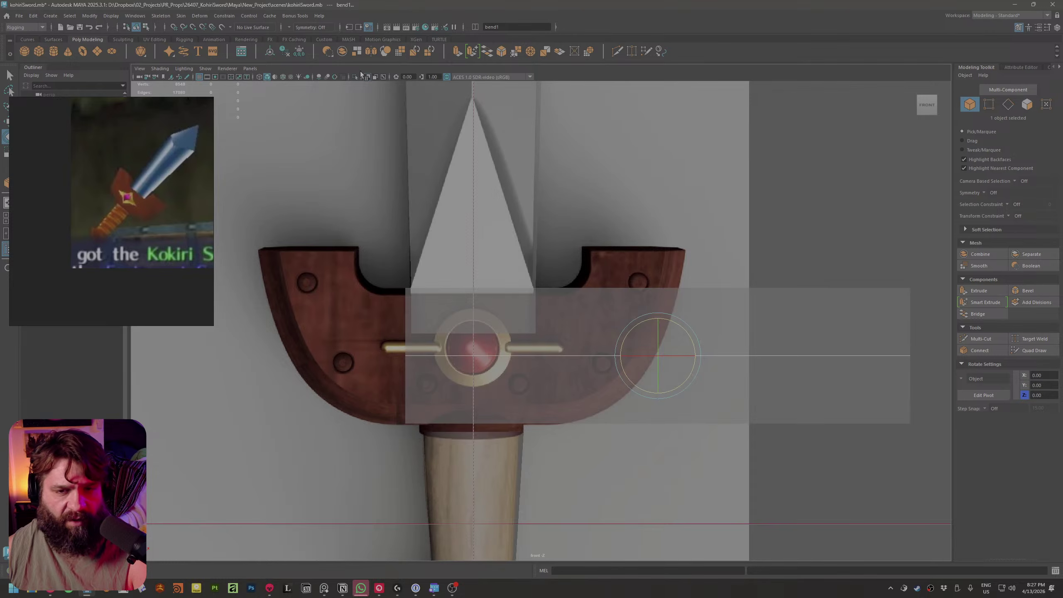
pyautogui.keyDown('alt'); pyautogui.moveTo(615, 240); pyautogui.dragTo(598, 237, button='middle'); pyautogui.keyUp('alt')
# Set the bend's curvature to about -91.8 and move its handle horizontally onto the gem at the guard's centre
pyautogui.hotkey('ctrl', 'a')
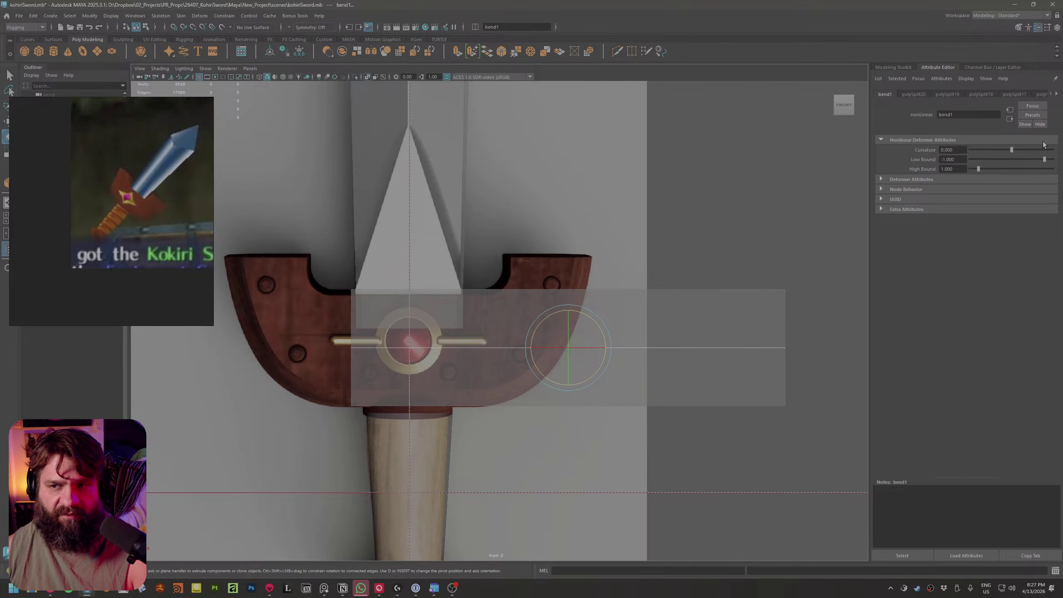
pyautogui.moveTo(1014, 151); pyautogui.dragTo(991, 152)
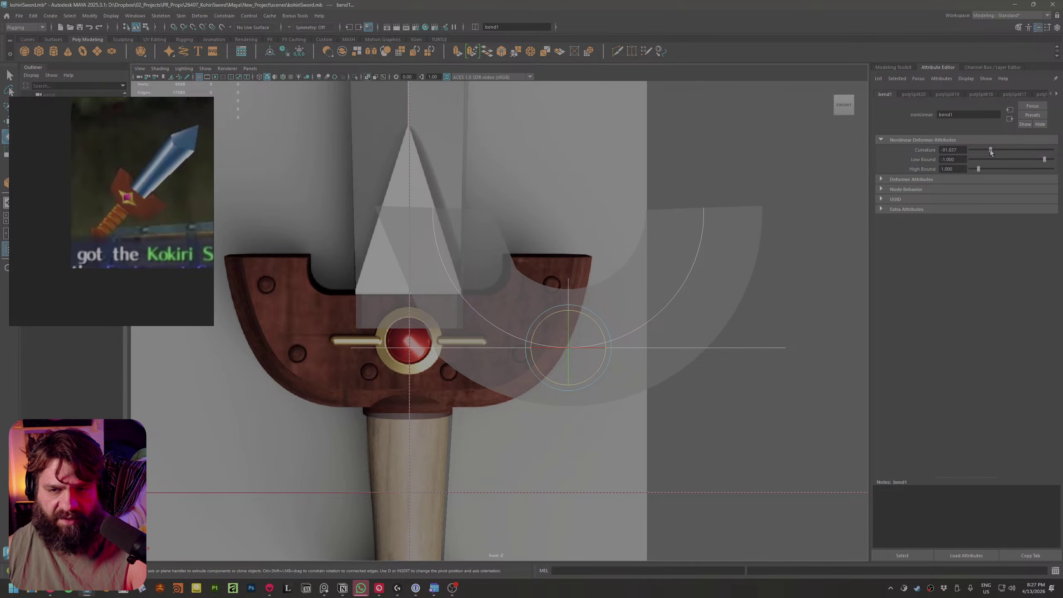
pyautogui.press('w')
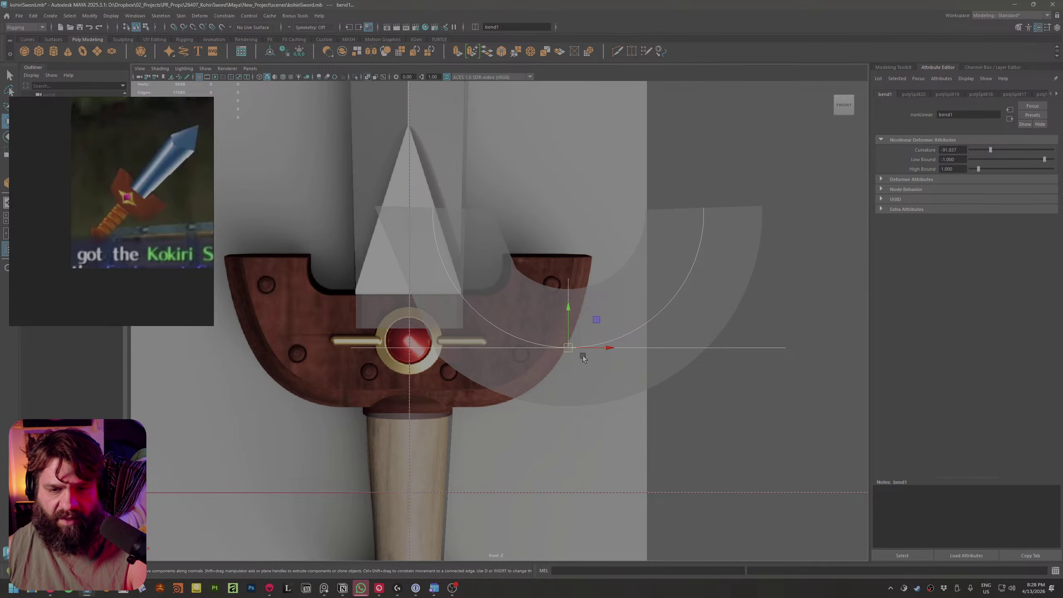
pyautogui.moveTo(605, 350)
pyautogui.mouseDown()
pyautogui.moveTo(401, 335)
pyautogui.moveTo(447, 342)
pyautogui.mouseUp()
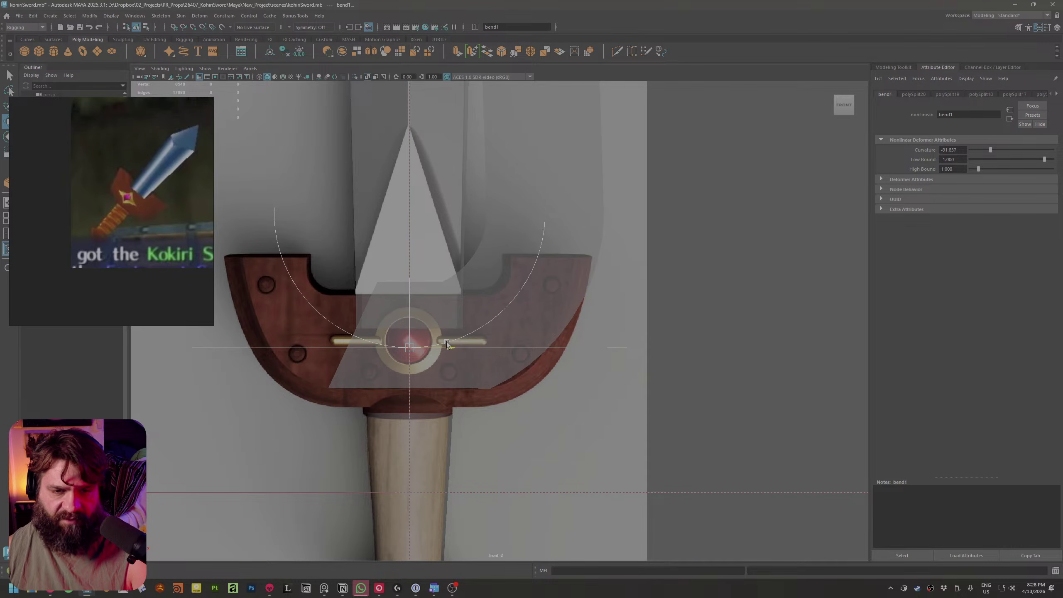
pyautogui.moveTo(409, 337)
pyautogui.mouseDown()
pyautogui.moveTo(409, 363)
pyautogui.moveTo(421, 228)
pyautogui.moveTo(442, 273)
pyautogui.moveTo(447, 321)
pyautogui.mouseUp()
pyautogui.hotkey('ctrl', 'z')
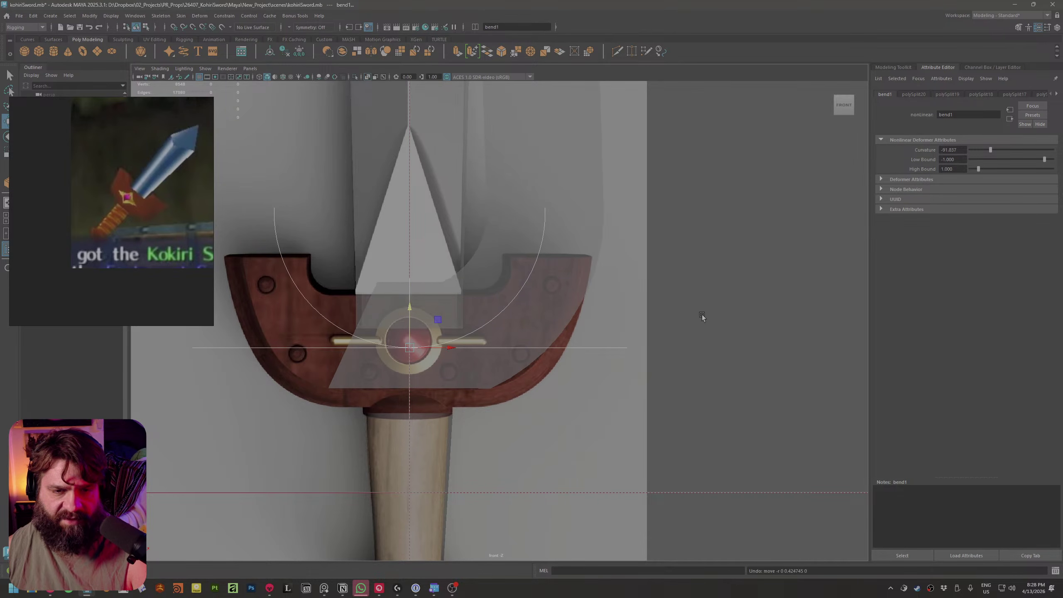
# Scale the bend handle up along its length and set the bend's high bound to about 1.02
pyautogui.press('r')
pyautogui.moveTo(449, 349); pyautogui.dragTo(531, 340)
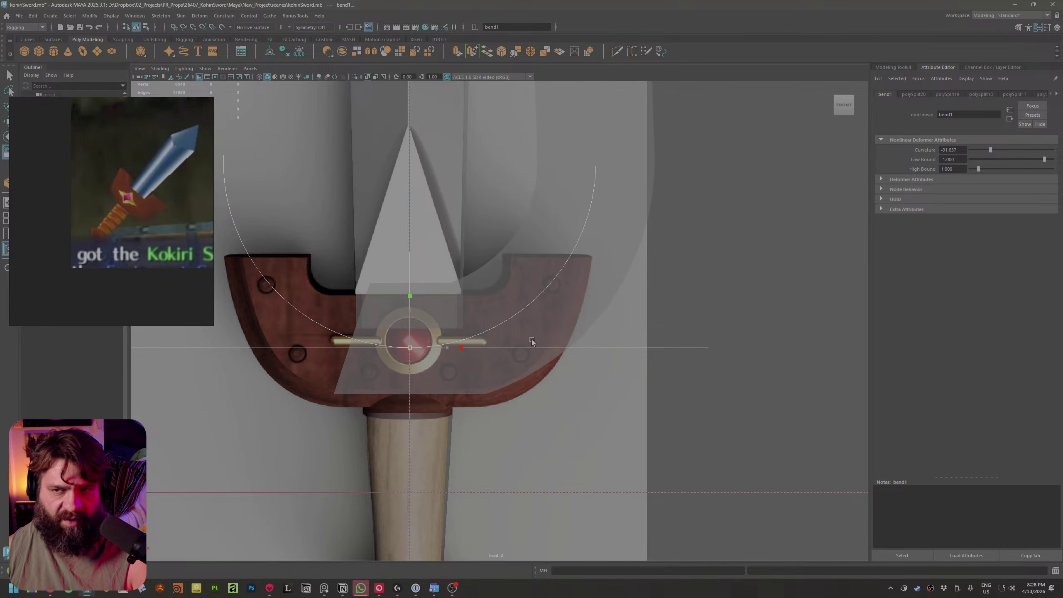
pyautogui.moveTo(979, 171)
pyautogui.mouseDown()
pyautogui.moveTo(965, 173)
pyautogui.moveTo(978, 174)
pyautogui.mouseUp()
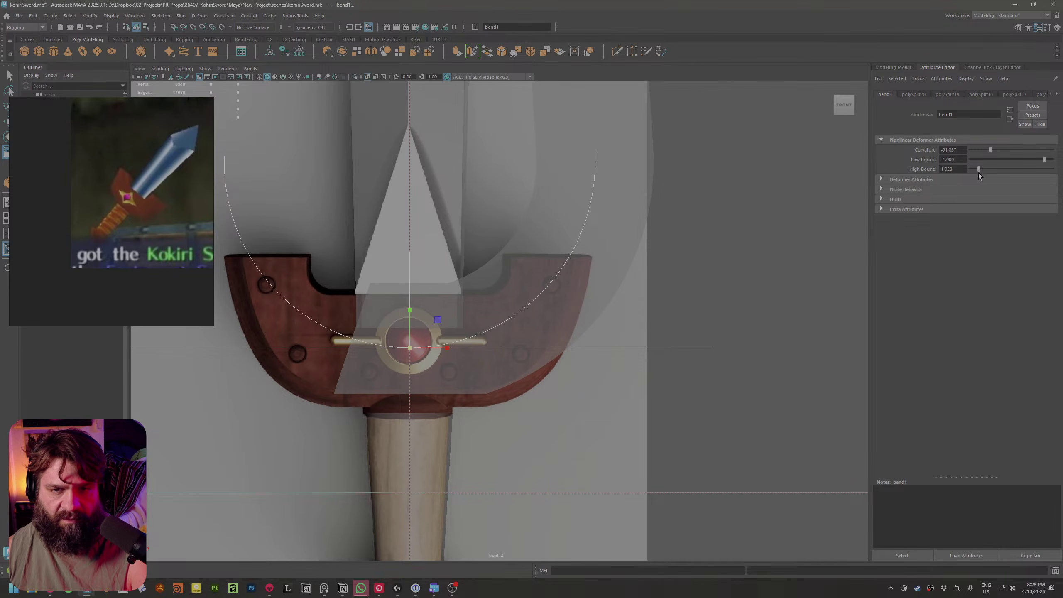
pyautogui.keyDown('alt'); pyautogui.moveTo(679, 227); pyautogui.dragTo(649, 315, button='middle'); pyautogui.keyUp('alt')
pyautogui.keyDown('alt'); pyautogui.moveTo(649, 315); pyautogui.dragTo(715, 289, button='right'); pyautogui.keyUp('alt')
pyautogui.keyDown('alt'); pyautogui.moveTo(715, 290); pyautogui.dragTo(737, 287, button='middle'); pyautogui.keyUp('alt')
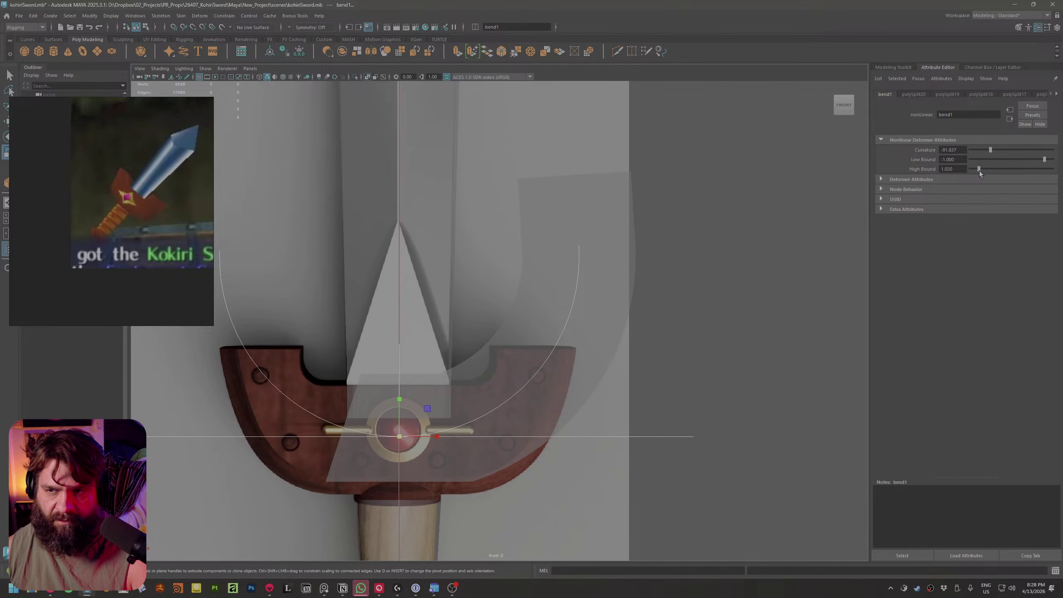
pyautogui.moveTo(980, 171); pyautogui.dragTo(977, 169)
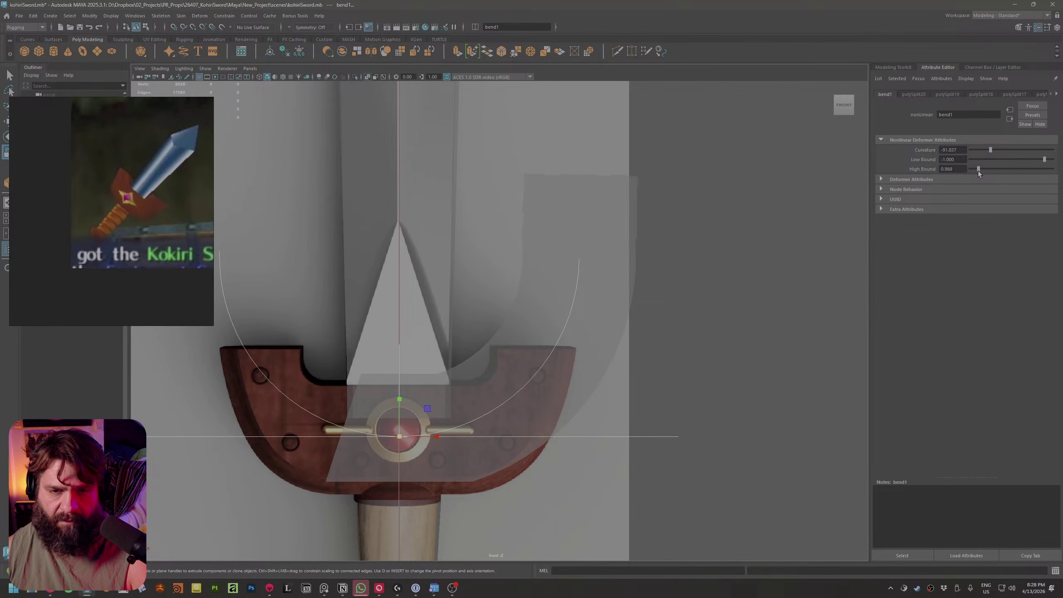
pyautogui.moveTo(978, 171); pyautogui.dragTo(979, 171)
pyautogui.keyDown('alt'); pyautogui.moveTo(692, 263); pyautogui.dragTo(759, 200, button='middle'); pyautogui.keyUp('alt')
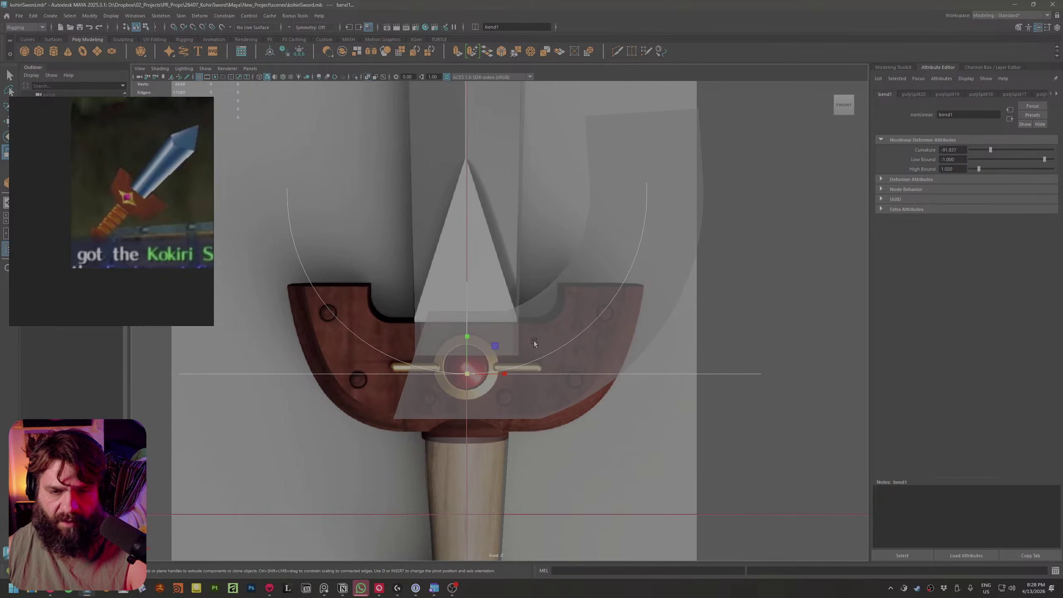
# Raise the bend handle above the guard's gem and select the guard block to inspect its bent shape
pyautogui.moveTo(464, 356); pyautogui.dragTo(478, 278)
pyautogui.keyDown('alt'); pyautogui.moveTo(479, 278); pyautogui.dragTo(465, 319, button='middle'); pyautogui.keyUp('alt')
pyautogui.click(584, 407)
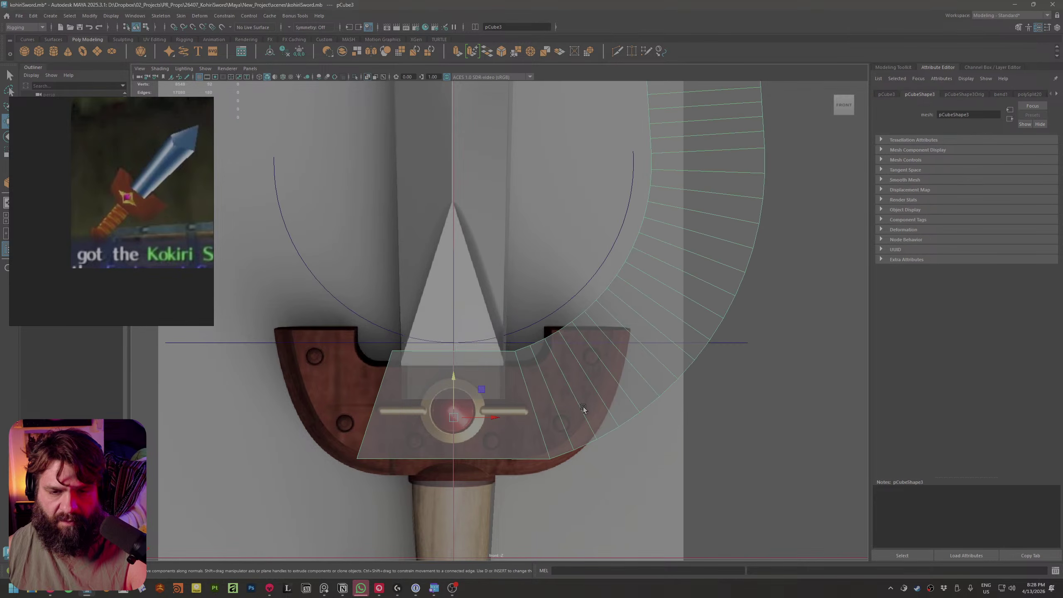
pyautogui.keyDown('alt'); pyautogui.moveTo(625, 359); pyautogui.dragTo(713, 282, button='middle'); pyautogui.keyUp('alt')
pyautogui.keyDown('alt'); pyautogui.moveTo(678, 324); pyautogui.dragTo(668, 374, button='middle'); pyautogui.keyUp('alt')
pyautogui.keyDown('alt'); pyautogui.moveTo(668, 374); pyautogui.dragTo(709, 417, button='right'); pyautogui.keyUp('alt')
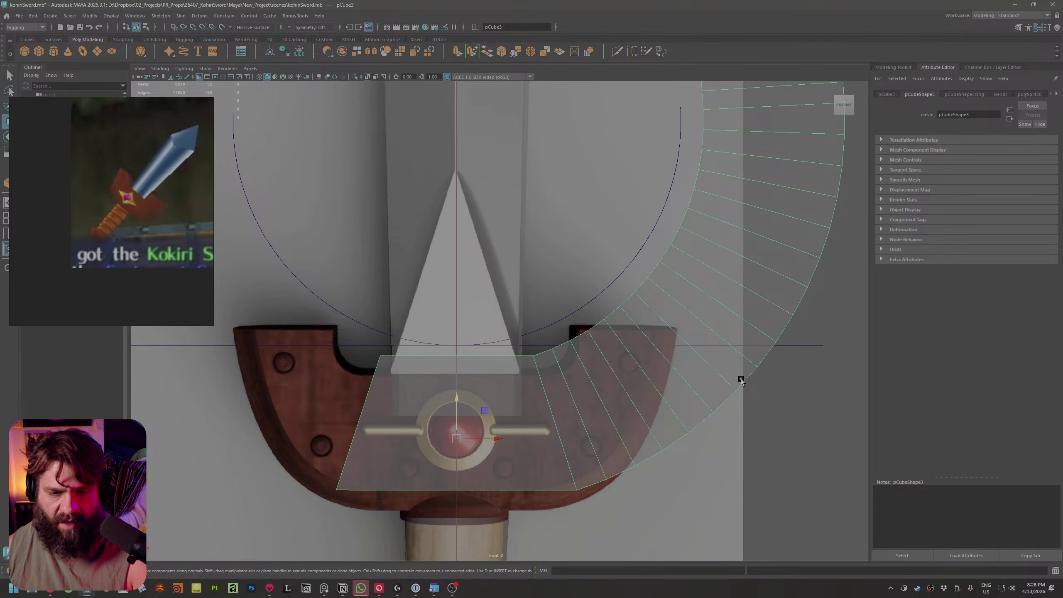
# Undo the bend deformer and the 20 added edge loops to return to the plain extruded guard block
pyautogui.hotkey('ctrl', 'z')
pyautogui.hotkey('ctrl', 'z')
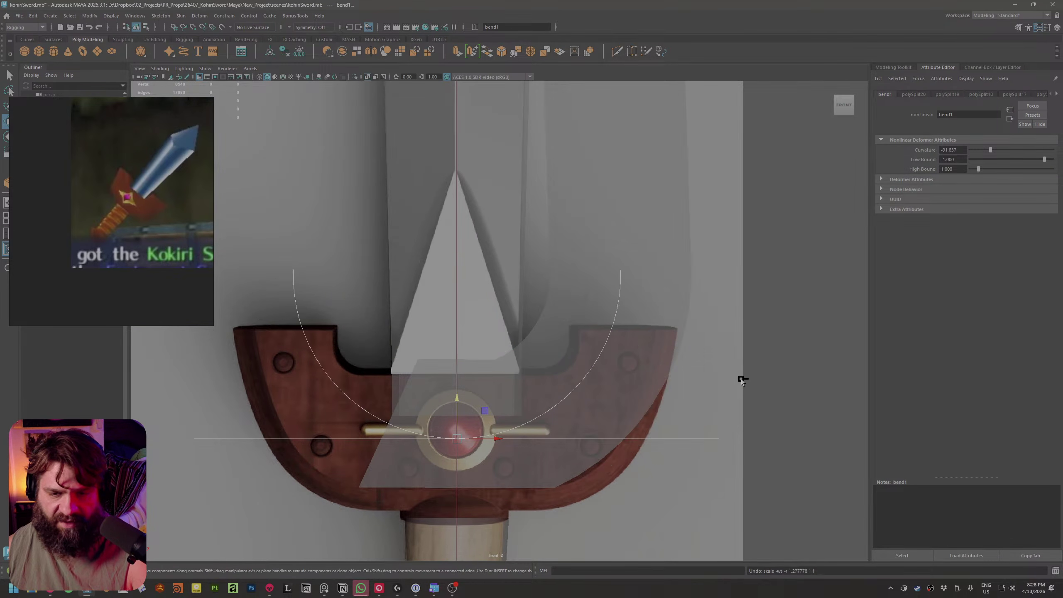
pyautogui.hotkey('ctrl', 'z')
pyautogui.hotkey('ctrl', 'z')
pyautogui.hotkey('ctrl', 'z')
pyautogui.hotkey('ctrl', 'z')
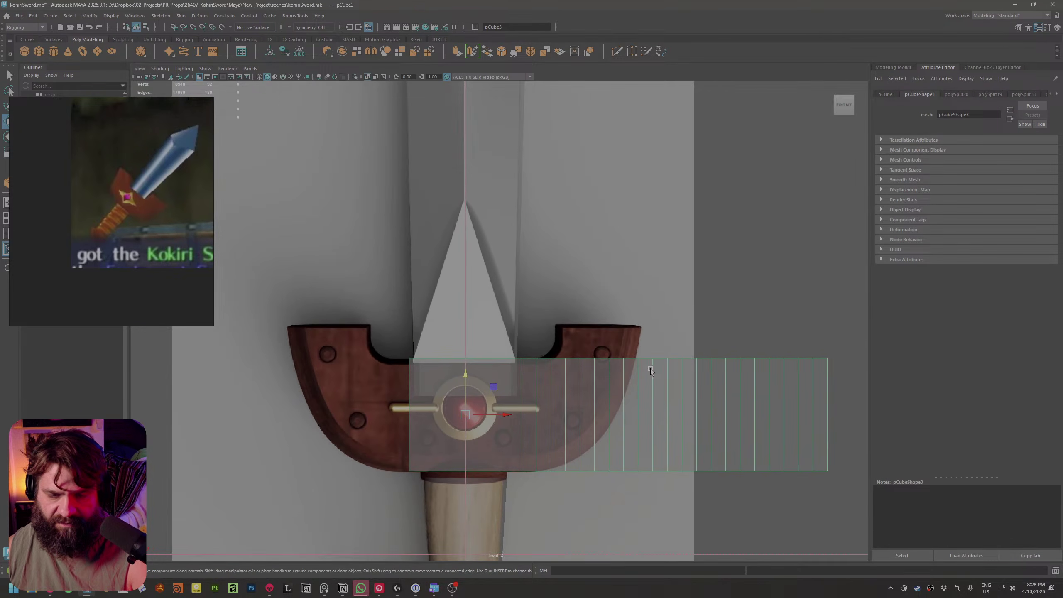
pyautogui.hotkey('ctrl', 'z')
pyautogui.hotkey('ctrl', 'z')
pyautogui.hotkey('ctrl', 'z')
pyautogui.hotkey('ctrl', 'z')
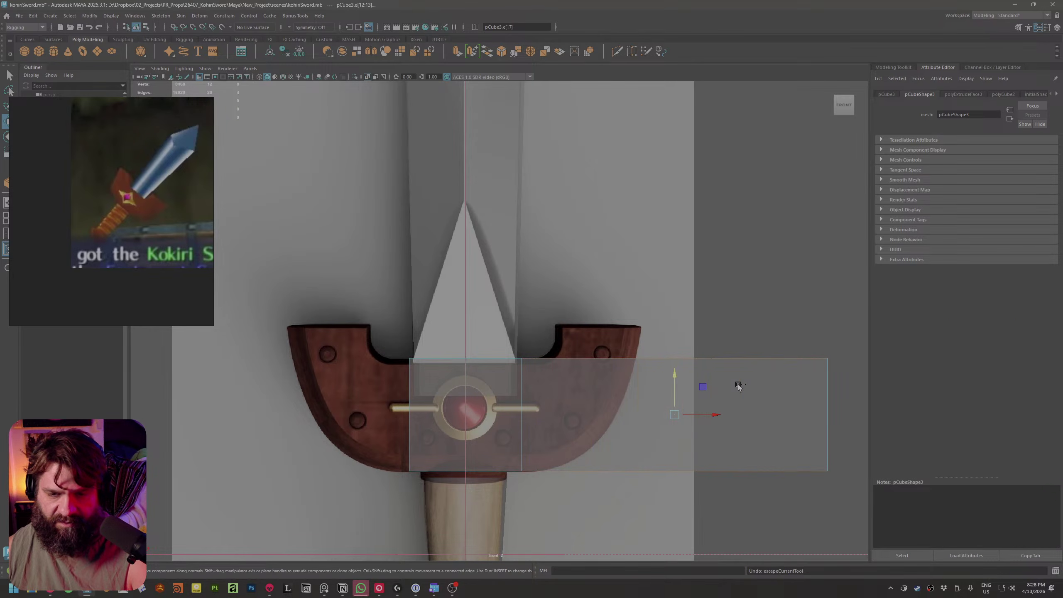
# Rotate the vertices at the guard arm's far end to horizontal and move them onto the reference arm's upper edge
pyautogui.moveTo(731, 340); pyautogui.dragTo(690, 340, button='right')
pyautogui.moveTo(752, 331); pyautogui.dragTo(820, 469)
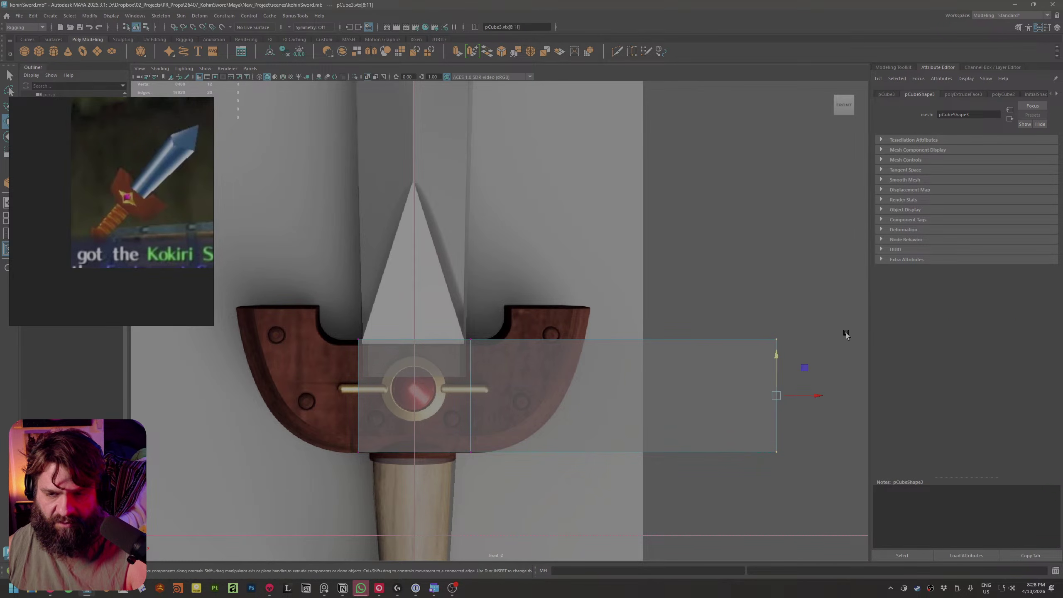
pyautogui.press('e')
pyautogui.moveTo(801, 373); pyautogui.dragTo(679, 290)
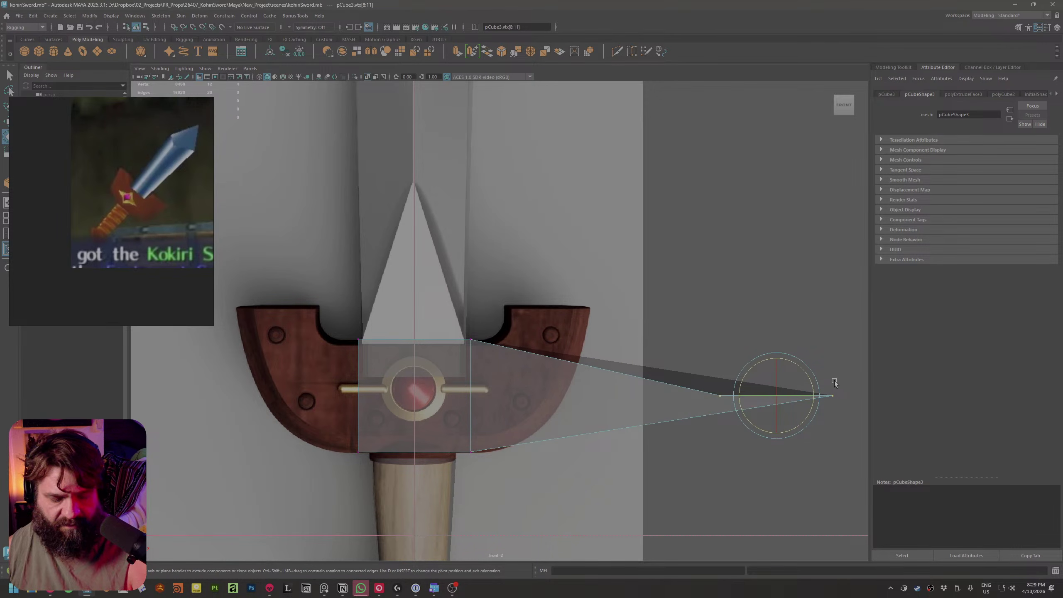
pyautogui.press('w')
pyautogui.moveTo(797, 368); pyautogui.dragTo(570, 295)
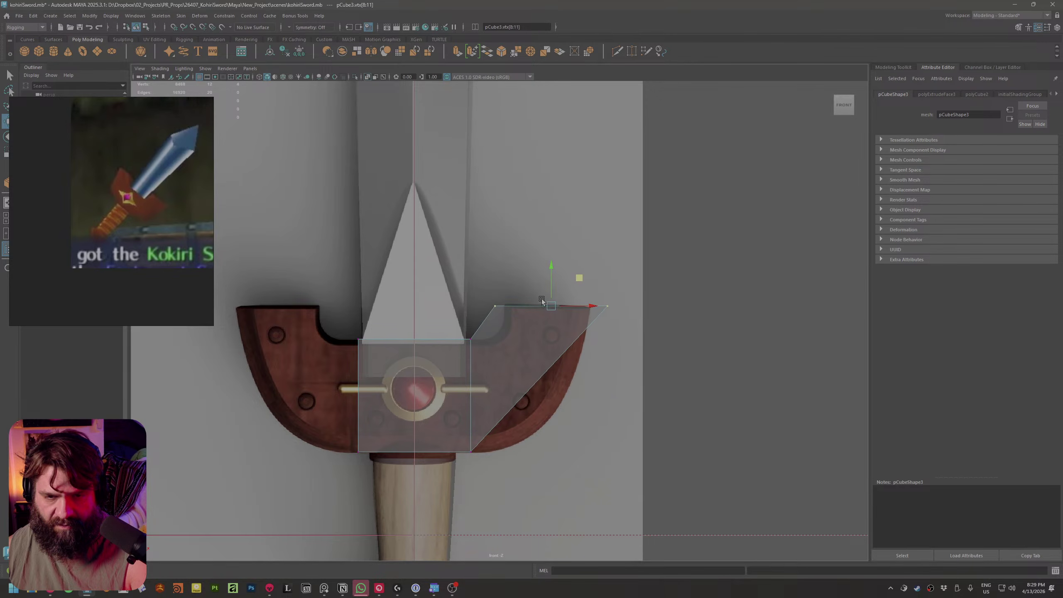
# Scale the arm's end vertices narrower and shift them horizontally so the outer corner meets the reference's tip
pyautogui.keyDown('alt'); pyautogui.moveTo(570, 295); pyautogui.dragTo(731, 398, button='right'); pyautogui.keyUp('alt')
pyautogui.press('r')
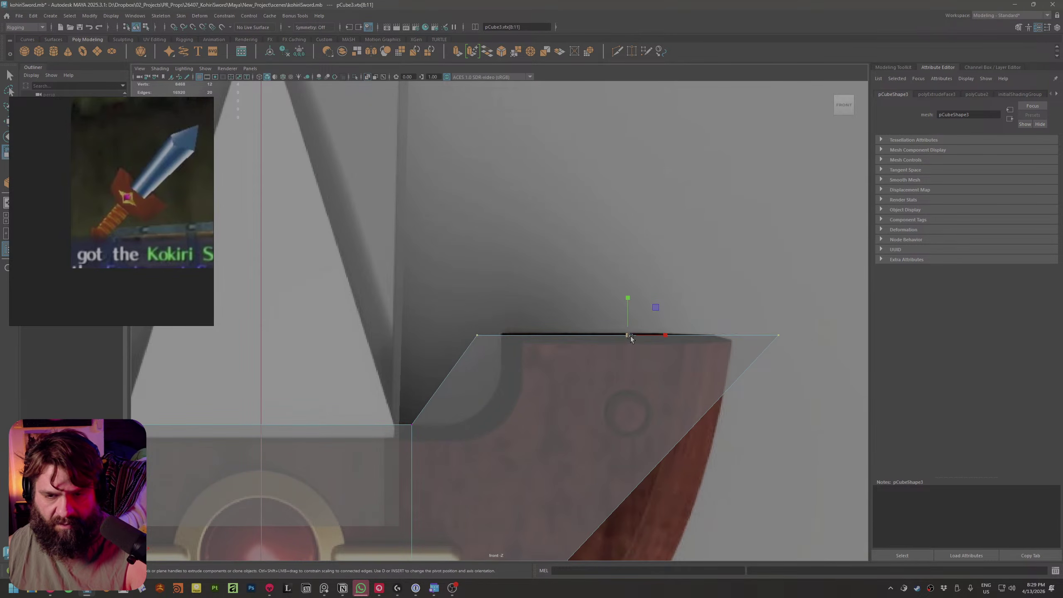
pyautogui.moveTo(631, 336); pyautogui.dragTo(670, 333)
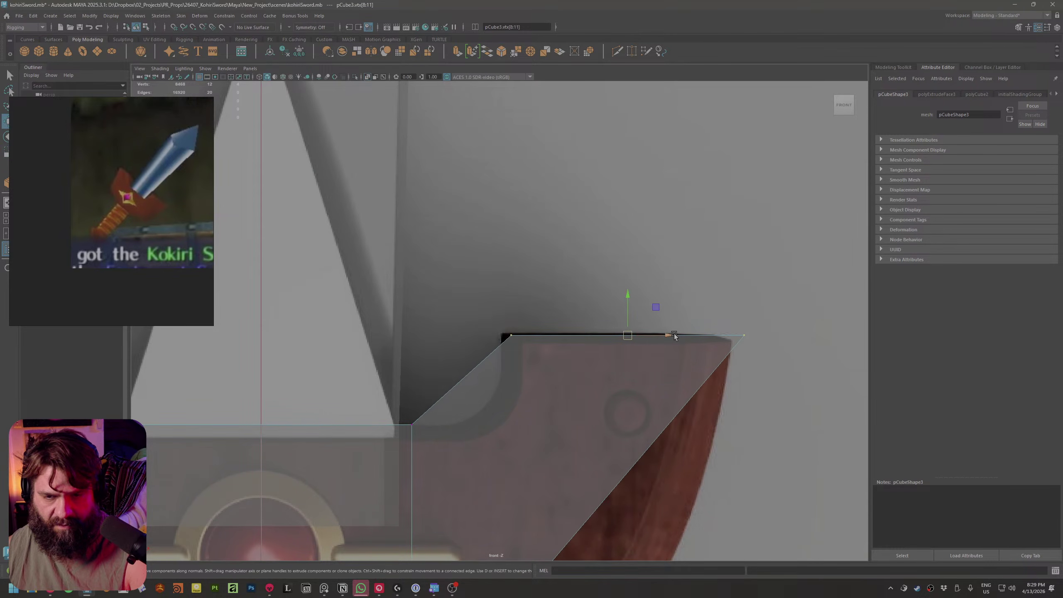
pyautogui.press('w')
pyautogui.scroll(-5, 662, 354)
pyautogui.scroll(2, 629, 306)
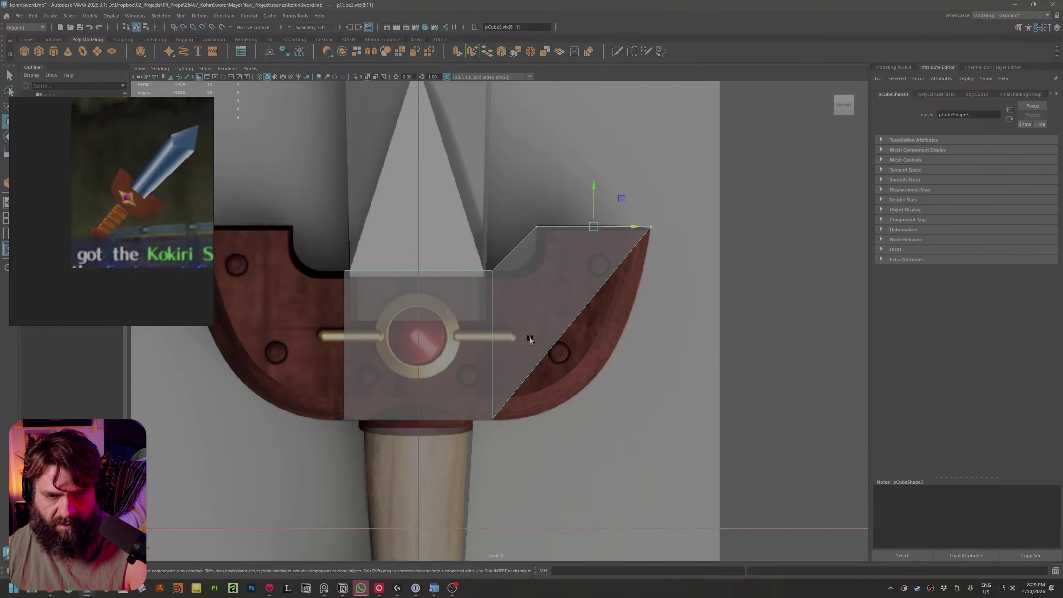
# Move the vertices where the arm joins the centre block slightly inward toward the gem
pyautogui.moveTo(321, 240); pyautogui.dragTo(580, 454)
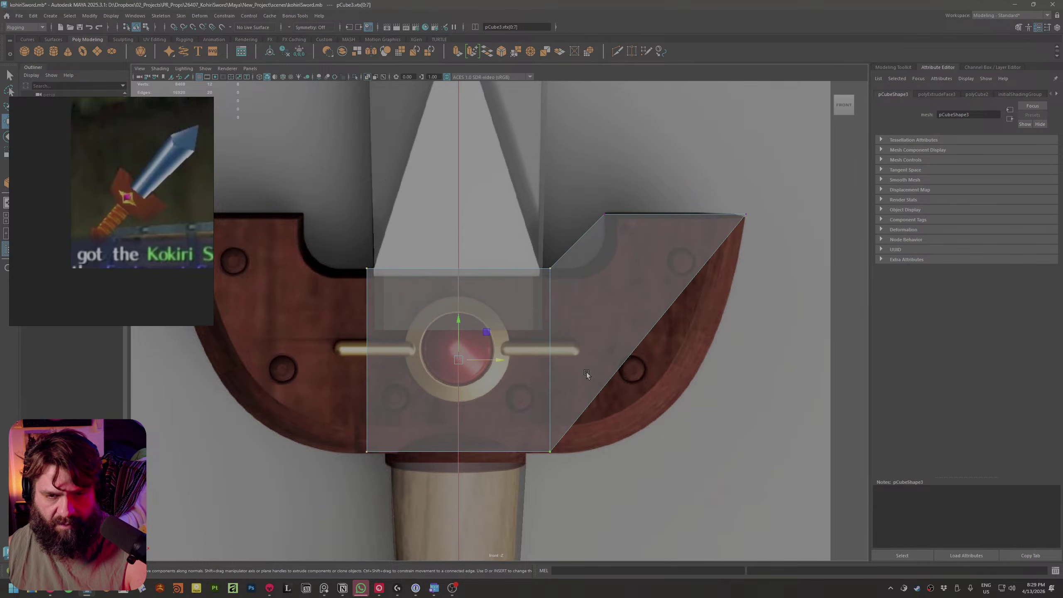
pyautogui.press('r')
pyautogui.moveTo(458, 360); pyautogui.dragTo(462, 363)
pyautogui.moveTo(523, 249); pyautogui.dragTo(610, 473)
pyautogui.press('w')
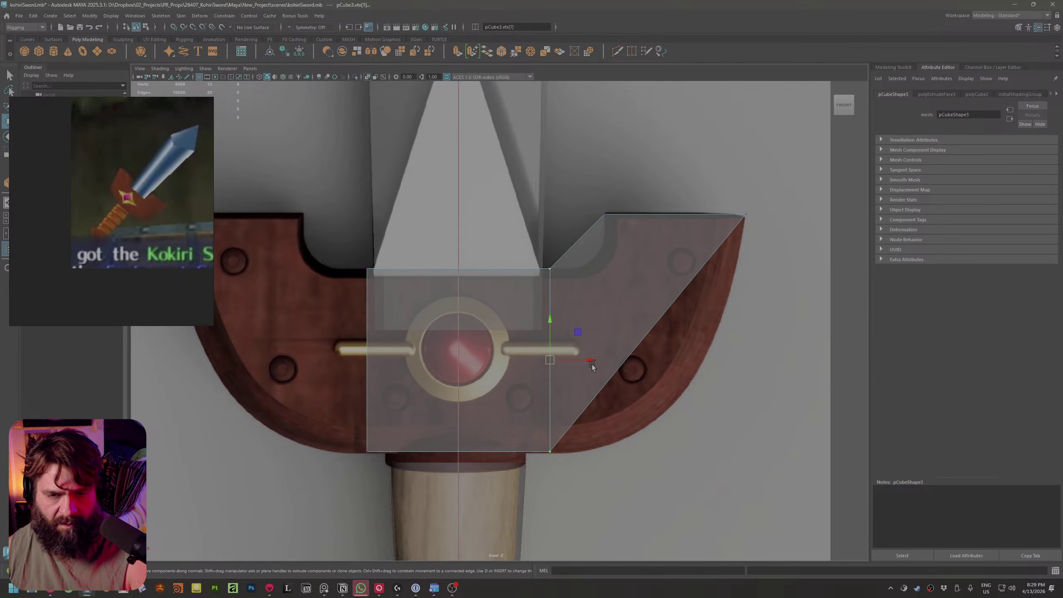
pyautogui.moveTo(591, 363); pyautogui.dragTo(568, 365)
# Connect the lengthwise edges of the guard arm with one edge loop across its middle
pyautogui.moveTo(567, 280); pyautogui.dragTo(570, 243, button='right')
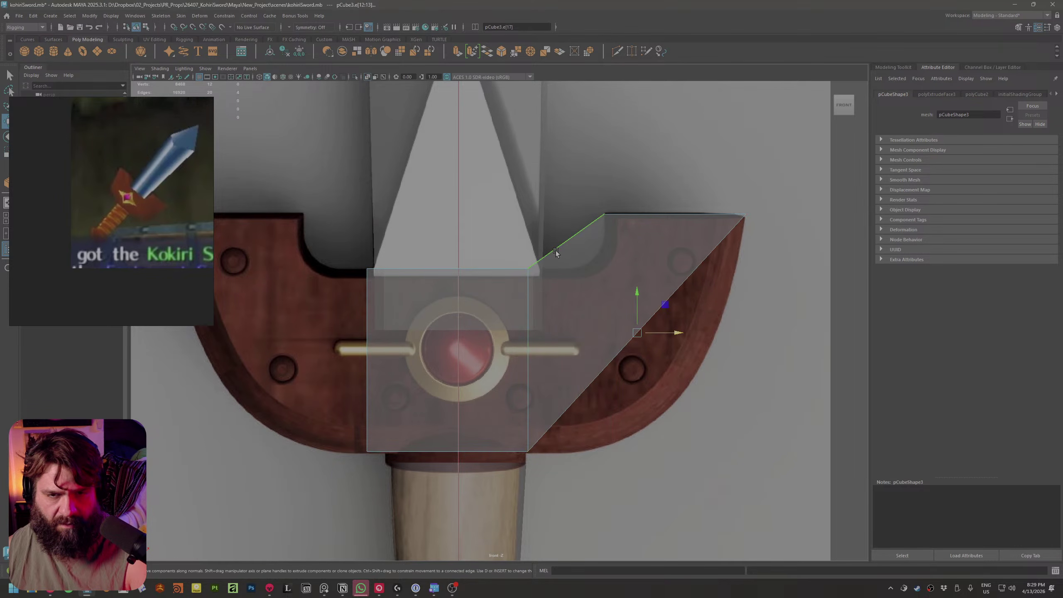
pyautogui.click(613, 354)
pyautogui.moveTo(616, 314); pyautogui.dragTo(611, 434, button='right')
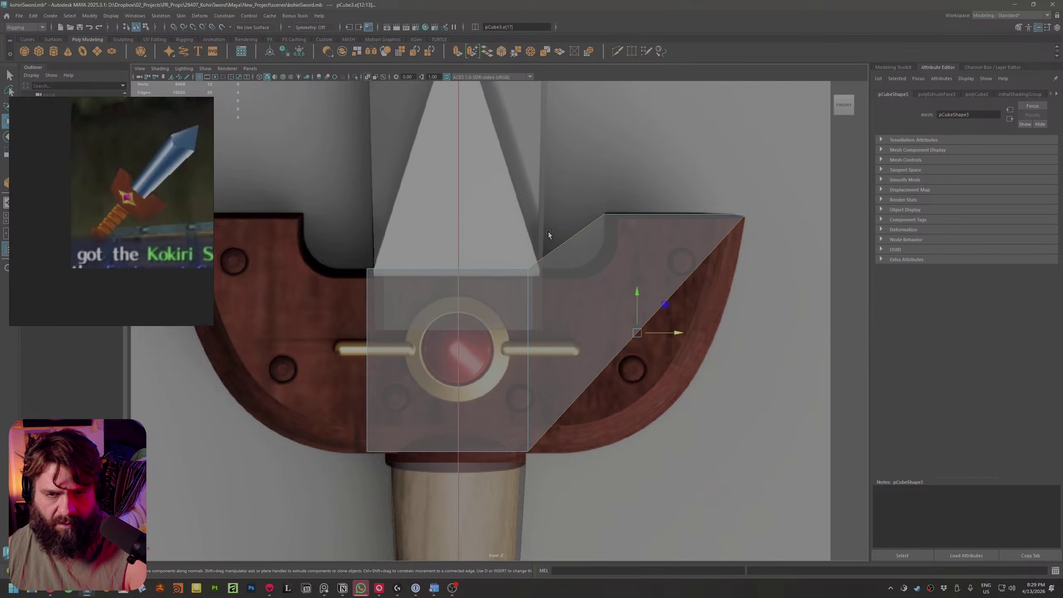
pyautogui.keyDown('shift'); pyautogui.moveTo(636, 298); pyautogui.dragTo(612, 409, button='right'); pyautogui.keyUp('shift')
# Rotate and move the arm's middle edge loop onto the inner corner, and pull its outer vertices down onto the reference's curved edge
pyautogui.press('e')
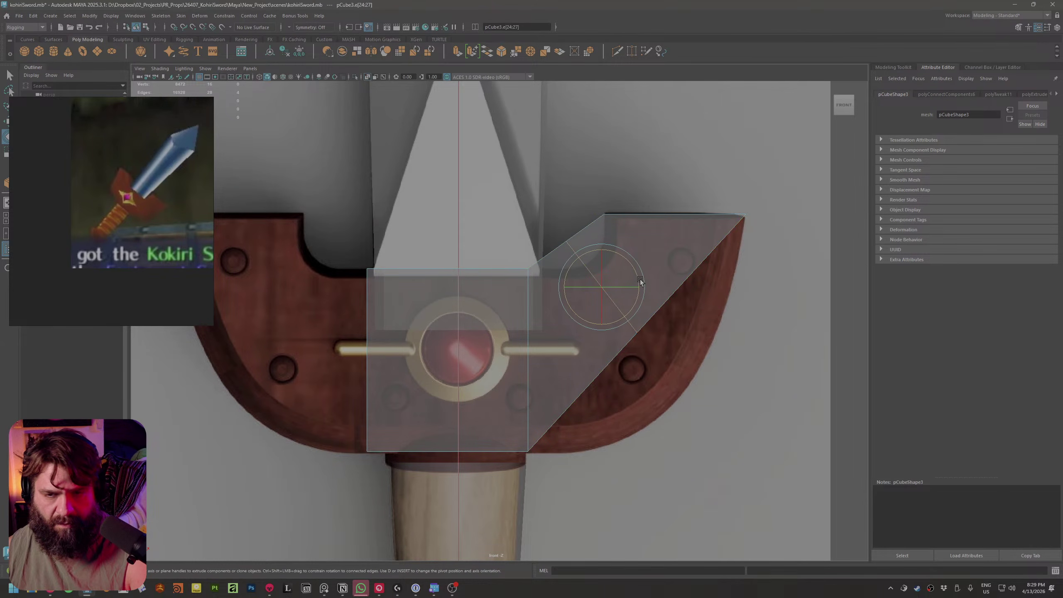
pyautogui.moveTo(640, 279); pyautogui.dragTo(686, 272)
pyautogui.press('w')
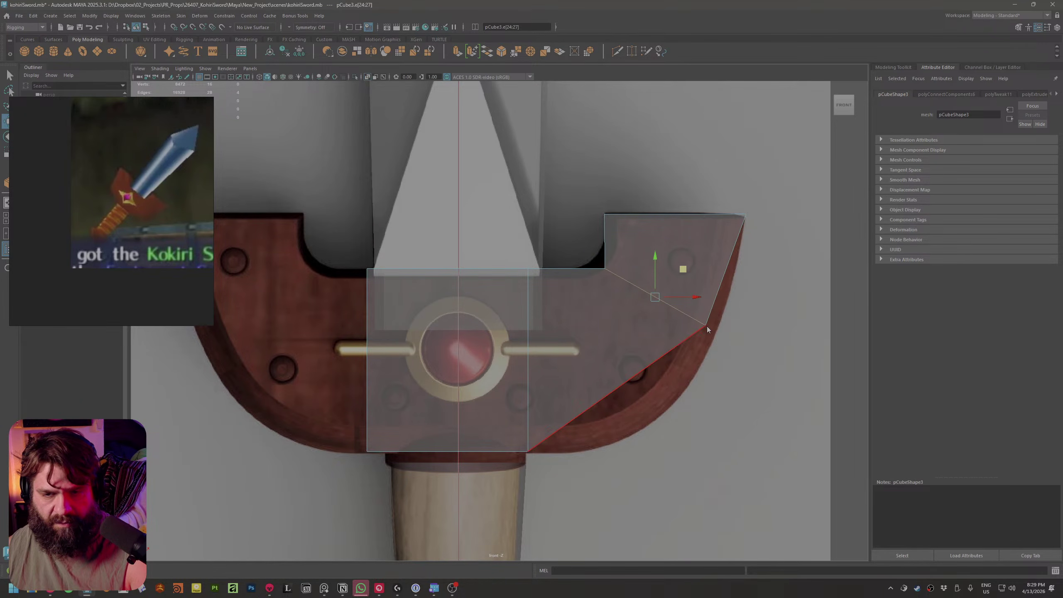
pyautogui.moveTo(706, 326); pyautogui.dragTo(675, 327, button='right')
pyautogui.moveTo(744, 311); pyautogui.dragTo(709, 366)
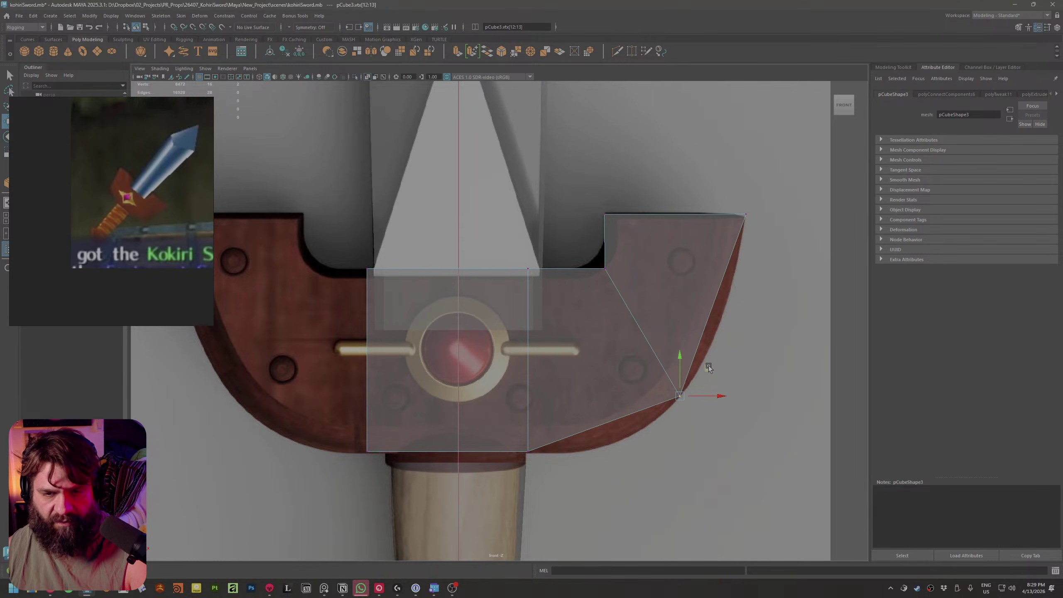
# Bevel the arm's diagonal edge loop with 4 segments and a fraction of 0.875
pyautogui.keyDown('alt'); pyautogui.moveTo(708, 367); pyautogui.dragTo(668, 433, button='right'); pyautogui.keyUp('alt')
pyautogui.keyDown('alt'); pyautogui.moveTo(668, 433); pyautogui.dragTo(612, 445, button='middle'); pyautogui.keyUp('alt')
pyautogui.moveTo(572, 347); pyautogui.dragTo(573, 319, button='right')
pyautogui.doubleClick(593, 316)
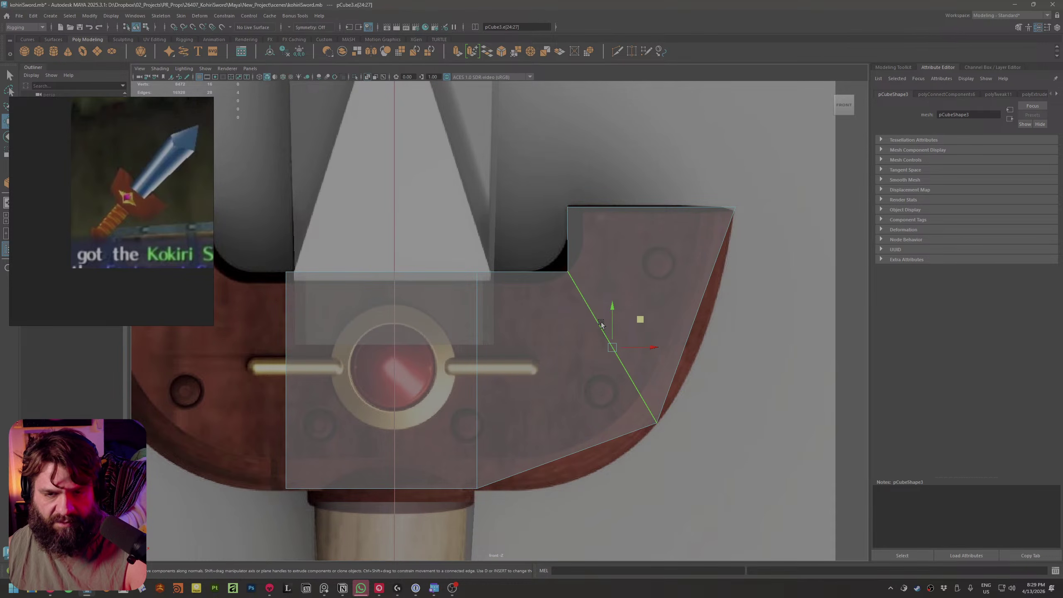
pyautogui.keyDown('shift'); pyautogui.rightClick(600, 325); pyautogui.keyUp('shift')
pyautogui.click(643, 324)
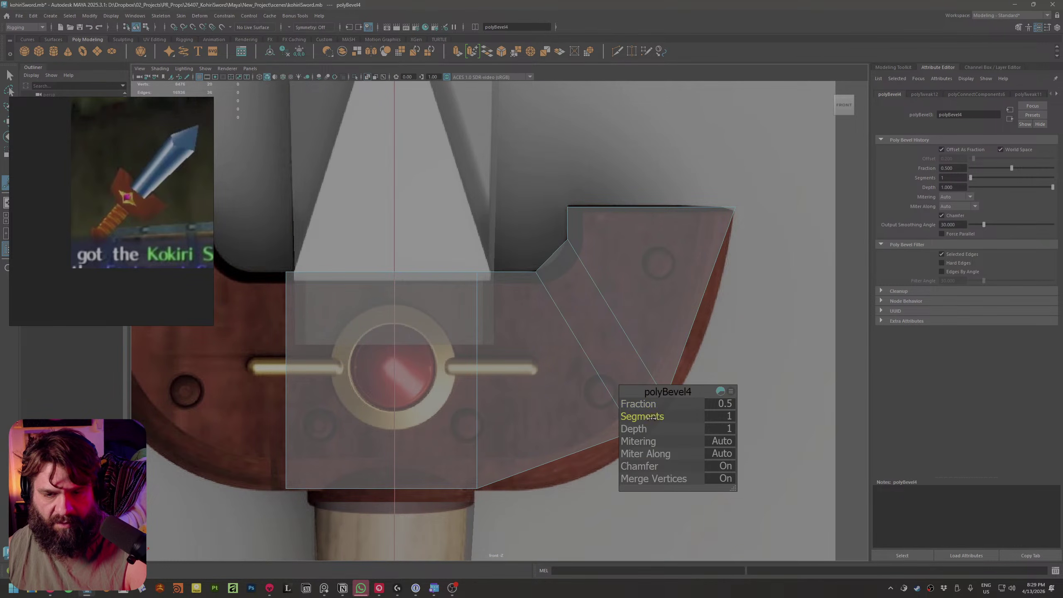
pyautogui.moveTo(652, 418)
pyautogui.mouseDown()
pyautogui.moveTo(662, 417)
pyautogui.moveTo(654, 403)
pyautogui.mouseUp()
# Move the lower vertices of the bevel's innermost edge down and inward to the guard's bottom edge
pyautogui.keyDown('alt'); pyautogui.moveTo(576, 420); pyautogui.dragTo(493, 382, button='middle'); pyautogui.keyUp('alt')
pyautogui.keyDown('alt'); pyautogui.moveTo(493, 381); pyautogui.dragTo(562, 370, button='right'); pyautogui.keyUp('alt')
pyautogui.keyDown('alt'); pyautogui.moveTo(562, 370); pyautogui.dragTo(547, 378, button='middle'); pyautogui.keyUp('alt')
pyautogui.moveTo(532, 384); pyautogui.dragTo(500, 424, button='right')
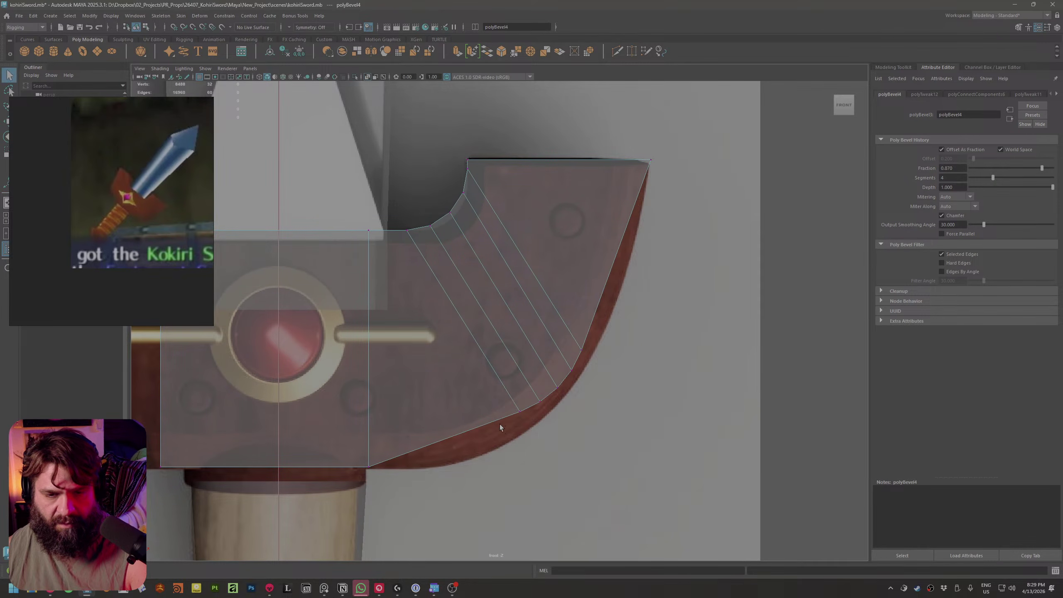
pyautogui.moveTo(530, 440); pyautogui.dragTo(530, 440)
pyautogui.press('w')
pyautogui.keyDown('alt'); pyautogui.moveTo(561, 392); pyautogui.dragTo(478, 428, button='middle'); pyautogui.keyUp('alt')
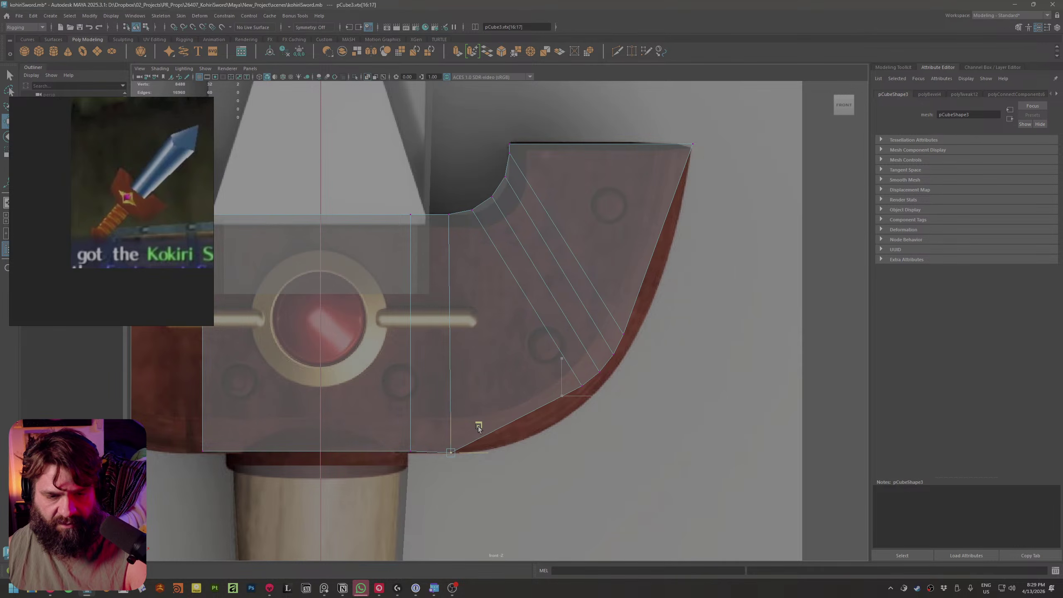
# Reposition the bevel's remaining outer vertices one by one along the curved lower outline of the reference guard
pyautogui.click(582, 385)
pyautogui.moveTo(609, 361); pyautogui.dragTo(539, 418, button='middle')
pyautogui.moveTo(540, 417); pyautogui.dragTo(538, 414)
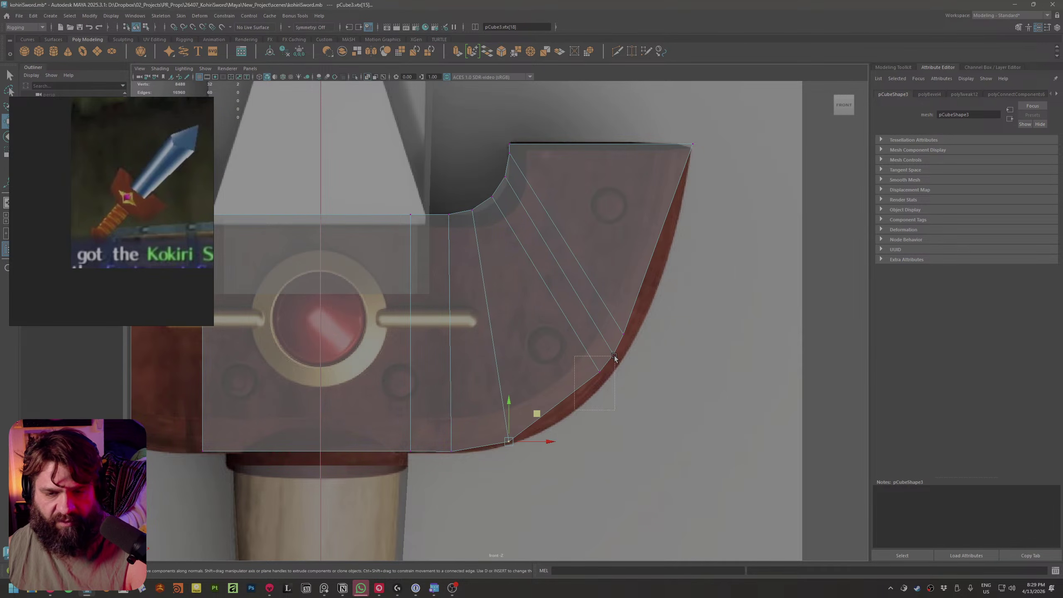
pyautogui.click(600, 372)
pyautogui.moveTo(629, 344); pyautogui.dragTo(596, 388)
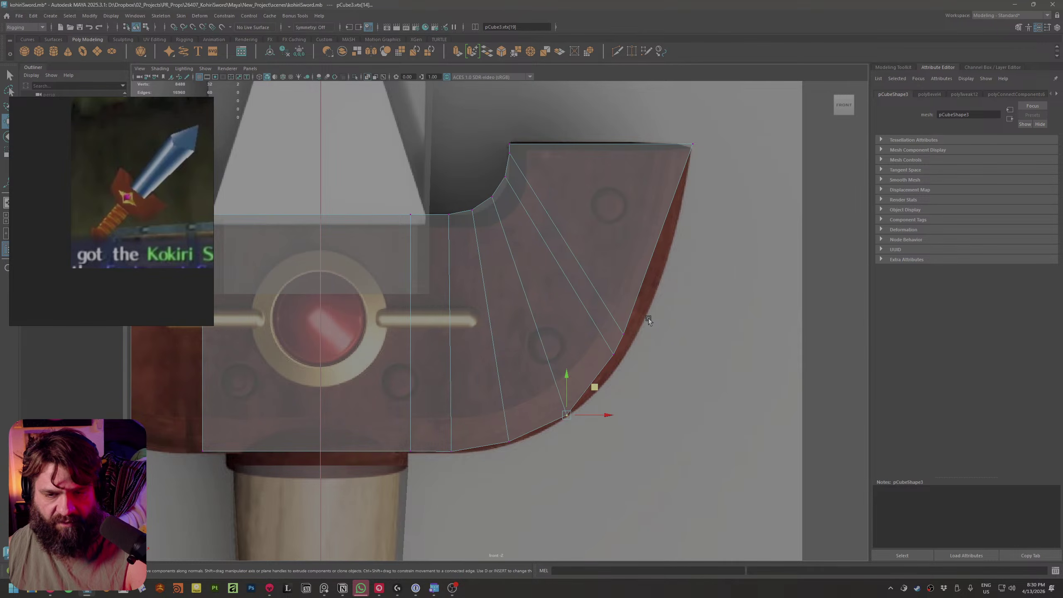
pyautogui.click(623, 334)
pyautogui.moveTo(647, 306); pyautogui.dragTo(716, 137)
# Undo the outline vertex moves and the bevel on the arm's diagonal edge loop
pyautogui.hotkey('ctrl', 'z')
pyautogui.hotkey('ctrl', 'z')
pyautogui.hotkey('ctrl', 'z')
pyautogui.hotkey('ctrl', 'z')
pyautogui.hotkey('ctrl', 'z')
pyautogui.hotkey('ctrl', 'z')
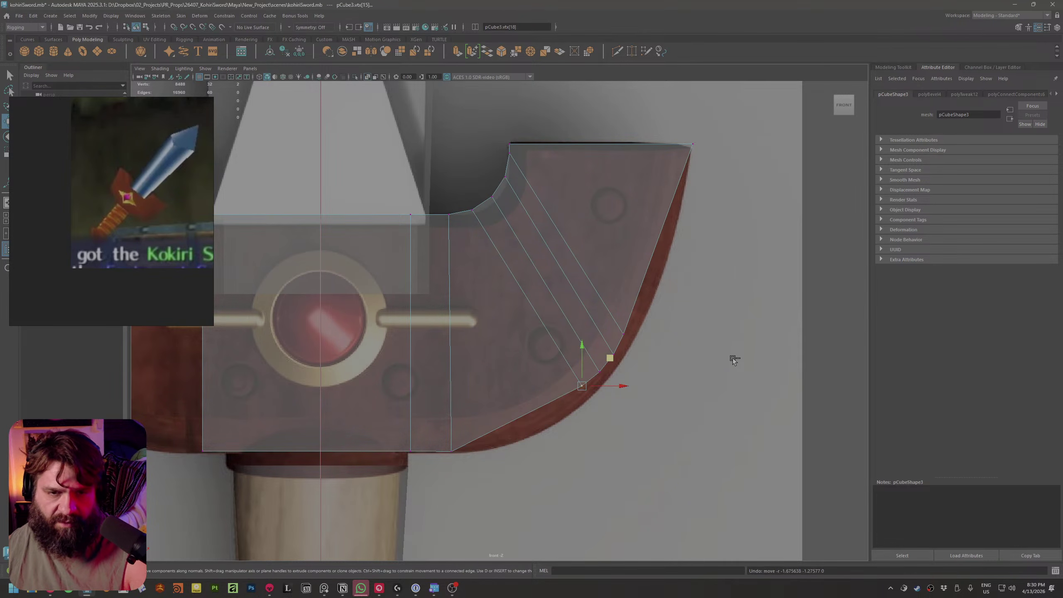
pyautogui.hotkey('ctrl', 'z')
pyautogui.hotkey('ctrl', 'z')
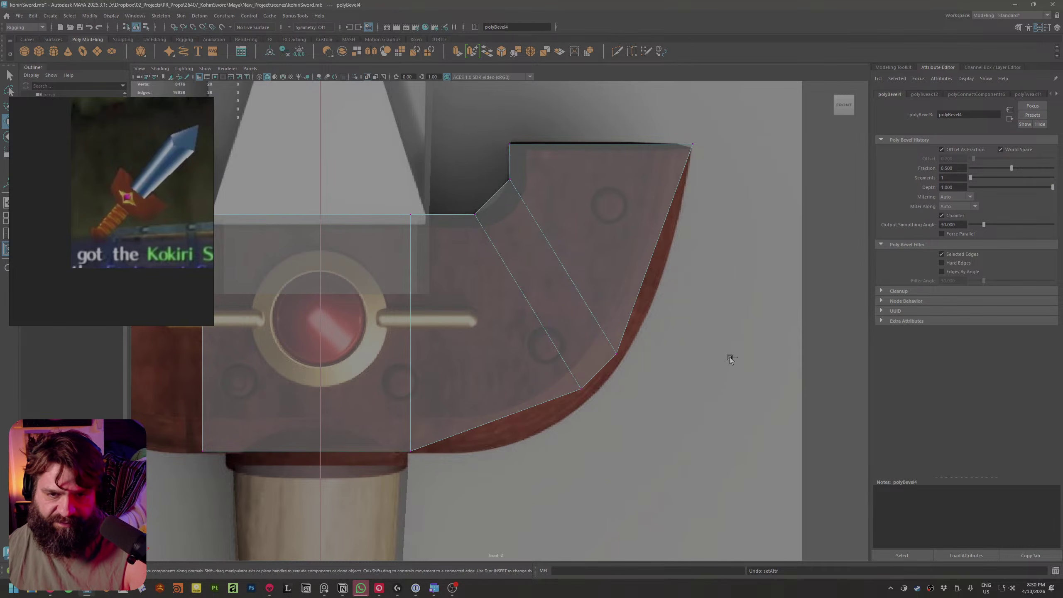
pyautogui.keyDown('alt'); pyautogui.moveTo(507, 312); pyautogui.dragTo(570, 336, button='middle'); pyautogui.keyUp('alt')
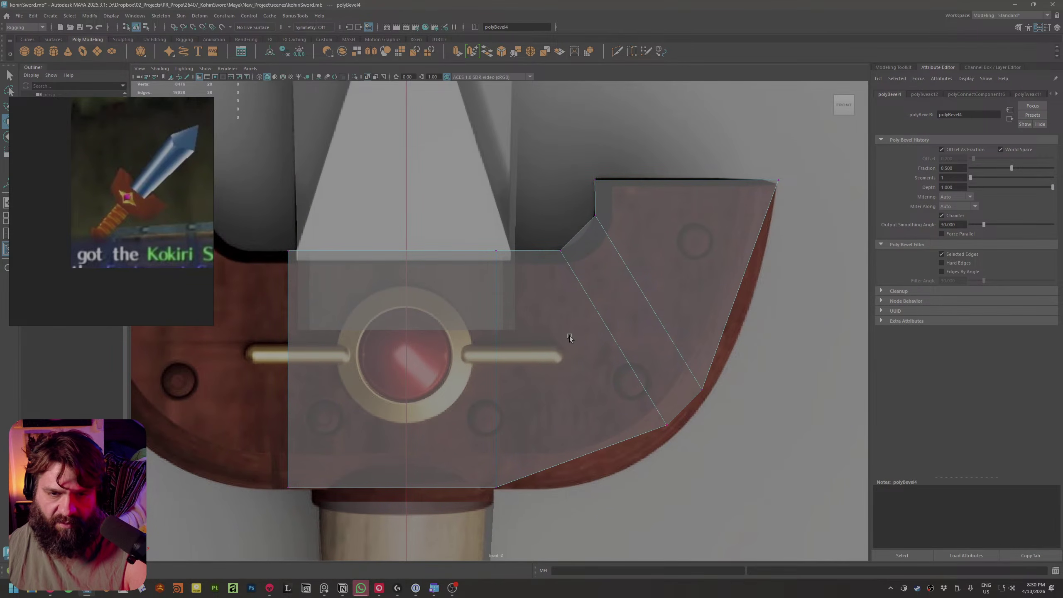
pyautogui.moveTo(431, 331); pyautogui.dragTo(425, 352, button='right')
pyautogui.hotkey('ctrl', 'z')
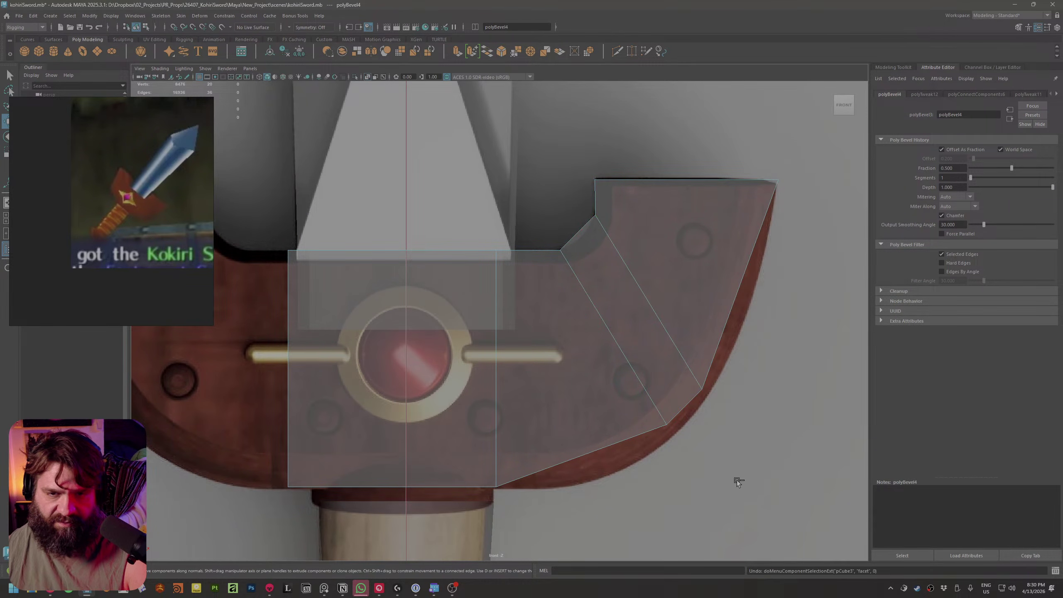
pyautogui.hotkey('ctrl', 'z')
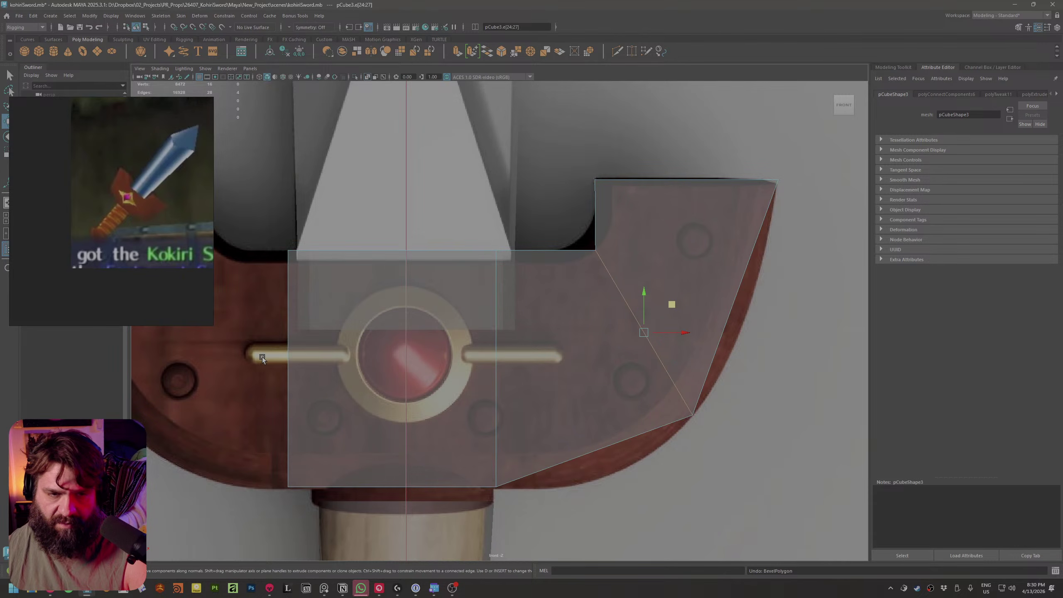
# Delete the guard block's front and back faces, leaving only its outline strip of side faces
pyautogui.moveTo(256, 355); pyautogui.dragTo(603, 342)
pyautogui.keyDown('shift'); pyautogui.moveTo(669, 230); pyautogui.dragTo(695, 266); pyautogui.keyUp('shift')
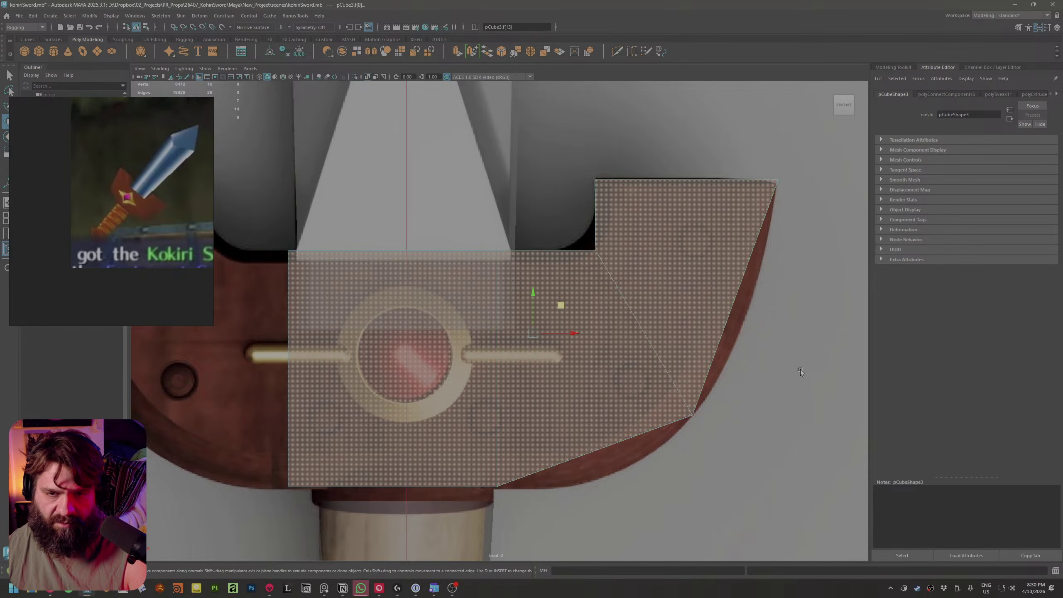
pyautogui.click(771, 383)
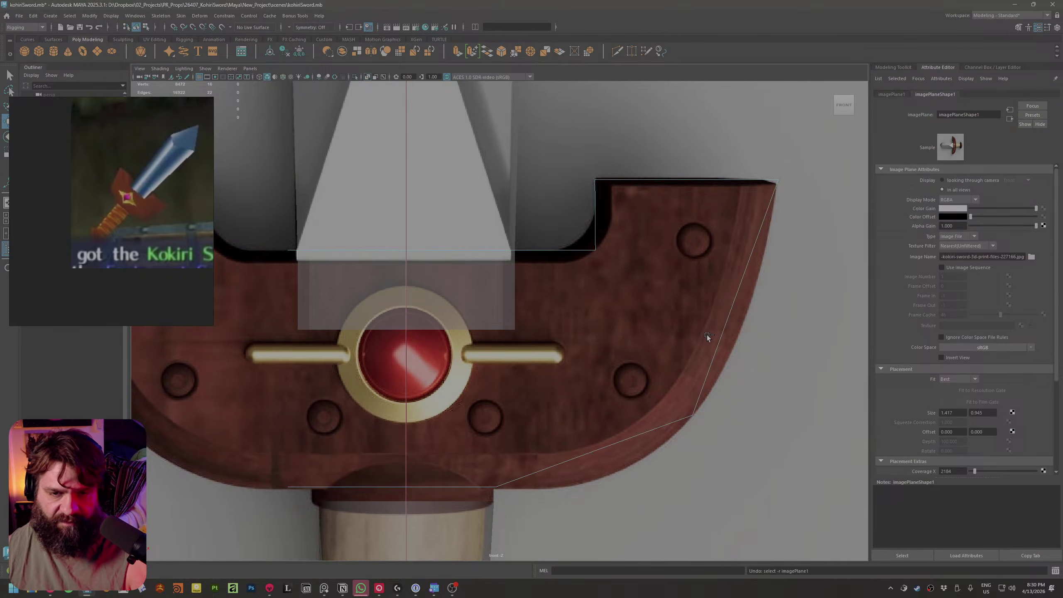
pyautogui.click(791, 372)
# Square off the arm's lower outer corner by snapping its edge down to the guard's bottom edge and outward beneath the arm's tip
pyautogui.press('f')
pyautogui.press('space')
pyautogui.moveTo(595, 367); pyautogui.dragTo(597, 341)
pyautogui.keyDown('alt'); pyautogui.moveTo(606, 335); pyautogui.dragTo(559, 372); pyautogui.keyUp('alt')
pyautogui.keyDown('alt'); pyautogui.moveTo(559, 373); pyautogui.dragTo(577, 410, button='right'); pyautogui.keyUp('alt')
pyautogui.keyDown('alt'); pyautogui.moveTo(577, 410); pyautogui.dragTo(560, 425); pyautogui.keyUp('alt')
pyautogui.moveTo(542, 415); pyautogui.dragTo(549, 314, button='right')
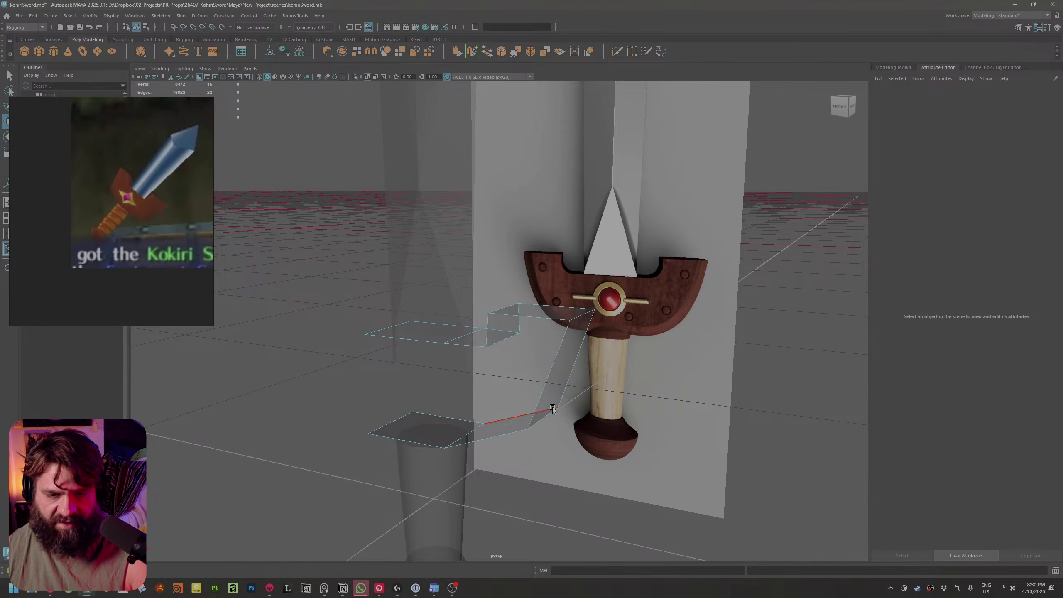
pyautogui.click(549, 414)
pyautogui.keyDown('alt'); pyautogui.moveTo(554, 435); pyautogui.dragTo(570, 422, button='middle'); pyautogui.keyUp('alt')
pyautogui.moveTo(559, 391); pyautogui.dragTo(482, 429)
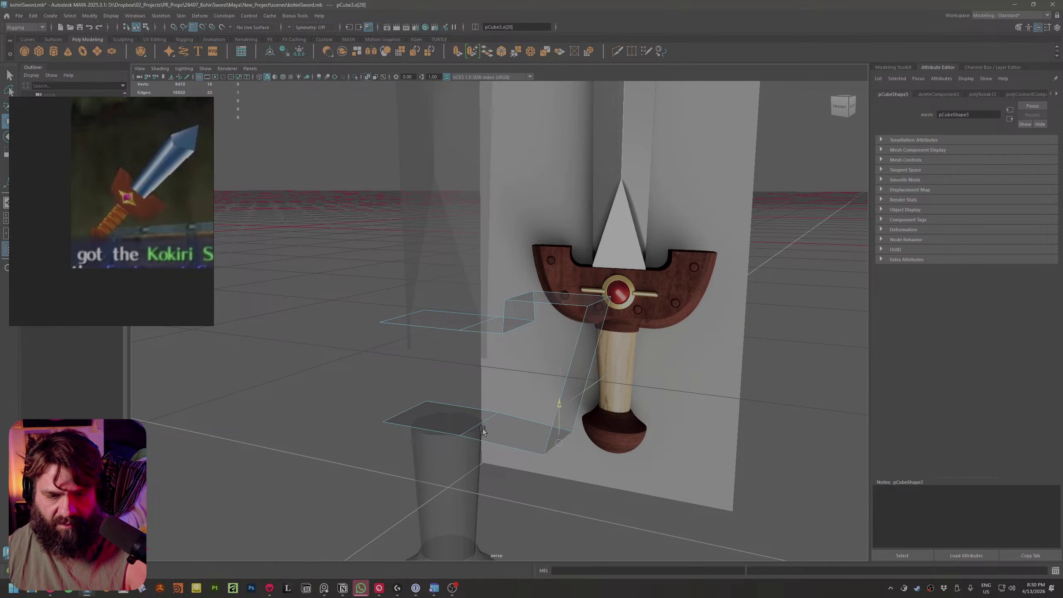
pyautogui.moveTo(566, 443); pyautogui.dragTo(603, 327)
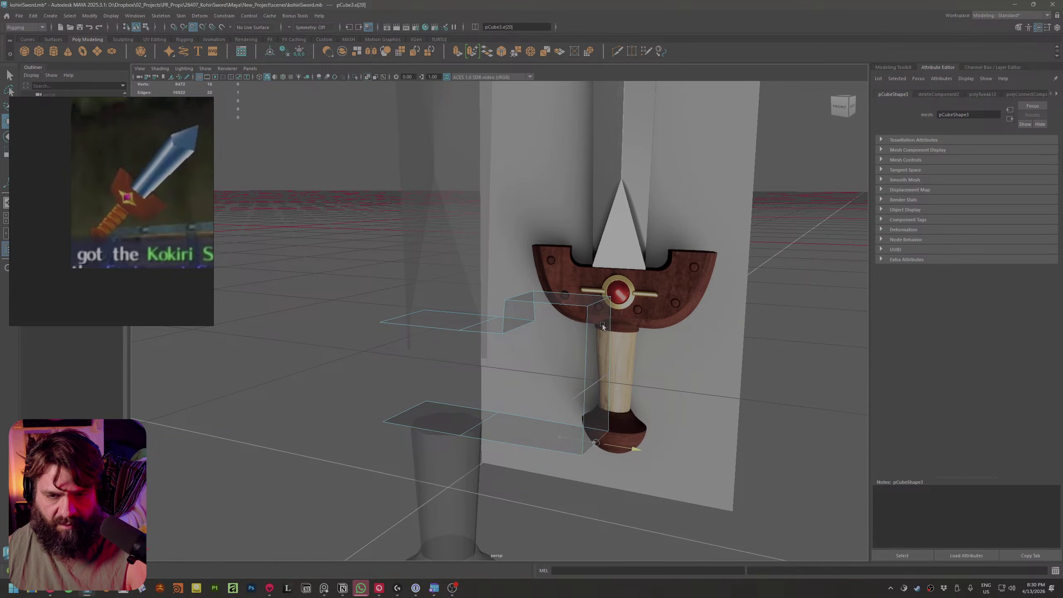
# Snap the notch's lower corner edge sideways so it sits directly beneath the notch wall's upper edge
pyautogui.keyDown('alt'); pyautogui.moveTo(603, 378); pyautogui.dragTo(661, 394); pyautogui.keyUp('alt')
pyautogui.click(547, 344)
pyautogui.keyDown('alt'); pyautogui.moveTo(550, 338); pyautogui.dragTo(514, 388); pyautogui.keyUp('alt')
pyautogui.press('v')
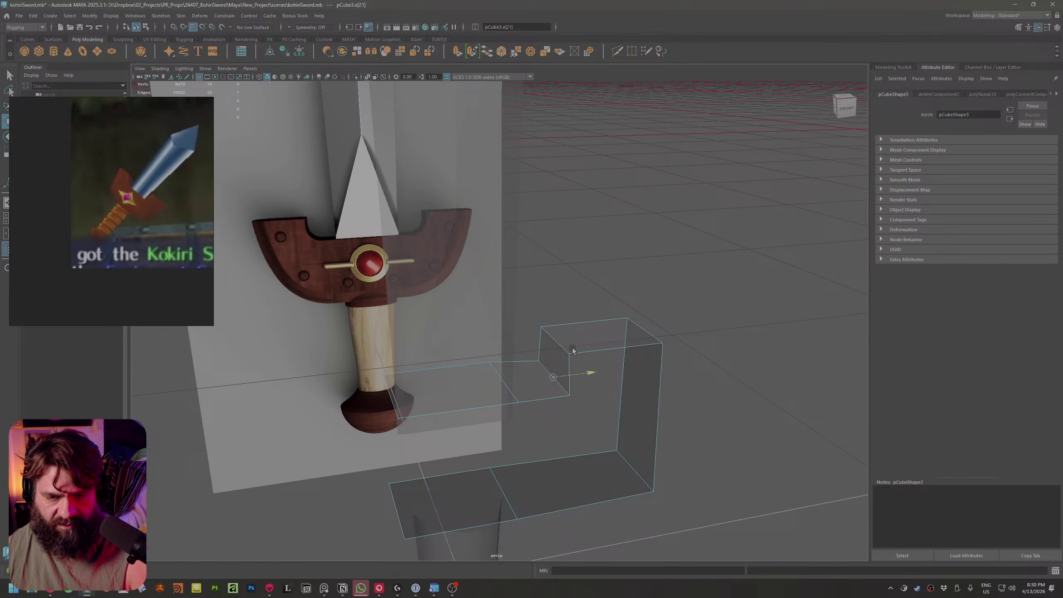
pyautogui.moveTo(572, 350); pyautogui.dragTo(578, 394)
# Snap the end edge of the guard's upper strip vertically to the height of the notch floor
pyautogui.click(510, 389)
pyautogui.press('v')
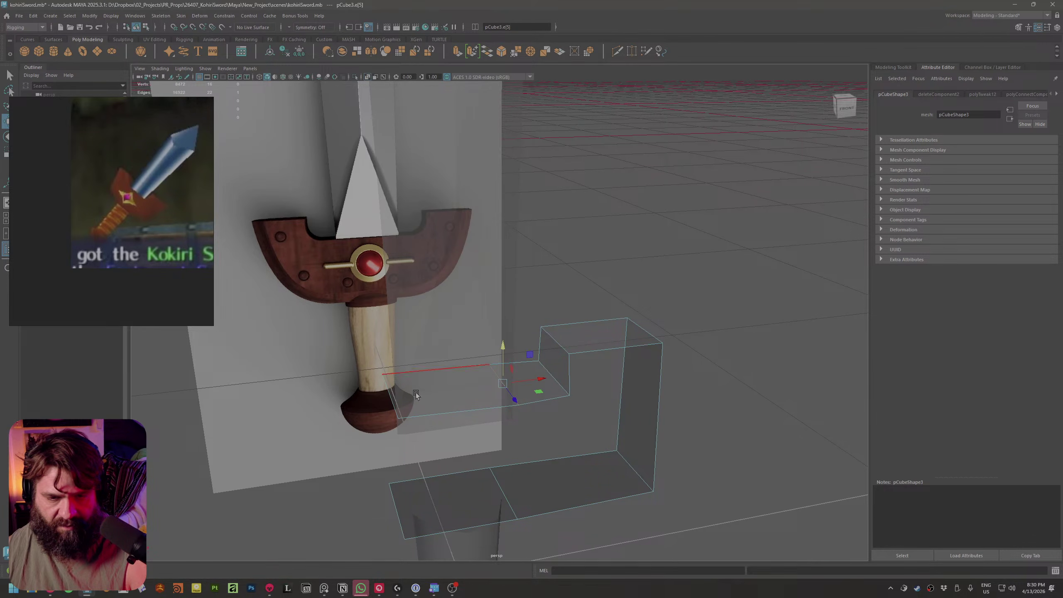
pyautogui.click(470, 385)
pyautogui.hotkey('ctrl', 'z')
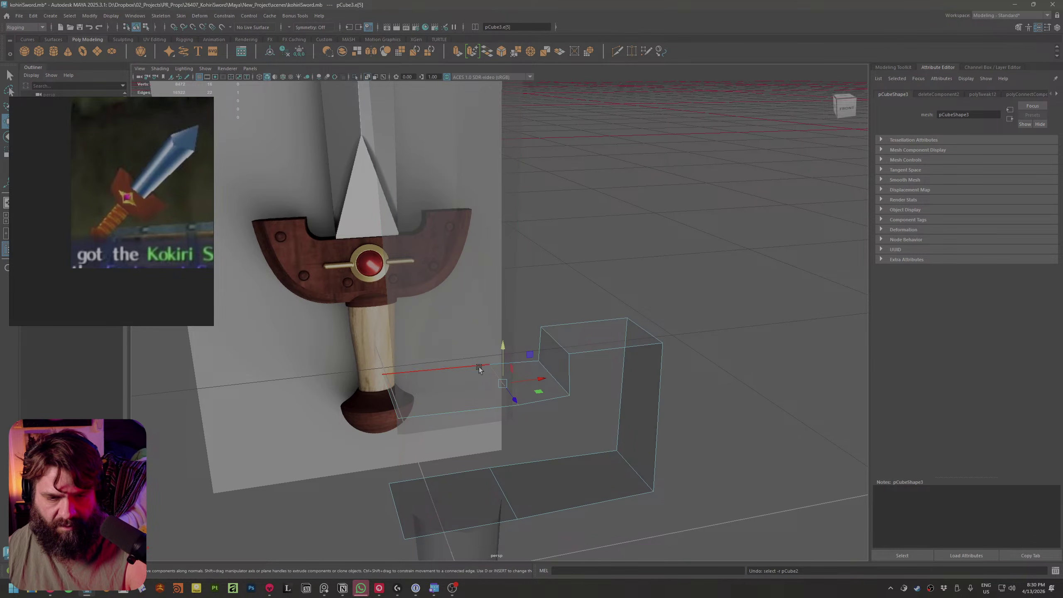
pyautogui.click(394, 399)
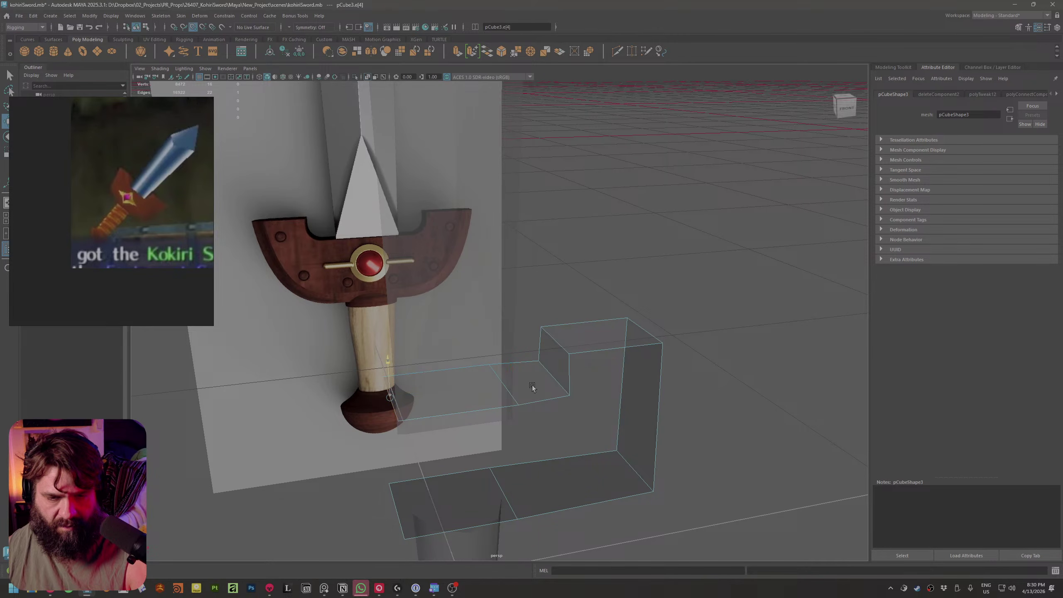
# Flatten the front and back edges of the guard's upper strip and the notch's vertical edges along the depth axis by scaling
pyautogui.click(557, 399)
pyautogui.keyDown('alt'); pyautogui.moveTo(558, 398); pyautogui.dragTo(559, 421); pyautogui.keyUp('alt')
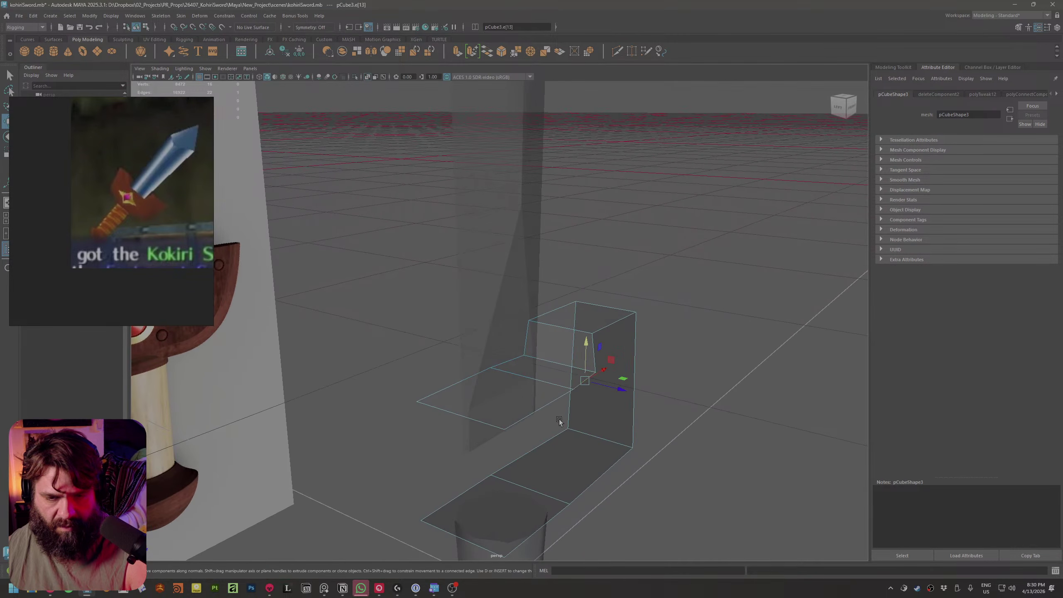
pyautogui.press('r')
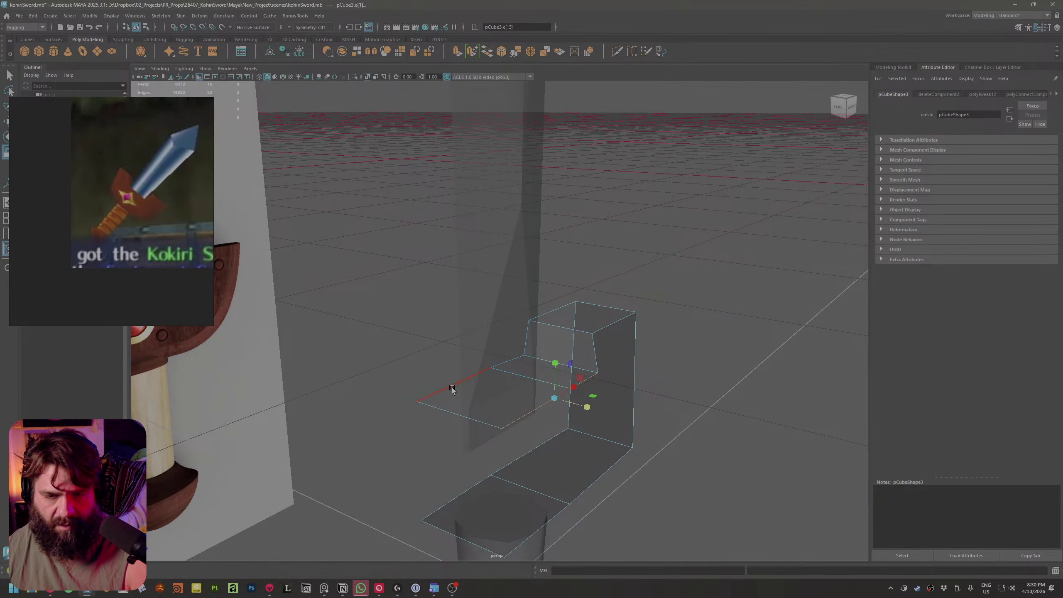
pyautogui.click(511, 361)
pyautogui.click(508, 385)
pyautogui.keyDown('alt'); pyautogui.moveTo(480, 353); pyautogui.dragTo(830, 528); pyautogui.keyUp('alt')
pyautogui.click(561, 387)
pyautogui.hotkey('ctrl', 'z')
pyautogui.click(615, 386)
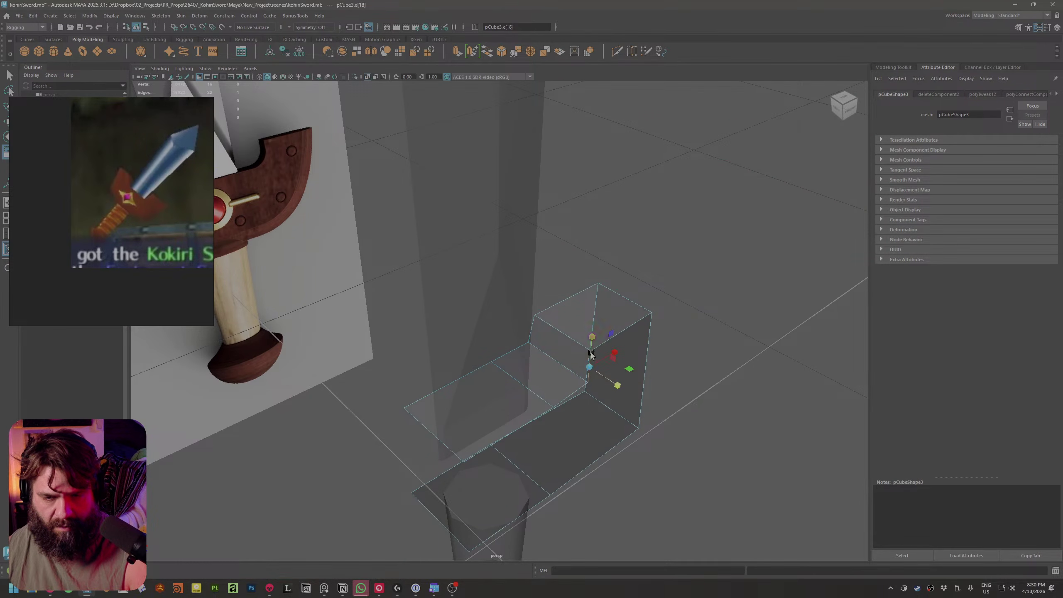
pyautogui.click(533, 331)
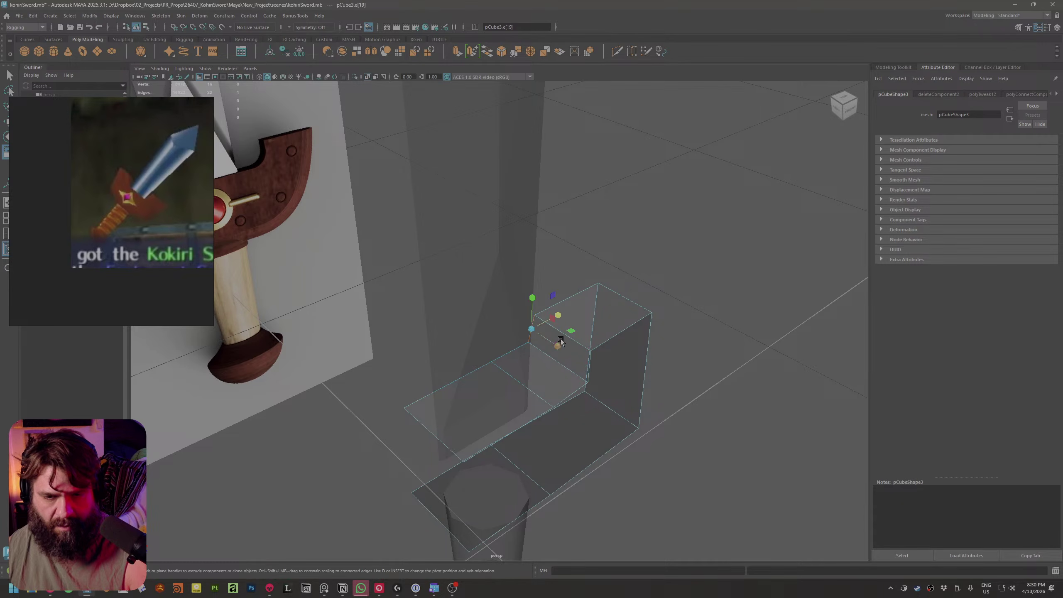
pyautogui.keyDown('alt'); pyautogui.moveTo(413, 338); pyautogui.dragTo(547, 335); pyautogui.keyUp('alt')
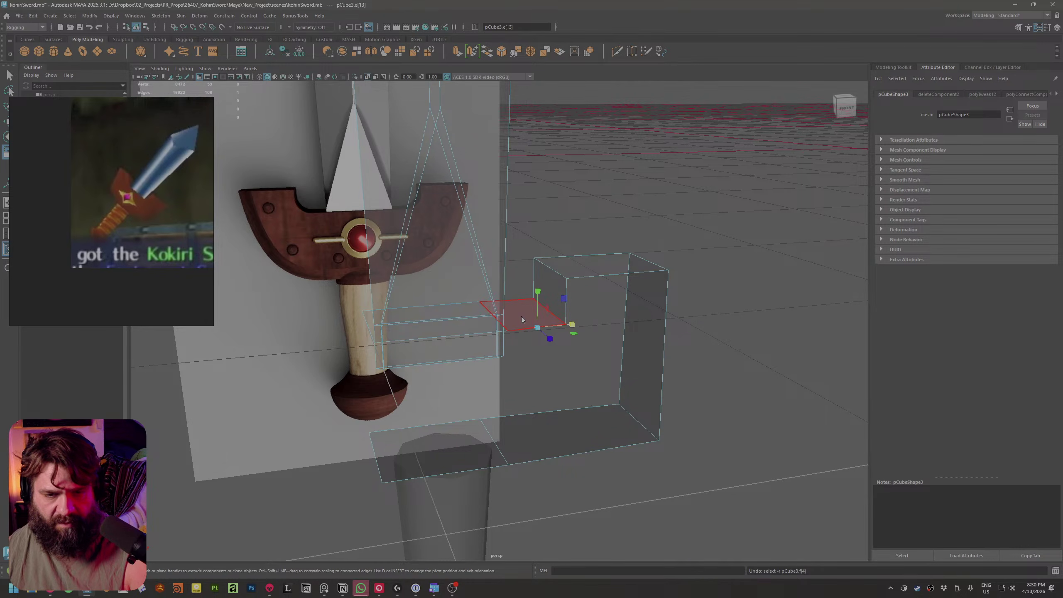
# Flatten the faces of the guard's notch floor and those along its bottom vertically by scaling
pyautogui.keyDown('shift'); pyautogui.click(498, 341); pyautogui.keyUp('shift')
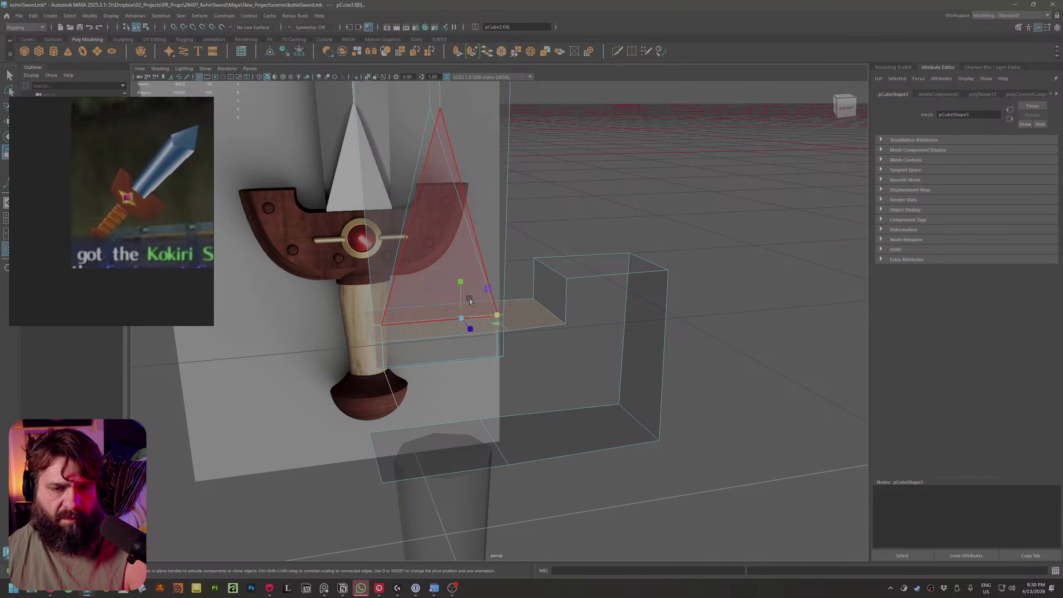
pyautogui.click(568, 426)
pyautogui.keyDown('shift'); pyautogui.click(452, 450); pyautogui.keyUp('shift')
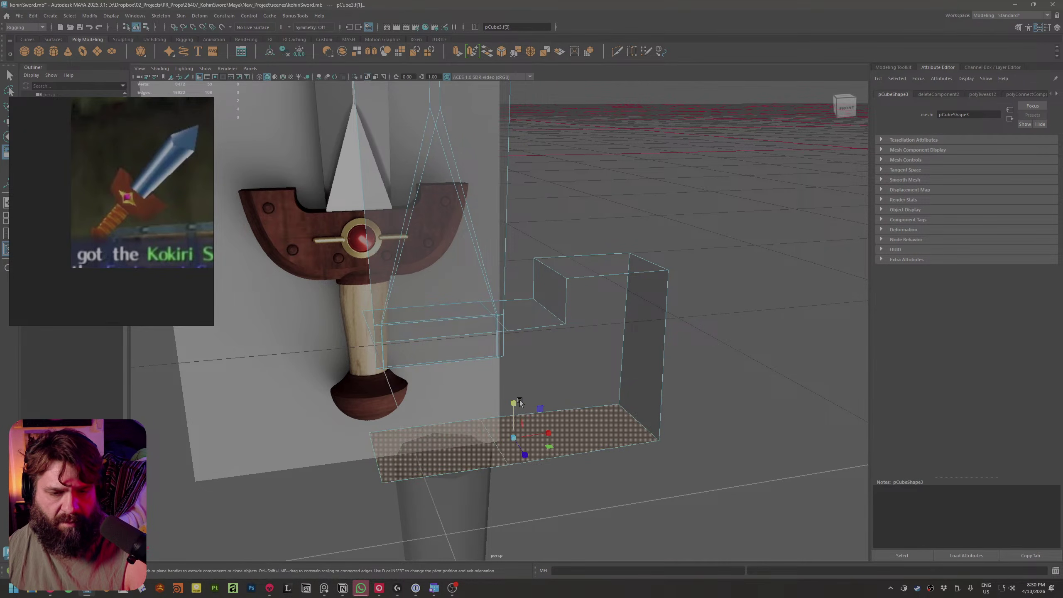
pyautogui.keyDown('alt'); pyautogui.moveTo(648, 452); pyautogui.dragTo(569, 336); pyautogui.keyUp('alt')
# Compare the notch's lower corner edge with the reference guard in the front view
pyautogui.press('F10')
pyautogui.click(567, 347)
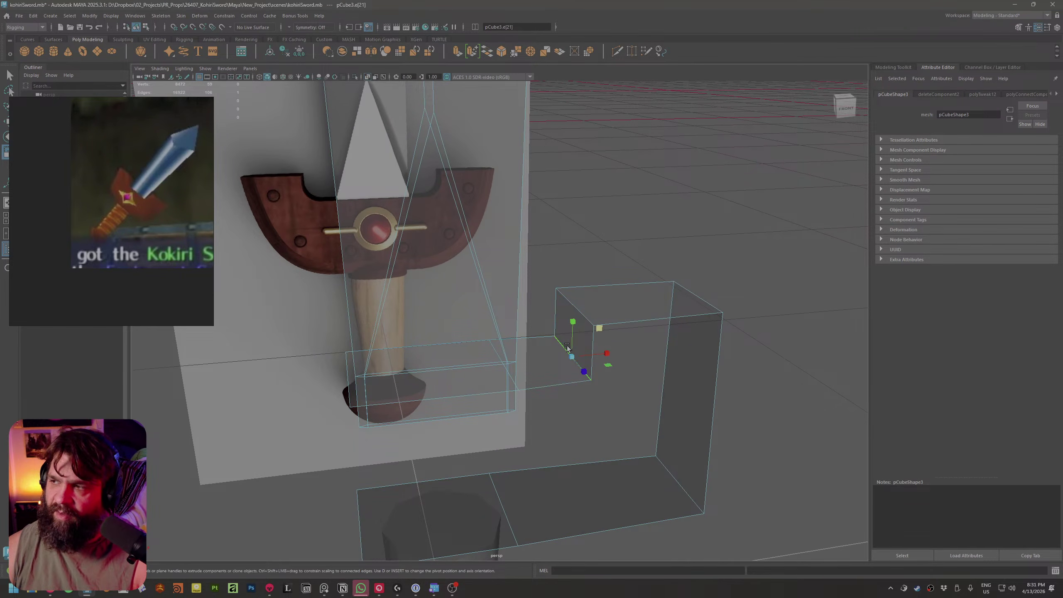
pyautogui.press('space')
pyautogui.moveTo(578, 349); pyautogui.dragTo(565, 369)
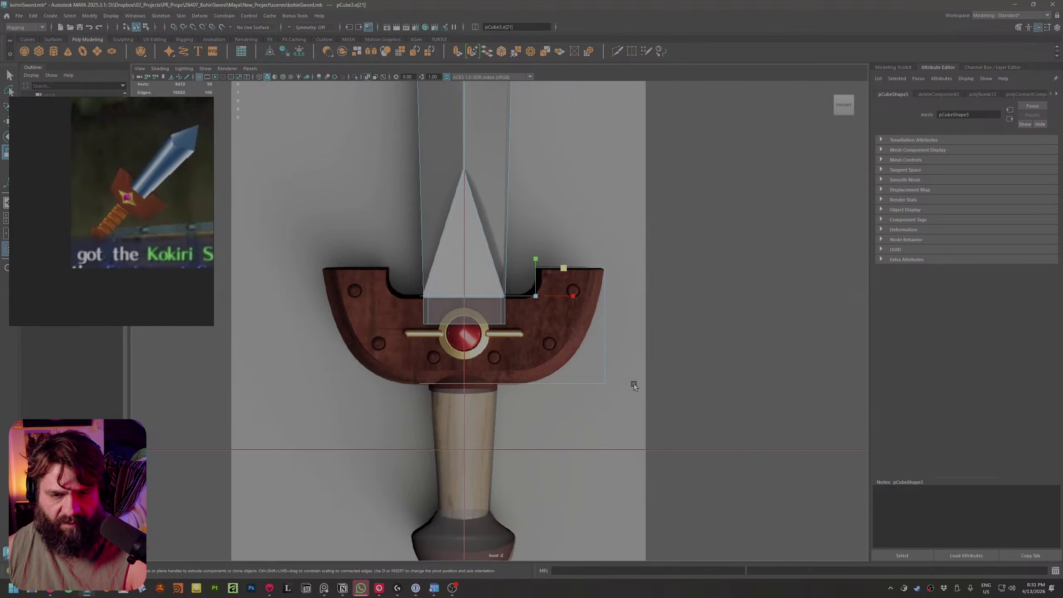
pyautogui.scroll(6, 731, 472)
pyautogui.keyDown('alt'); pyautogui.moveTo(743, 451); pyautogui.dragTo(702, 452, button='middle'); pyautogui.keyUp('alt')
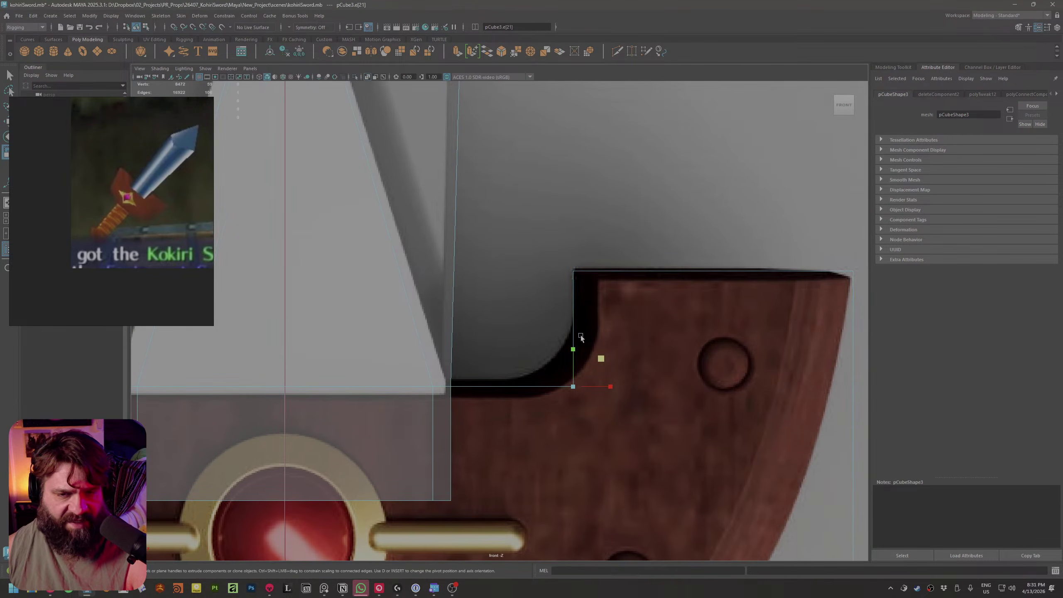
pyautogui.scroll(-7, 478, 400)
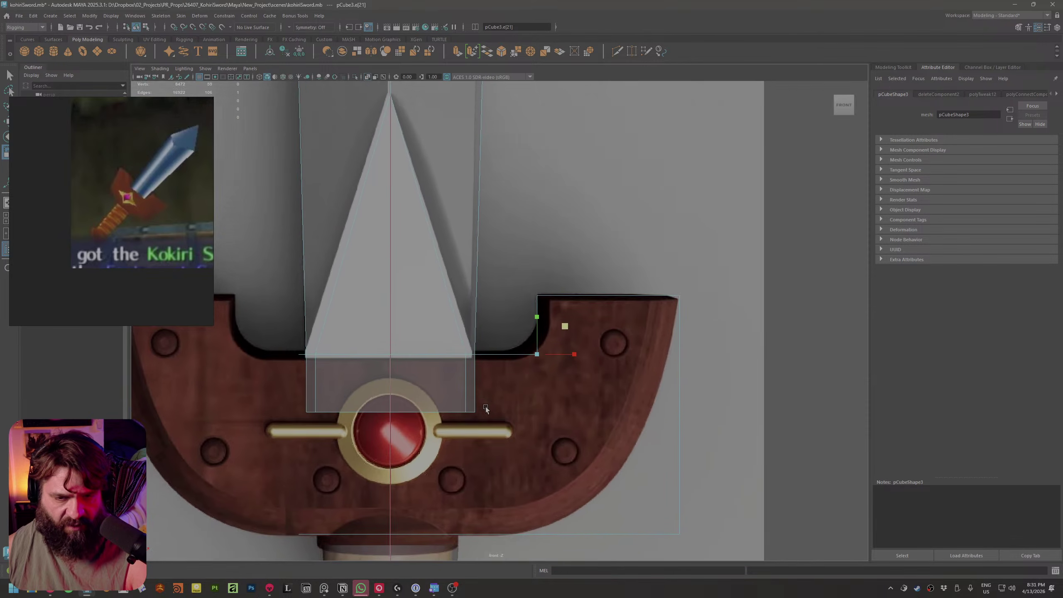
pyautogui.keyDown('alt'); pyautogui.moveTo(495, 397); pyautogui.dragTo(518, 401, button='middle'); pyautogui.keyUp('alt')
pyautogui.scroll(2, 518, 400)
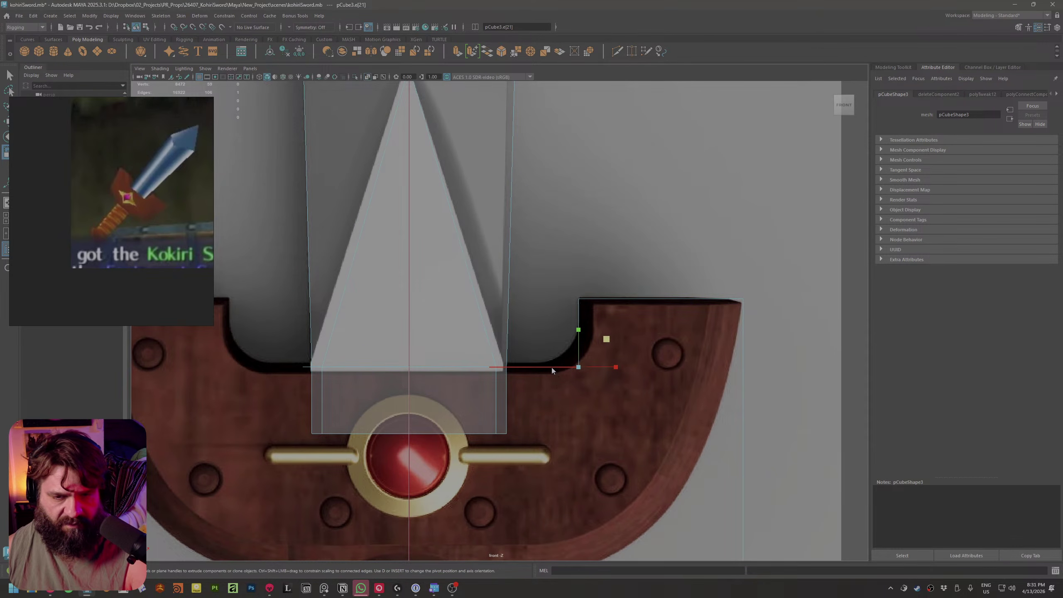
# Hide the blade mesh pCube2 that overlaps the guard in the front view
pyautogui.moveTo(552, 367); pyautogui.dragTo(523, 344, button='right')
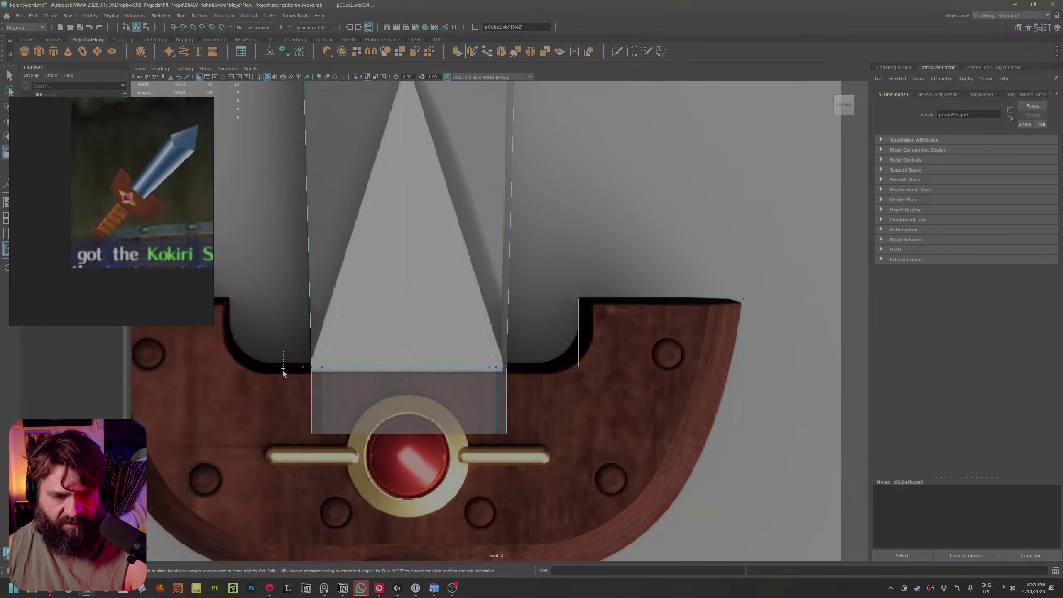
pyautogui.hotkey('ctrl', 'z')
pyautogui.moveTo(504, 340); pyautogui.dragTo(544, 329, button='right')
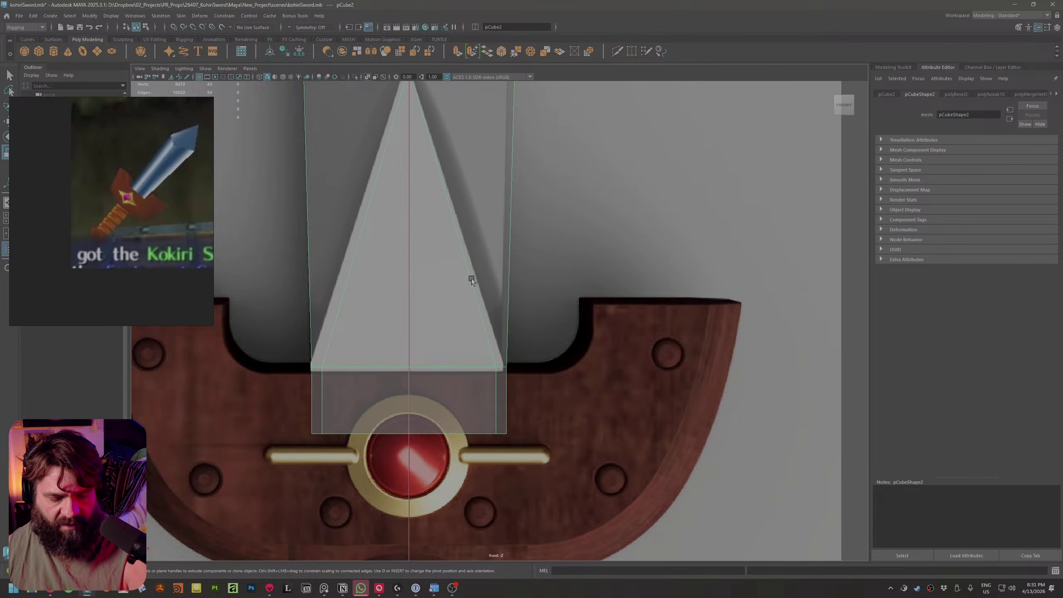
pyautogui.press('h')
pyautogui.hotkey('ctrl', 'z')
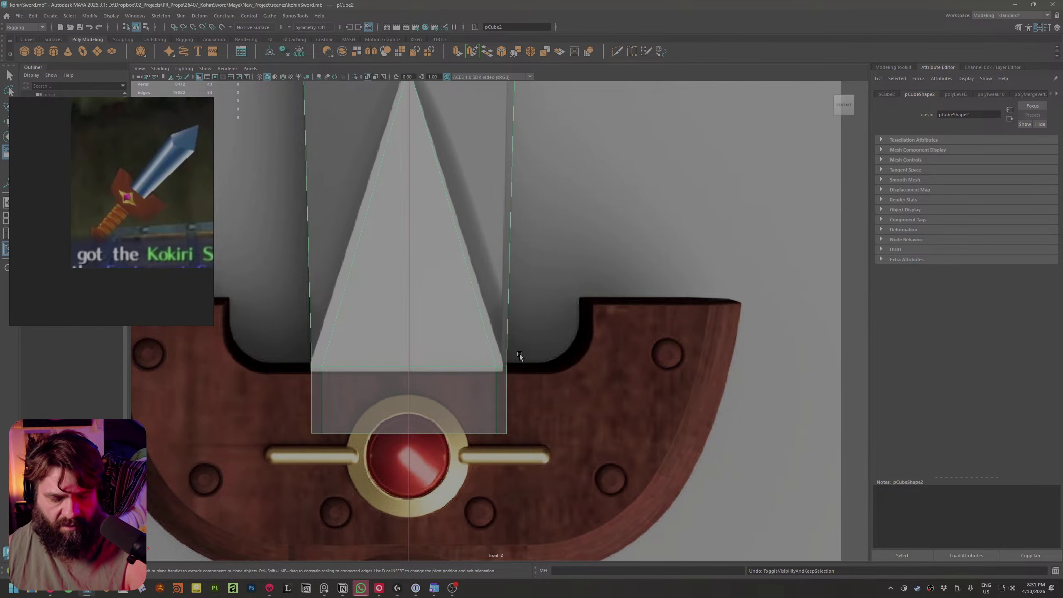
pyautogui.press('h')
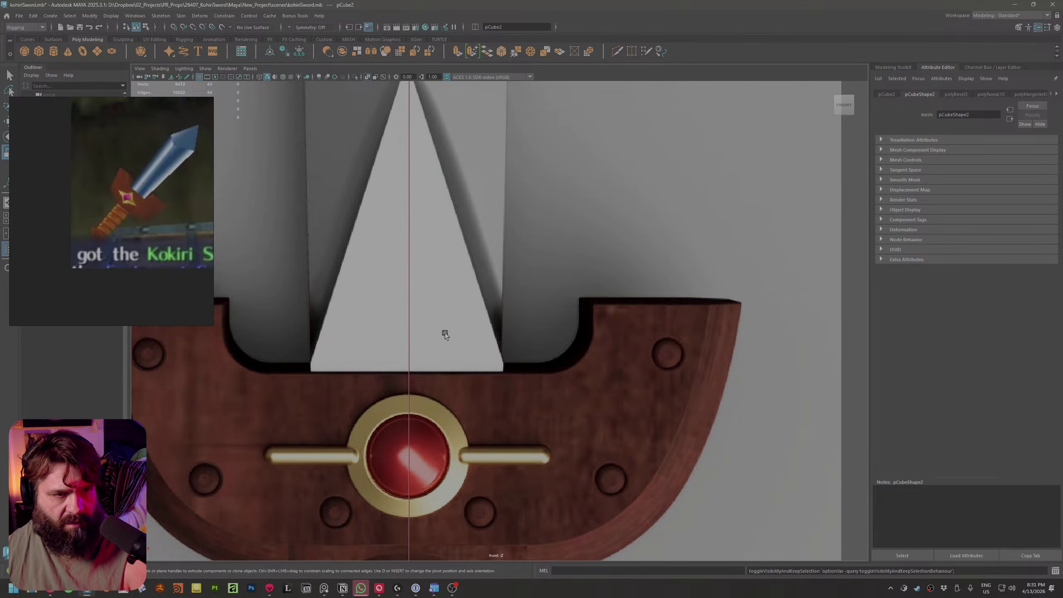
# Raise pCube3's notch floor vertices slightly to match the reference guard's upper edge, and select the notch wall vertices
pyautogui.click(71, 170)
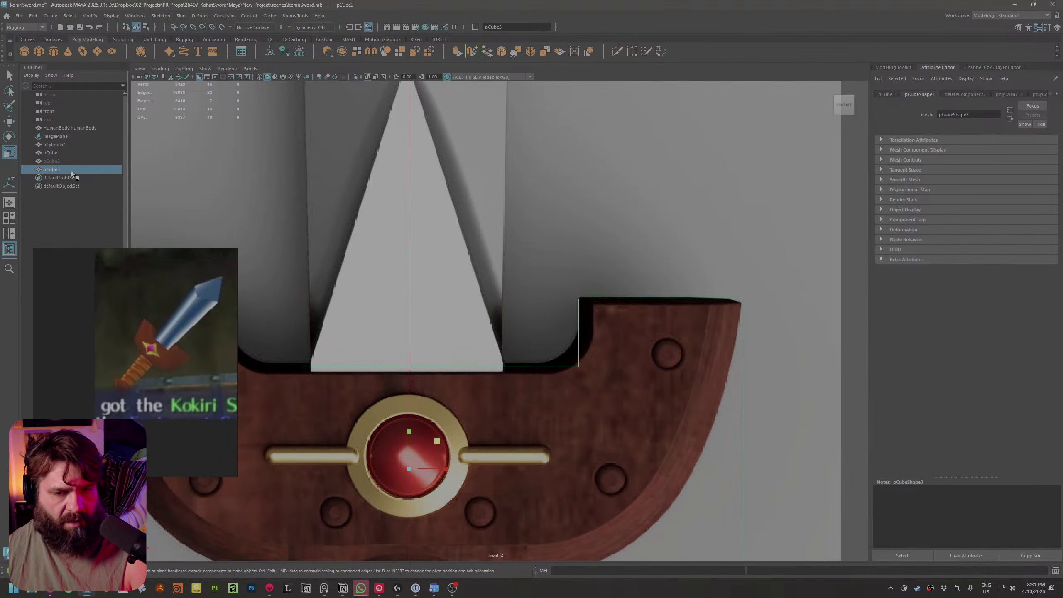
pyautogui.moveTo(536, 366); pyautogui.dragTo(499, 336, button='right')
pyautogui.moveTo(622, 348); pyautogui.dragTo(444, 347)
pyautogui.press('w')
pyautogui.moveTo(548, 263); pyautogui.dragTo(611, 382)
pyautogui.moveTo(626, 383)
pyautogui.keyDown('alt'); pyautogui.mouseDown(button='middle')
pyautogui.moveTo(623, 372)
pyautogui.moveTo(608, 378)
pyautogui.mouseUp(button='middle'); pyautogui.keyUp('alt')
pyautogui.keyDown('alt'); pyautogui.moveTo(607, 377); pyautogui.dragTo(636, 435, button='right'); pyautogui.keyUp('alt')
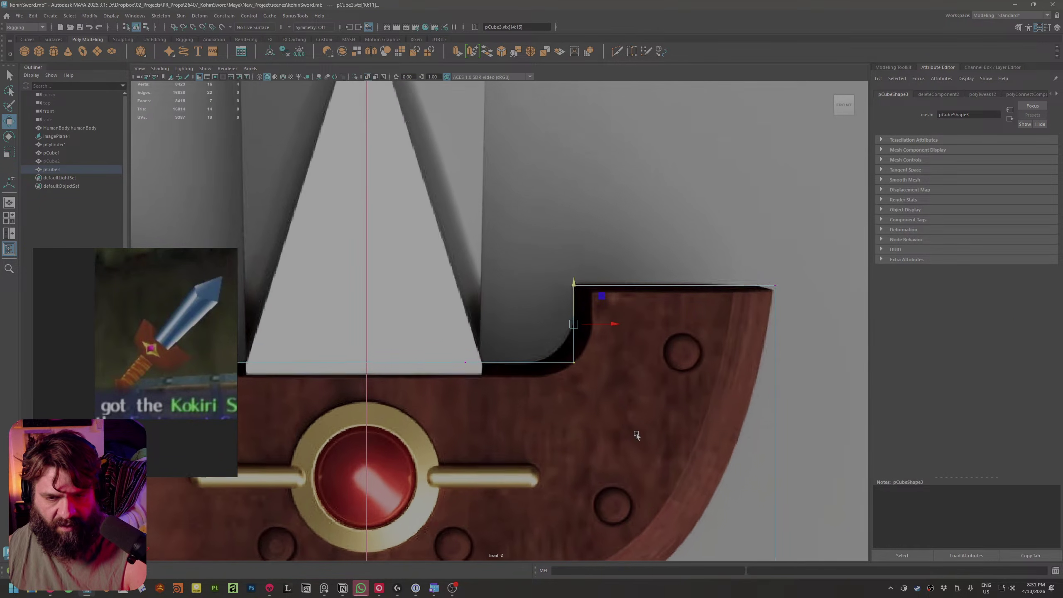
# Bevel the notch's lower corner edge with 6 segments and a fraction of 0.65 to follow the reference's rounded corner
pyautogui.rightClick(579, 353)
pyautogui.click(575, 343)
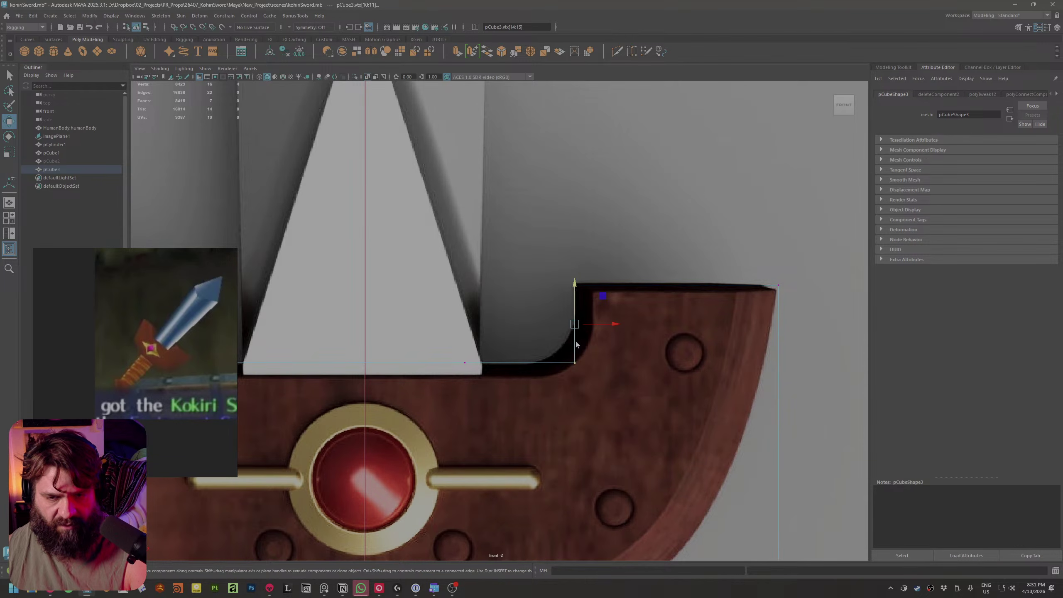
pyautogui.moveTo(576, 341); pyautogui.dragTo(579, 366, button='right')
pyautogui.moveTo(575, 318); pyautogui.dragTo(575, 318, button='right')
pyautogui.moveTo(553, 353); pyautogui.dragTo(597, 398)
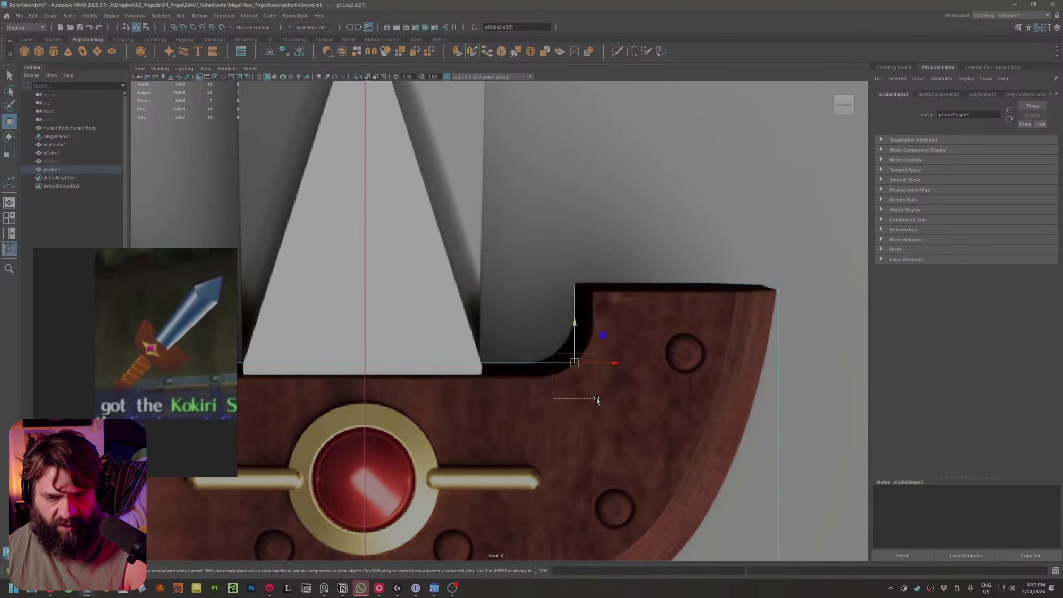
pyautogui.keyDown('ctrl'); pyautogui.moveTo(599, 259); pyautogui.dragTo(552, 311); pyautogui.keyUp('ctrl')
pyautogui.keyDown('ctrl'); pyautogui.moveTo(337, 305); pyautogui.dragTo(498, 457); pyautogui.keyUp('ctrl')
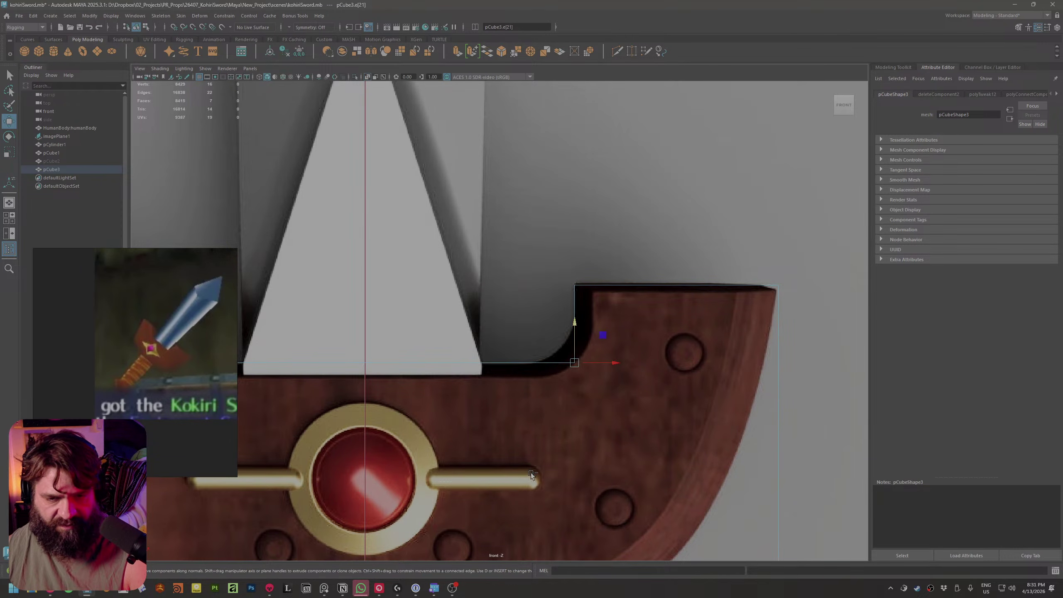
pyautogui.keyDown('alt'); pyautogui.moveTo(591, 382); pyautogui.dragTo(563, 399, button='middle'); pyautogui.keyUp('alt')
pyautogui.scroll(1, 560, 395)
pyautogui.keyDown('shift'); pyautogui.moveTo(556, 390); pyautogui.dragTo(588, 390, button='right'); pyautogui.keyUp('shift')
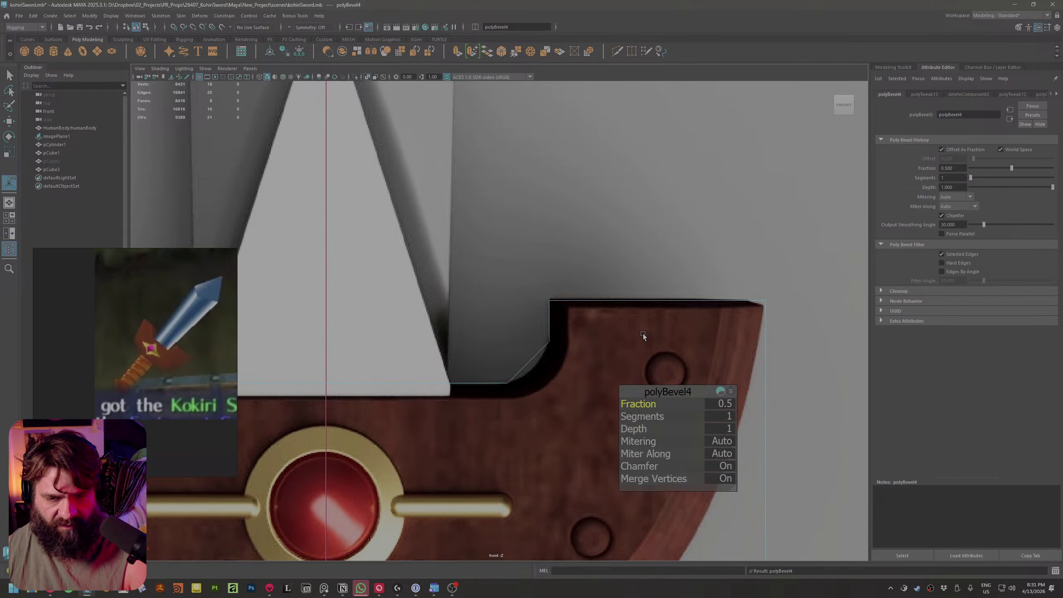
pyautogui.moveTo(641, 419); pyautogui.dragTo(640, 403)
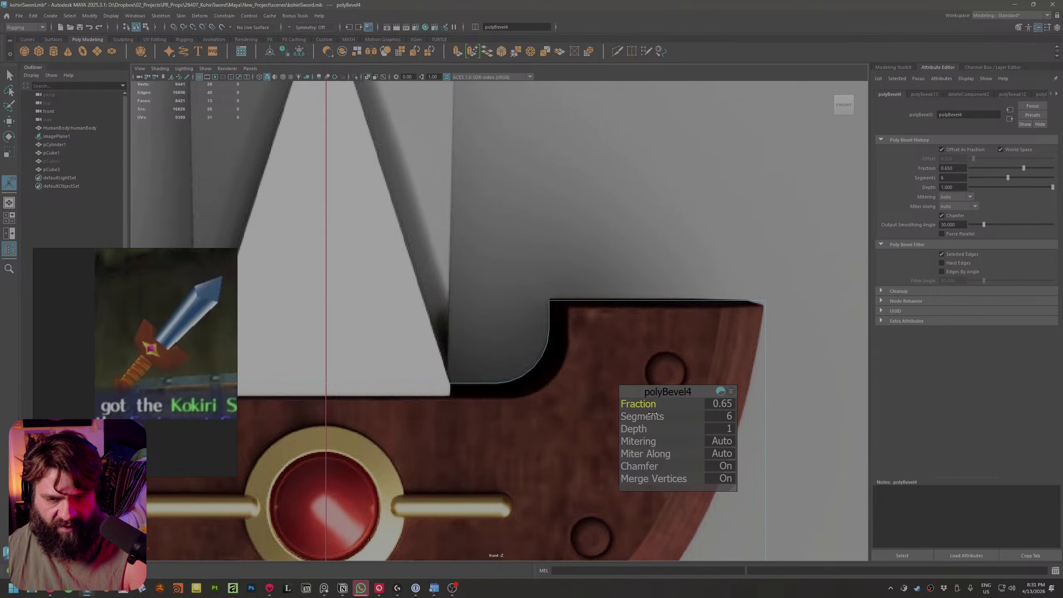
# Bevel the guard's lower outer corner edge with 5 segments and a fraction of 0.9 to follow the reference's curved side
pyautogui.keyDown('alt'); pyautogui.moveTo(547, 475); pyautogui.dragTo(482, 414, button='right'); pyautogui.keyUp('alt')
pyautogui.keyDown('alt'); pyautogui.moveTo(483, 414); pyautogui.dragTo(445, 329, button='middle'); pyautogui.keyUp('alt')
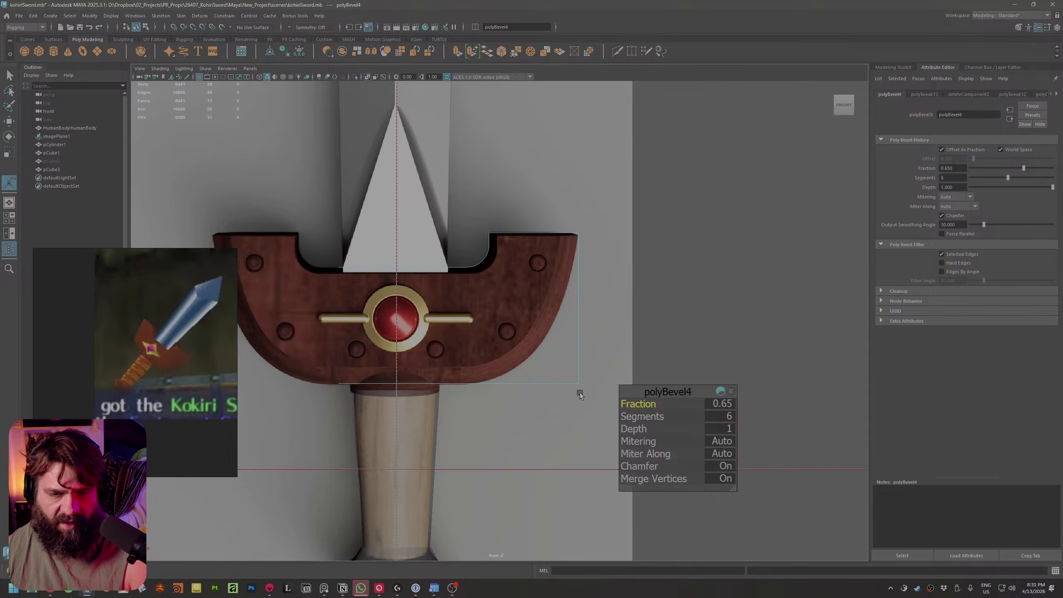
pyautogui.keyDown('alt'); pyautogui.moveTo(579, 391); pyautogui.dragTo(611, 352, button='right'); pyautogui.keyUp('alt')
pyautogui.moveTo(583, 339); pyautogui.dragTo(543, 351, button='right')
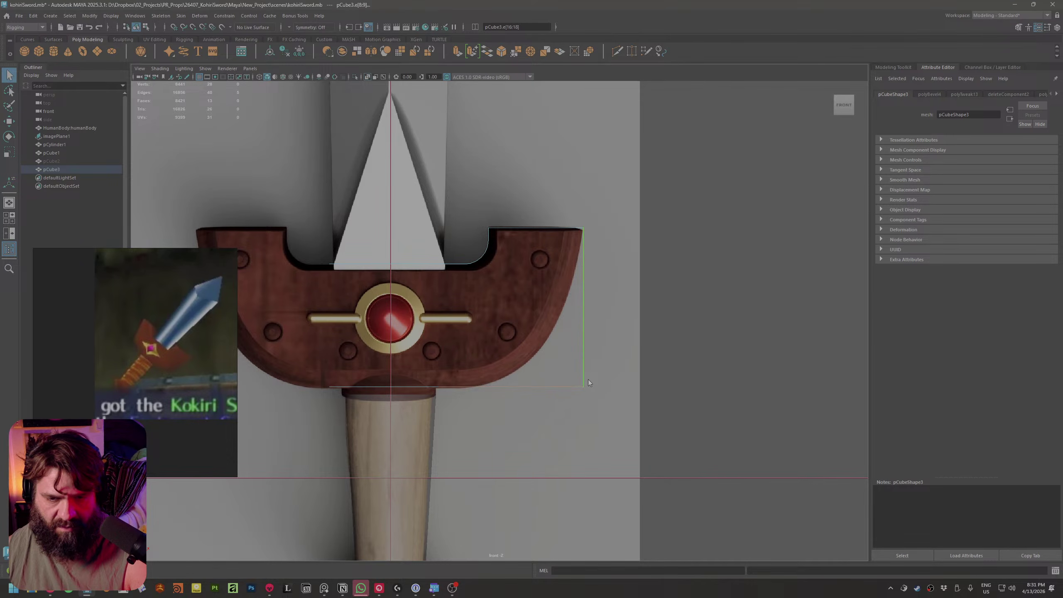
pyautogui.moveTo(588, 379); pyautogui.dragTo(628, 188, button='right')
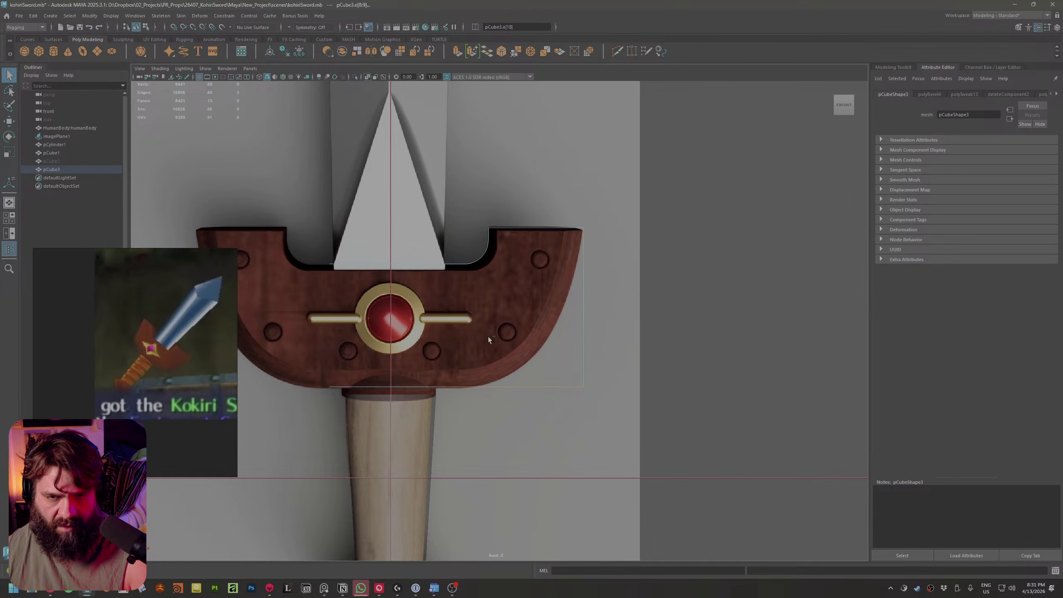
pyautogui.press('w')
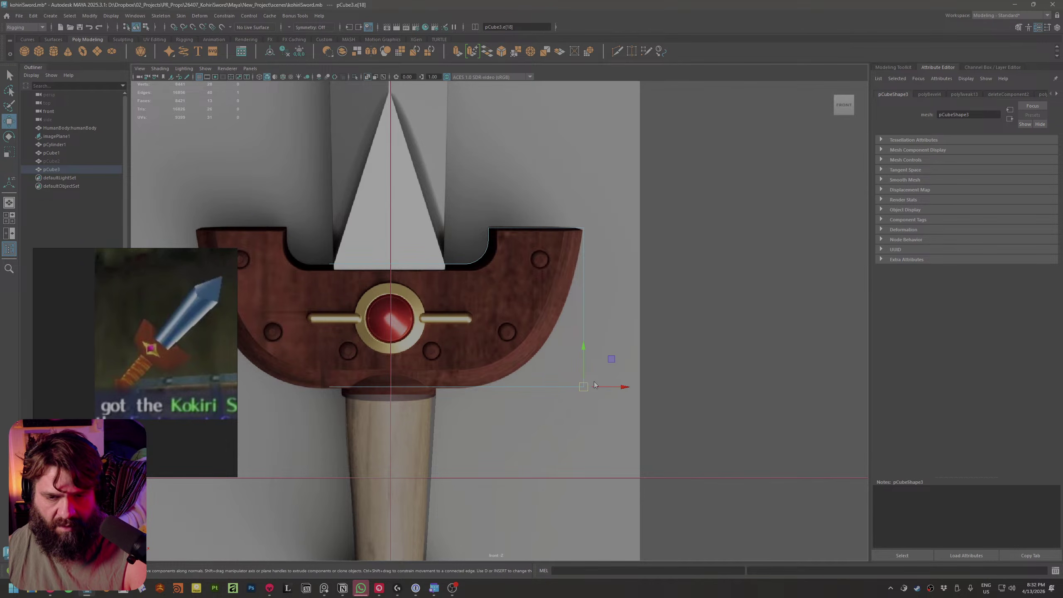
pyautogui.keyDown('shift'); pyautogui.moveTo(594, 382); pyautogui.dragTo(635, 384, button='right'); pyautogui.keyUp('shift')
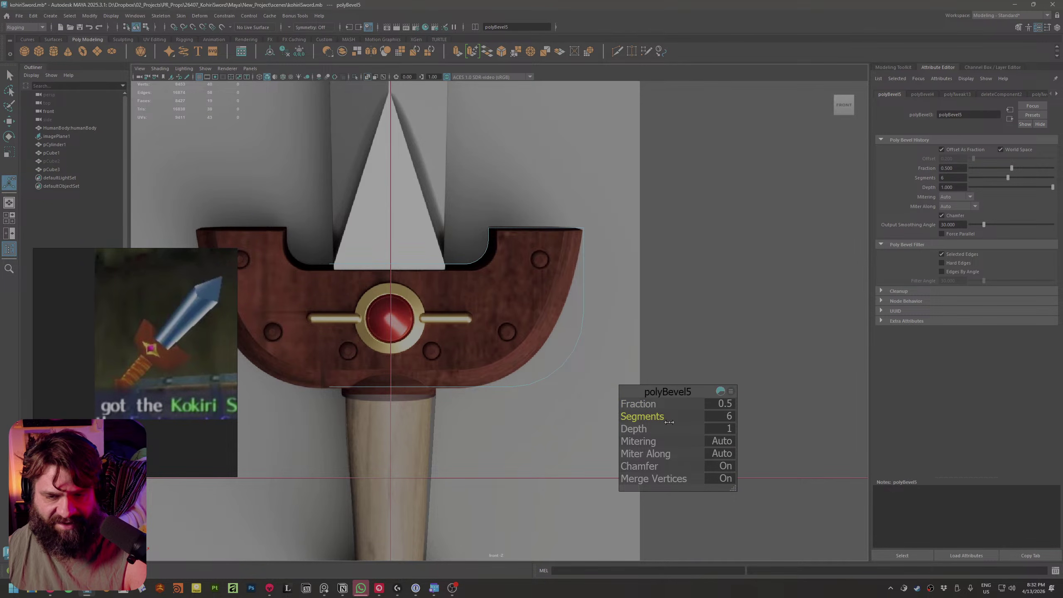
pyautogui.moveTo(651, 404)
pyautogui.mouseDown()
pyautogui.moveTo(672, 410)
pyautogui.moveTo(664, 417)
pyautogui.mouseUp()
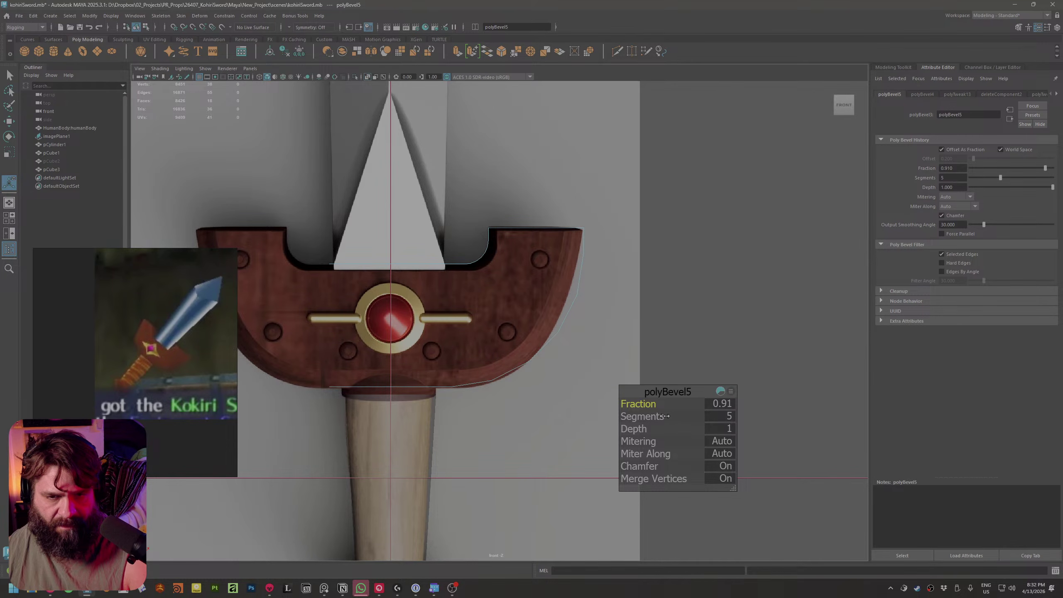
pyautogui.scroll(5, 567, 335)
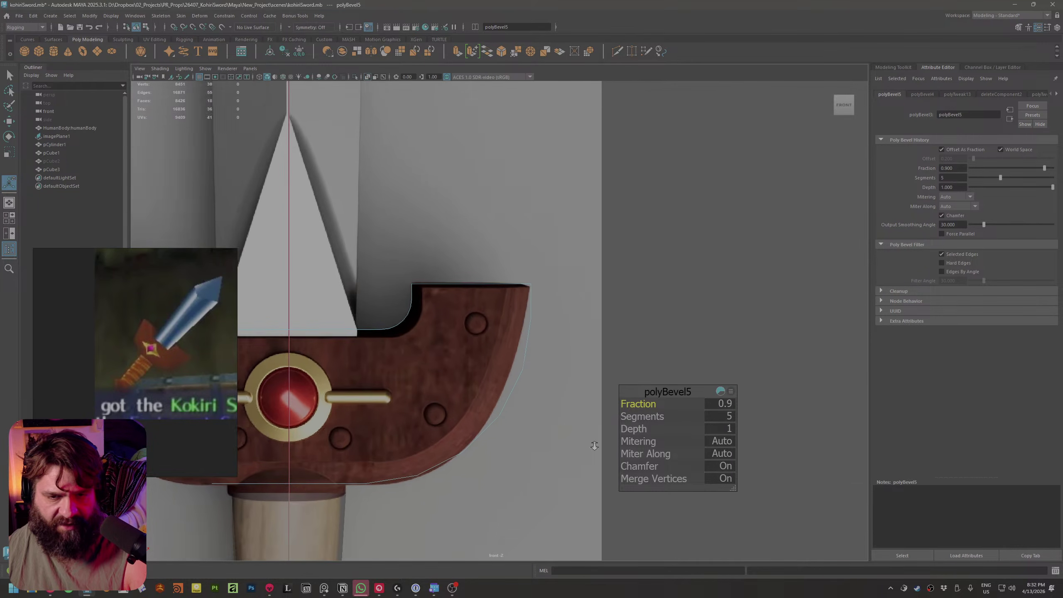
# Shift the upper vertices of the guard's outer curve inward so they lie on the reference outline
pyautogui.moveTo(574, 312); pyautogui.dragTo(549, 317, button='right')
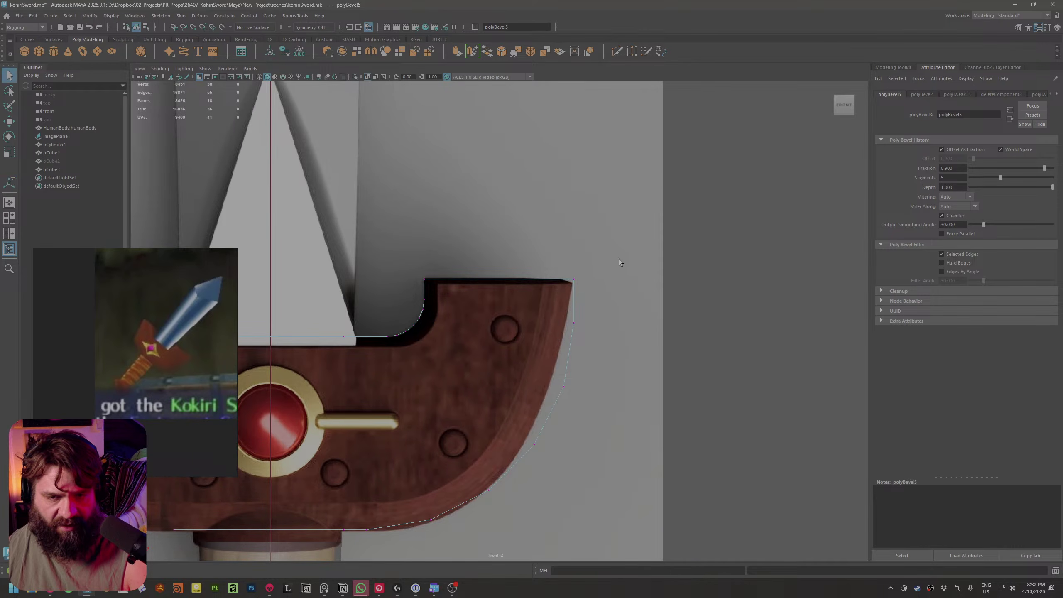
pyautogui.press('w')
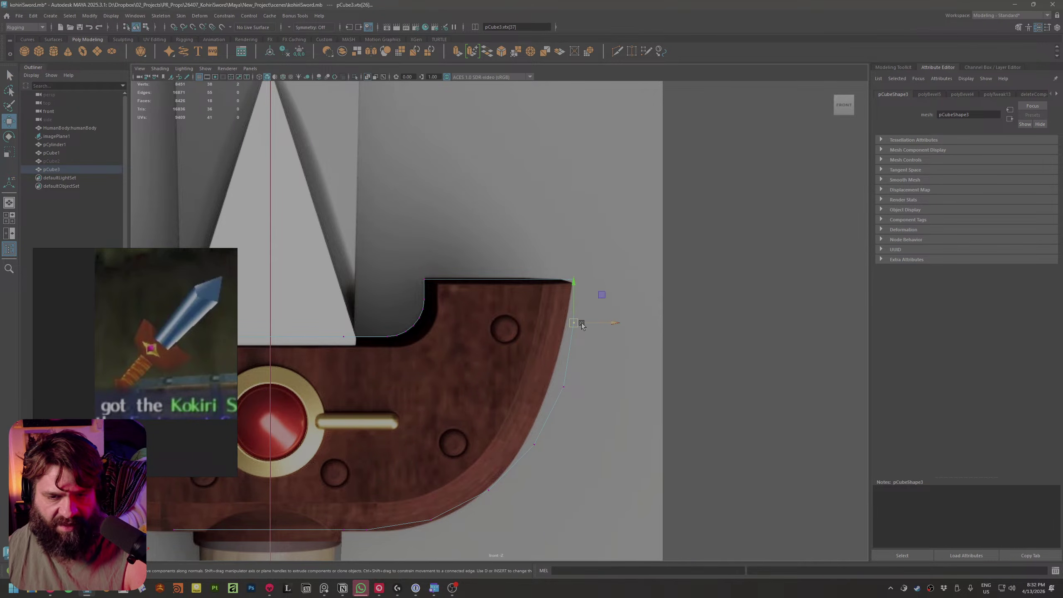
pyautogui.moveTo(602, 322); pyautogui.dragTo(596, 323)
pyautogui.click(555, 396)
pyautogui.moveTo(566, 386); pyautogui.dragTo(545, 387)
pyautogui.moveTo(563, 427); pyautogui.dragTo(478, 498)
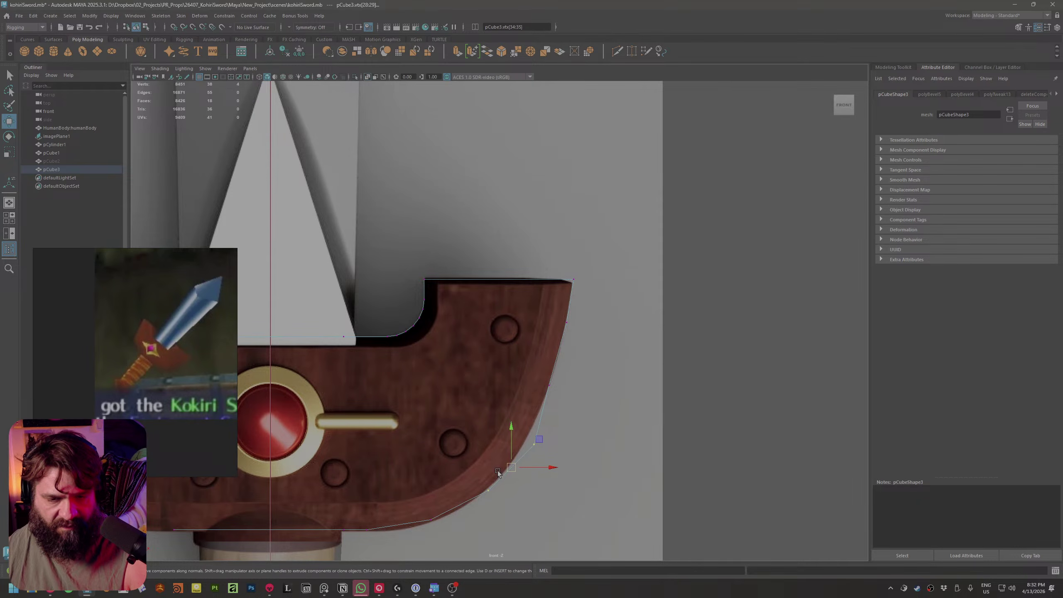
pyautogui.click(535, 446)
pyautogui.moveTo(535, 445); pyautogui.dragTo(527, 442)
# Check the lower vertices of the outer curve and adjust those at its bottom end to the reference guard's edge
pyautogui.keyDown('alt'); pyautogui.moveTo(527, 443); pyautogui.dragTo(549, 435, button='middle'); pyautogui.keyUp('alt')
pyautogui.click(535, 456)
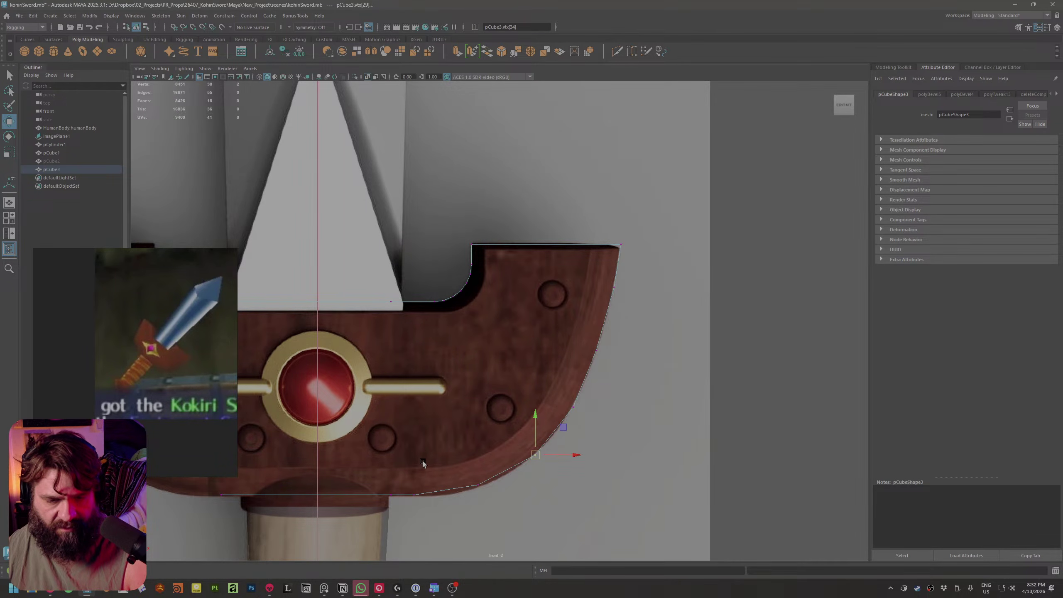
pyautogui.click(480, 486)
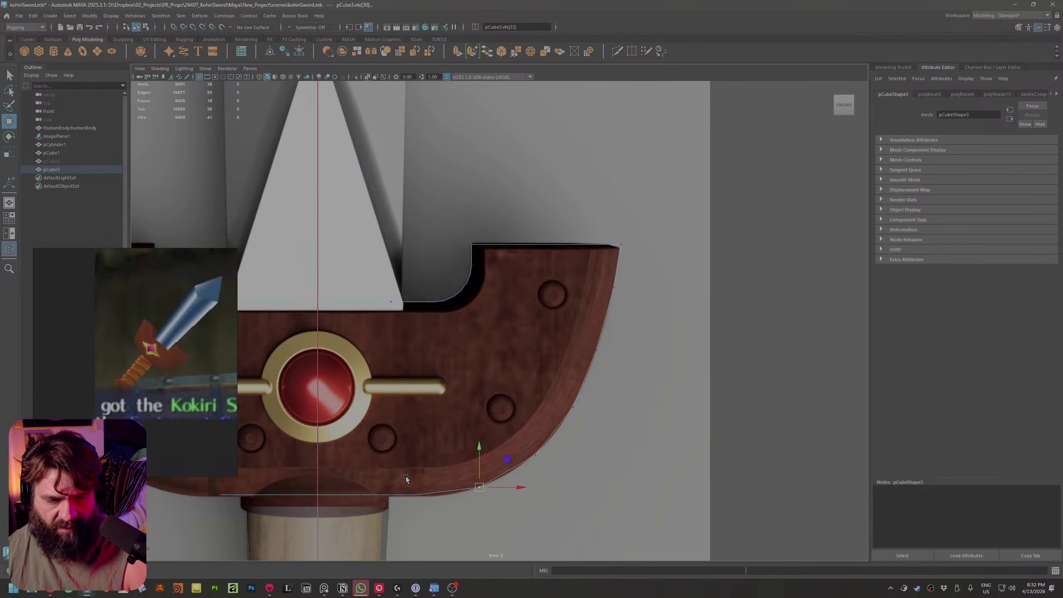
pyautogui.moveTo(406, 477); pyautogui.dragTo(429, 509)
pyautogui.keyDown('alt'); pyautogui.moveTo(430, 510); pyautogui.dragTo(459, 500, button='middle'); pyautogui.keyUp('alt')
pyautogui.scroll(1, 444, 499)
pyautogui.moveTo(438, 482); pyautogui.dragTo(439, 486)
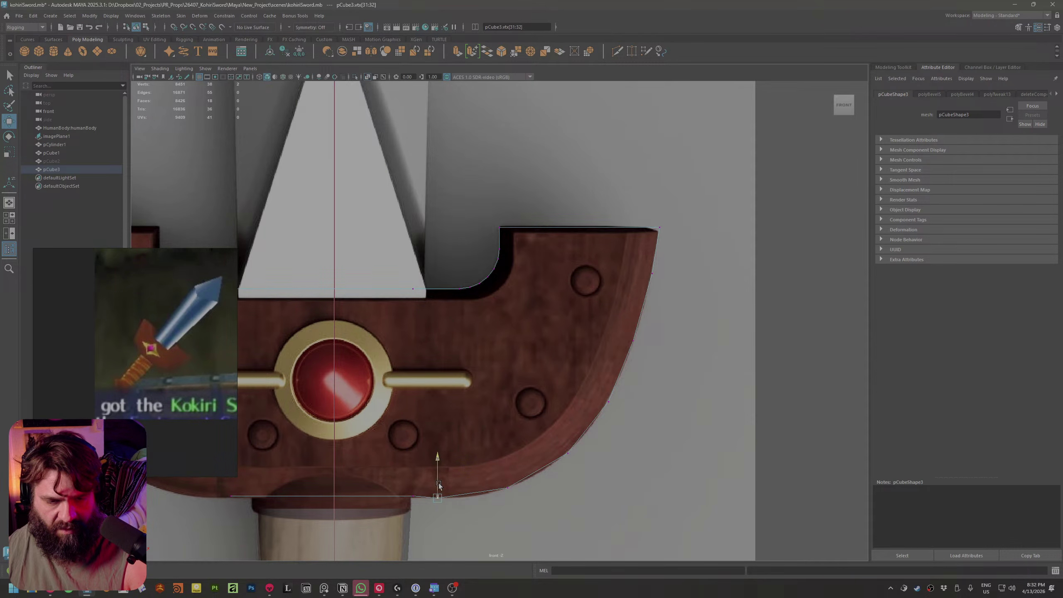
# Switch to the perspective view and select the front edges along pCube3's rounded notch corner
pyautogui.moveTo(481, 357); pyautogui.dragTo(495, 299, button='right')
pyautogui.rightClick(474, 295)
pyautogui.press('Escape')
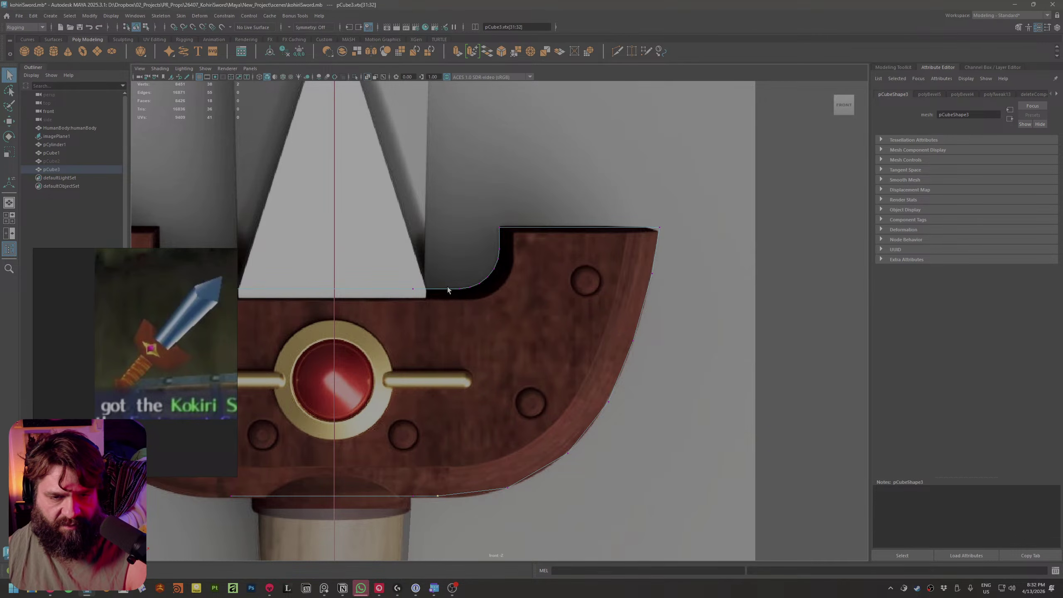
pyautogui.rightClick(444, 292)
pyautogui.press('space')
pyautogui.moveTo(446, 290); pyautogui.dragTo(538, 376)
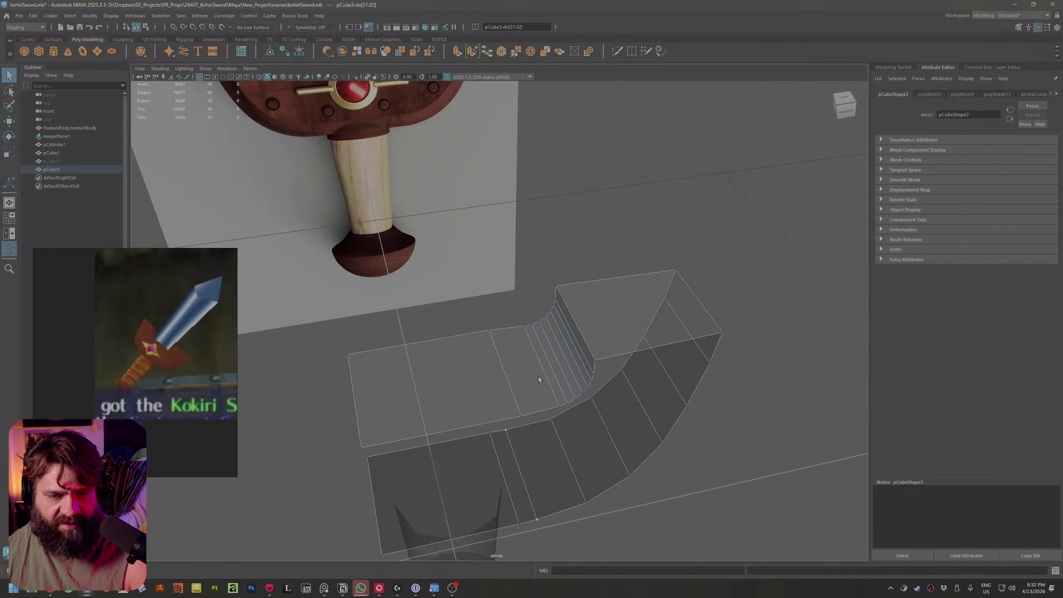
pyautogui.keyDown('alt'); pyautogui.moveTo(539, 377); pyautogui.dragTo(498, 354, button='middle'); pyautogui.keyUp('alt')
pyautogui.keyDown('alt'); pyautogui.moveTo(498, 354); pyautogui.dragTo(569, 361, button='right'); pyautogui.keyUp('alt')
pyautogui.moveTo(522, 292); pyautogui.dragTo(522, 268, button='right')
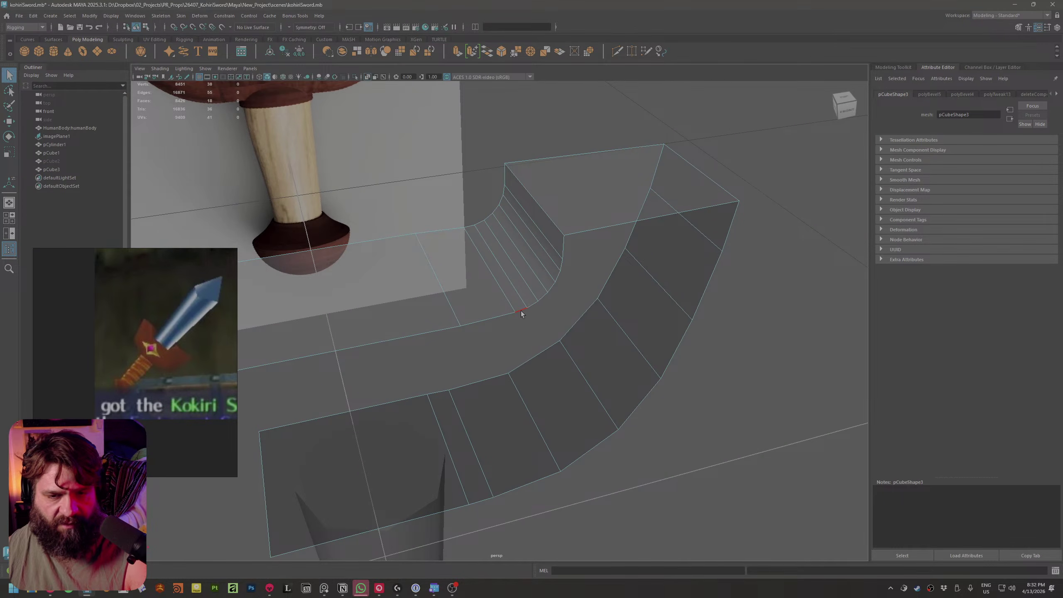
pyautogui.click(534, 306)
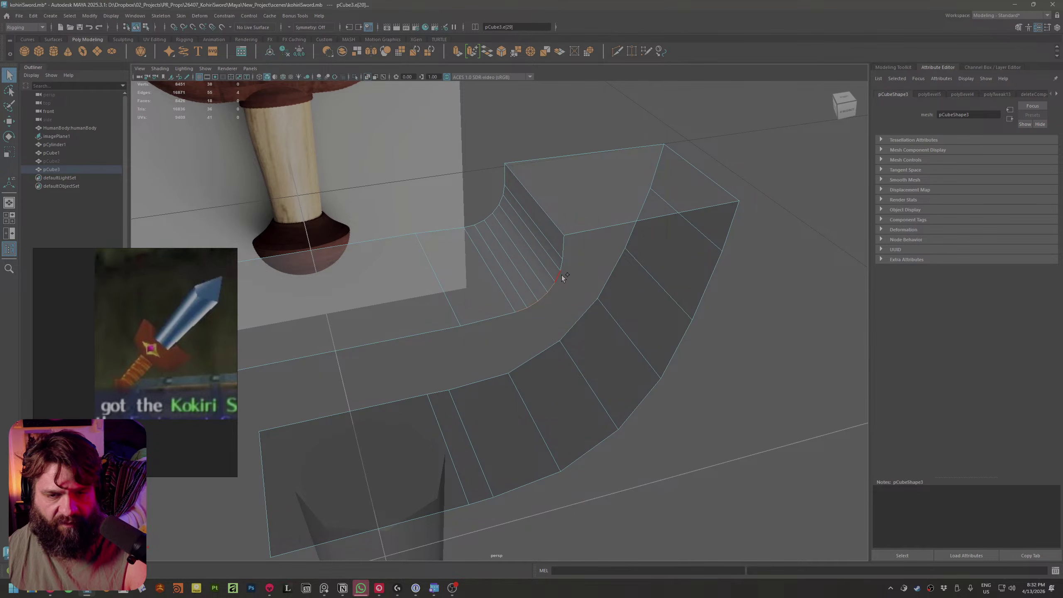
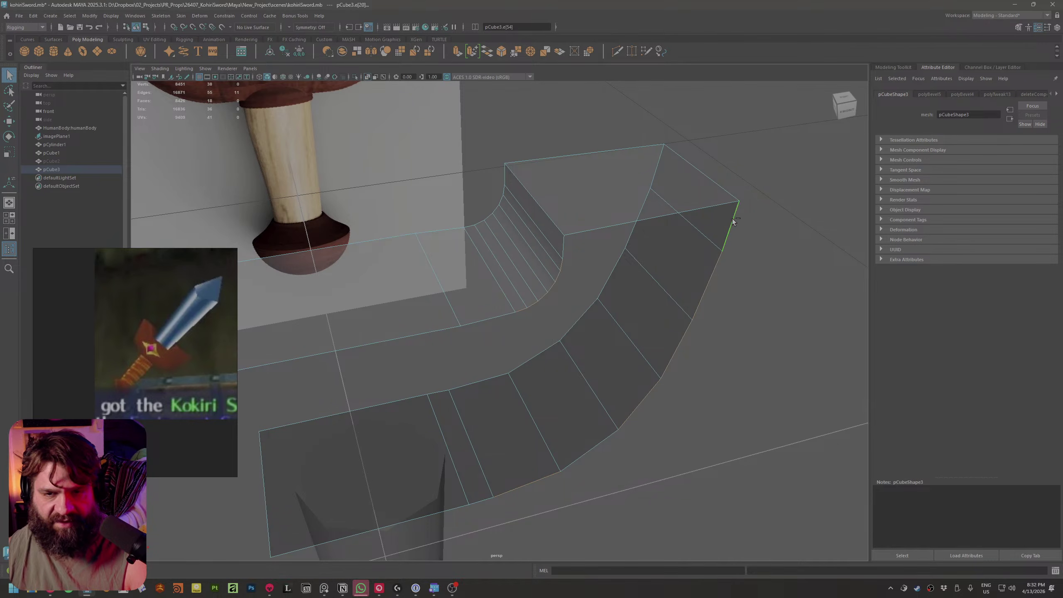
# Try to bridge the front edges of the notch with those of the guard's outer curve
pyautogui.keyDown('alt'); pyautogui.moveTo(733, 222); pyautogui.dragTo(670, 339); pyautogui.keyUp('alt')
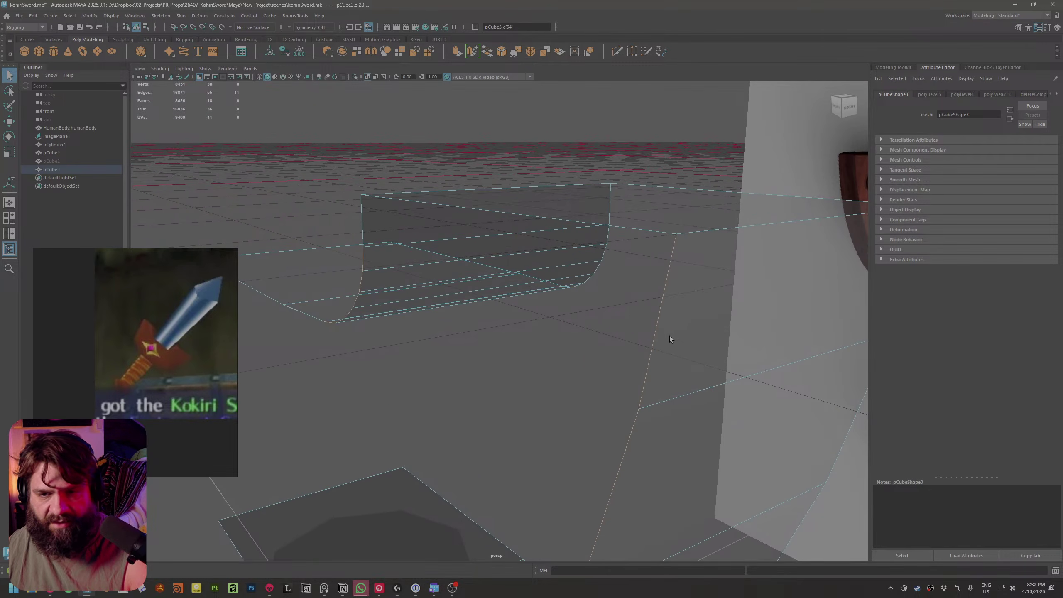
pyautogui.press('w')
pyautogui.scroll(-4, 660, 380)
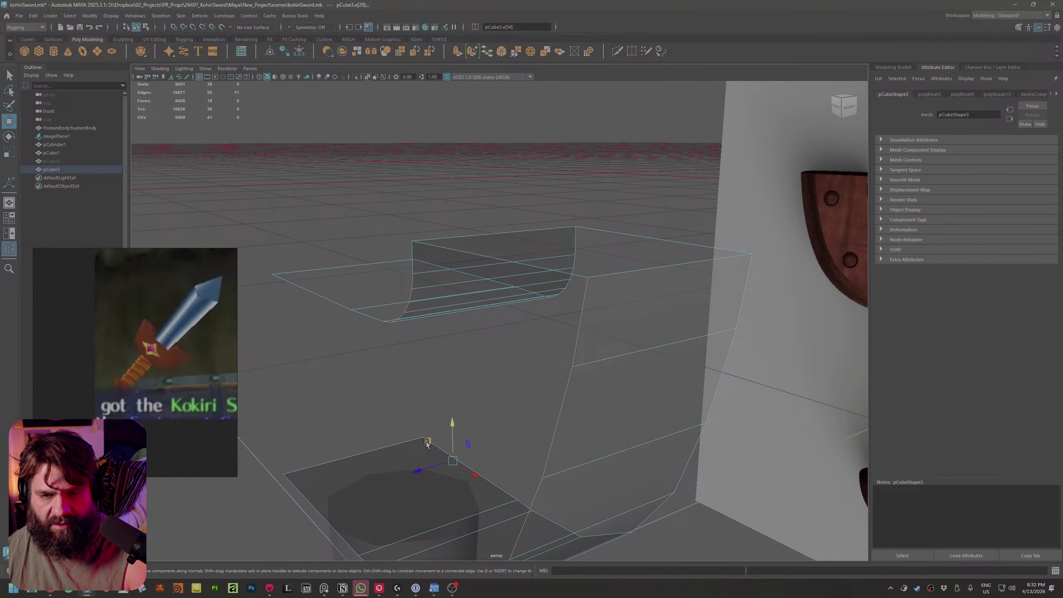
pyautogui.scroll(3, 636, 377)
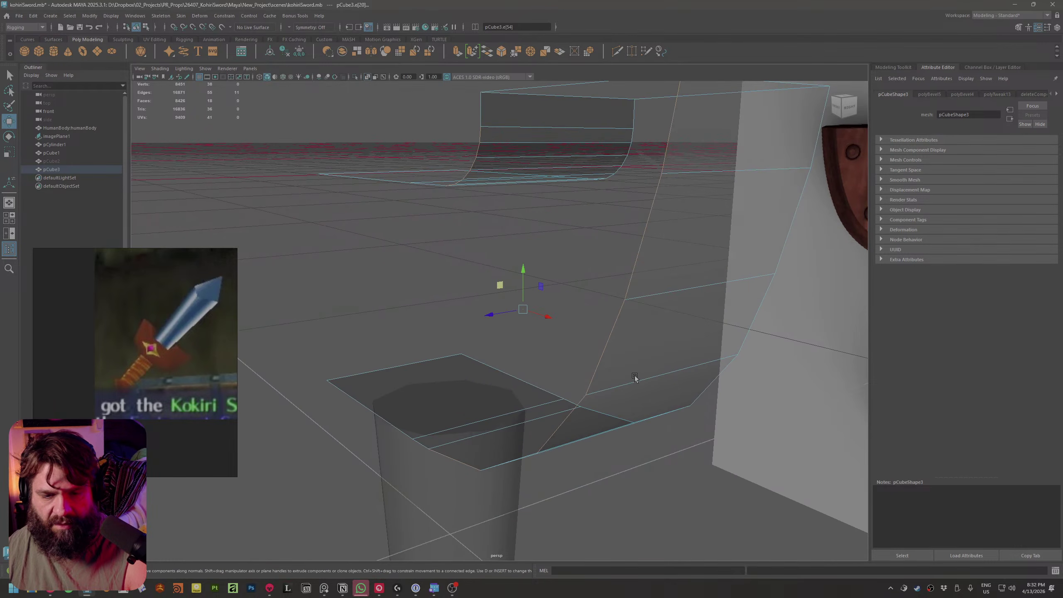
pyautogui.keyDown('alt'); pyautogui.moveTo(676, 351); pyautogui.dragTo(584, 260); pyautogui.keyUp('alt')
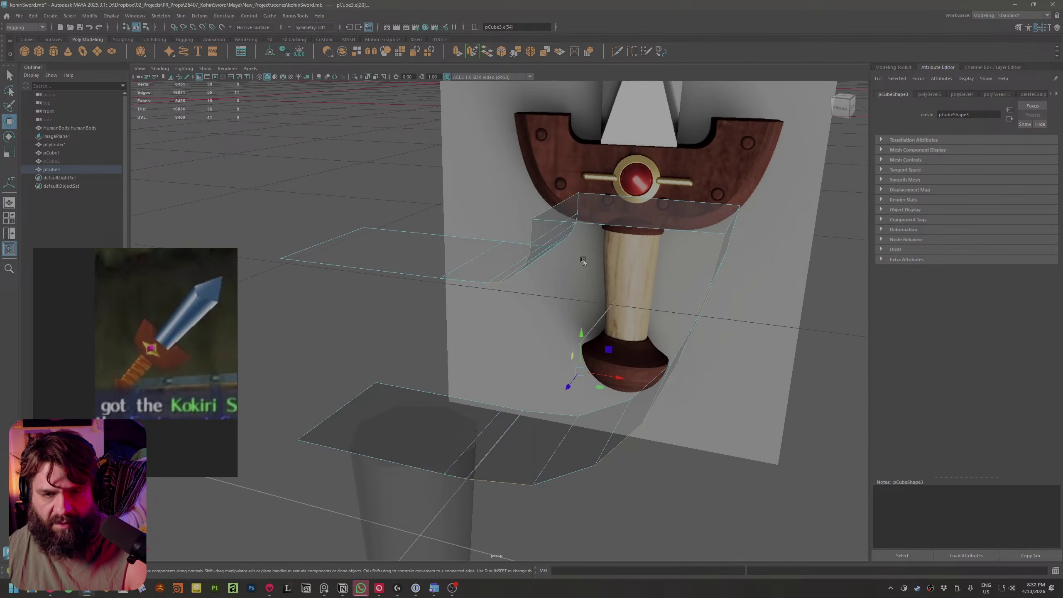
pyautogui.keyDown('shift'); pyautogui.click(534, 233); pyautogui.keyUp('shift')
pyautogui.keyDown('alt'); pyautogui.moveTo(576, 325); pyautogui.dragTo(648, 323); pyautogui.keyUp('alt')
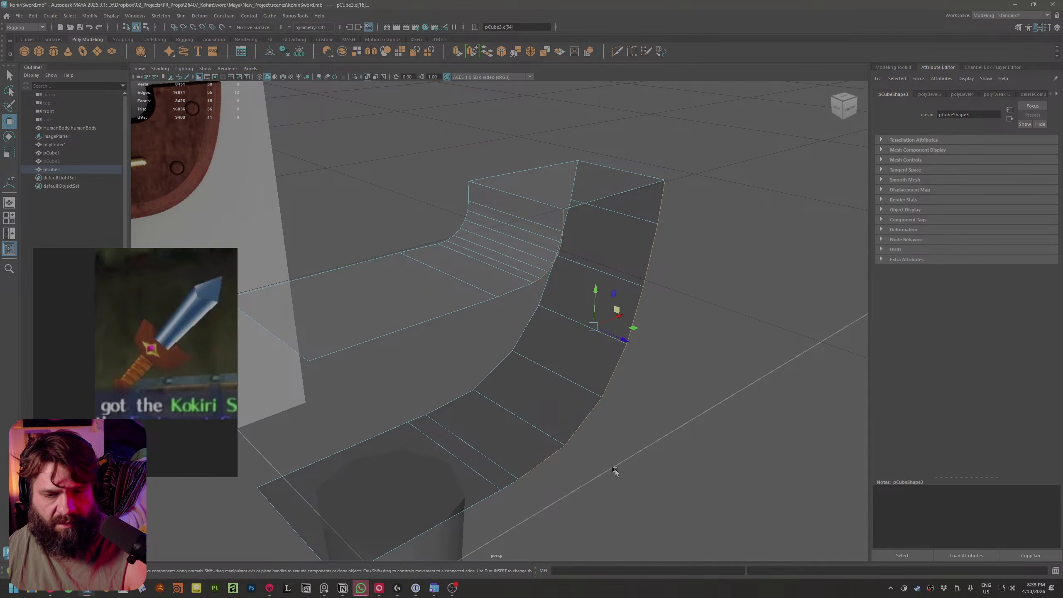
pyautogui.keyDown('ctrl'); pyautogui.click(540, 461); pyautogui.keyUp('ctrl')
pyautogui.keyDown('alt'); pyautogui.moveTo(586, 477); pyautogui.dragTo(672, 397); pyautogui.keyUp('alt')
pyautogui.keyDown('shift'); pyautogui.moveTo(666, 277); pyautogui.dragTo(656, 377, button='right'); pyautogui.keyUp('shift')
pyautogui.keyDown('alt'); pyautogui.moveTo(717, 359); pyautogui.dragTo(750, 352); pyautogui.keyUp('alt')
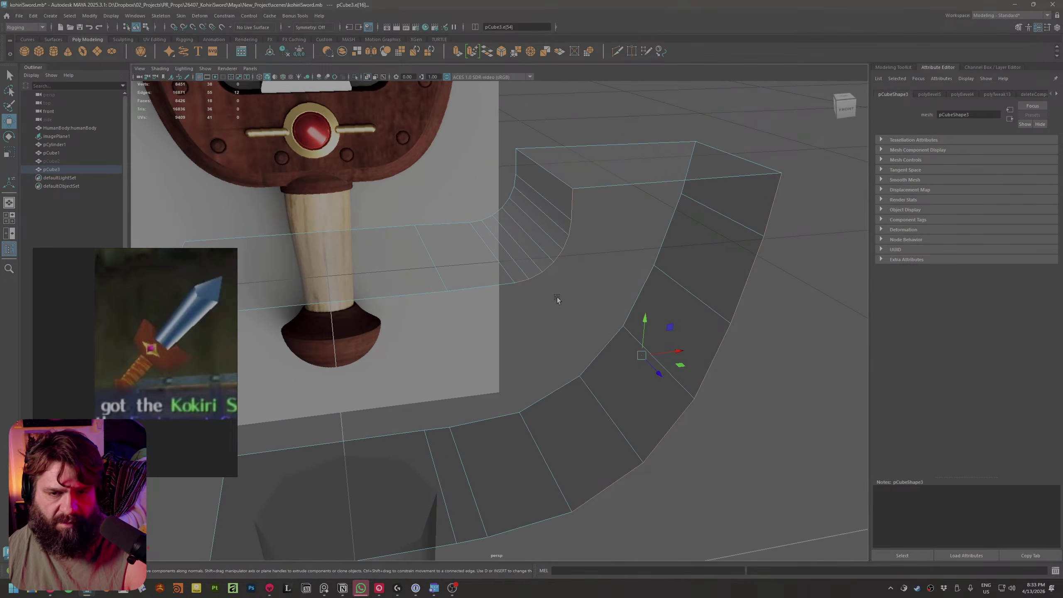
# Reselect matching front edges on the notch curve and the outer curve, and bridge them with 0 divisions
pyautogui.click(558, 297)
pyautogui.press('q')
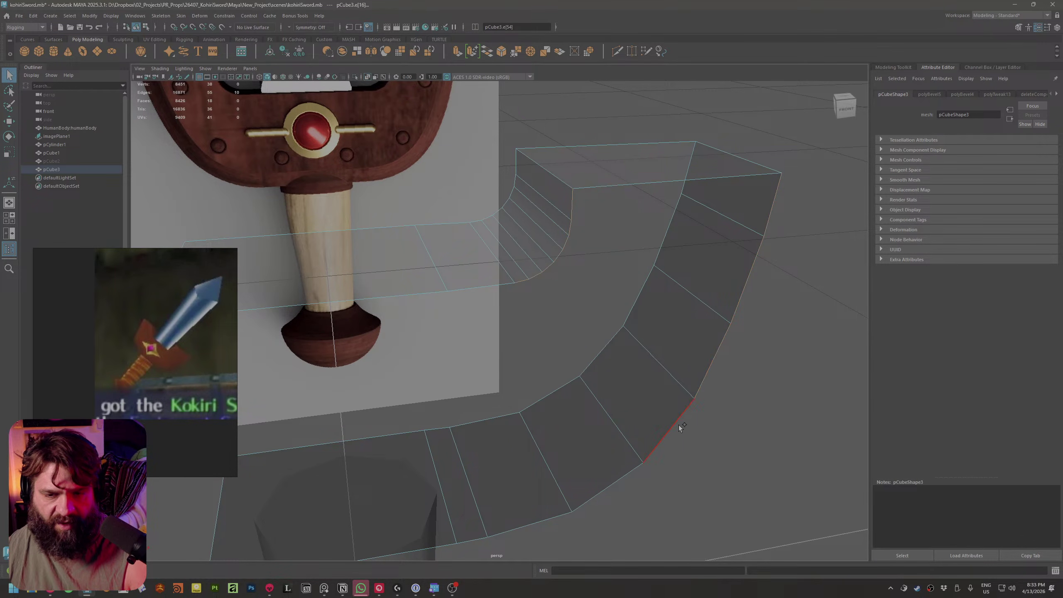
pyautogui.keyDown('shift'); pyautogui.click(469, 542); pyautogui.keyUp('shift')
pyautogui.keyDown('alt'); pyautogui.moveTo(468, 542); pyautogui.dragTo(686, 379, button='middle'); pyautogui.keyUp('alt')
pyautogui.keyDown('shift'); pyautogui.moveTo(685, 379); pyautogui.dragTo(676, 477, button='right'); pyautogui.keyUp('shift')
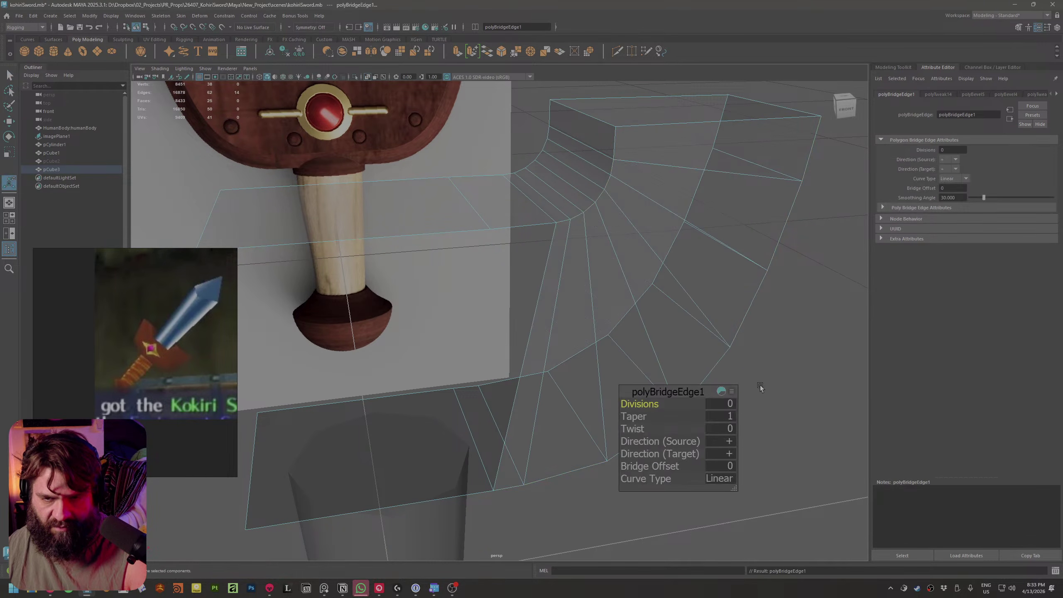
# Connect a new edge across the straight part of the guard's bottom strip
pyautogui.keyDown('alt'); pyautogui.moveTo(737, 310); pyautogui.dragTo(495, 411); pyautogui.keyUp('alt')
pyautogui.moveTo(495, 372); pyautogui.dragTo(500, 359, button='right')
pyautogui.keyDown('shift'); pyautogui.moveTo(490, 430); pyautogui.dragTo(490, 526, button='right'); pyautogui.keyUp('shift')
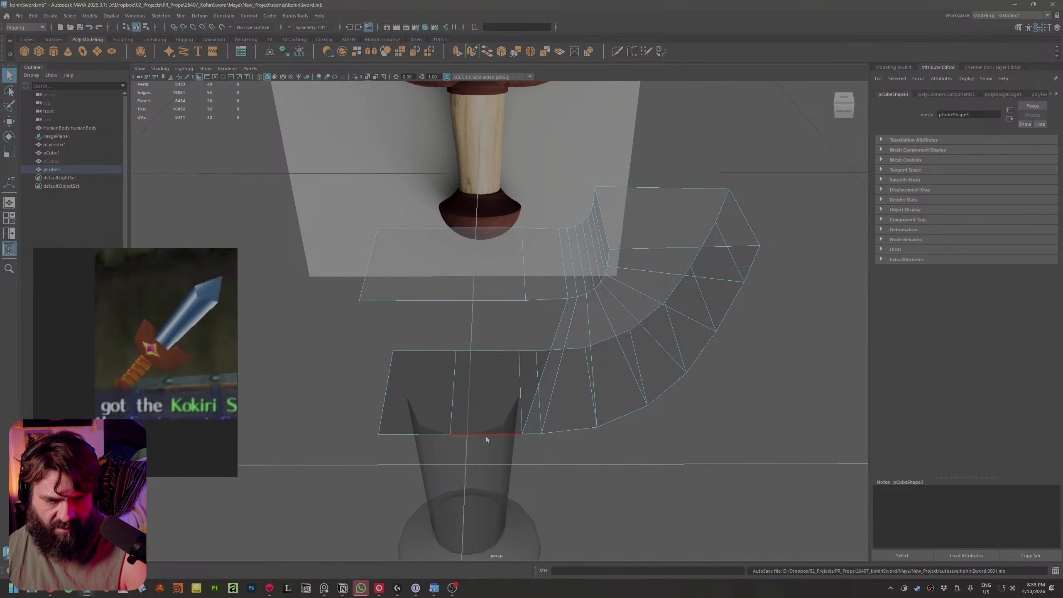
# Bridge the remaining straight front edges of the guard's upper and bottom strips with 0 divisions
pyautogui.doubleClick(556, 298)
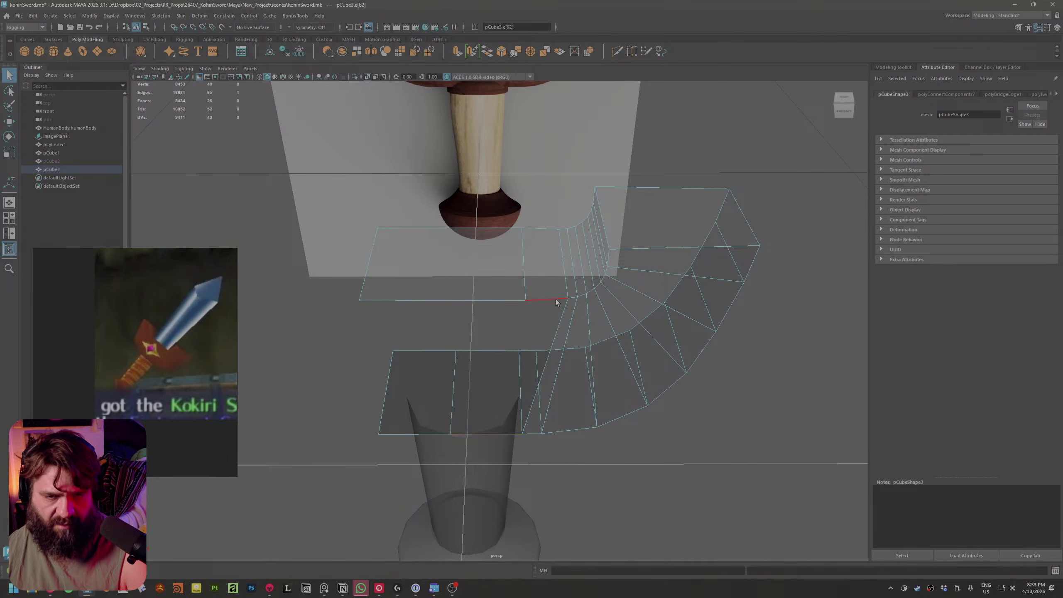
pyautogui.keyDown('shift'); pyautogui.click(408, 437); pyautogui.keyUp('shift')
pyautogui.keyDown('shift'); pyautogui.moveTo(504, 372); pyautogui.dragTo(518, 474, button='right'); pyautogui.keyUp('shift')
pyautogui.keyDown('alt'); pyautogui.moveTo(542, 467); pyautogui.dragTo(560, 342); pyautogui.keyUp('alt')
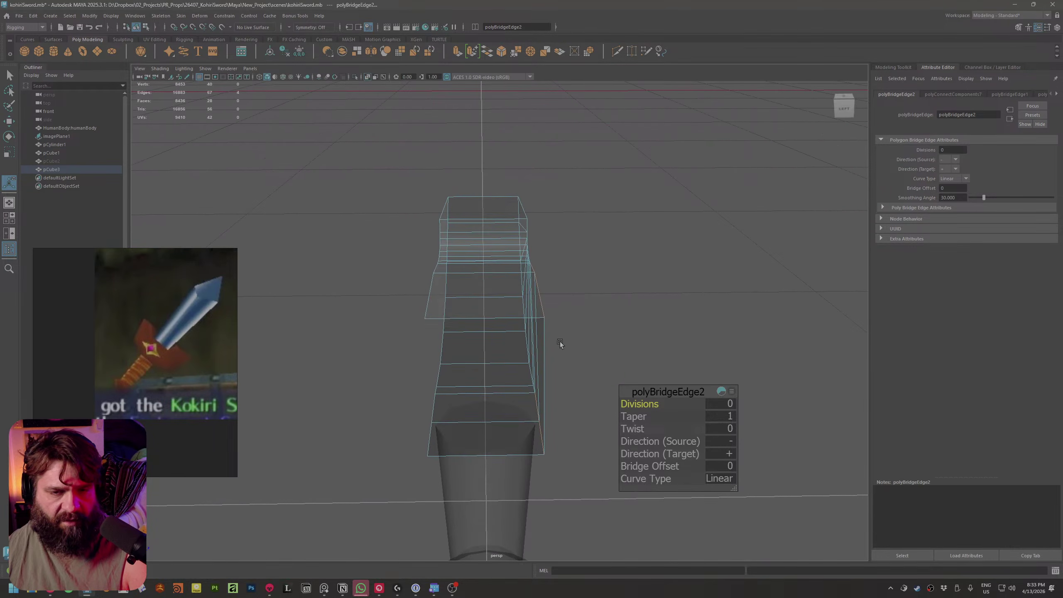
# Connect an edge loop through the middle of the guard's thickness and delete the open back half's faces
pyautogui.click(536, 324)
pyautogui.keyDown('shift'); pyautogui.moveTo(525, 317); pyautogui.dragTo(523, 436, button='right'); pyautogui.keyUp('shift')
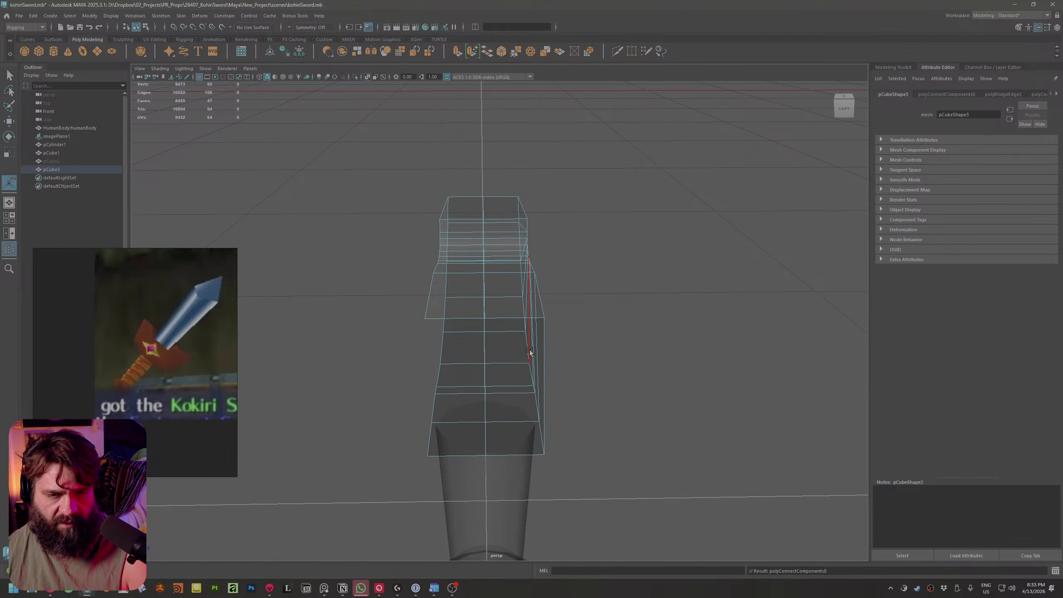
pyautogui.keyDown('alt'); pyautogui.moveTo(529, 354); pyautogui.dragTo(478, 328); pyautogui.keyUp('alt')
pyautogui.moveTo(458, 293)
pyautogui.mouseDown(button='right')
pyautogui.moveTo(458, 308)
pyautogui.moveTo(459, 273)
pyautogui.moveTo(456, 319)
pyautogui.mouseUp(button='right')
pyautogui.click(473, 268)
pyautogui.doubleClick(479, 271)
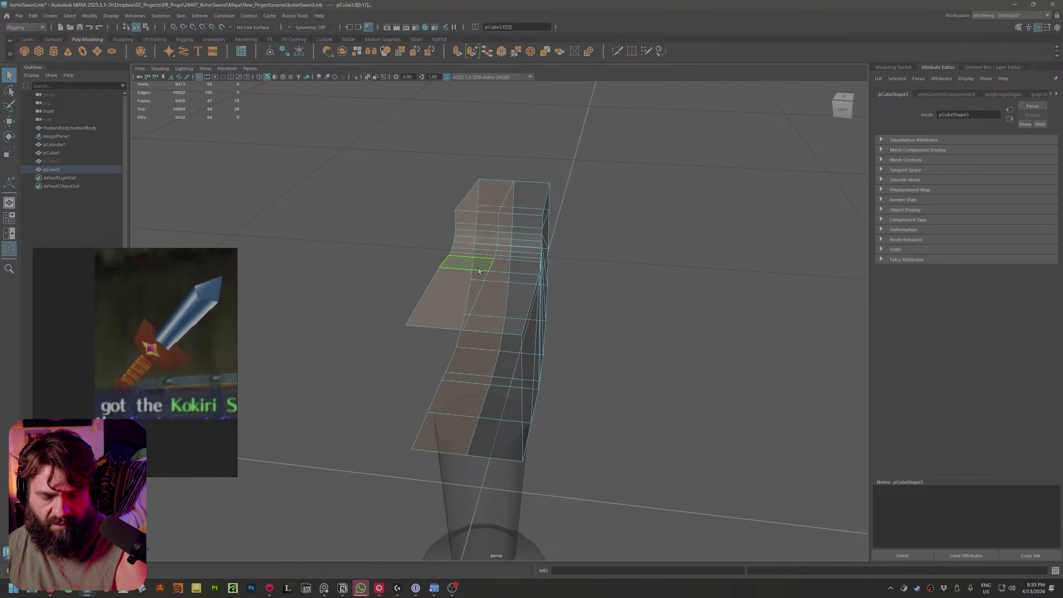
pyautogui.press('Delete')
# Scale the slanted edge loop in the guard's straight section flat along the horizontal axis so it runs vertically
pyautogui.keyDown('alt'); pyautogui.moveTo(681, 269); pyautogui.dragTo(574, 331); pyautogui.keyUp('alt')
pyautogui.keyDown('alt'); pyautogui.moveTo(575, 331); pyautogui.dragTo(624, 457, button='right'); pyautogui.keyUp('alt')
pyautogui.keyDown('alt'); pyautogui.moveTo(624, 456); pyautogui.dragTo(628, 400, button='middle'); pyautogui.keyUp('alt')
pyautogui.keyDown('alt'); pyautogui.moveTo(519, 387); pyautogui.dragTo(551, 356); pyautogui.keyUp('alt')
pyautogui.moveTo(551, 289); pyautogui.dragTo(551, 272, button='right')
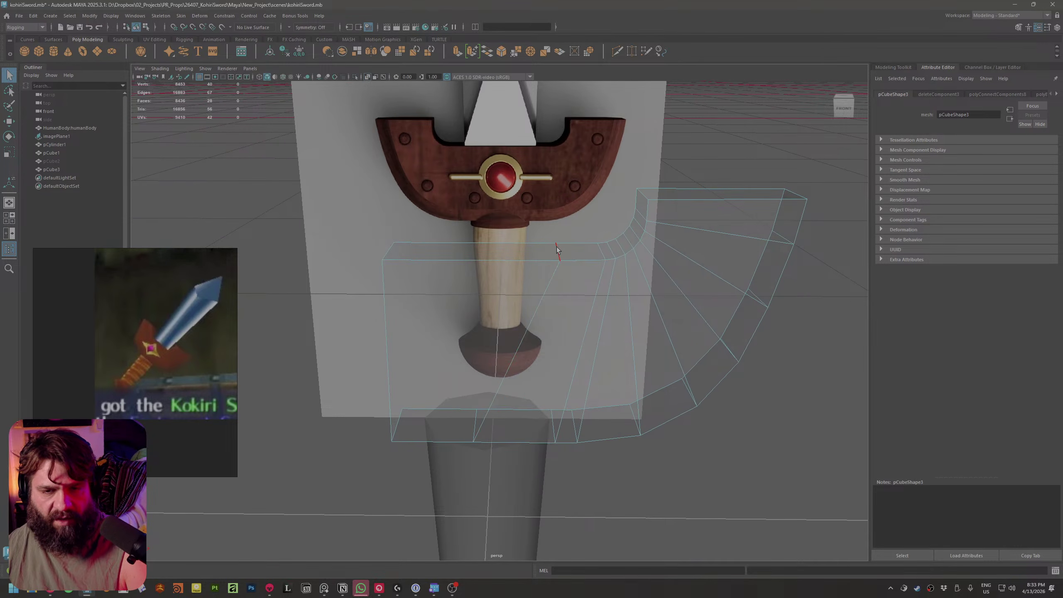
pyautogui.click(521, 341)
pyautogui.press('e')
pyautogui.press('r')
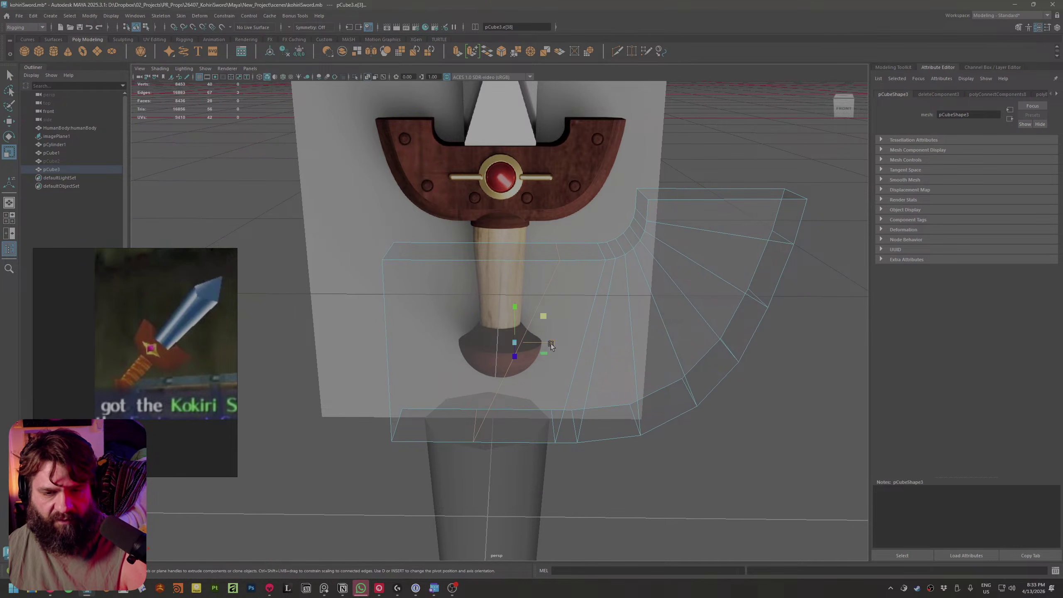
pyautogui.keyDown('alt'); pyautogui.moveTo(536, 380); pyautogui.dragTo(516, 389); pyautogui.keyUp('alt')
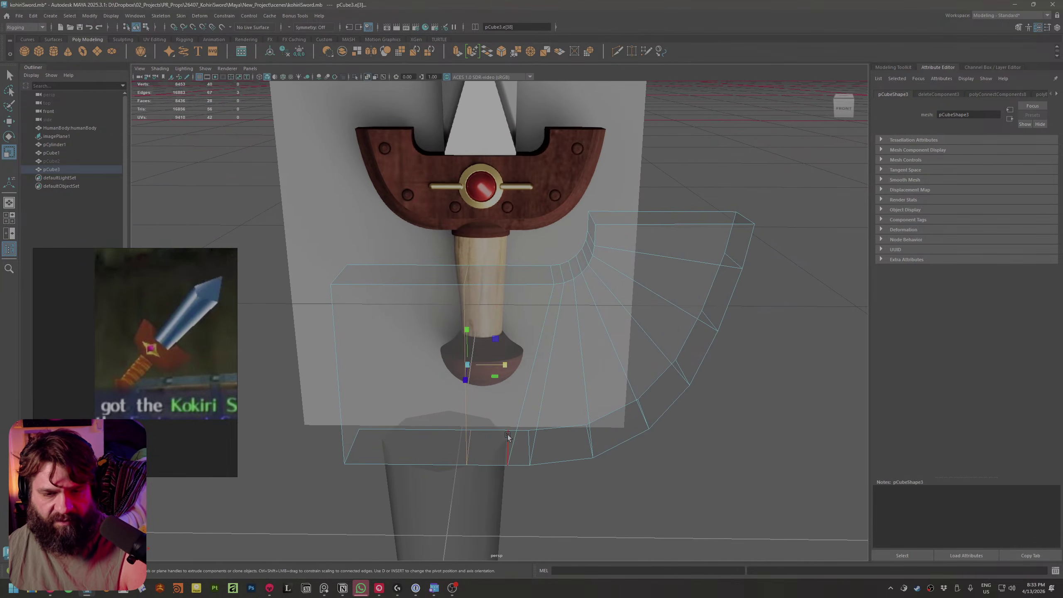
# Move the cross edges along the guard's inner and outer curves to even out their spacing, then return to object mode
pyautogui.click(552, 271)
pyautogui.press('w')
pyautogui.moveTo(590, 279)
pyautogui.mouseDown()
pyautogui.moveTo(566, 285)
pyautogui.moveTo(581, 292)
pyautogui.mouseUp()
pyautogui.keyDown('alt'); pyautogui.moveTo(636, 371); pyautogui.dragTo(603, 389); pyautogui.keyUp('alt')
pyautogui.click(532, 453)
pyautogui.keyDown('alt'); pyautogui.moveTo(532, 454); pyautogui.dragTo(634, 442); pyautogui.keyUp('alt')
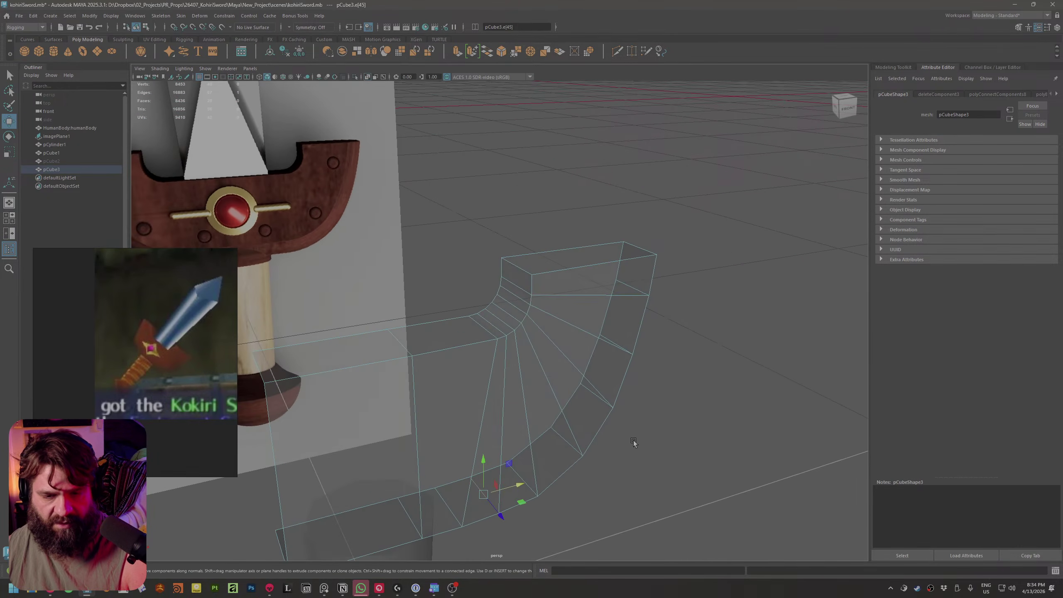
pyautogui.click(566, 441)
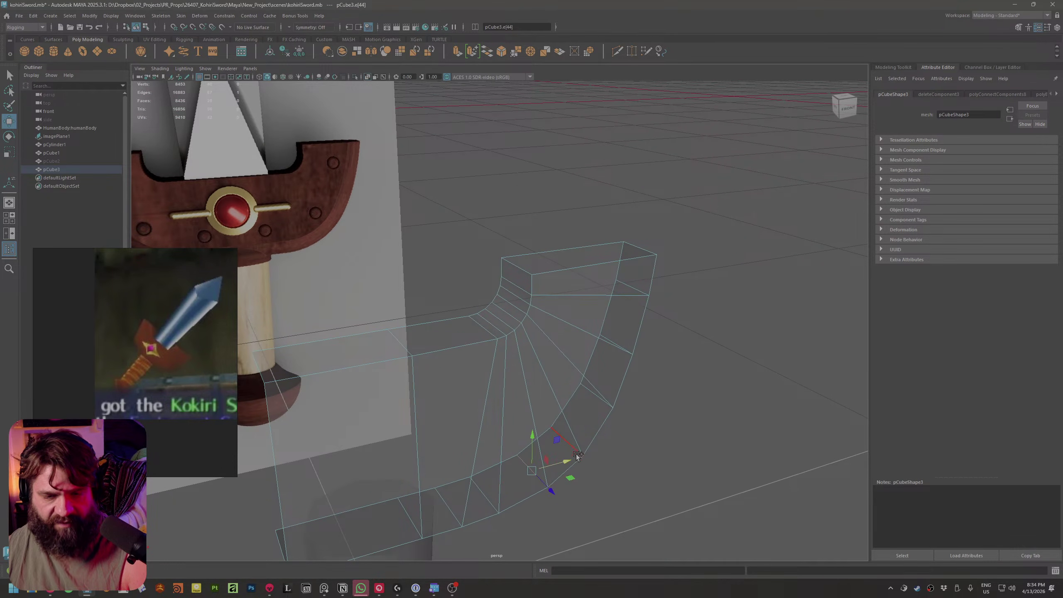
pyautogui.click(568, 438)
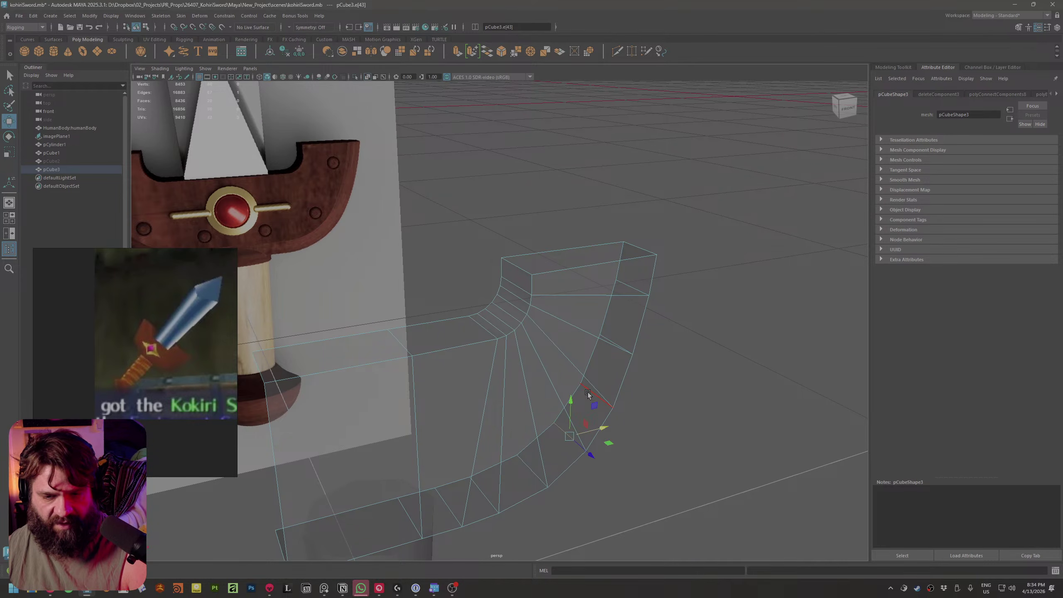
pyautogui.click(607, 387)
pyautogui.keyDown('alt'); pyautogui.moveTo(642, 386); pyautogui.dragTo(628, 335); pyautogui.keyUp('alt')
pyautogui.moveTo(628, 331); pyautogui.dragTo(762, 364, button='right')
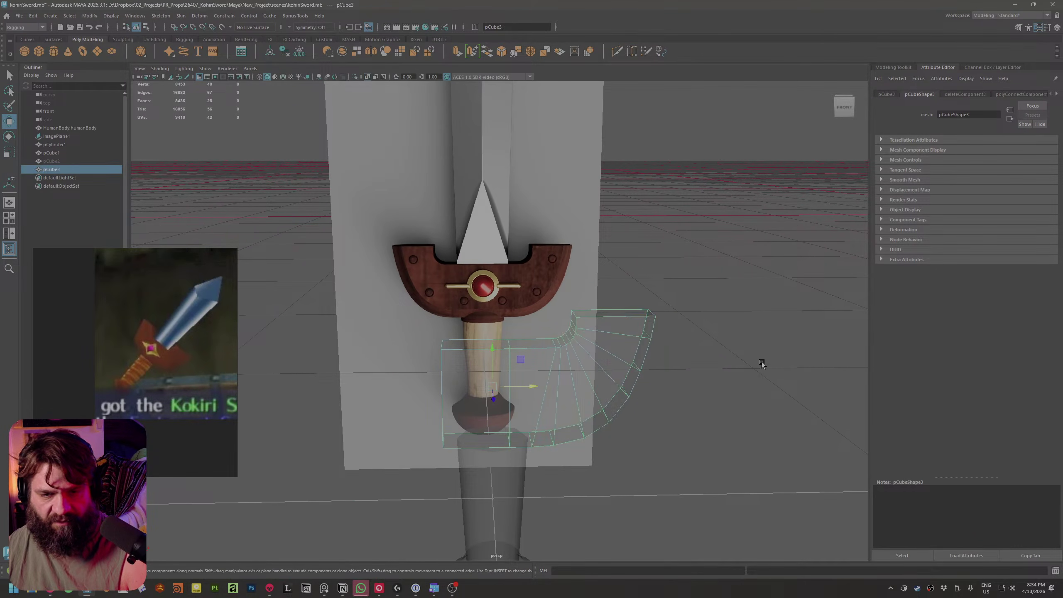
# Delete the faces of the guard's straight section on the inner side of the vertical edge loop
pyautogui.keyDown('alt'); pyautogui.moveTo(762, 364); pyautogui.dragTo(506, 311); pyautogui.keyUp('alt')
pyautogui.moveTo(513, 316); pyautogui.dragTo(504, 343, button='right')
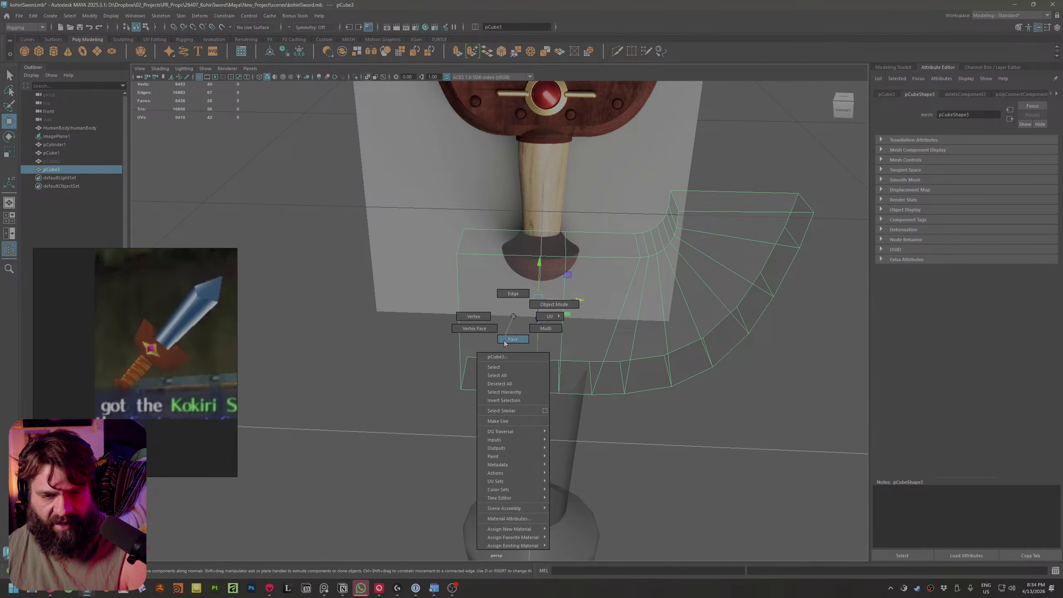
pyautogui.moveTo(459, 235); pyautogui.dragTo(497, 483)
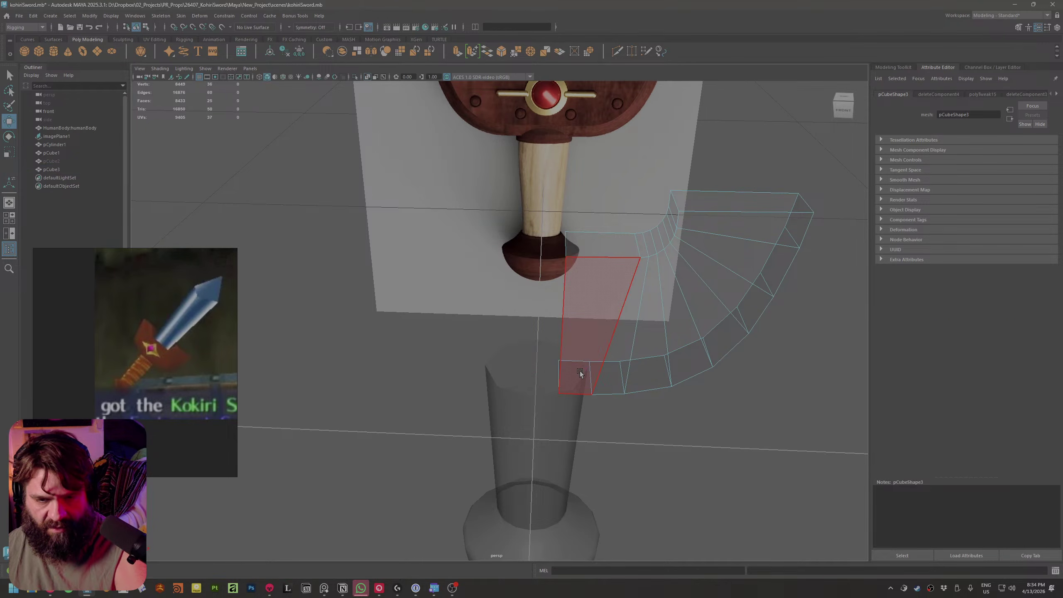
pyautogui.moveTo(573, 298); pyautogui.dragTo(565, 294, button='right')
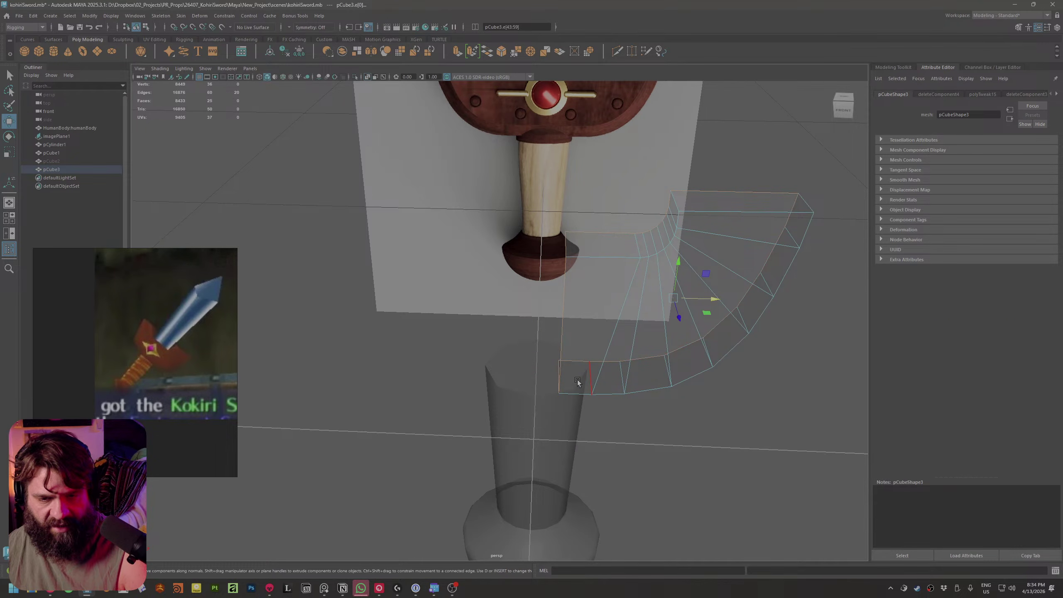
# Snap the open border edges of the guard's straight section horizontally onto the world centre line
pyautogui.keyDown('alt'); pyautogui.moveTo(577, 382); pyautogui.dragTo(523, 318); pyautogui.keyUp('alt')
pyautogui.click(541, 293)
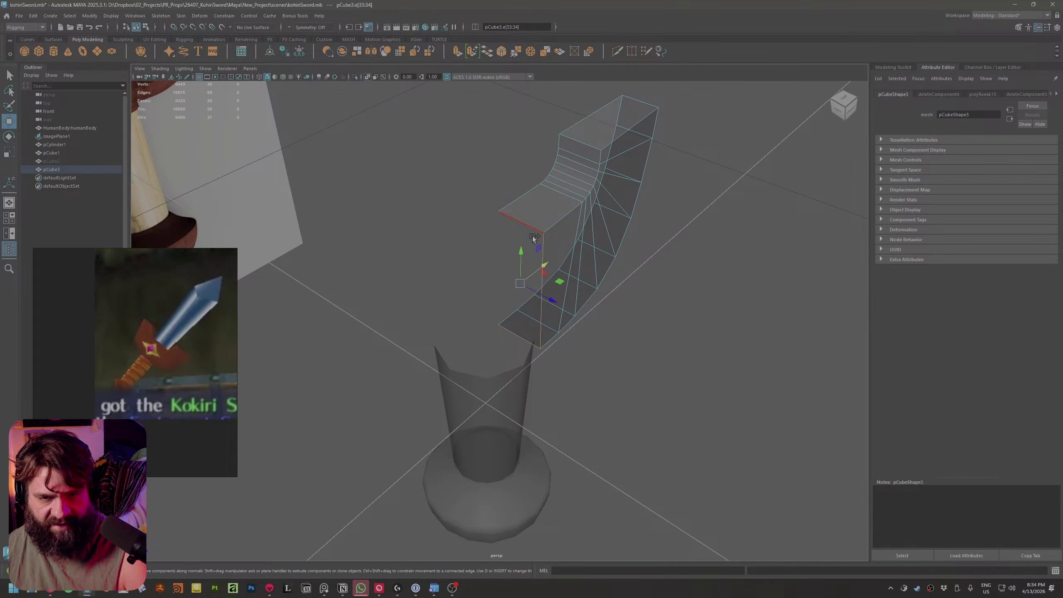
pyautogui.press('space')
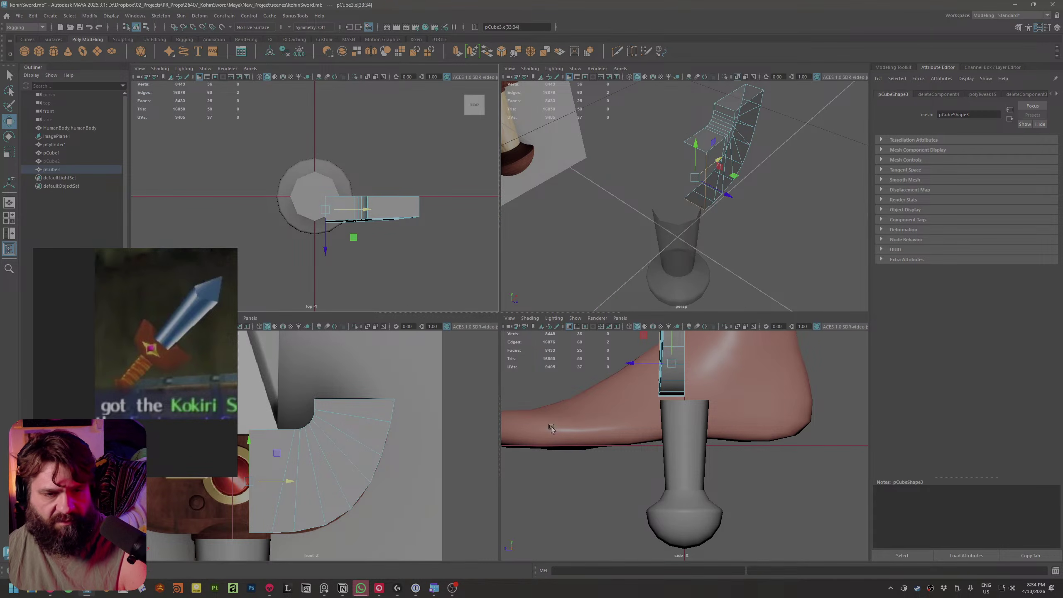
pyautogui.keyDown('alt'); pyautogui.moveTo(277, 459); pyautogui.dragTo(401, 438, button='middle'); pyautogui.keyUp('alt')
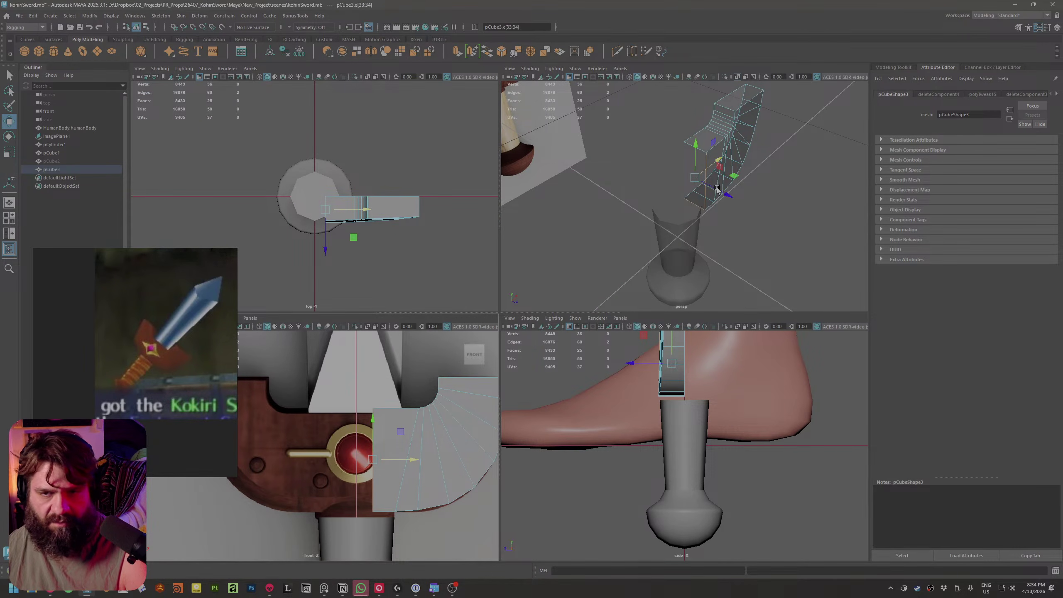
pyautogui.keyDown('alt'); pyautogui.moveTo(719, 190); pyautogui.dragTo(646, 264, button='middle'); pyautogui.keyUp('alt')
pyautogui.keyDown('alt'); pyautogui.moveTo(646, 264); pyautogui.dragTo(736, 285, button='right'); pyautogui.keyUp('alt')
pyautogui.keyDown('alt'); pyautogui.moveTo(624, 255); pyautogui.dragTo(716, 203, button='middle'); pyautogui.keyUp('alt')
pyautogui.keyDown('shift'); pyautogui.click(636, 202); pyautogui.keyUp('shift')
pyautogui.keyDown('alt'); pyautogui.moveTo(764, 252); pyautogui.dragTo(697, 225, button='right'); pyautogui.keyUp('alt')
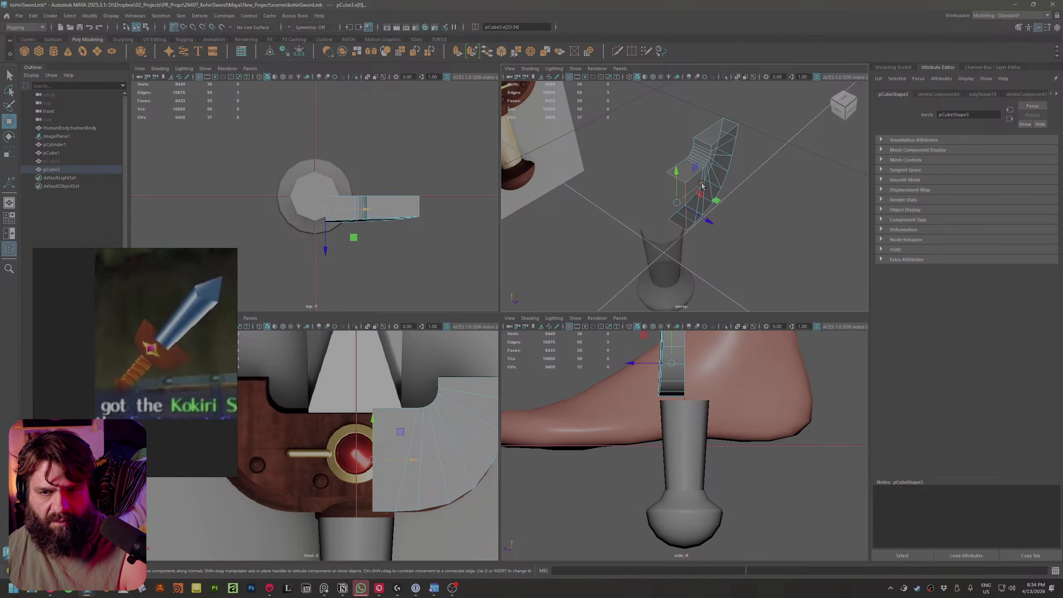
pyautogui.moveTo(702, 185); pyautogui.dragTo(543, 150)
pyautogui.keyDown('alt'); pyautogui.moveTo(677, 248); pyautogui.dragTo(707, 272); pyautogui.keyUp('alt')
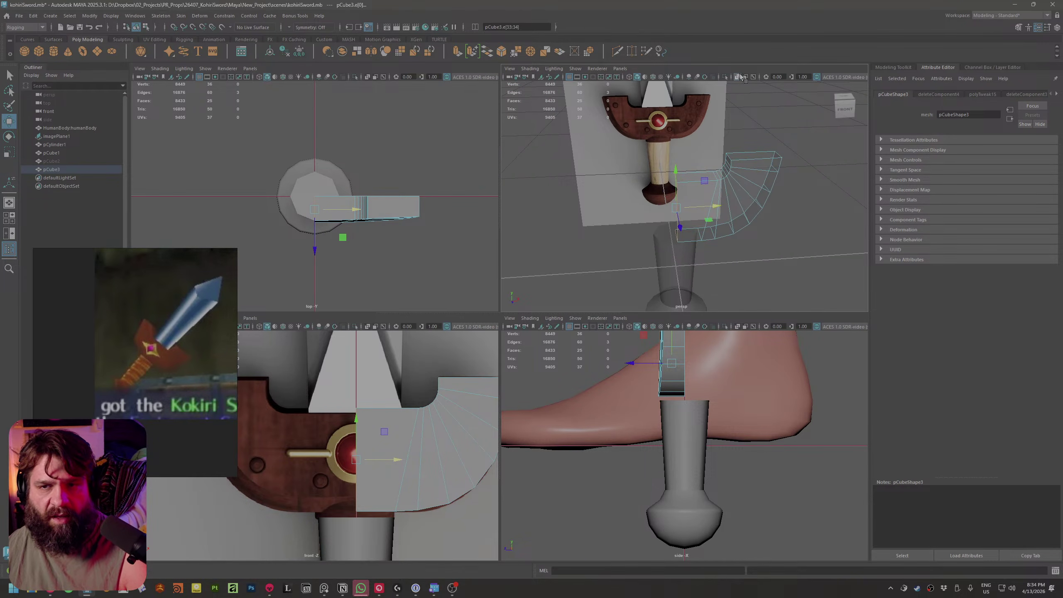
# Mirror the guard half across the X axis with merged border vertices and a merge threshold of 0.1
pyautogui.keyDown('alt'); pyautogui.moveTo(745, 104); pyautogui.dragTo(732, 168); pyautogui.keyUp('alt')
pyautogui.moveTo(732, 166); pyautogui.dragTo(773, 152, button='right')
pyautogui.keyDown('alt'); pyautogui.moveTo(821, 197); pyautogui.dragTo(729, 213); pyautogui.keyUp('alt')
pyautogui.keyDown('shift'); pyautogui.rightClick(720, 191); pyautogui.keyUp('shift')
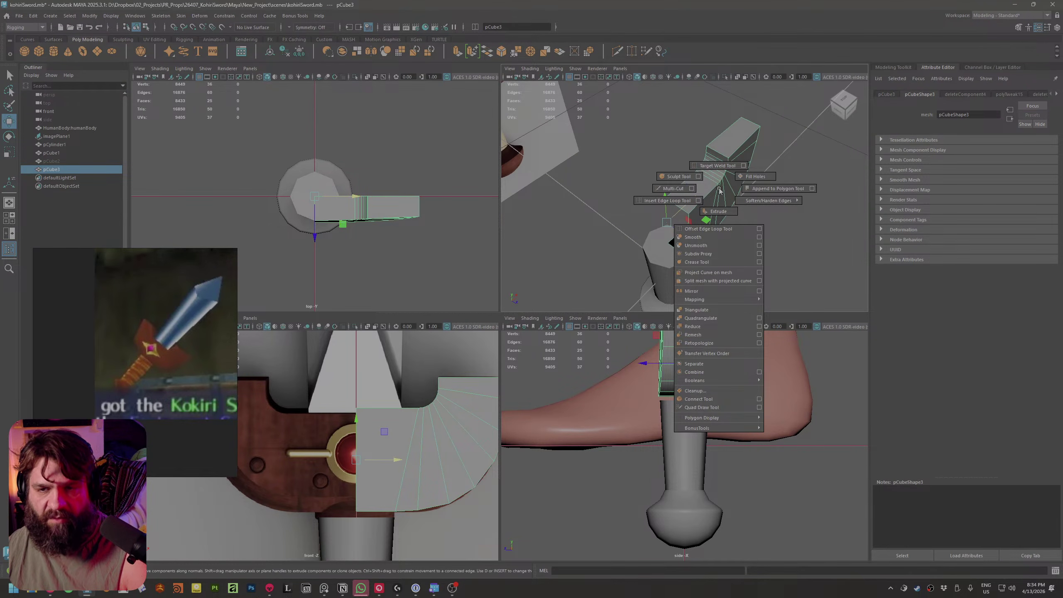
pyautogui.click(695, 290)
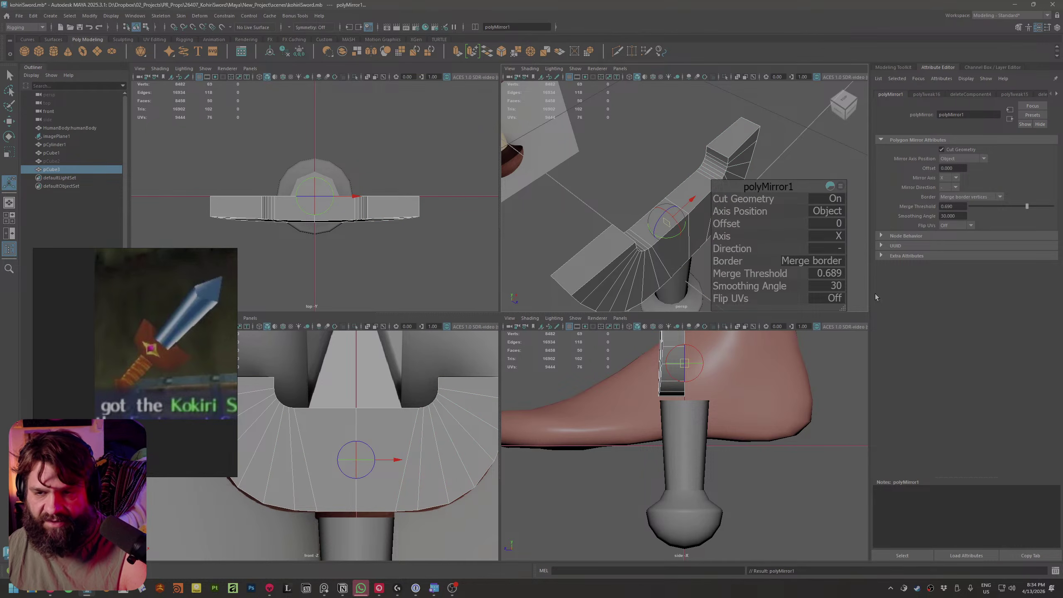
pyautogui.click(836, 273)
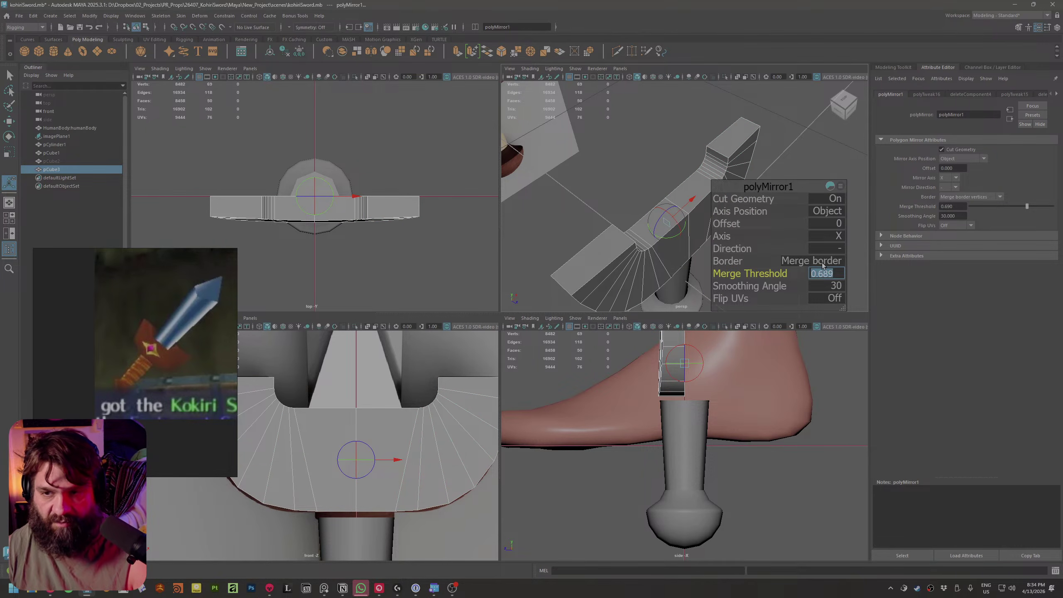
pyautogui.write('0.1')
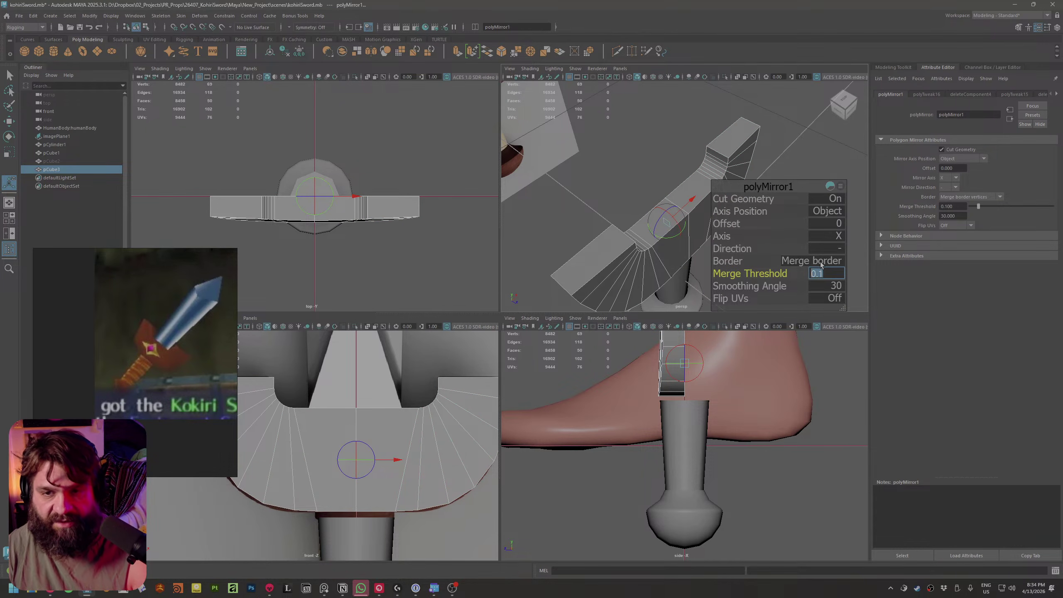
pyautogui.click(710, 180)
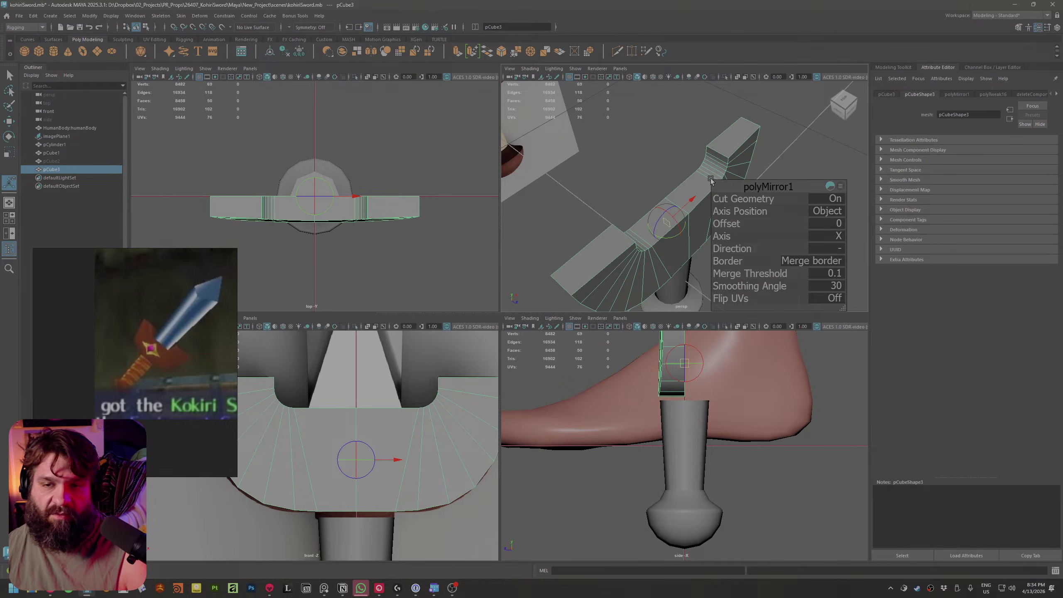
pyautogui.click(838, 239)
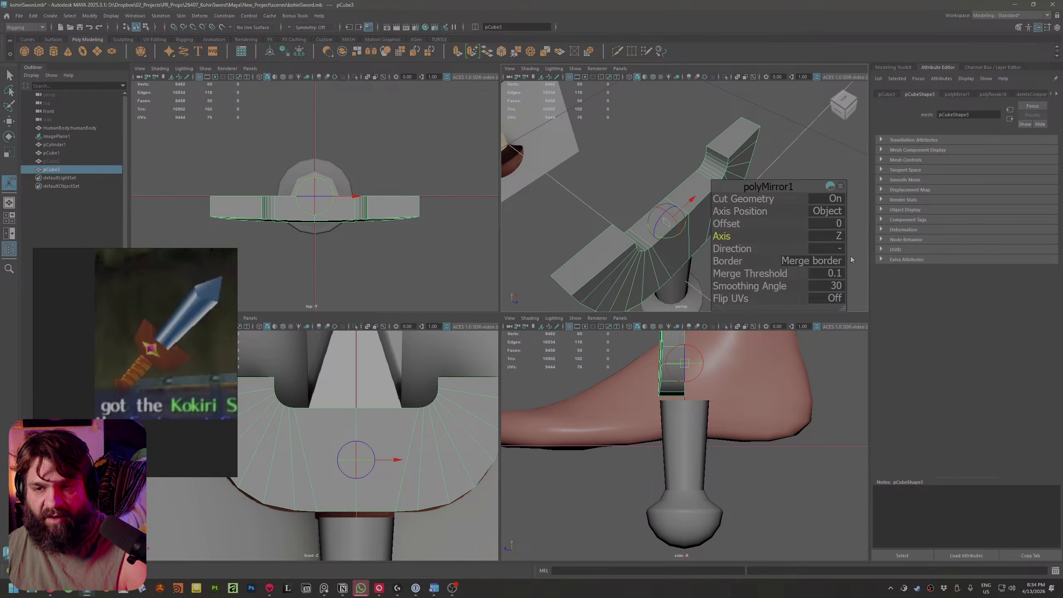
pyautogui.click(867, 258)
pyautogui.click(803, 146)
pyautogui.hotkey('ctrl', 'z')
pyautogui.hotkey('ctrl', 'z')
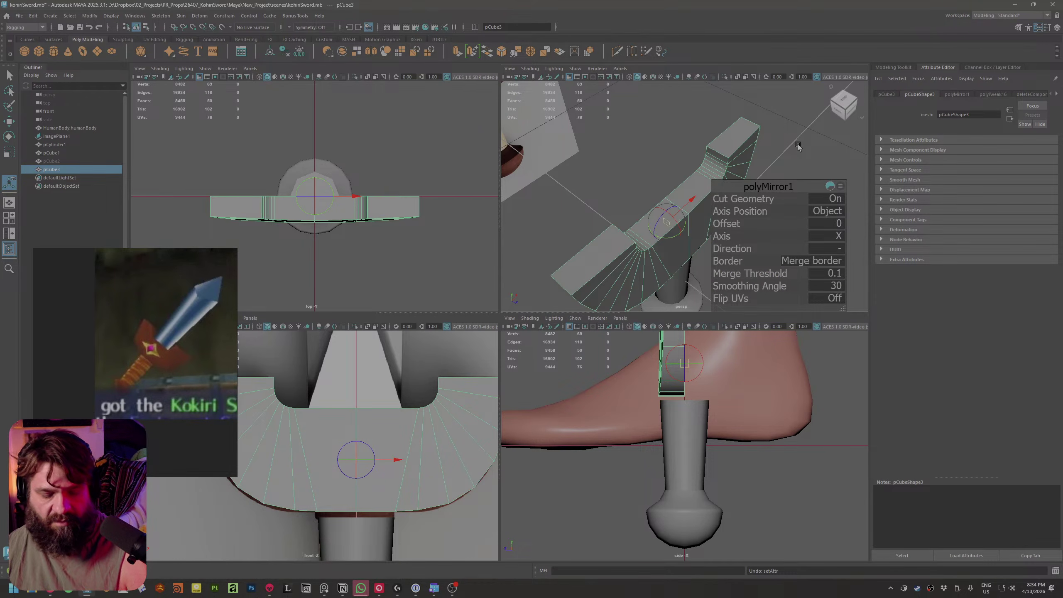
# Mirror the guard across the Z axis to build its back half, and deselect it
pyautogui.press('g')
pyautogui.click(834, 240)
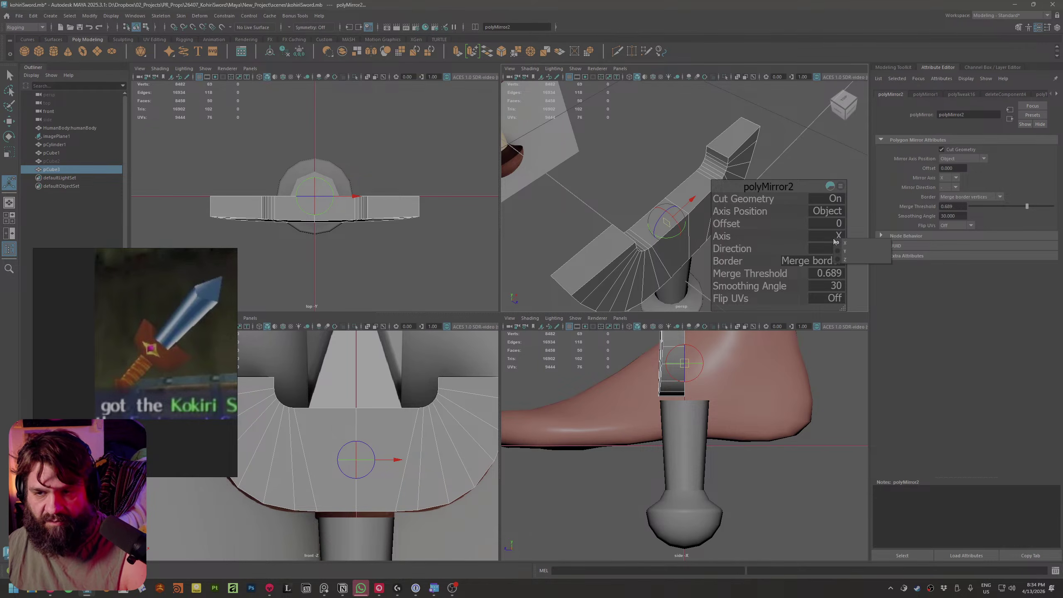
pyautogui.click(846, 260)
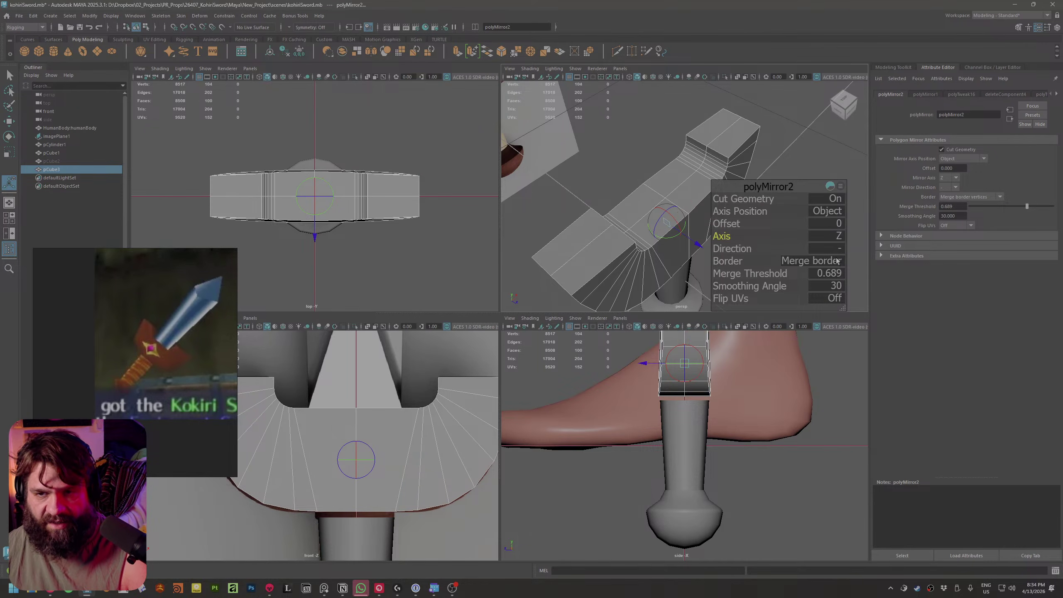
pyautogui.keyDown('alt'); pyautogui.moveTo(796, 160); pyautogui.dragTo(679, 171); pyautogui.keyUp('alt')
pyautogui.keyDown('alt'); pyautogui.moveTo(680, 171); pyautogui.dragTo(628, 167, button='right'); pyautogui.keyUp('alt')
pyautogui.keyDown('alt'); pyautogui.moveTo(628, 168); pyautogui.dragTo(695, 163); pyautogui.keyUp('alt')
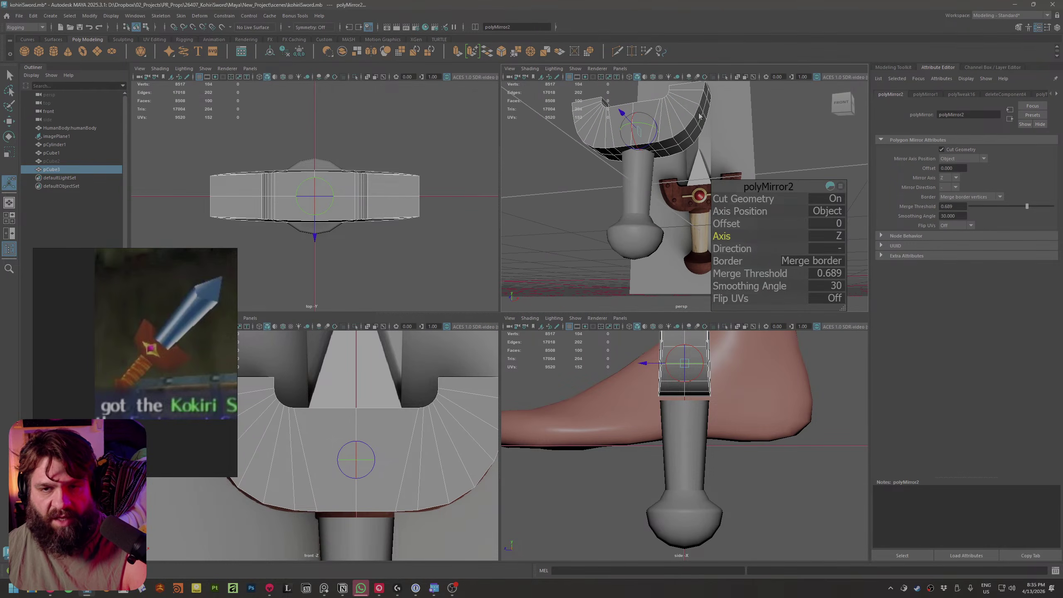
pyautogui.press('q')
pyautogui.click(799, 142)
pyautogui.keyDown('alt'); pyautogui.moveTo(799, 143); pyautogui.dragTo(729, 139, button='right'); pyautogui.keyUp('alt')
pyautogui.keyDown('alt'); pyautogui.moveTo(728, 138); pyautogui.dragTo(733, 183); pyautogui.keyUp('alt')
pyautogui.keyDown('alt'); pyautogui.moveTo(733, 183); pyautogui.dragTo(752, 210, button='middle'); pyautogui.keyUp('alt')
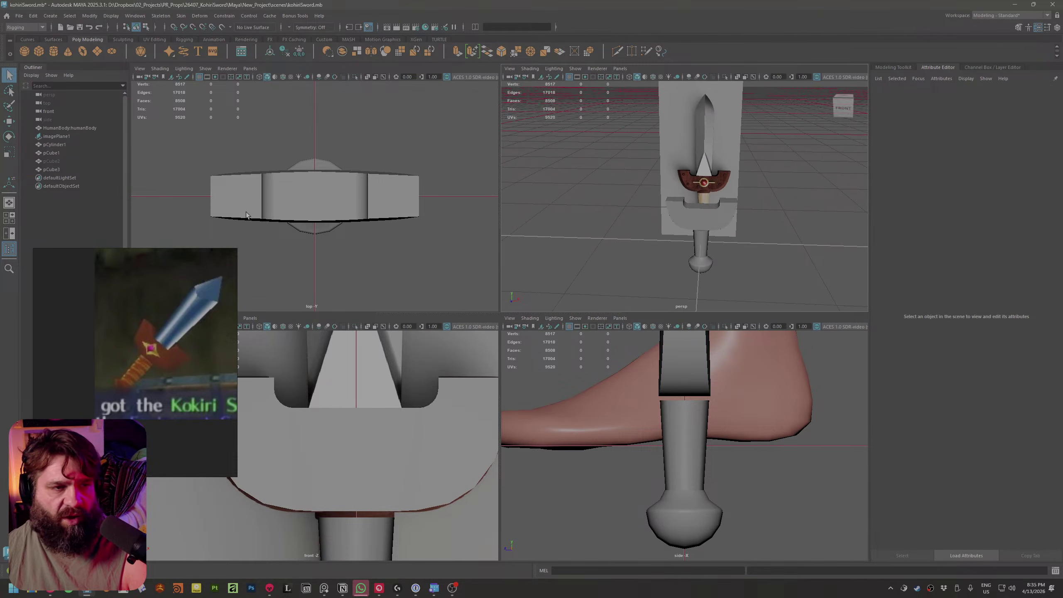
# Unhide the sword's blade and deselect it
pyautogui.click(52, 162)
pyautogui.hotkey('shift', 'h')
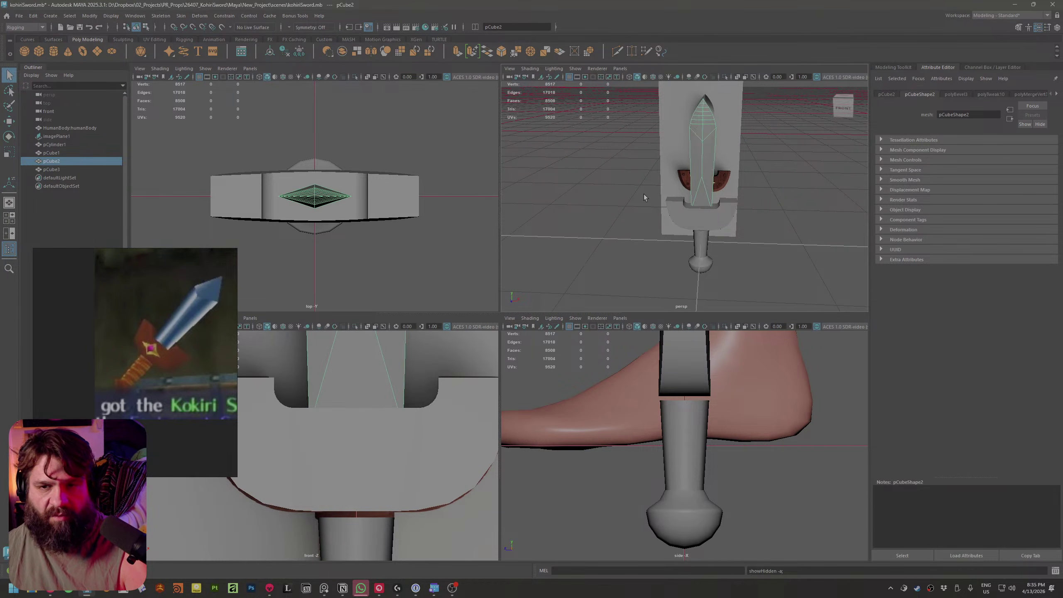
pyautogui.keyDown('alt'); pyautogui.moveTo(786, 192); pyautogui.dragTo(810, 256); pyautogui.keyUp('alt')
pyautogui.click(755, 269)
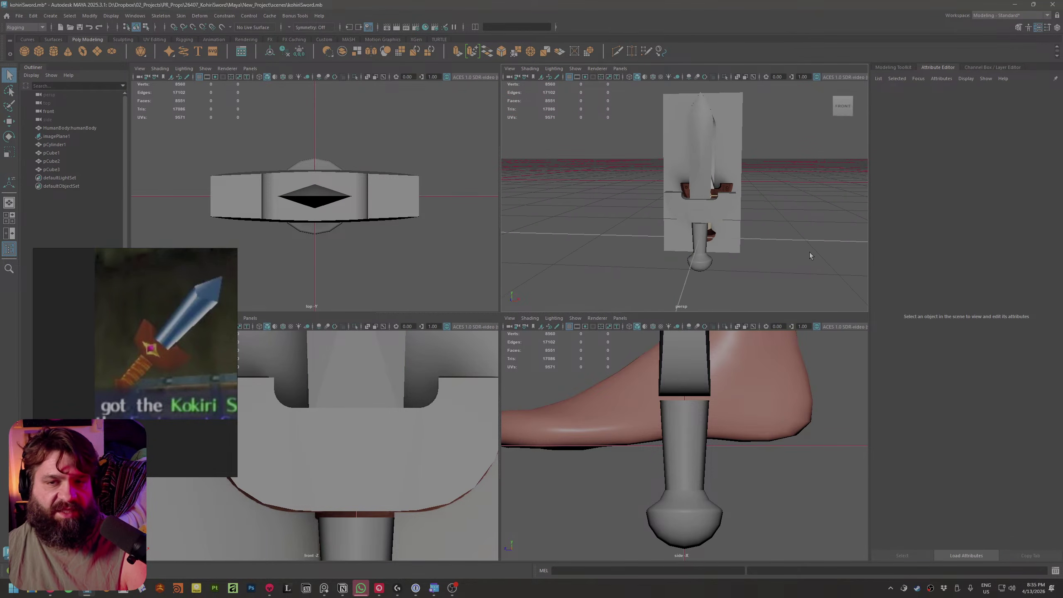